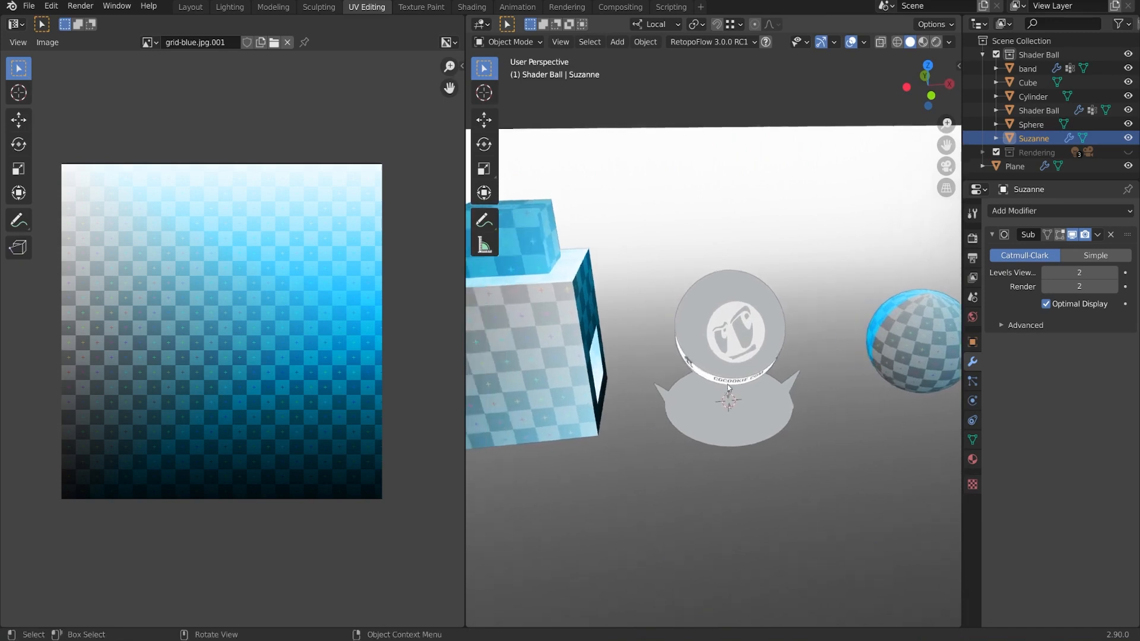
Step: Isolate the Shader Ball object in local view and enter Edit Mode on it
{"action": "scroll", "coordinate": [721, 389], "scroll_direction": "up", "scroll_amount": 1}
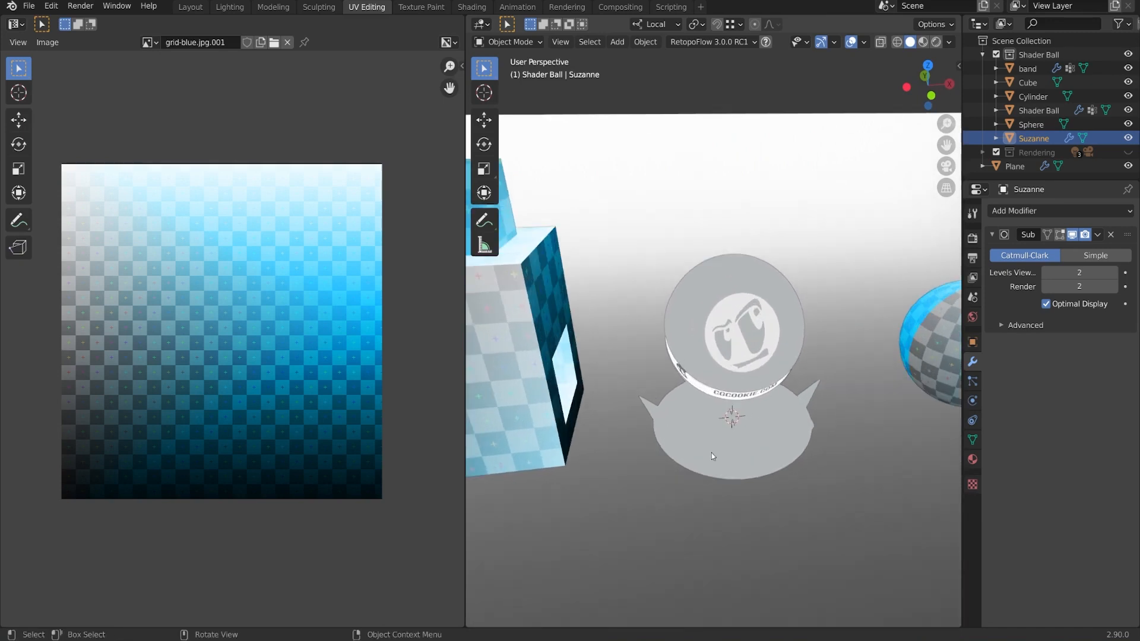
{"action": "left_click", "coordinate": [741, 434]}
{"action": "key", "text": "KP_Divide"}
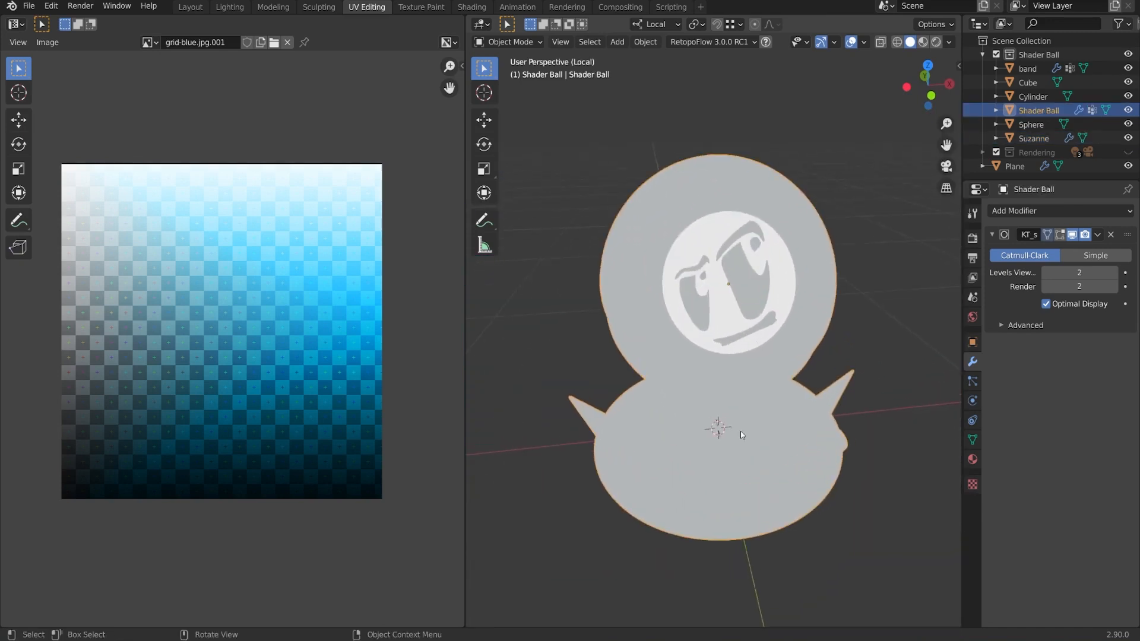
{"action": "middle_click_drag", "start_coordinate": [788, 421], "coordinate": [742, 416]}
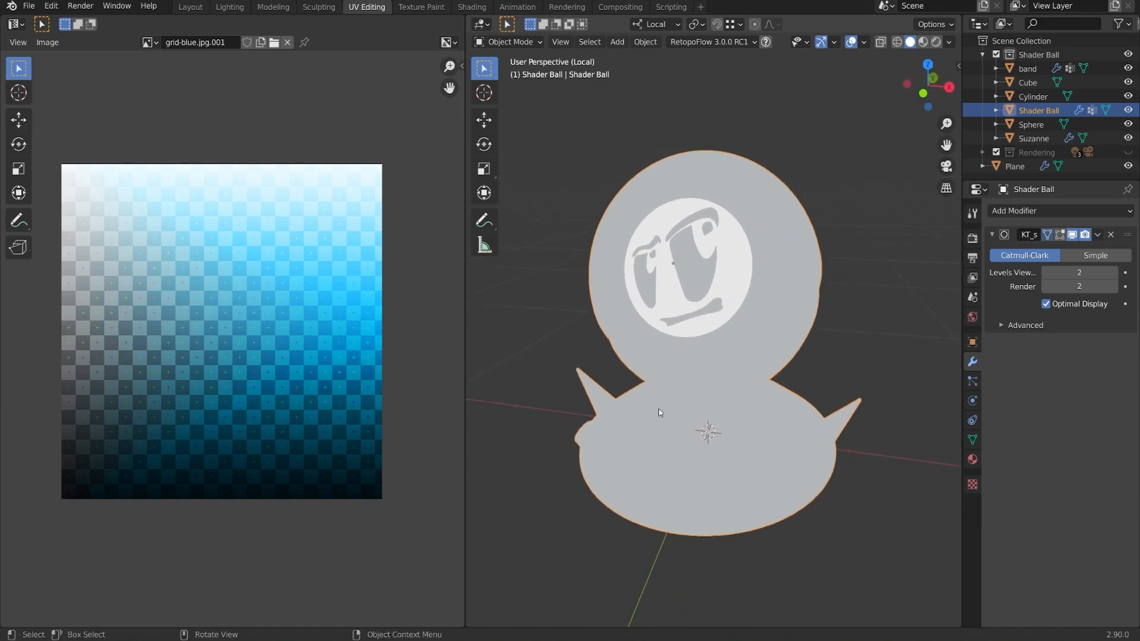
{"action": "key", "text": "Tab"}
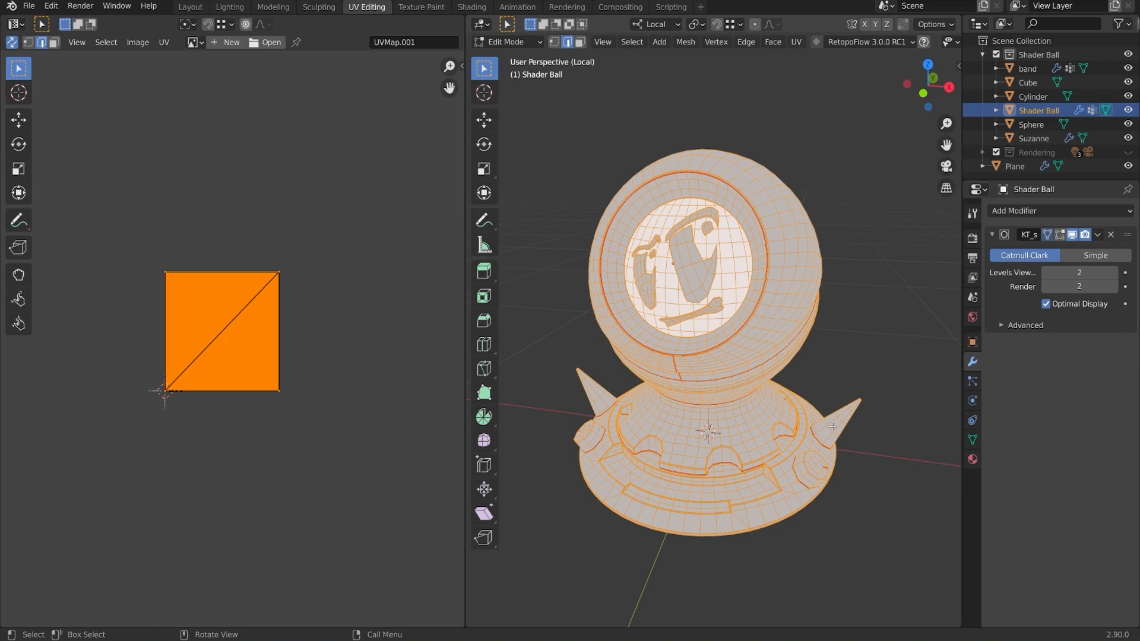
Step: Clear all seams from the fully selected Shader Ball mesh
{"action": "scroll", "coordinate": [247, 308], "scroll_direction": "up", "scroll_amount": 3}
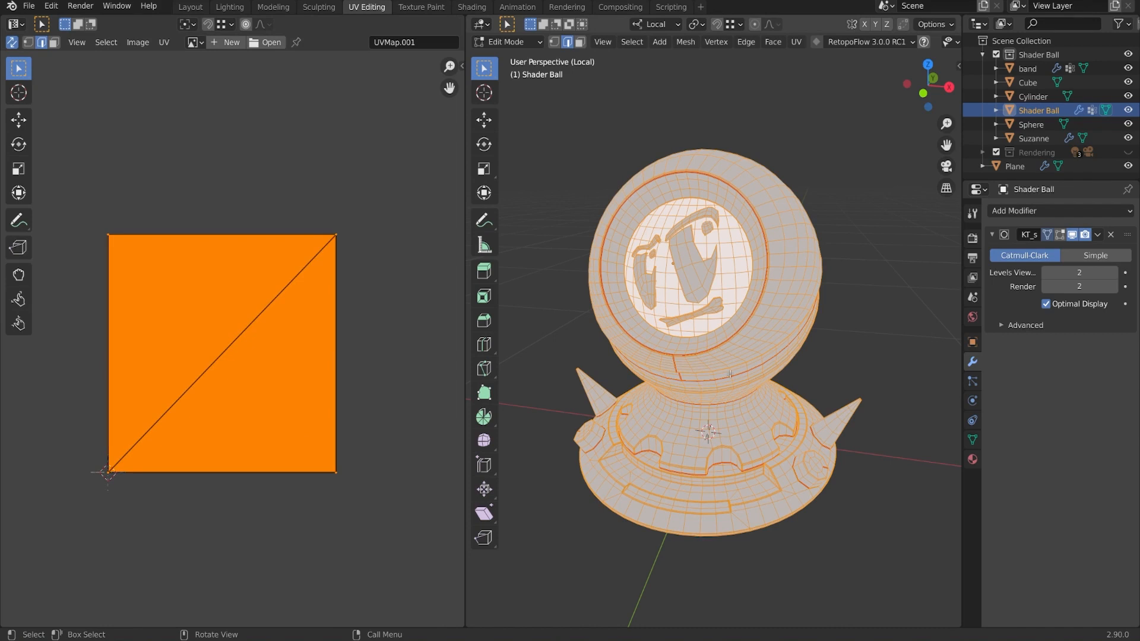
{"action": "right_click", "coordinate": [881, 256]}
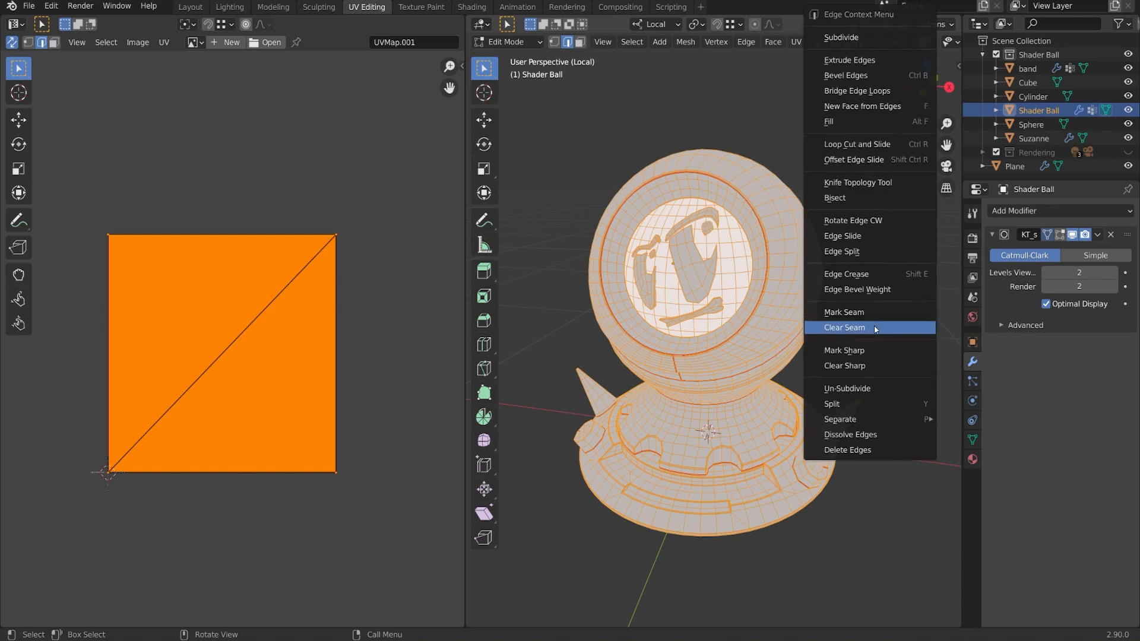
{"action": "left_click", "coordinate": [875, 328]}
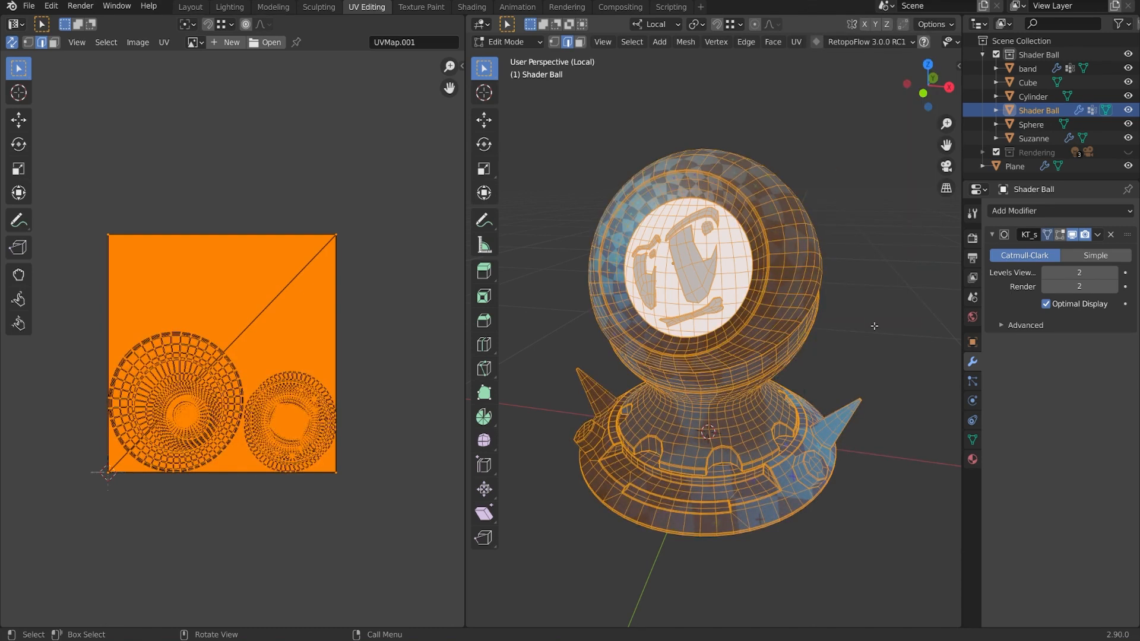
Step: Check the Live Unwrap option among the UV commands of the 3D viewport and the UV editor
{"action": "left_click", "coordinate": [798, 43]}
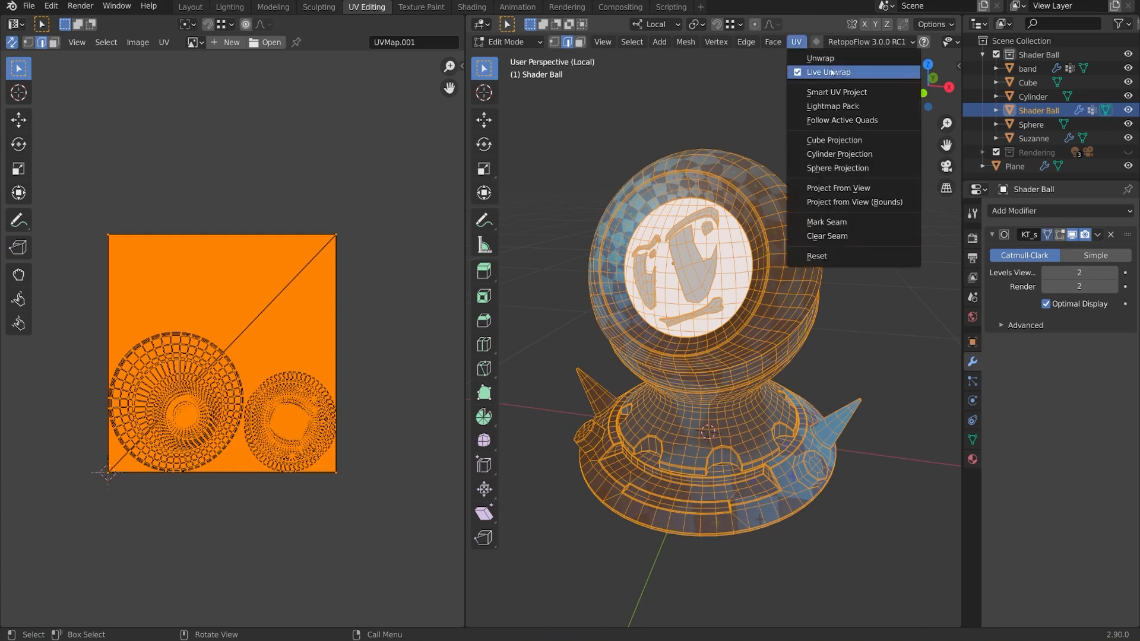
{"action": "left_click", "coordinate": [165, 42]}
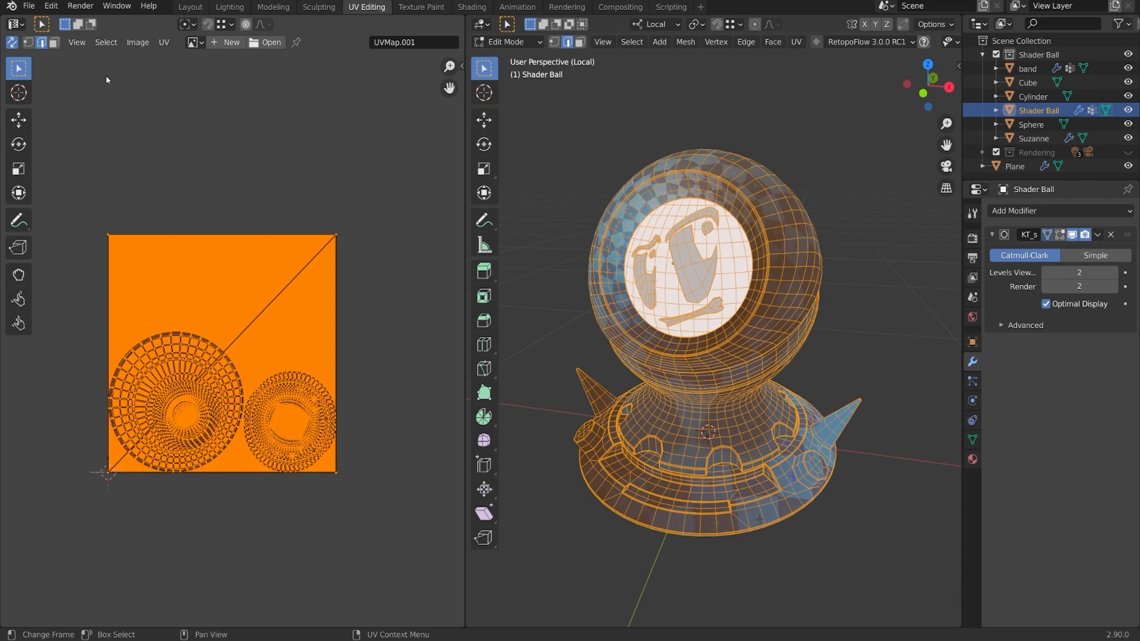
{"action": "middle_click_drag", "start_coordinate": [855, 290], "coordinate": [880, 293]}
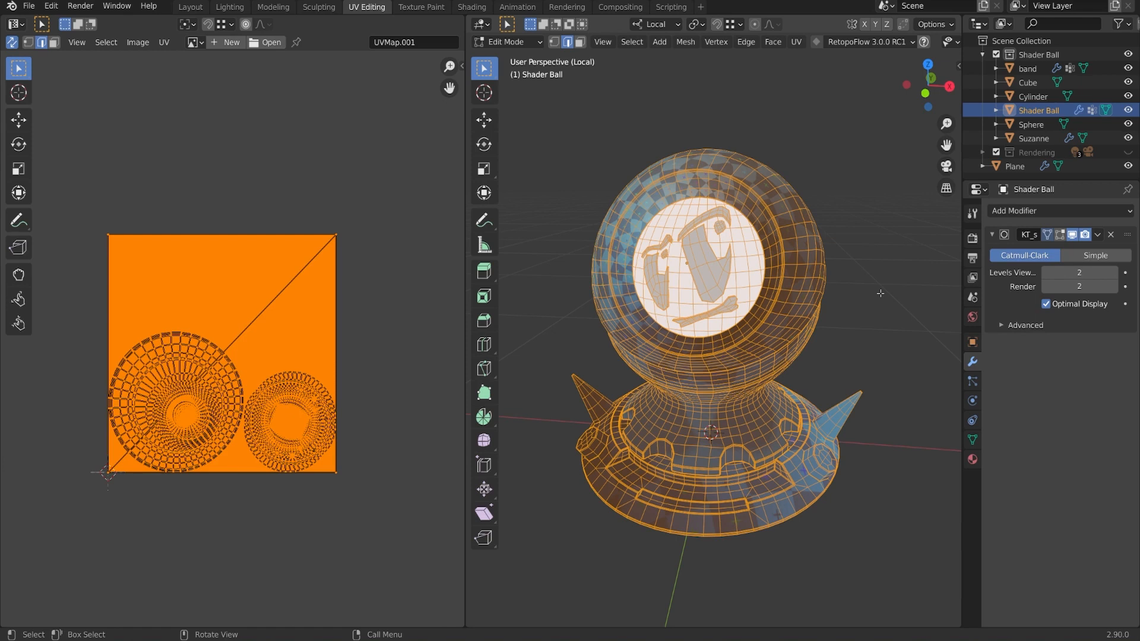
Step: Clear the selection and select only the linked white disc behind the face emblem, delimited by Material
{"action": "middle_click_drag", "start_coordinate": [866, 303], "coordinate": [888, 310]}
{"action": "scroll", "coordinate": [887, 310], "scroll_direction": "up", "scroll_amount": 1}
{"action": "key", "text": "alt+a"}
{"action": "middle_click_drag", "start_coordinate": [803, 233], "coordinate": [796, 254]}
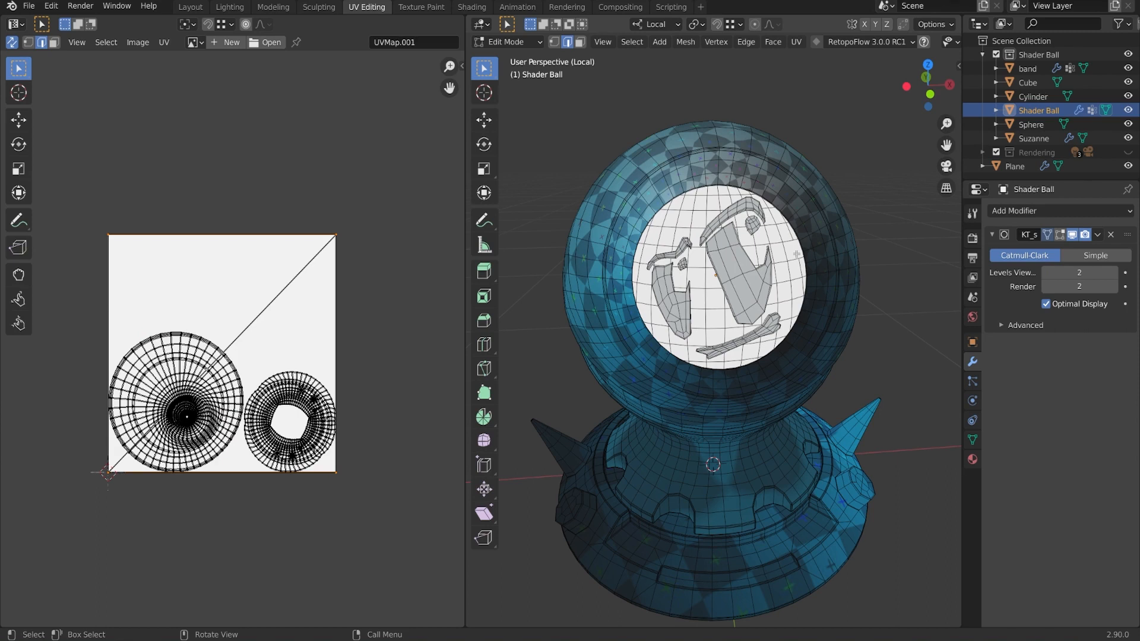
{"action": "key", "text": "ctrl+l"}
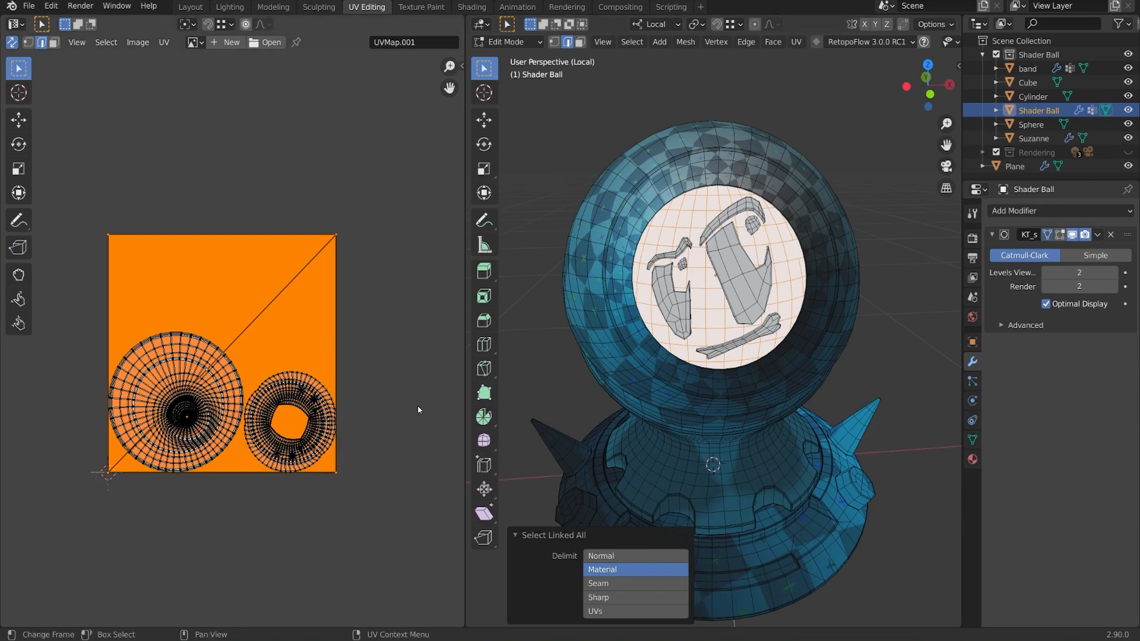
Step: Shrink the disc's UVs by a factor of 0.1 and again by about 0.242
{"action": "type", "text": "s.1"}
{"action": "key", "text": "Return"}
{"action": "scroll", "coordinate": [401, 402], "scroll_direction": "up", "scroll_amount": 1}
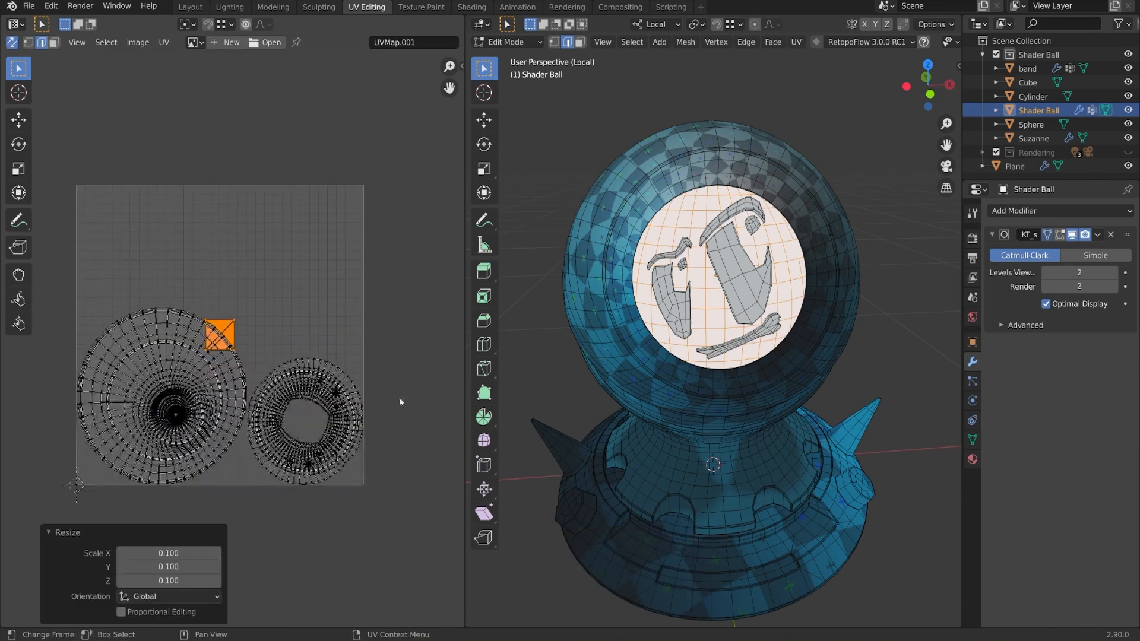
{"action": "key", "text": "s"}
{"action": "left_click", "coordinate": [259, 358]}
Step: Move the disc's tiny UVs just outside the lower-right corner of the UV tile and scale them by about 0.767
{"action": "key", "text": "g"}
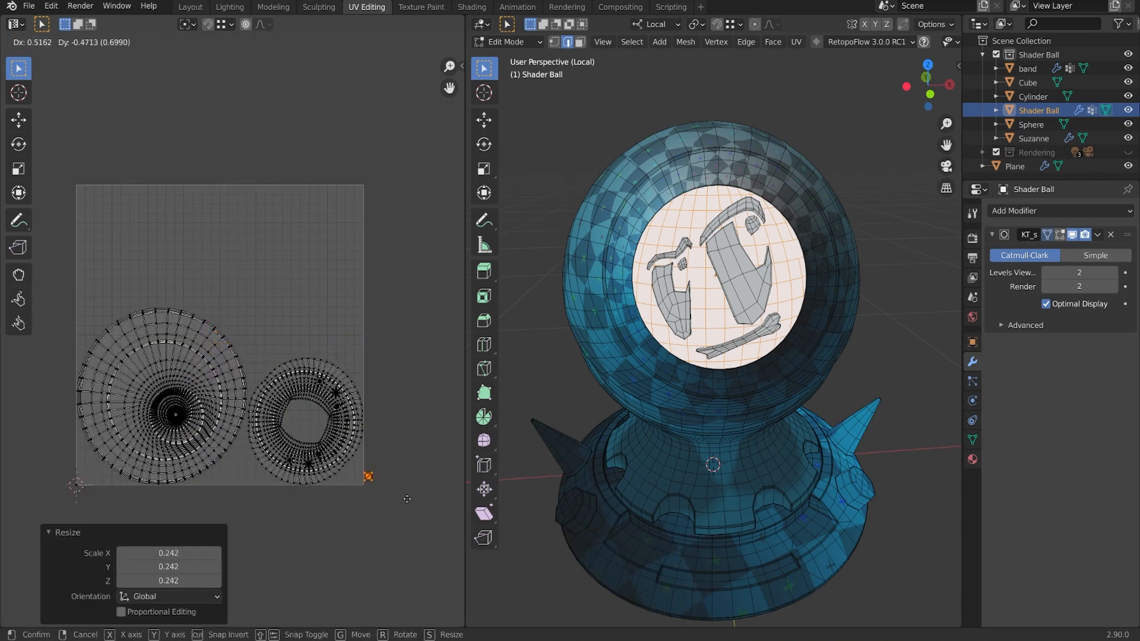
{"action": "left_click", "coordinate": [412, 502]}
{"action": "key", "text": "s"}
{"action": "left_click", "coordinate": [413, 491]}
{"action": "key", "text": "g"}
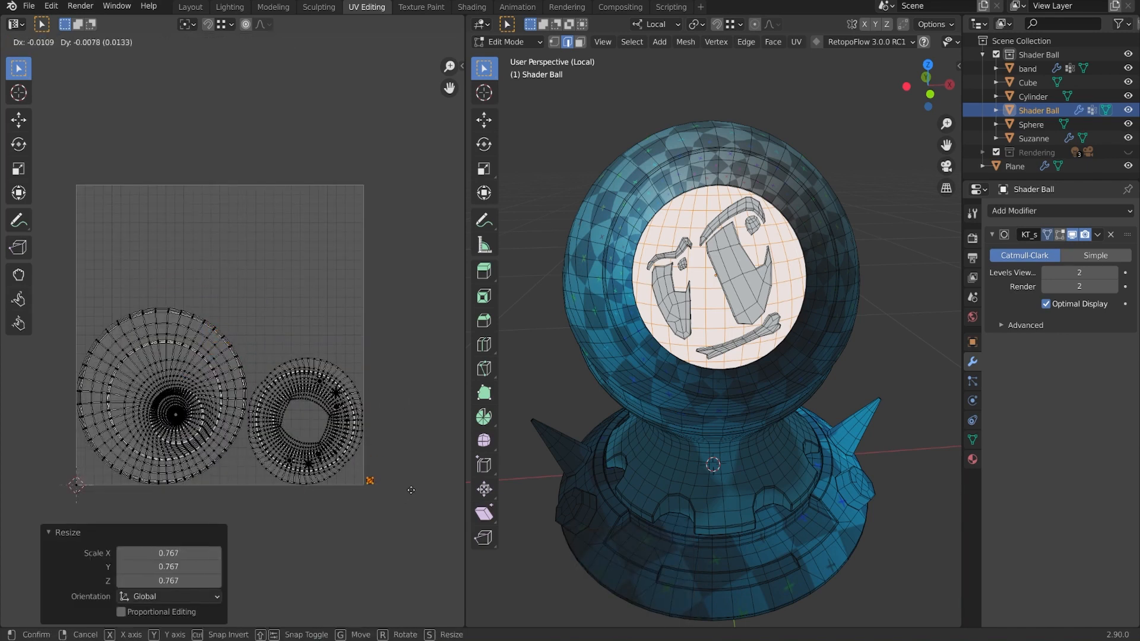
{"action": "left_click", "coordinate": [413, 489]}
Step: Hide the selected disc faces on the front of the ball
{"action": "middle_click_drag", "start_coordinate": [362, 428], "coordinate": [384, 433]}
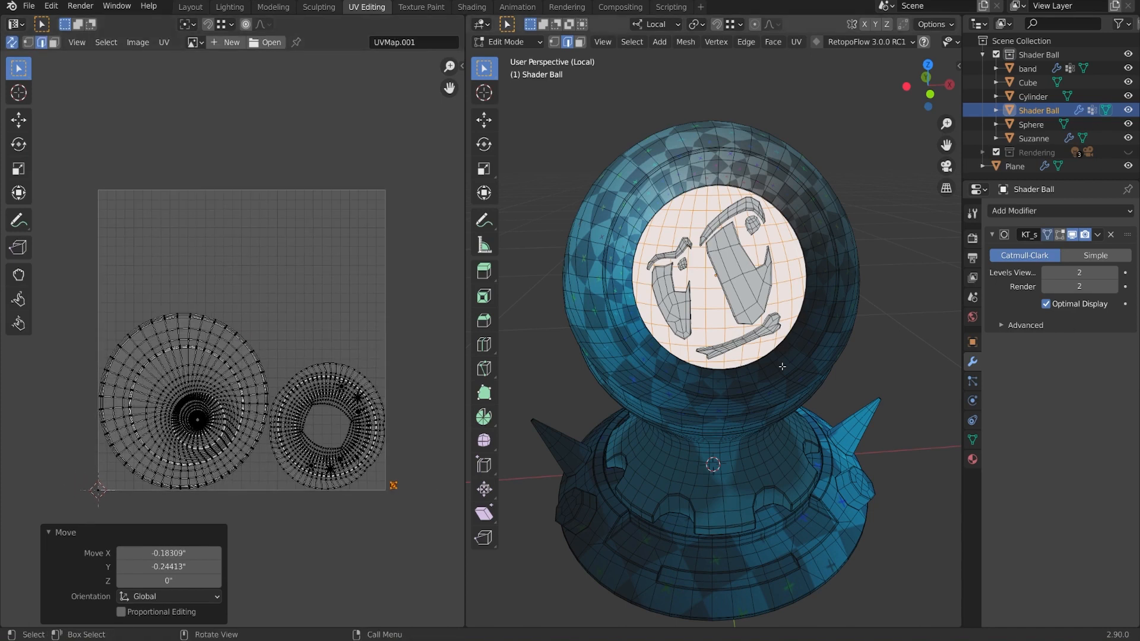
{"action": "key", "text": "h"}
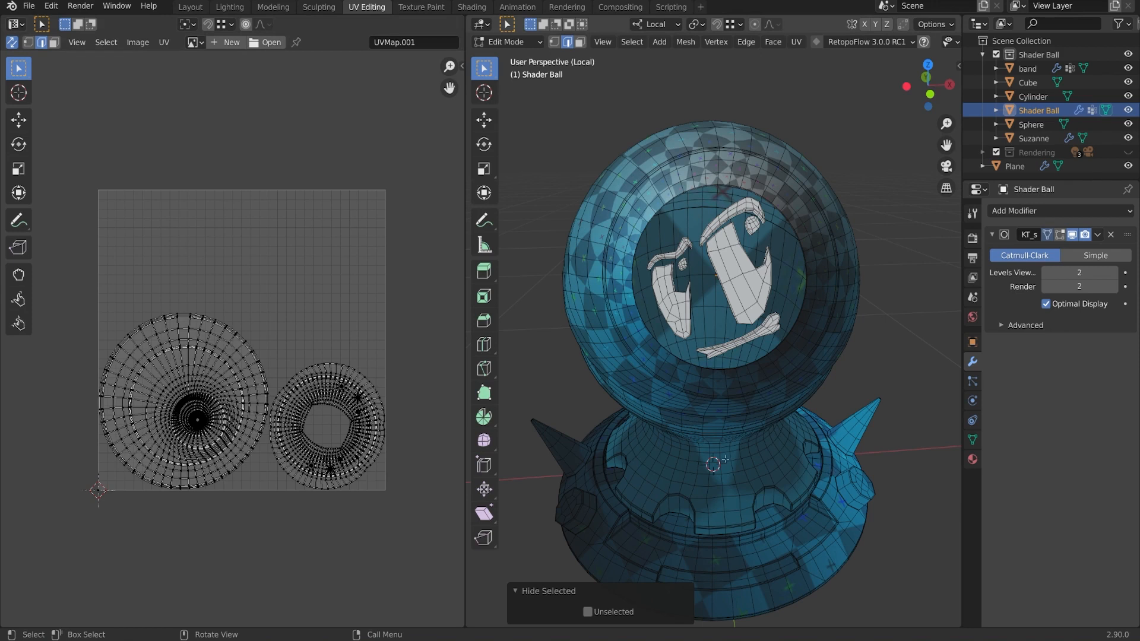
Step: Examine how the checker texture stretches around the ball and neck, and compare it with the large UV island's face density
{"action": "middle_click_drag", "start_coordinate": [726, 459], "coordinate": [780, 170]}
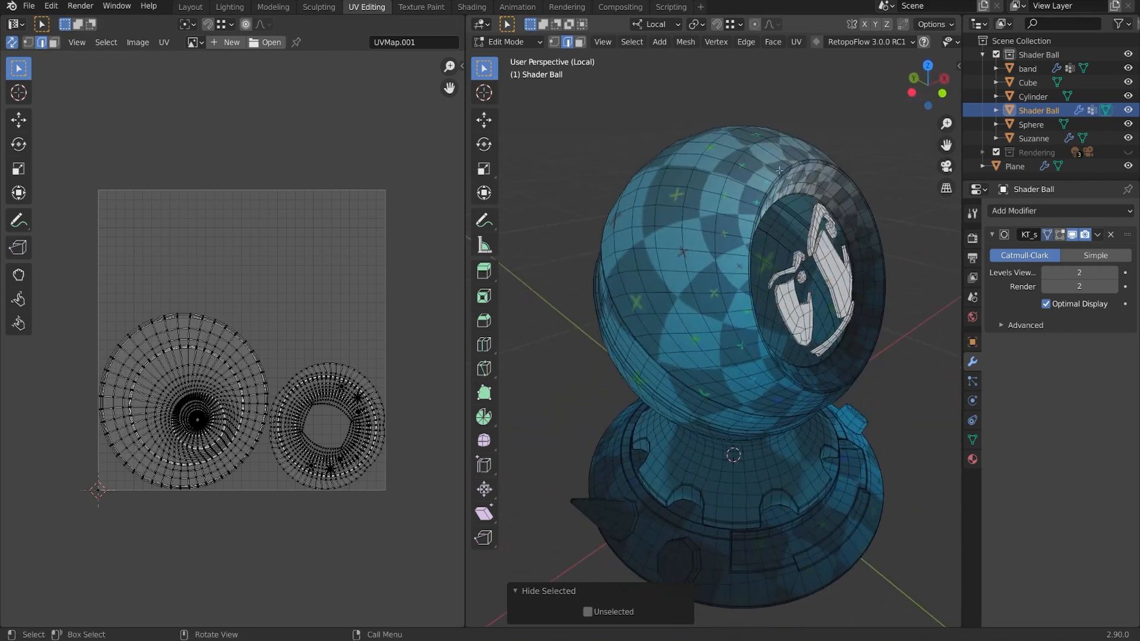
{"action": "middle_click_drag", "start_coordinate": [805, 406], "coordinate": [787, 380]}
{"action": "scroll", "coordinate": [855, 238], "scroll_direction": "up", "scroll_amount": 2}
{"action": "middle_click_drag", "start_coordinate": [869, 216], "coordinate": [824, 241]}
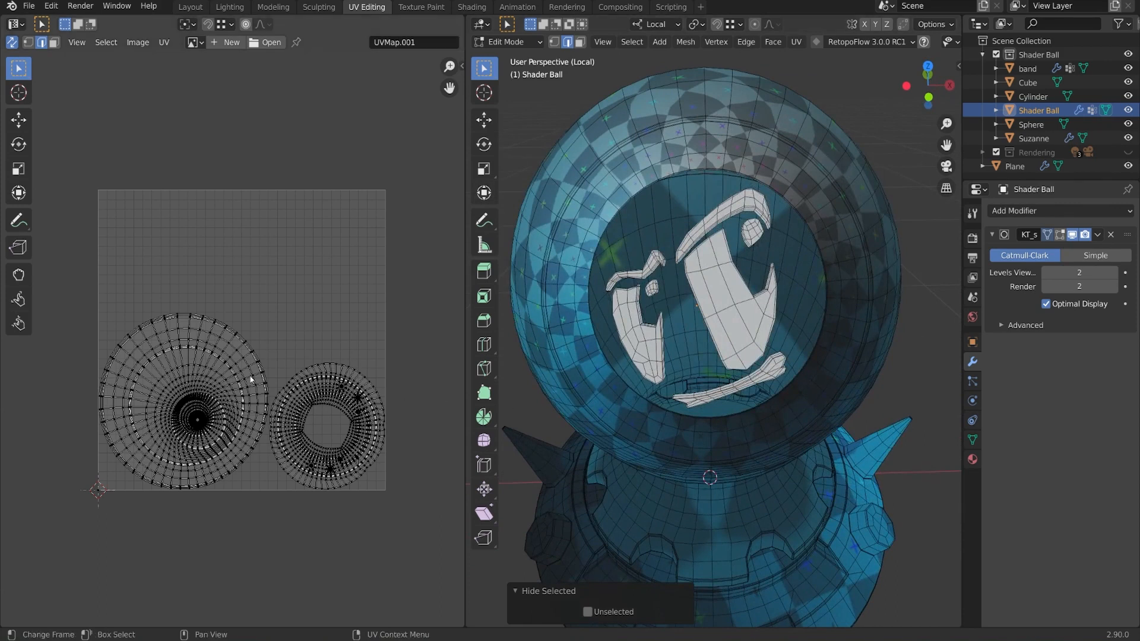
{"action": "middle_click_drag", "start_coordinate": [618, 377], "coordinate": [788, 427]}
{"action": "scroll", "coordinate": [751, 368], "scroll_direction": "down", "scroll_amount": 2}
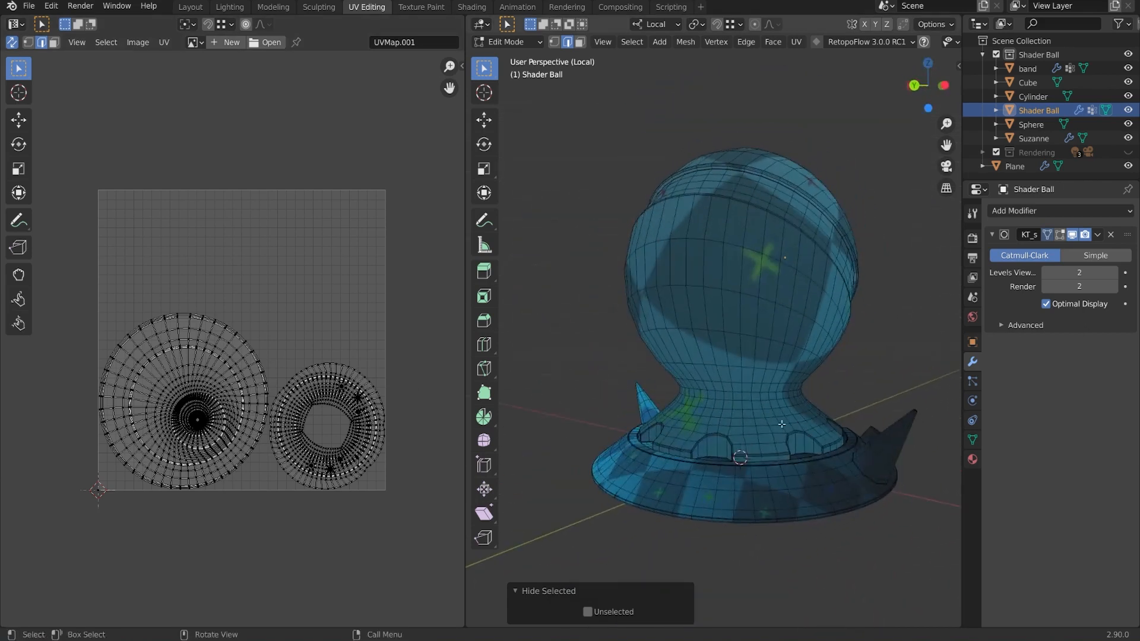
{"action": "scroll", "coordinate": [159, 433], "scroll_direction": "up", "scroll_amount": 8}
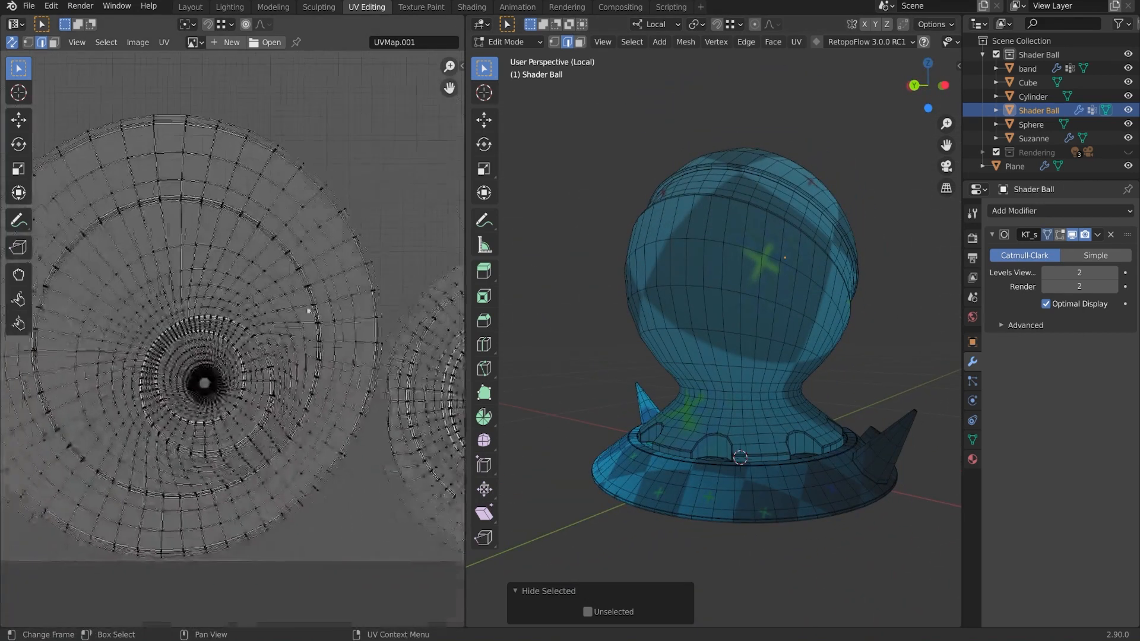
{"action": "scroll", "coordinate": [268, 378], "scroll_direction": "up", "scroll_amount": 3}
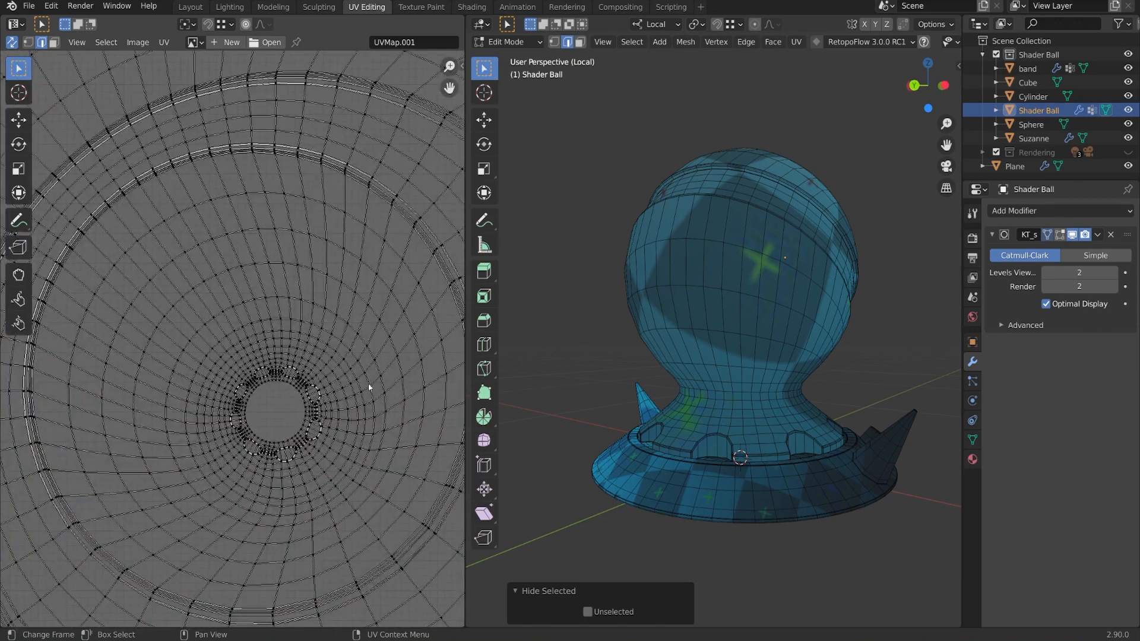
{"action": "mouse_move", "coordinate": [702, 411]}
{"action": "middle_mouse_down"}
{"action": "mouse_move", "coordinate": [783, 404]}
{"action": "mouse_move", "coordinate": [701, 411]}
{"action": "middle_mouse_up"}
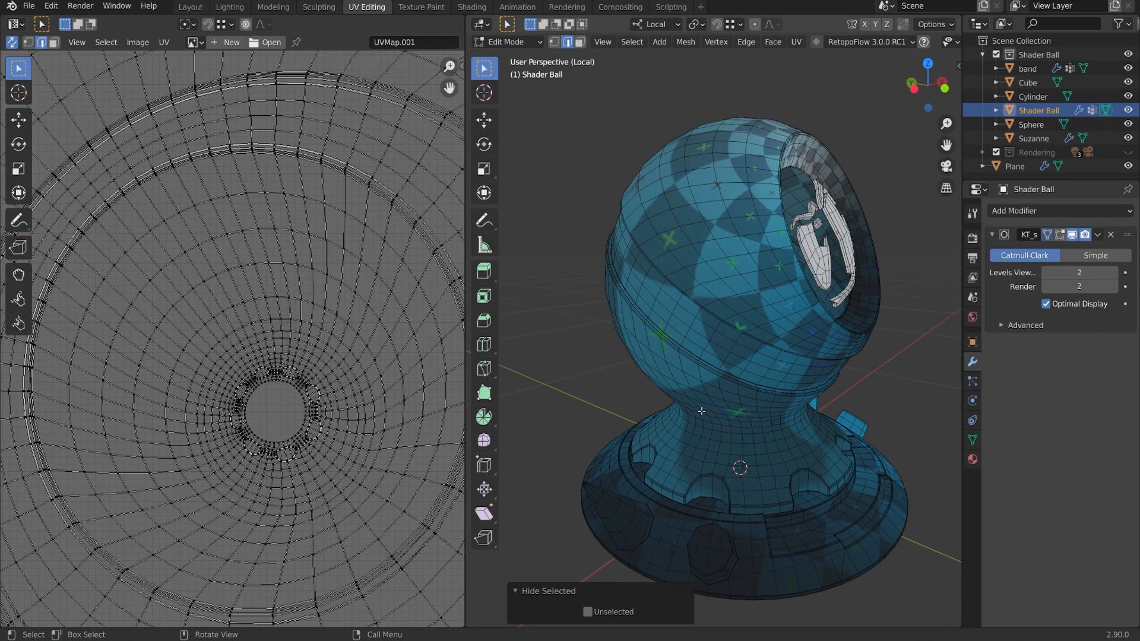
{"action": "middle_click_drag", "start_coordinate": [702, 411], "coordinate": [912, 318]}
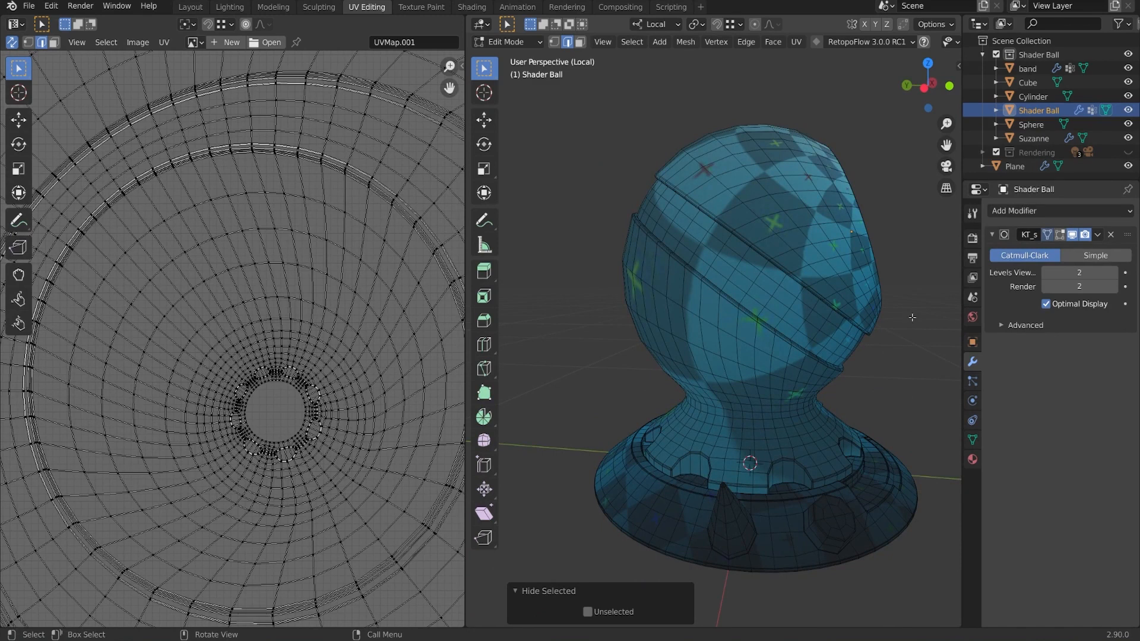
Step: Select the edge loop running around the middle of the ball and mark it as a seam
{"action": "scroll", "coordinate": [850, 315], "scroll_direction": "up", "scroll_amount": 4}
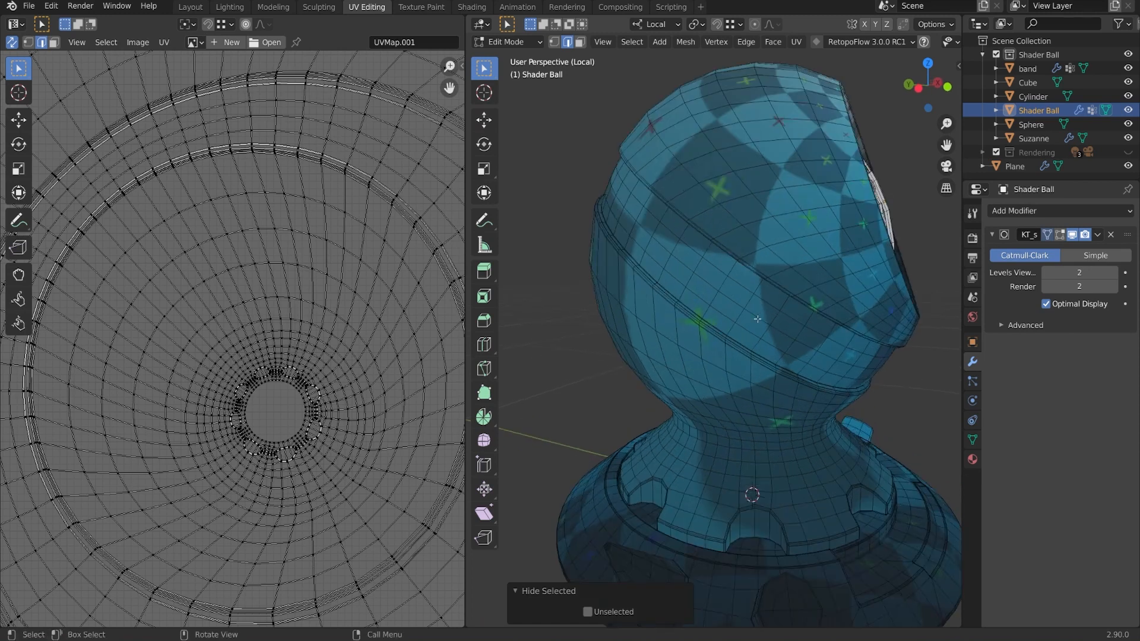
{"action": "left_click", "coordinate": [757, 319], "text": "alt"}
{"action": "middle_click_drag", "start_coordinate": [757, 318], "coordinate": [828, 336]}
{"action": "right_click", "coordinate": [828, 336]}
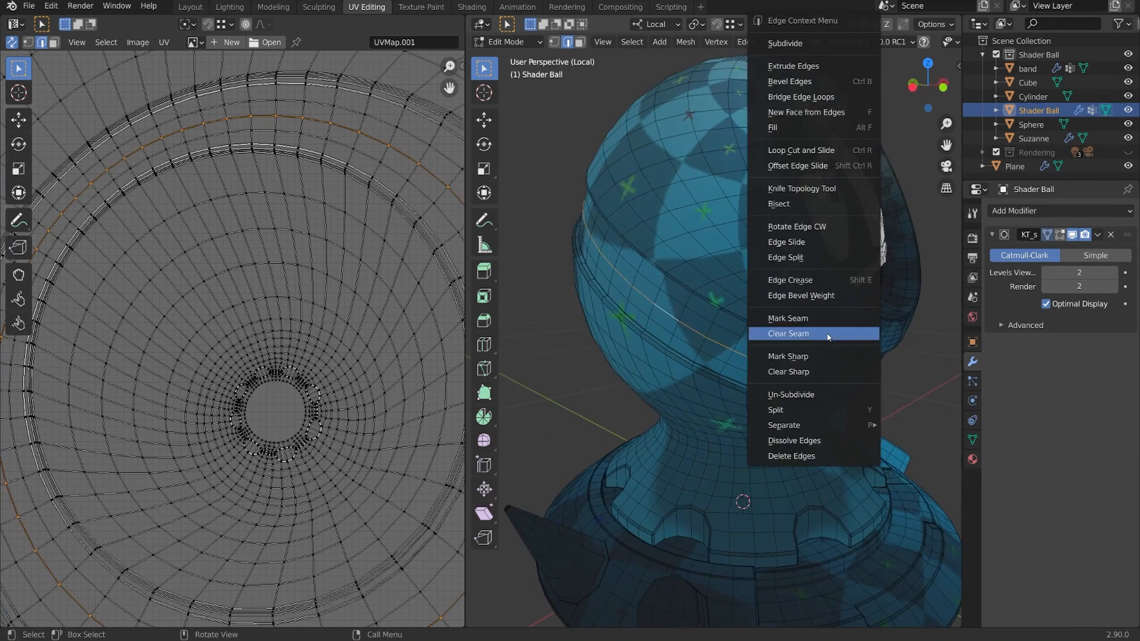
{"action": "left_click", "coordinate": [826, 321]}
Step: Inspect the re-unwrapped UV islands and the checker texture on both sides of the ball's new seam
{"action": "scroll", "coordinate": [329, 328], "scroll_direction": "down", "scroll_amount": 7}
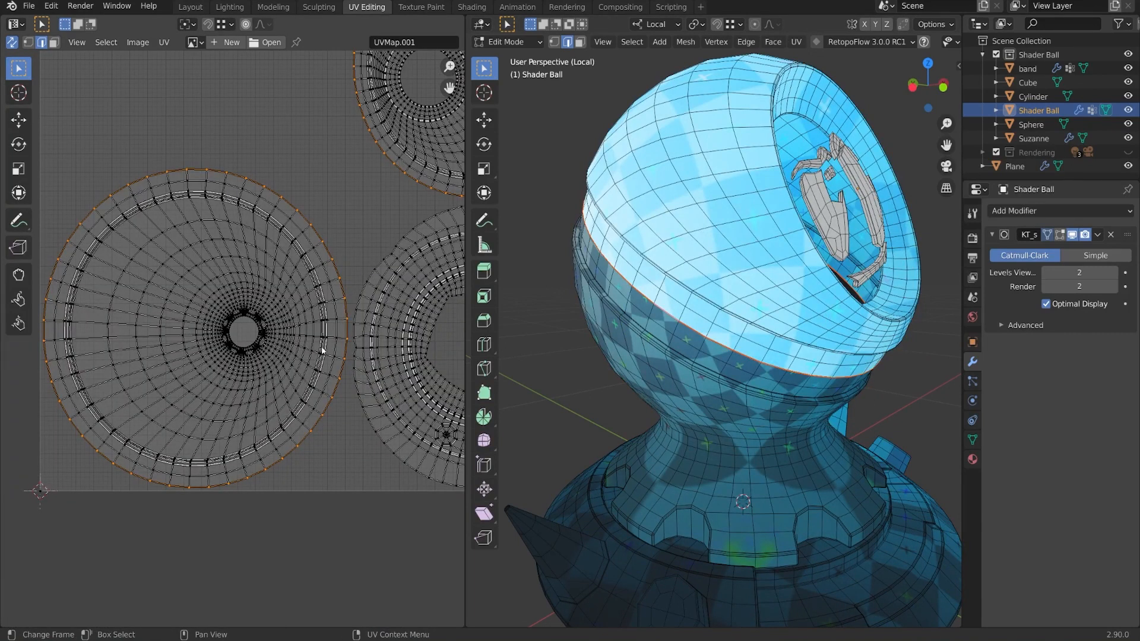
{"action": "middle_click_drag", "start_coordinate": [395, 213], "coordinate": [309, 344]}
{"action": "scroll", "coordinate": [296, 342], "scroll_direction": "down", "scroll_amount": 2}
{"action": "scroll", "coordinate": [309, 344], "scroll_direction": "up", "scroll_amount": 1}
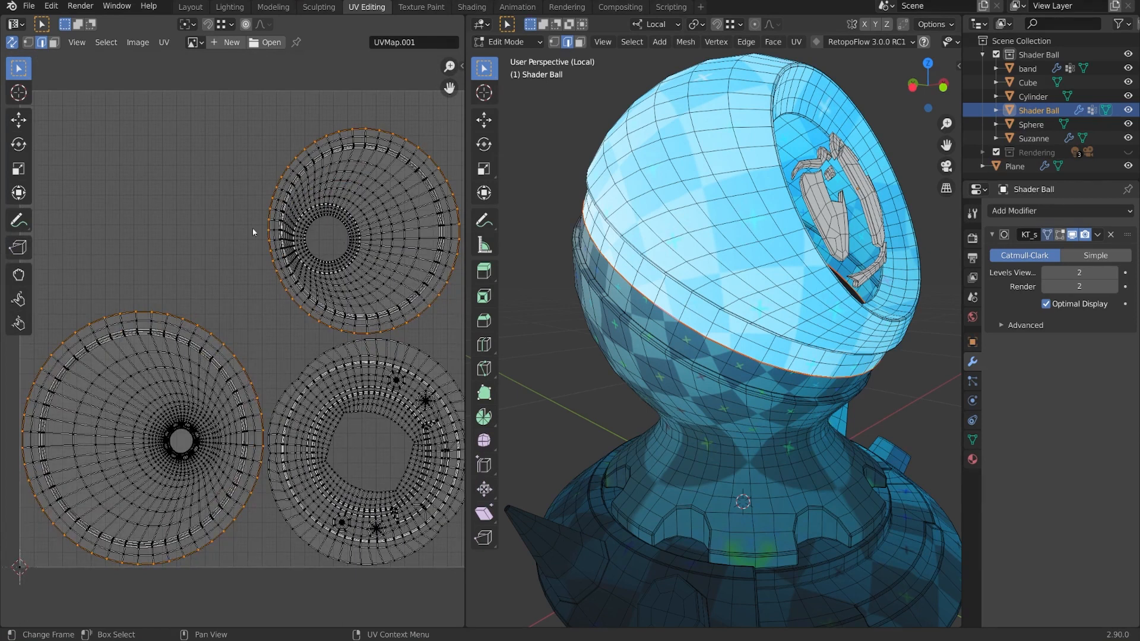
{"action": "middle_click_drag", "start_coordinate": [713, 268], "coordinate": [835, 261]}
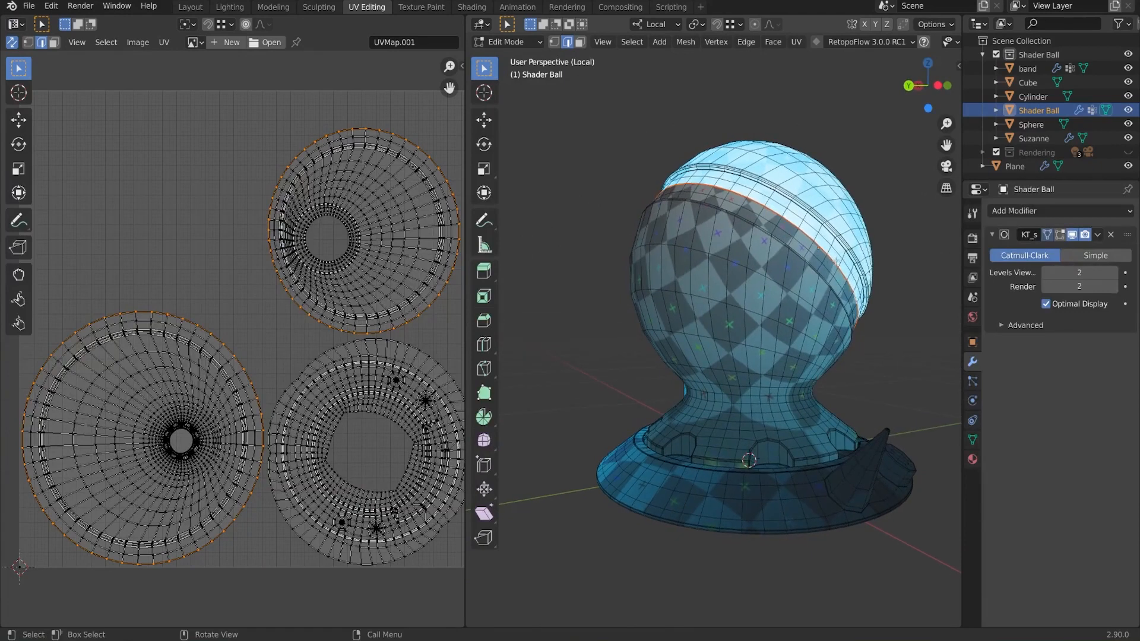
{"action": "scroll", "coordinate": [376, 318], "scroll_direction": "up", "scroll_amount": 2}
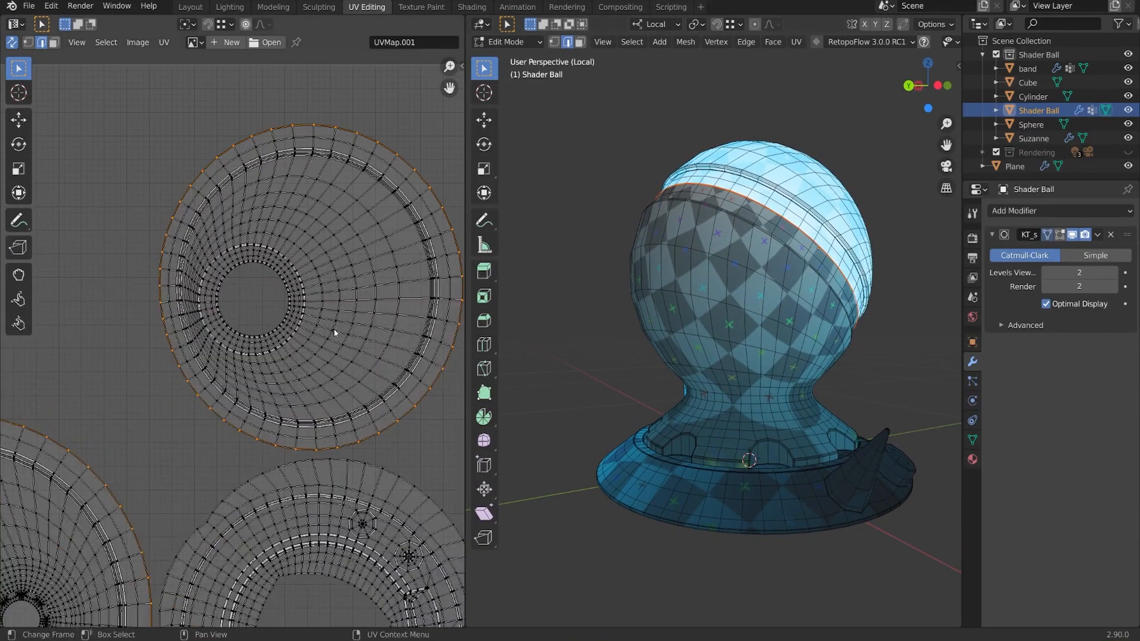
{"action": "middle_click_drag", "start_coordinate": [532, 257], "coordinate": [779, 355]}
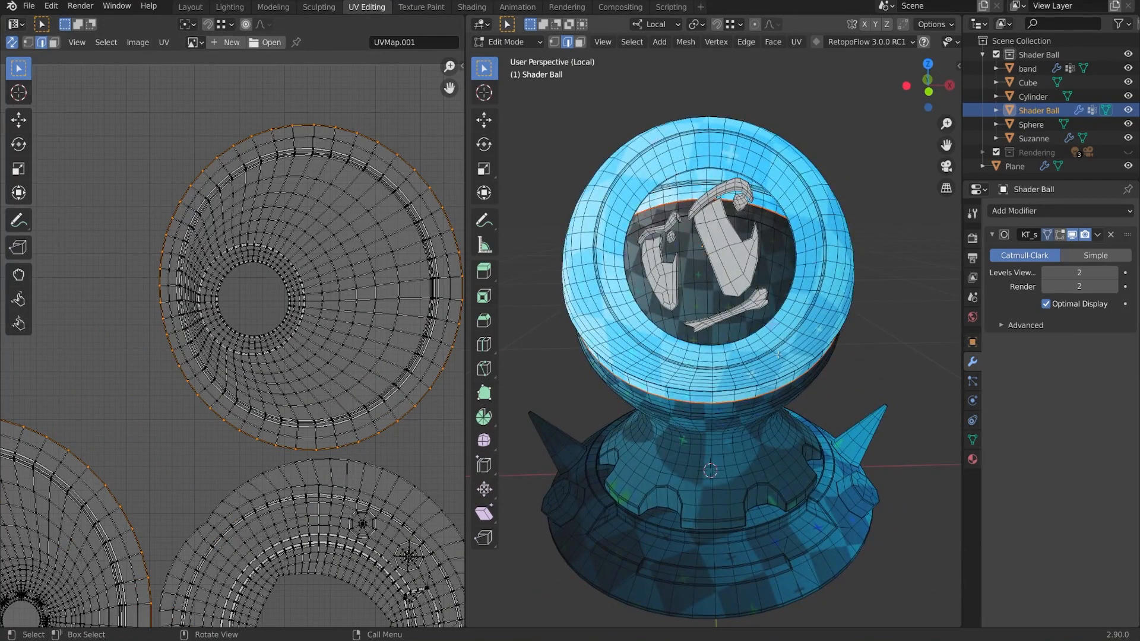
{"action": "middle_click_drag", "start_coordinate": [779, 354], "coordinate": [849, 350]}
{"action": "middle_click_drag", "start_coordinate": [322, 323], "coordinate": [279, 331]}
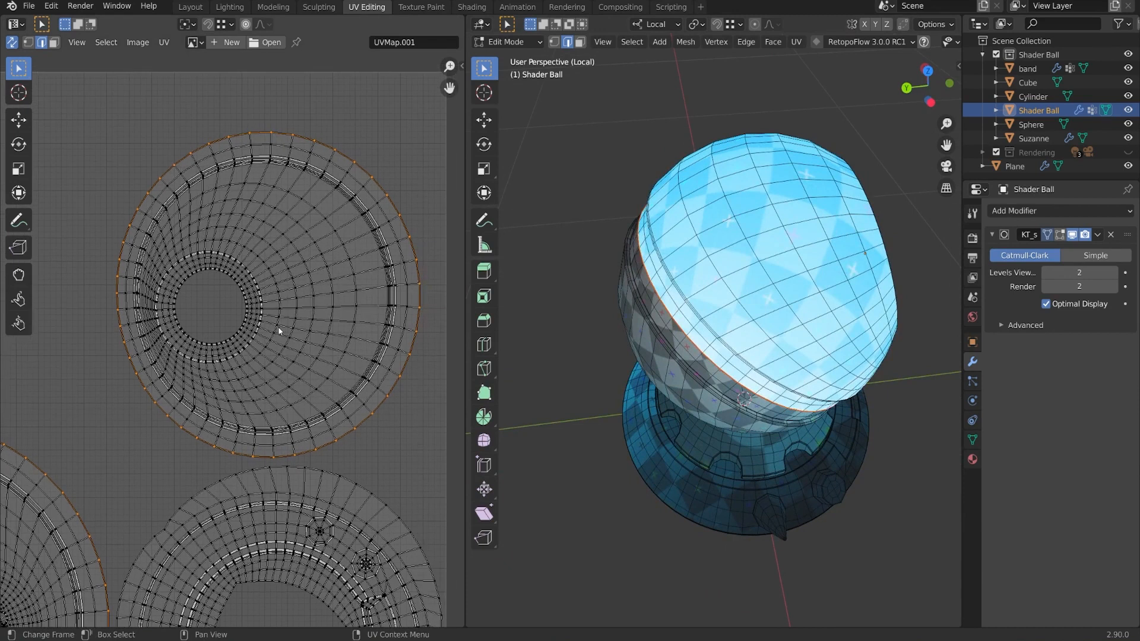
Step: Turn on the Stretching overlay in the UV editor's display settings and fit the whole UV layout in view
{"action": "key", "text": "n"}
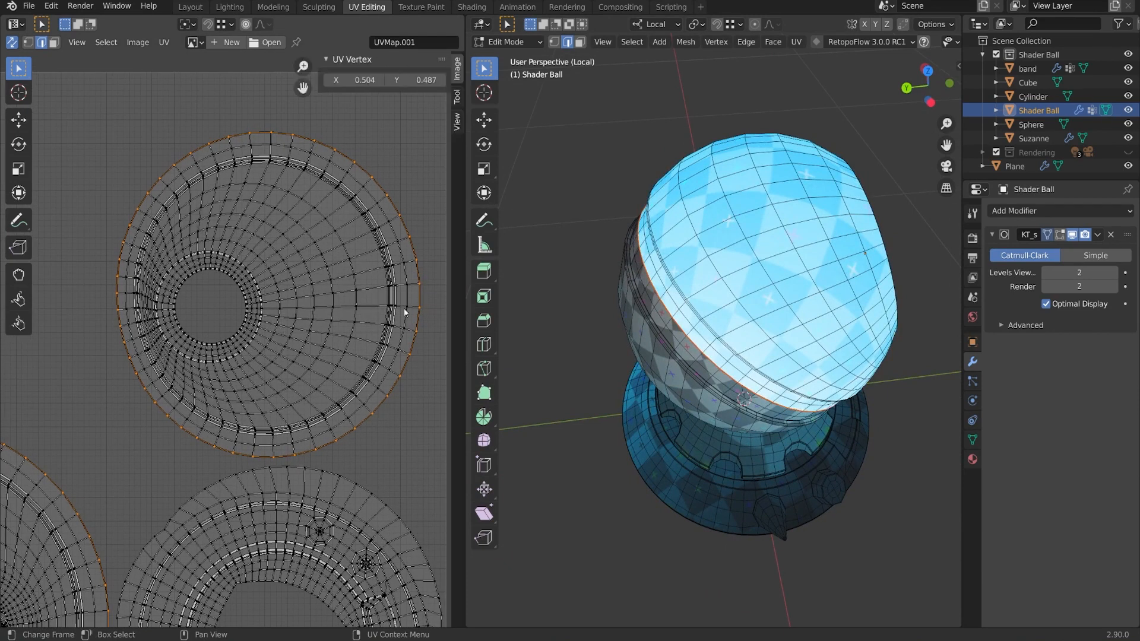
{"action": "left_click", "coordinate": [456, 122]}
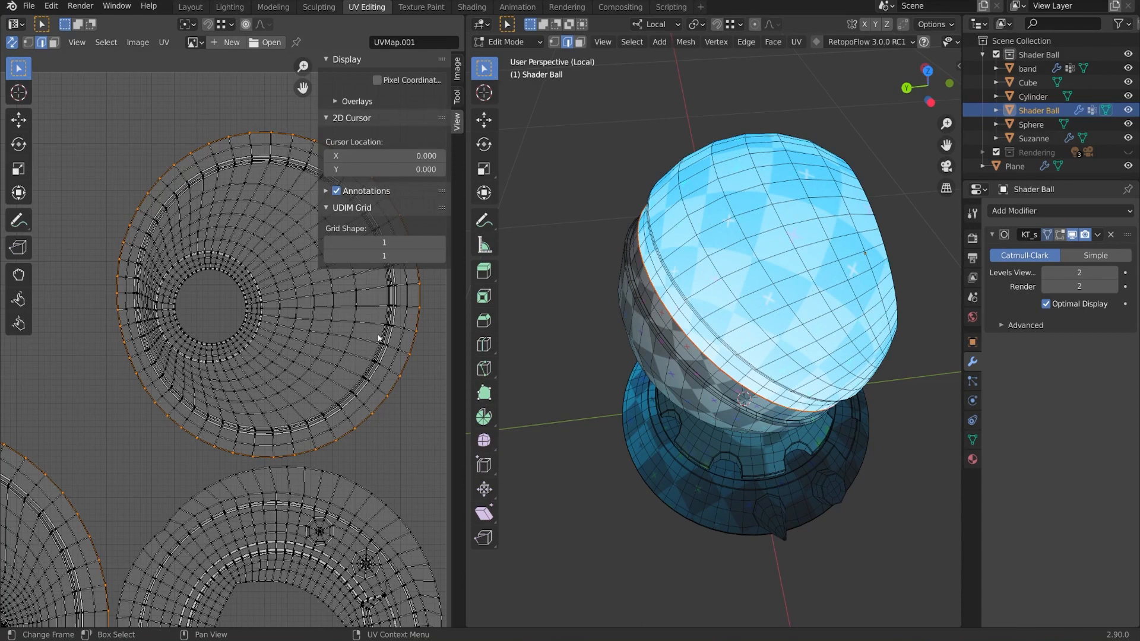
{"action": "left_click", "coordinate": [365, 100]}
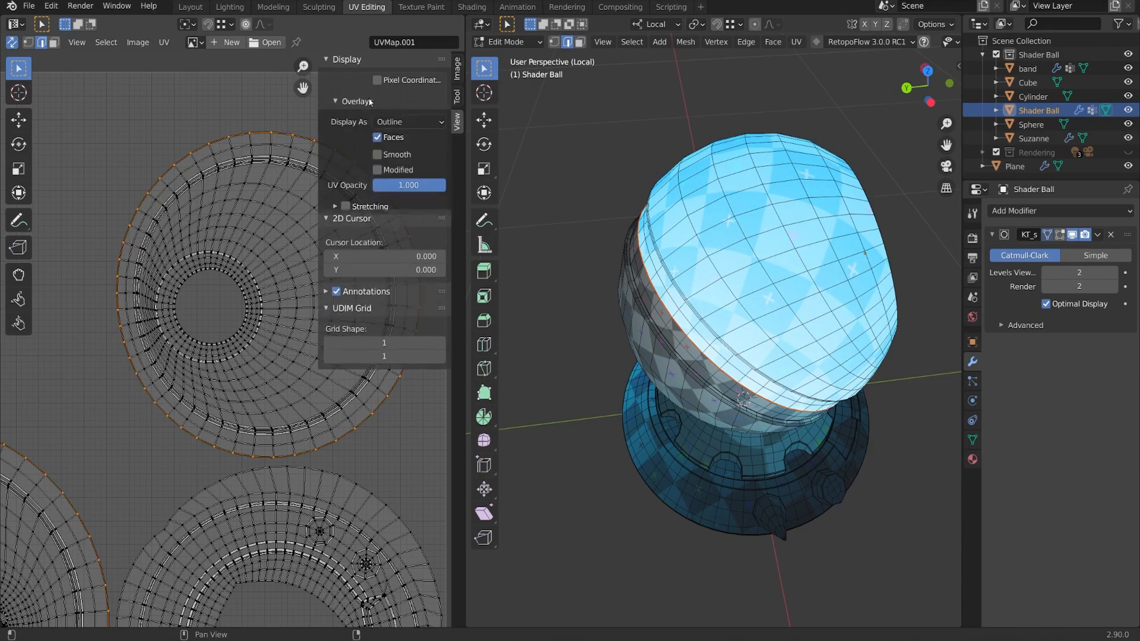
{"action": "left_click", "coordinate": [348, 207]}
{"action": "key", "text": "Home"}
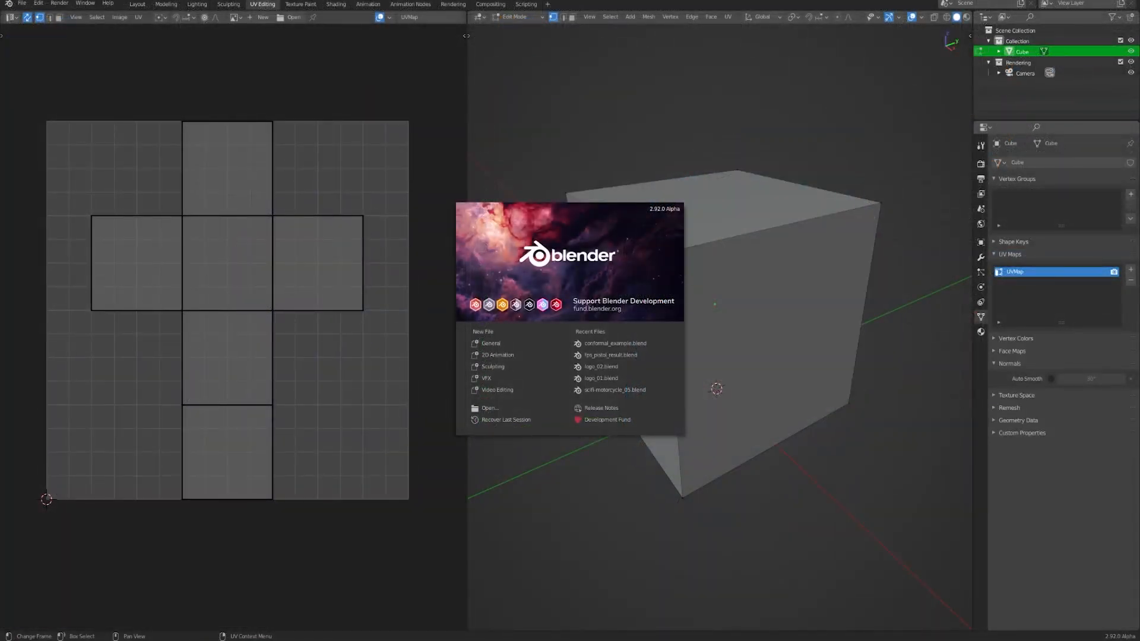
Step: In the Blender 2.92 cube scene, dismiss the splash screen and toggle Display Stretch in the UV editor's overlays
{"action": "left_click", "coordinate": [428, 68]}
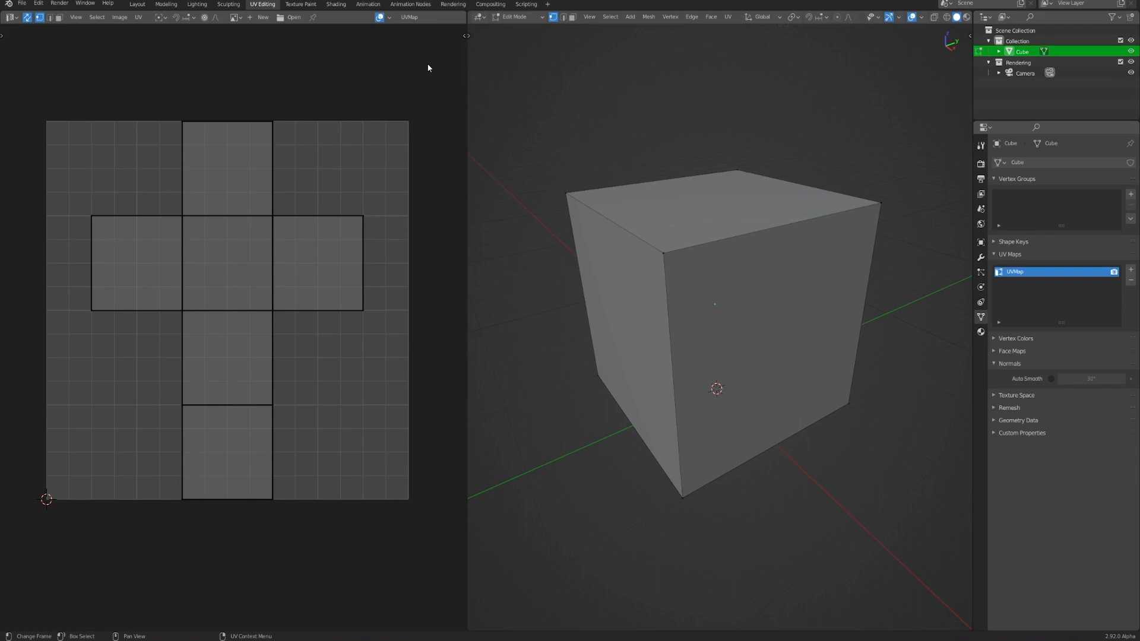
{"action": "left_click", "coordinate": [391, 18]}
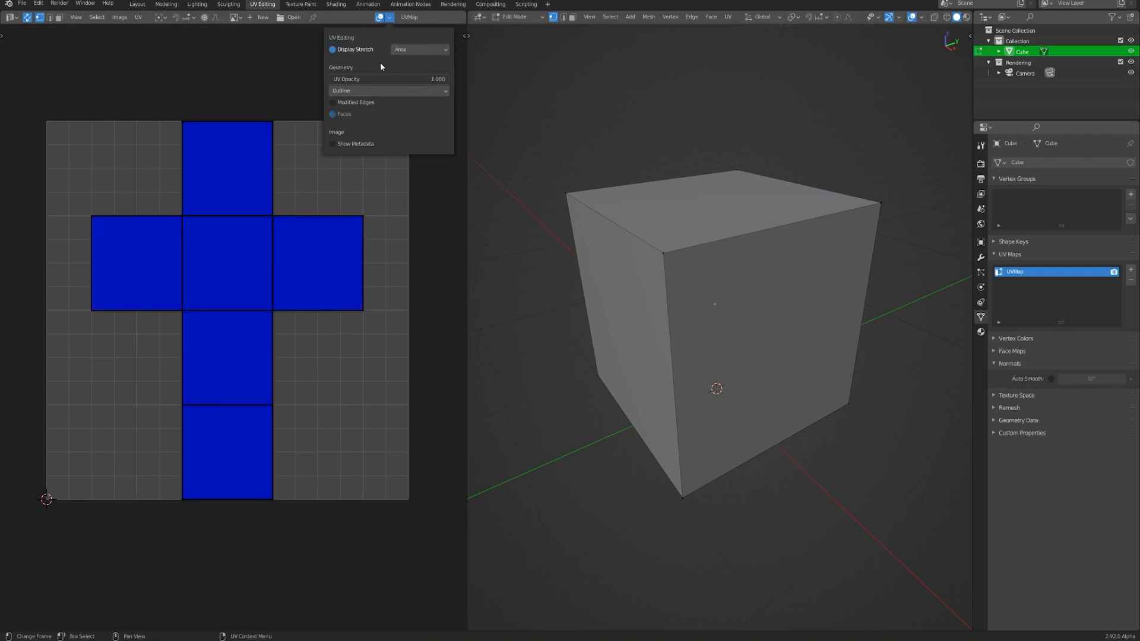
{"action": "left_click", "coordinate": [382, 19]}
{"action": "left_click", "coordinate": [341, 51]}
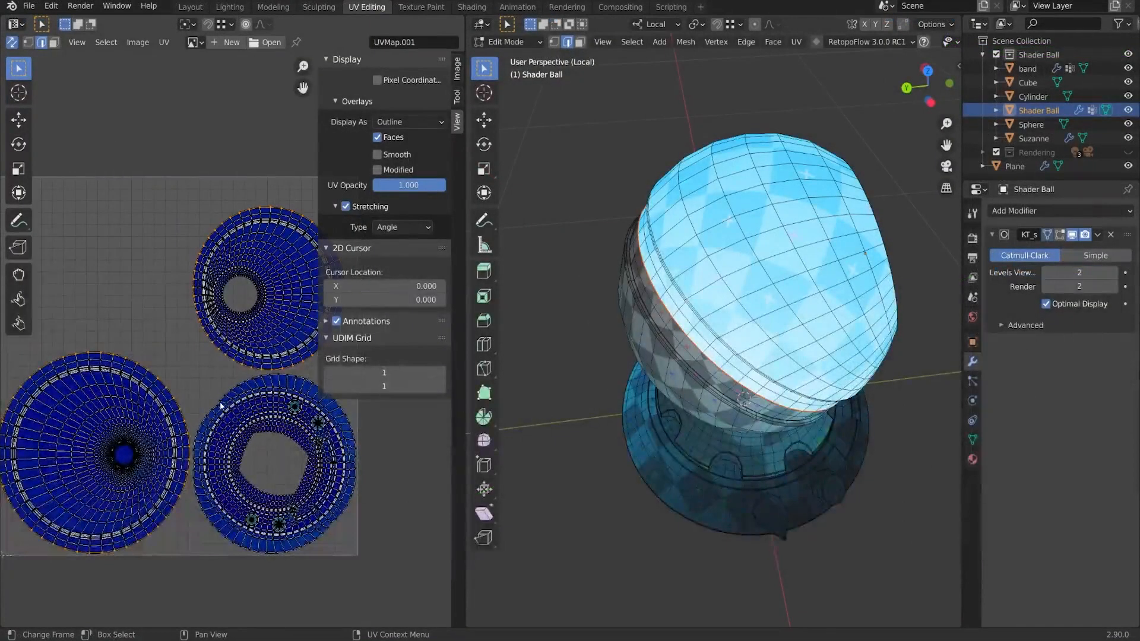
Step: Examine the angle stretching across the base island's details and the two ball islands
{"action": "scroll", "coordinate": [238, 417], "scroll_direction": "up", "scroll_amount": 5}
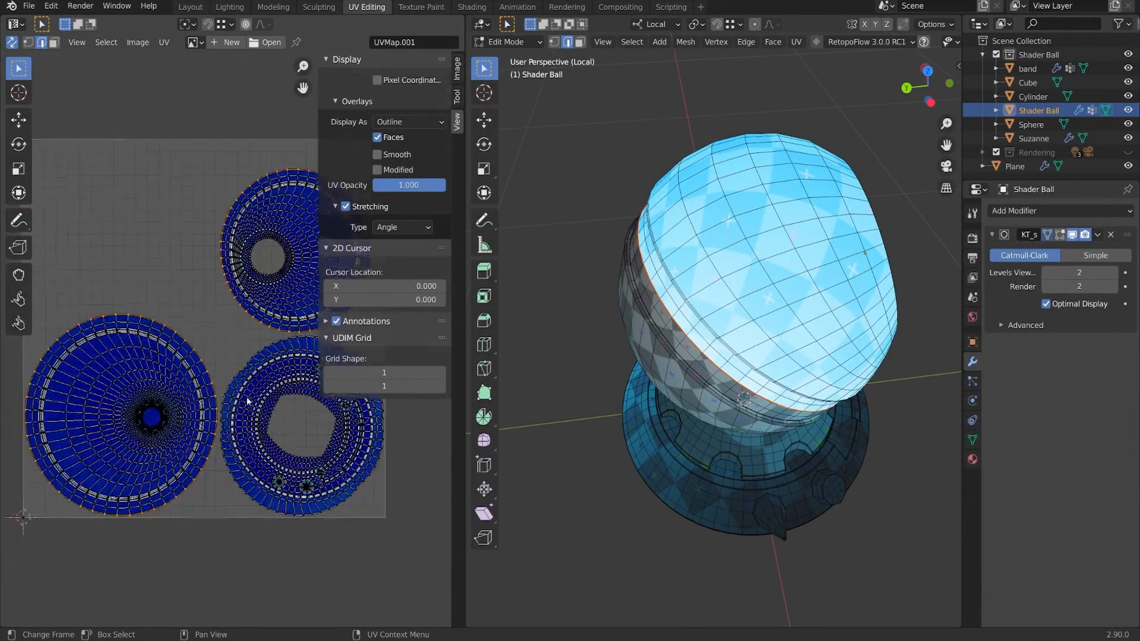
{"action": "scroll", "coordinate": [149, 392], "scroll_direction": "up", "scroll_amount": 3}
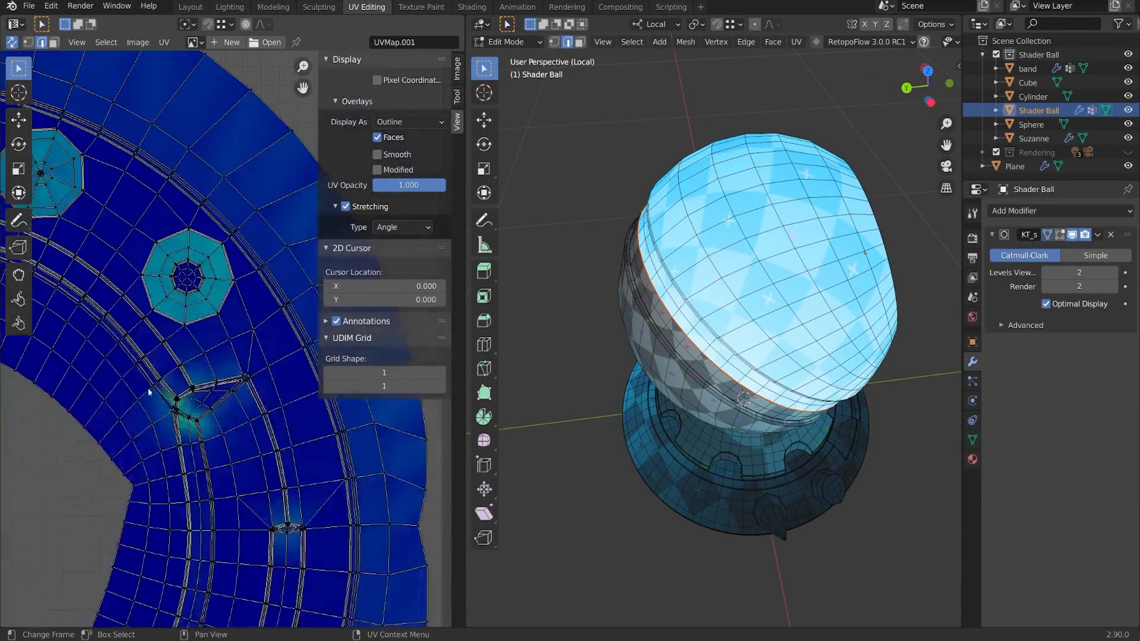
{"action": "scroll", "coordinate": [287, 432], "scroll_direction": "down", "scroll_amount": 5}
{"action": "scroll", "coordinate": [148, 386], "scroll_direction": "up", "scroll_amount": 8}
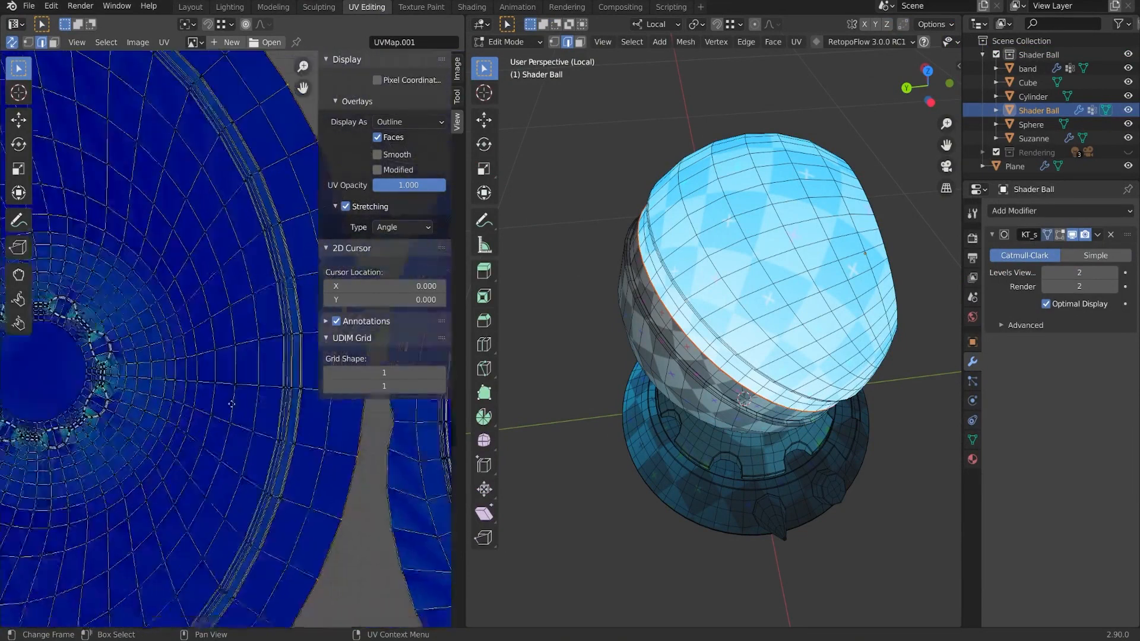
{"action": "scroll", "coordinate": [178, 451], "scroll_direction": "down", "scroll_amount": 6}
{"action": "scroll", "coordinate": [261, 386], "scroll_direction": "up", "scroll_amount": 4}
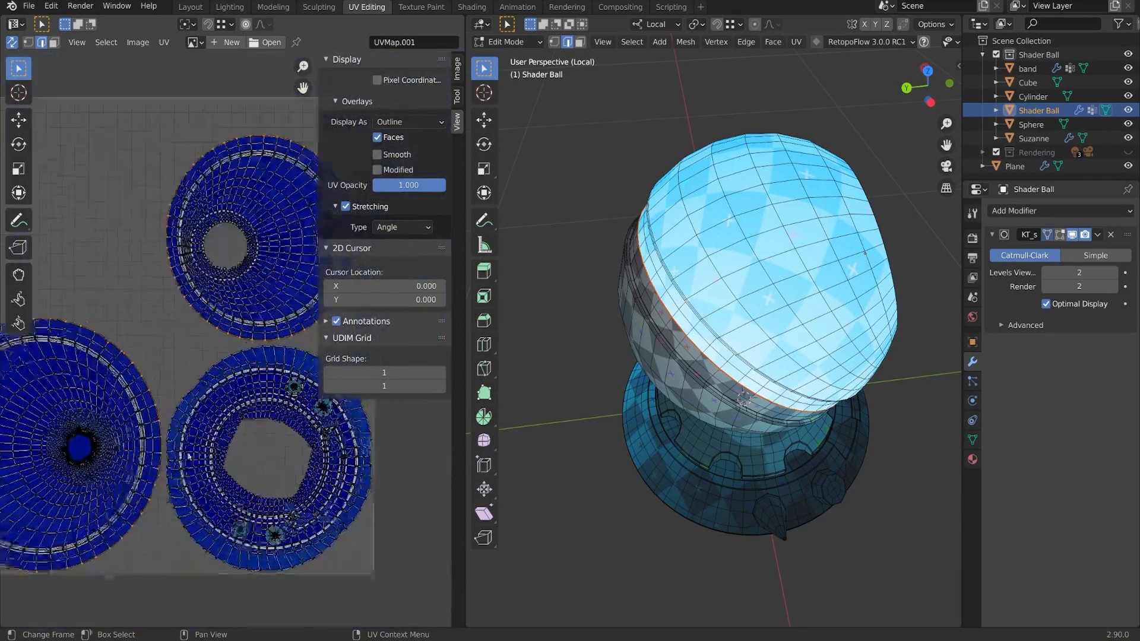
{"action": "middle_click_drag", "start_coordinate": [264, 364], "coordinate": [266, 370]}
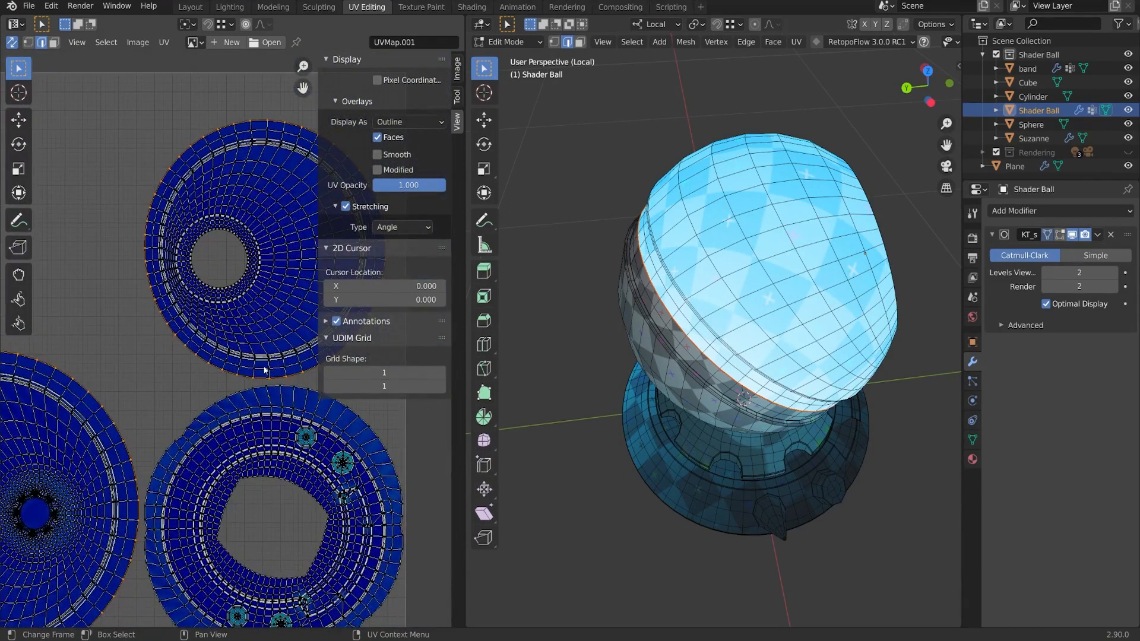
Step: Switch the stretching display to Area and inspect how face areas are distorted across the ball and base islands
{"action": "left_click", "coordinate": [393, 229]}
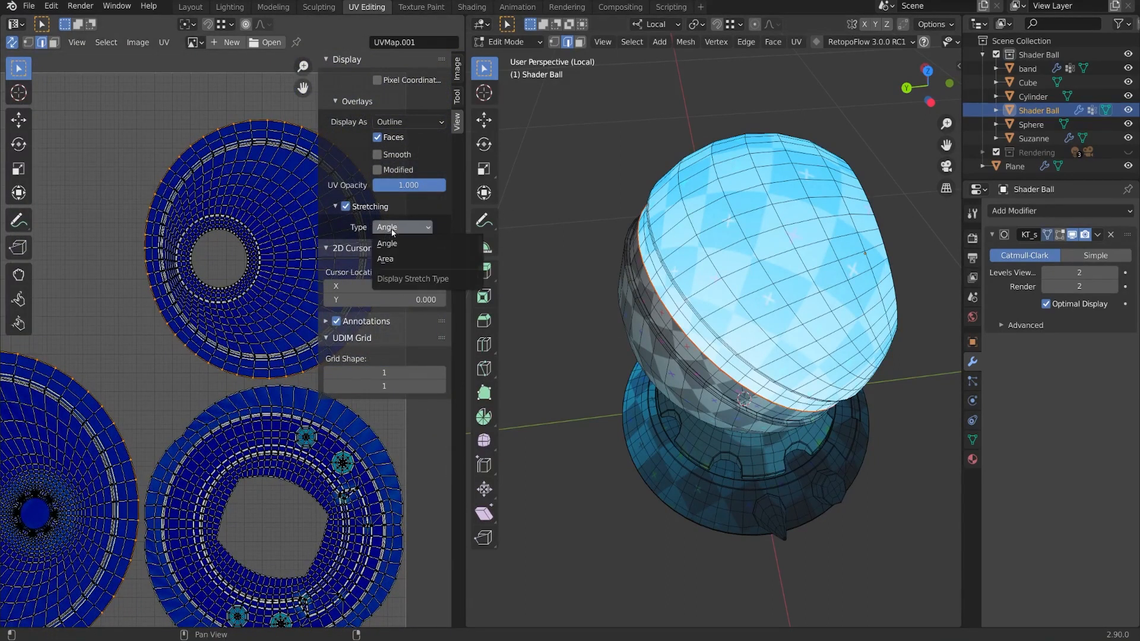
{"action": "left_click", "coordinate": [394, 262]}
{"action": "middle_click_drag", "start_coordinate": [152, 469], "coordinate": [298, 358]}
{"action": "scroll", "coordinate": [229, 334], "scroll_direction": "up", "scroll_amount": 3}
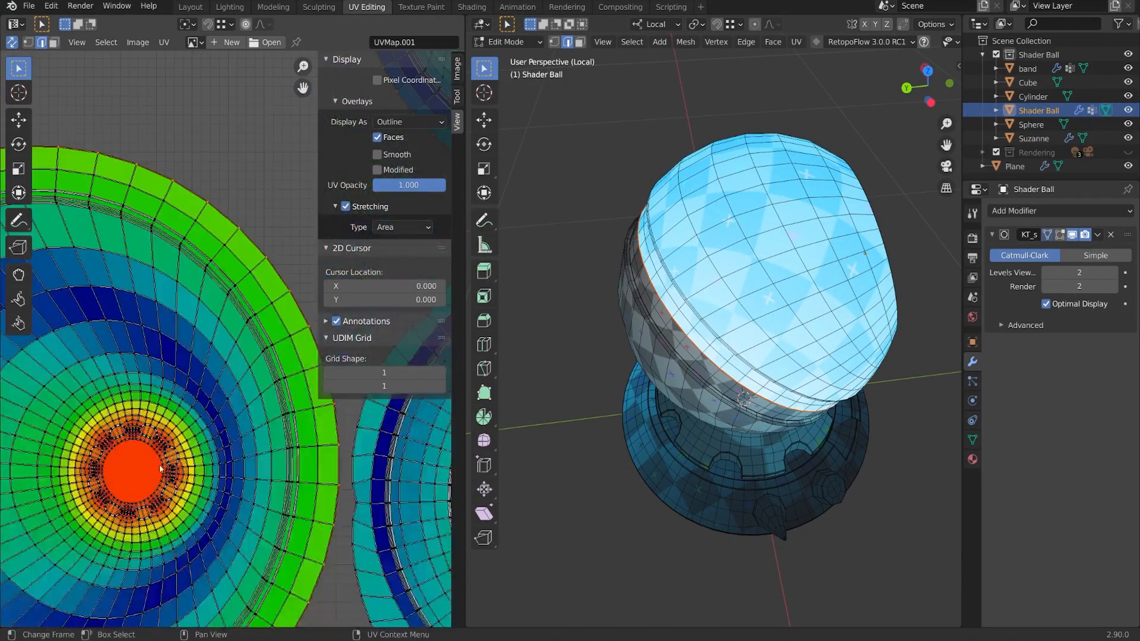
{"action": "scroll", "coordinate": [256, 379], "scroll_direction": "up", "scroll_amount": 2}
{"action": "middle_click_drag", "start_coordinate": [149, 465], "coordinate": [81, 512]}
{"action": "scroll", "coordinate": [226, 344], "scroll_direction": "down", "scroll_amount": 4}
{"action": "middle_click_drag", "start_coordinate": [231, 309], "coordinate": [177, 386]}
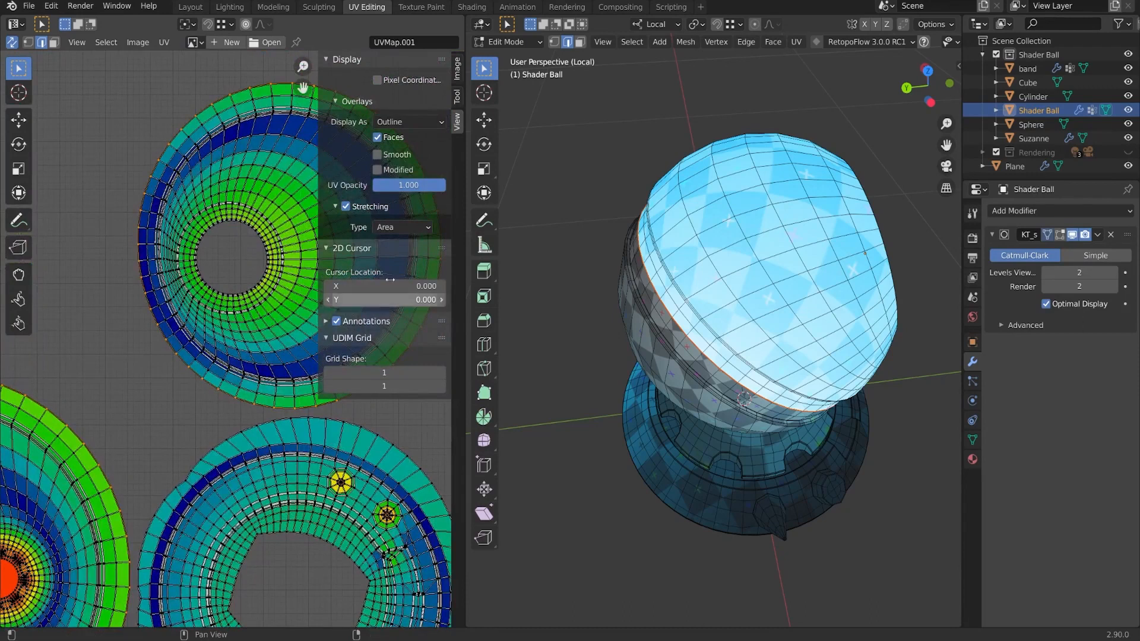
Step: Switch the stretching display back to Angle and try moving part of the upper ball island's outer edge
{"action": "left_click", "coordinate": [404, 228]}
{"action": "left_click", "coordinate": [405, 245]}
{"action": "middle_click_drag", "start_coordinate": [194, 341], "coordinate": [183, 399]}
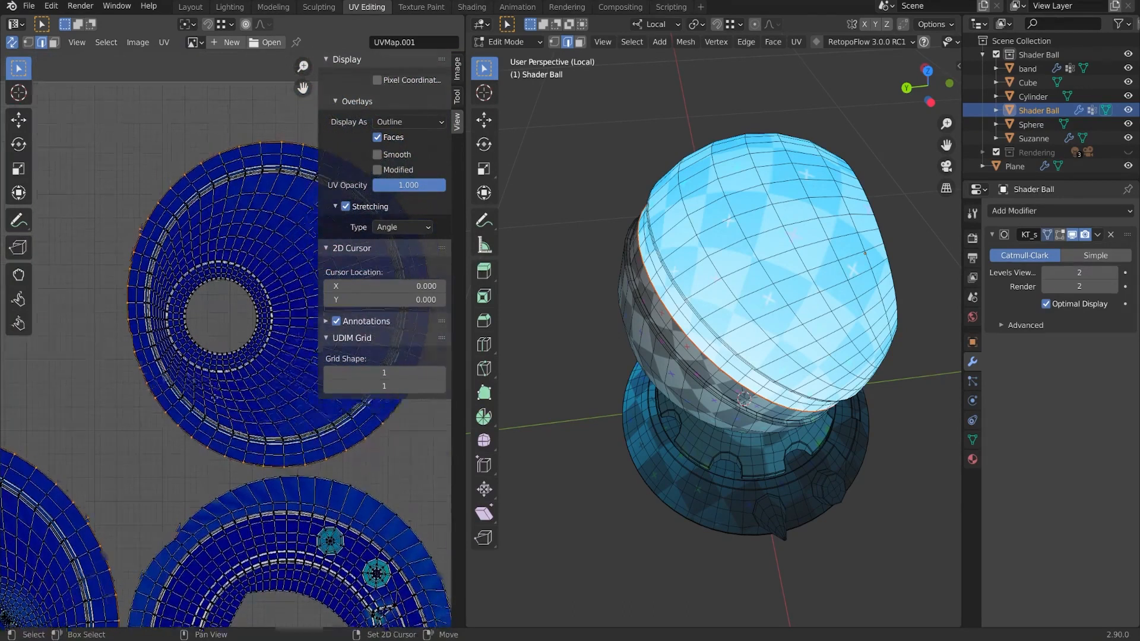
{"action": "middle_click_drag", "start_coordinate": [177, 181], "coordinate": [243, 231]}
{"action": "scroll", "coordinate": [243, 231], "scroll_direction": "up", "scroll_amount": 1}
{"action": "key", "text": "g"}
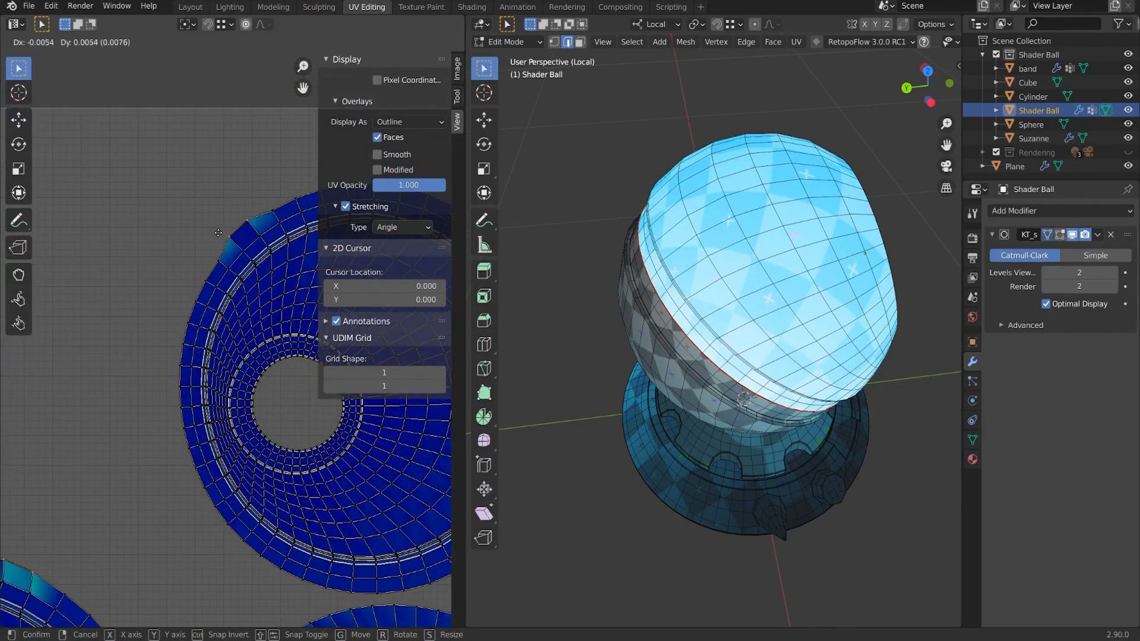
{"action": "right_click", "coordinate": [211, 233]}
Step: Set the stretching display type to Area and bring the whole upper ball island into view
{"action": "left_click", "coordinate": [402, 227]}
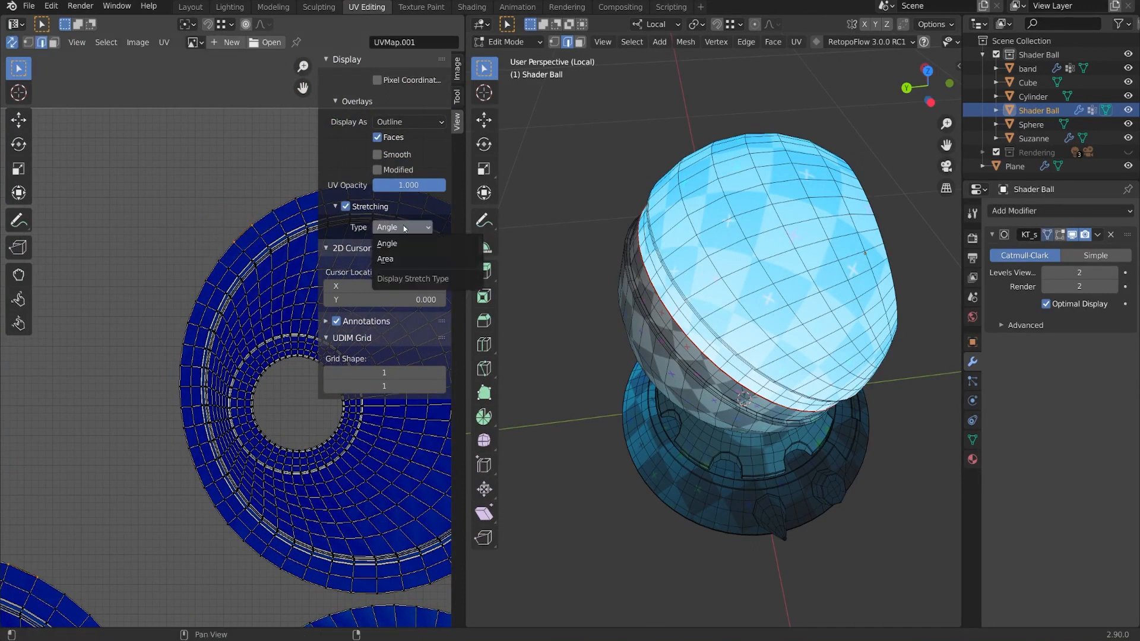
{"action": "left_click", "coordinate": [391, 257]}
{"action": "middle_click_drag", "start_coordinate": [257, 318], "coordinate": [129, 338]}
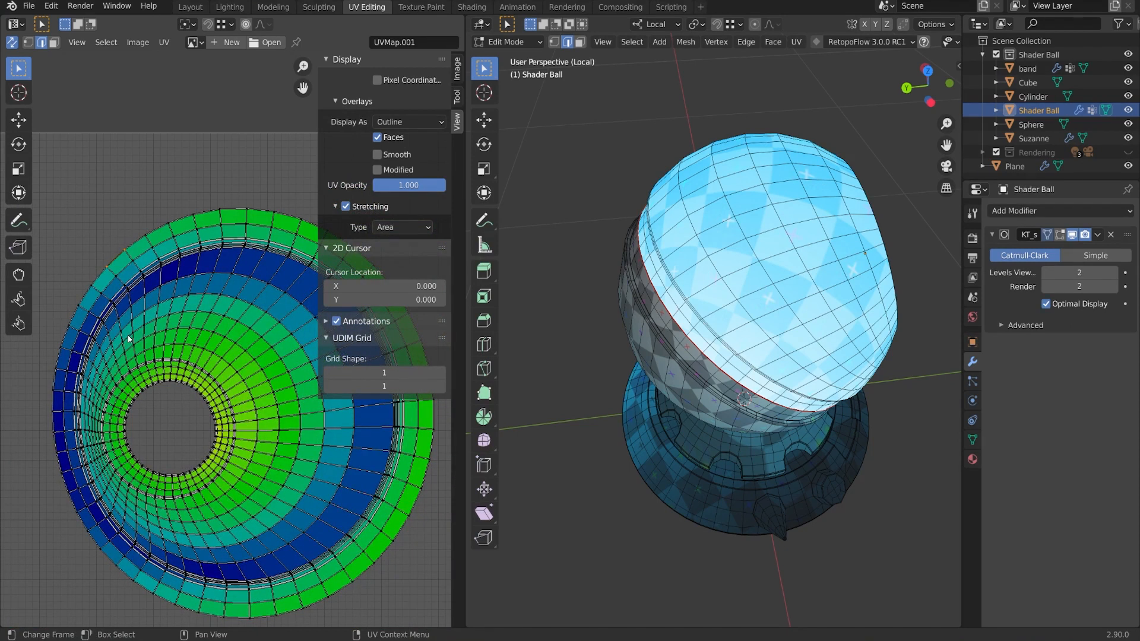
Step: Select a single face on the outer rim of the upper ball island and try scaling it up
{"action": "key", "text": "3"}
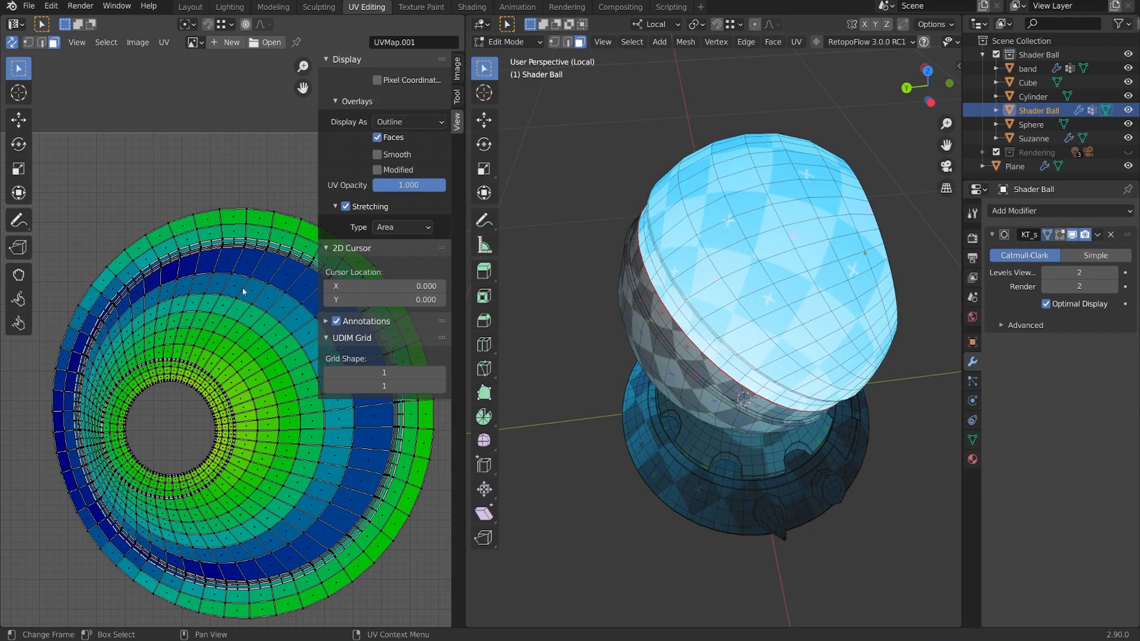
{"action": "left_click", "coordinate": [288, 217]}
{"action": "scroll", "coordinate": [285, 237], "scroll_direction": "down", "scroll_amount": 5}
{"action": "middle_click_drag", "start_coordinate": [315, 83], "coordinate": [266, 195], "text": "shift"}
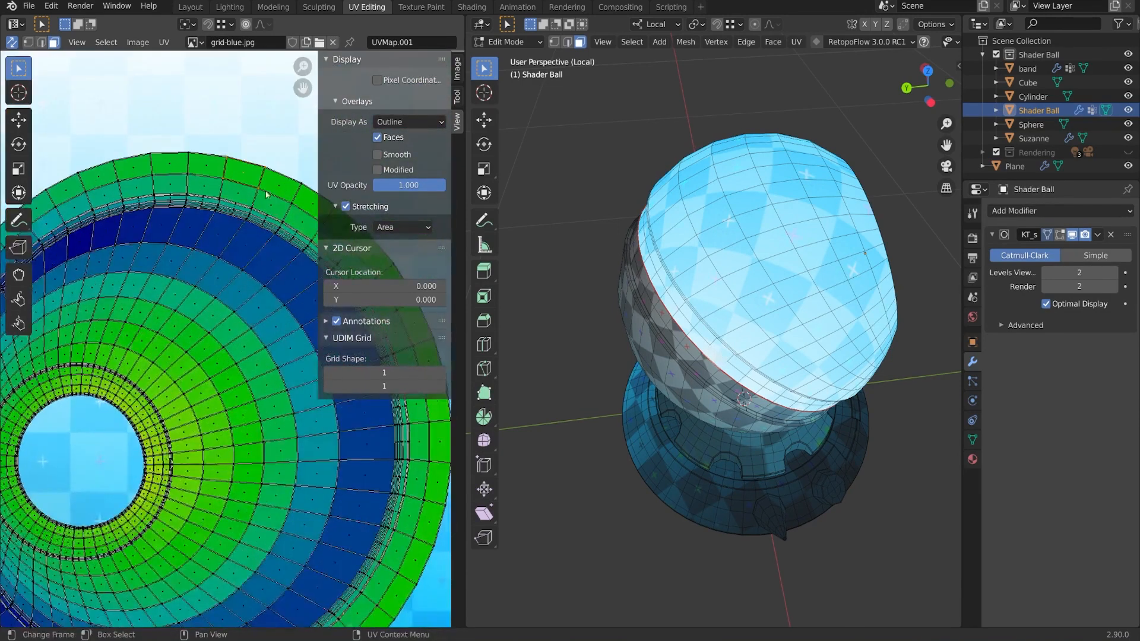
{"action": "key", "text": "s"}
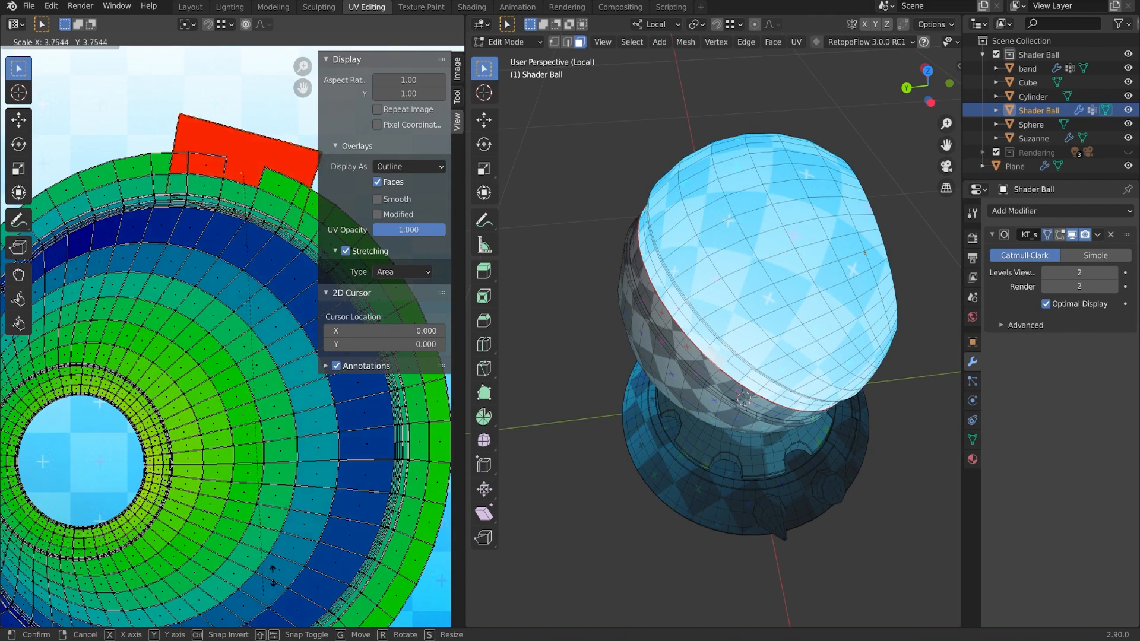
{"action": "right_click", "coordinate": [297, 514]}
Step: Compare the UV islands with and without the Stretching overlay, leave it off, and hide the UV editor's sidebar
{"action": "scroll", "coordinate": [279, 515], "scroll_direction": "down", "scroll_amount": 4}
{"action": "middle_click_drag", "start_coordinate": [148, 509], "coordinate": [267, 332]}
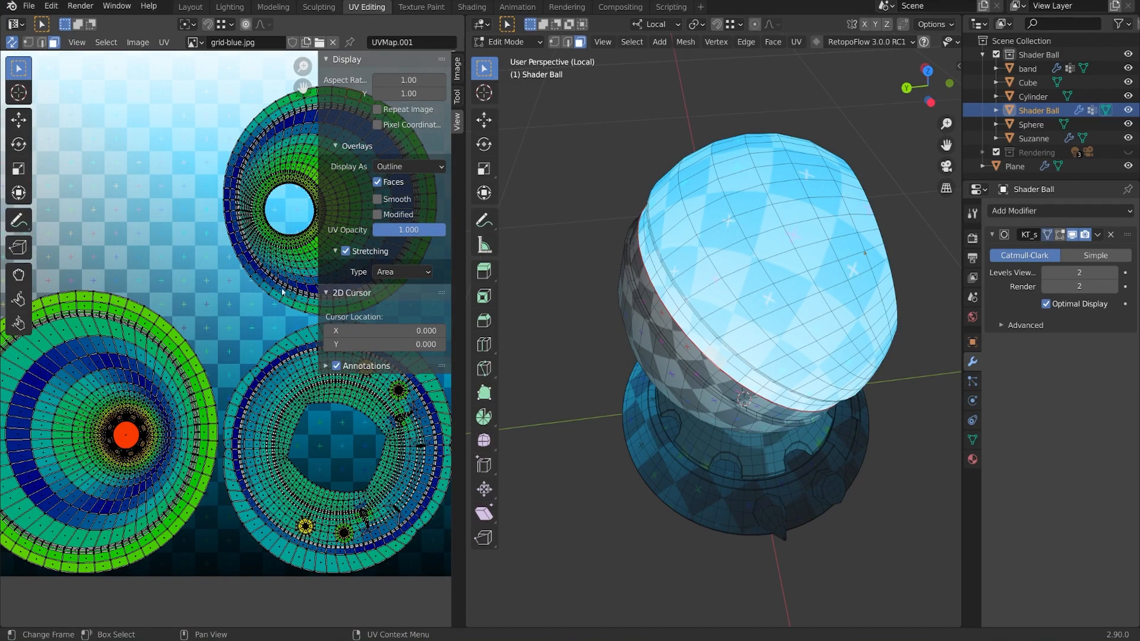
{"action": "left_click", "coordinate": [346, 251]}
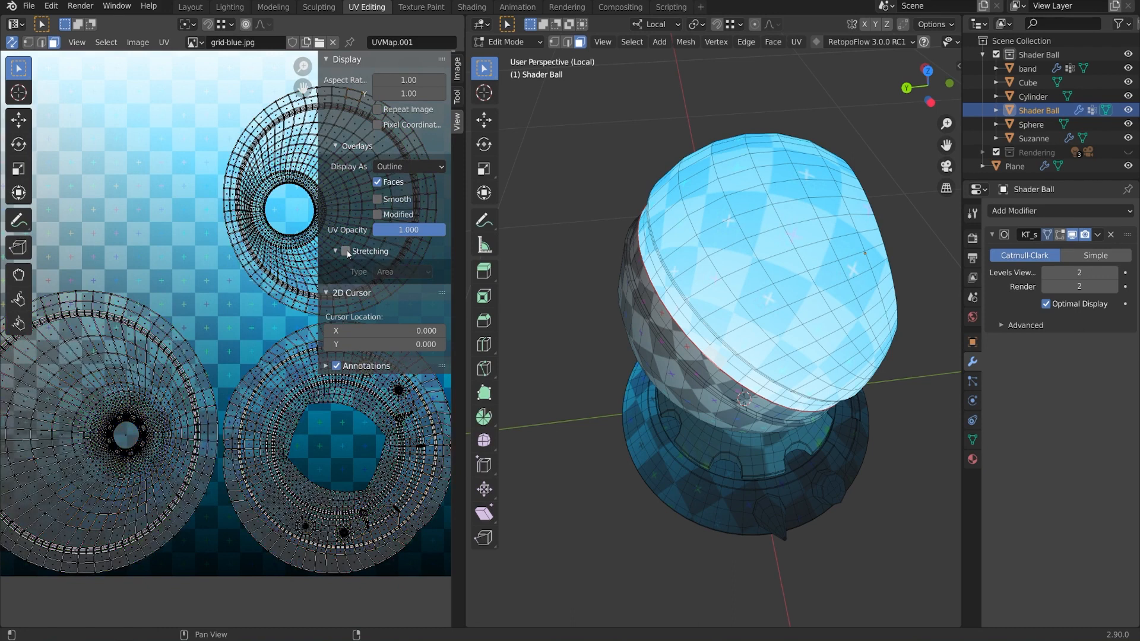
{"action": "left_click", "coordinate": [347, 251]}
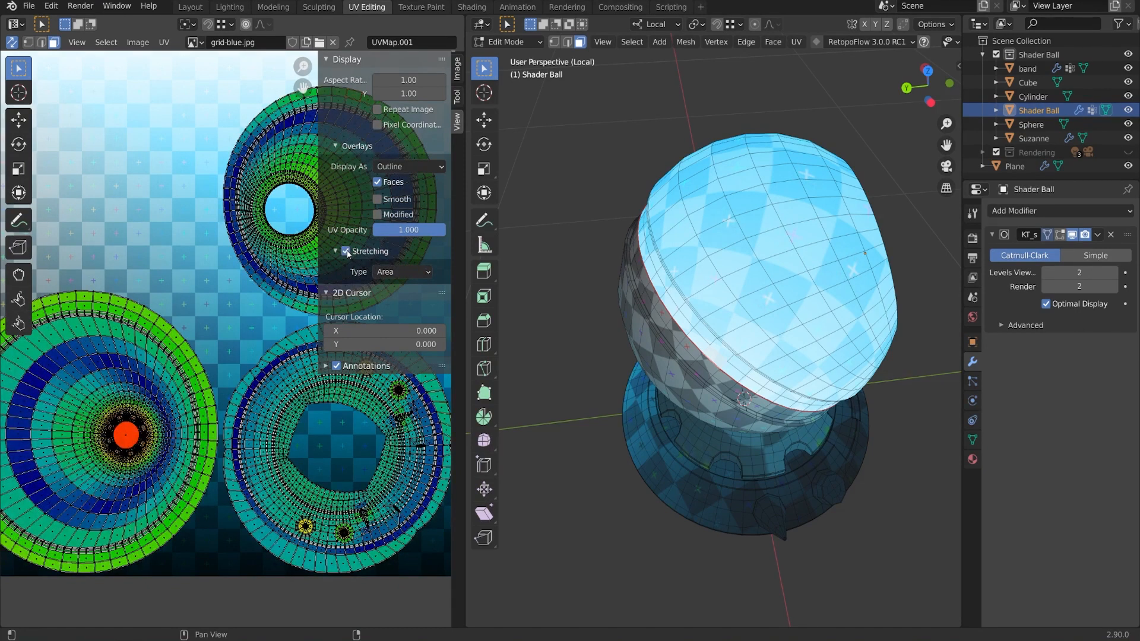
{"action": "left_click", "coordinate": [346, 251]}
{"action": "key", "text": "n"}
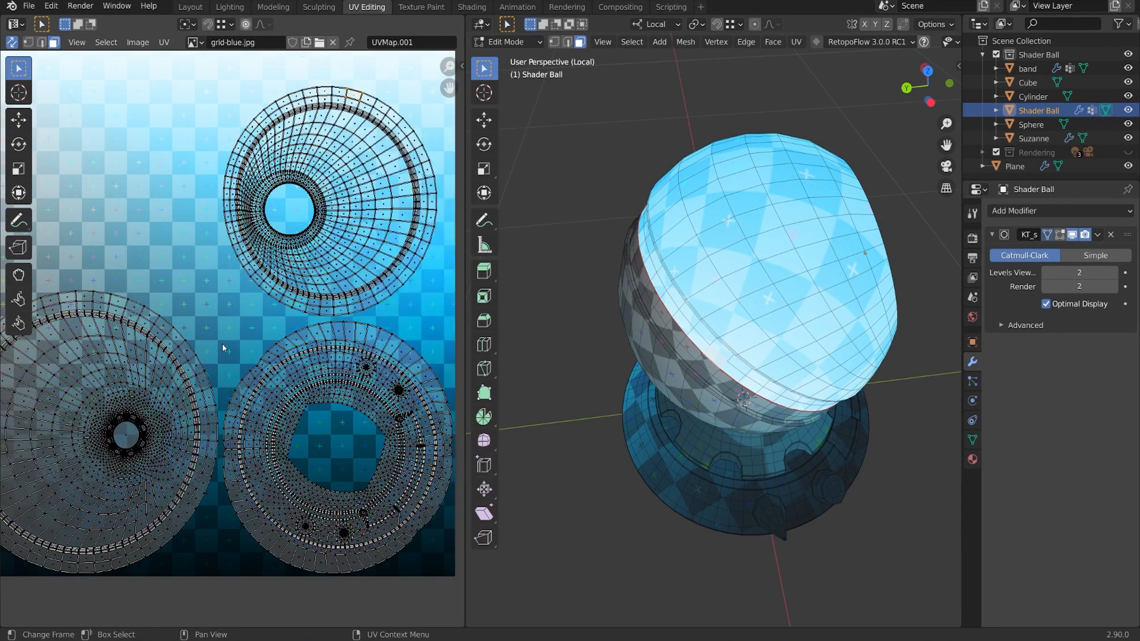
Step: Hide the tool shelves in both the UV editor and the 3D viewport with the full UV layout in view
{"action": "scroll", "coordinate": [260, 361], "scroll_direction": "down", "scroll_amount": 1}
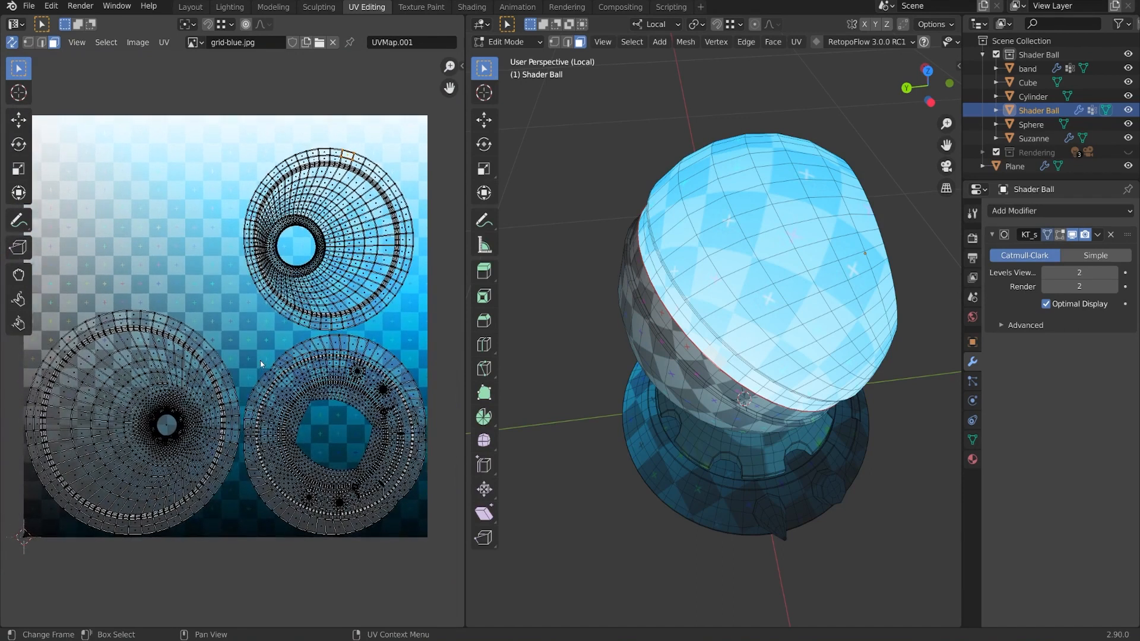
{"action": "key", "text": "t"}
{"action": "key", "text": "t"}
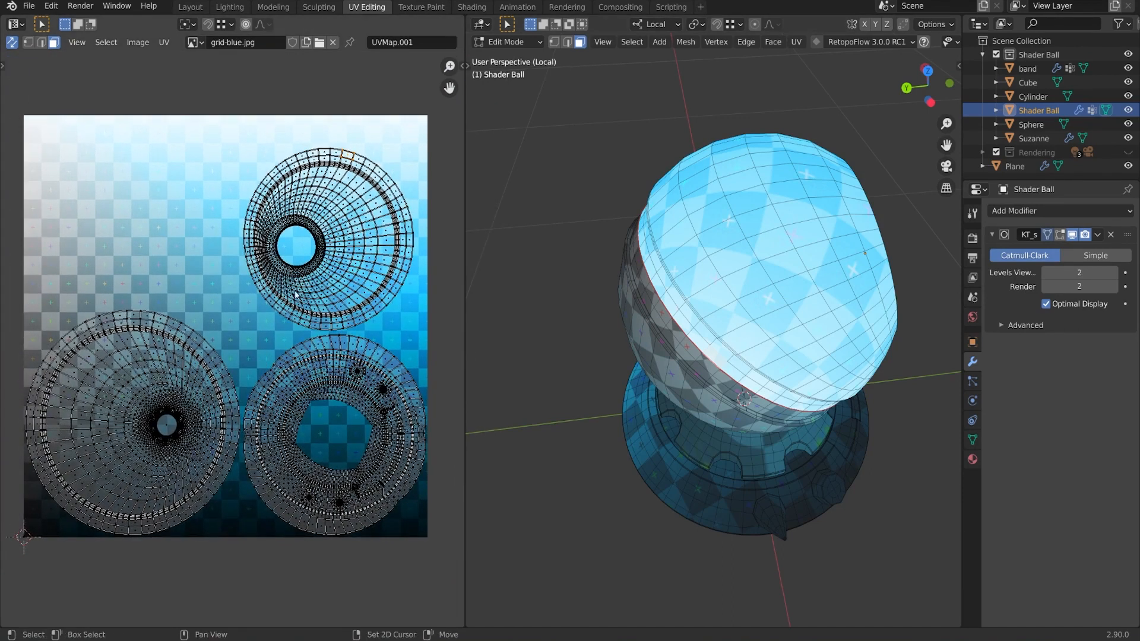
{"action": "middle_click_drag", "start_coordinate": [295, 294], "coordinate": [297, 294], "text": "shift"}
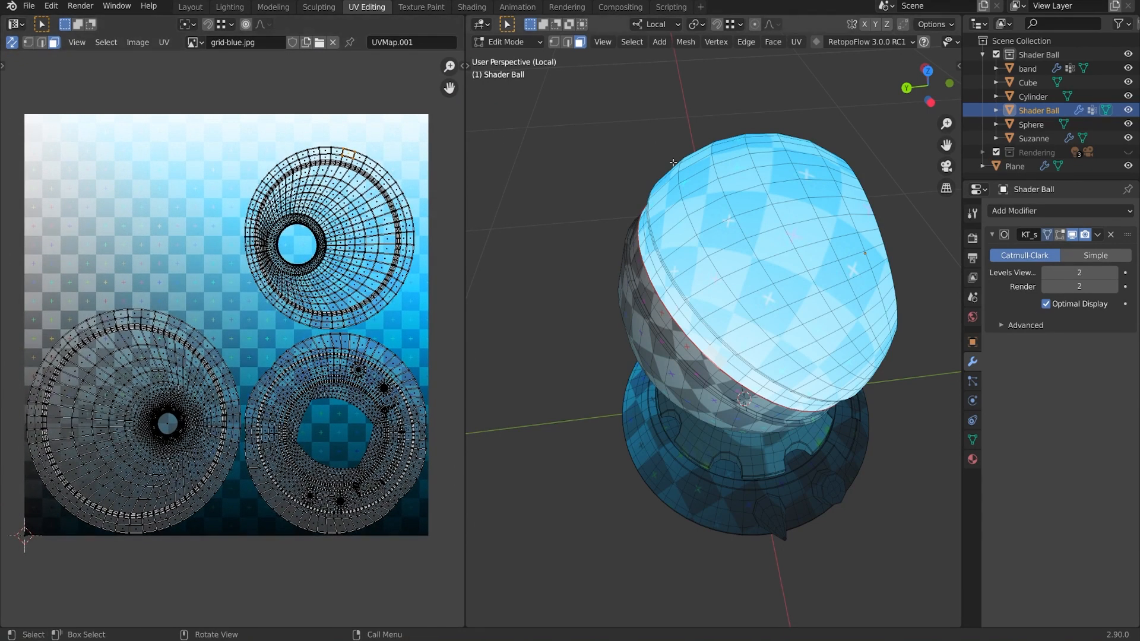
Step: Examine the ball's front, neck and base from several angles alongside the UV islands to plan further seams
{"action": "middle_click_drag", "start_coordinate": [792, 349], "coordinate": [631, 296]}
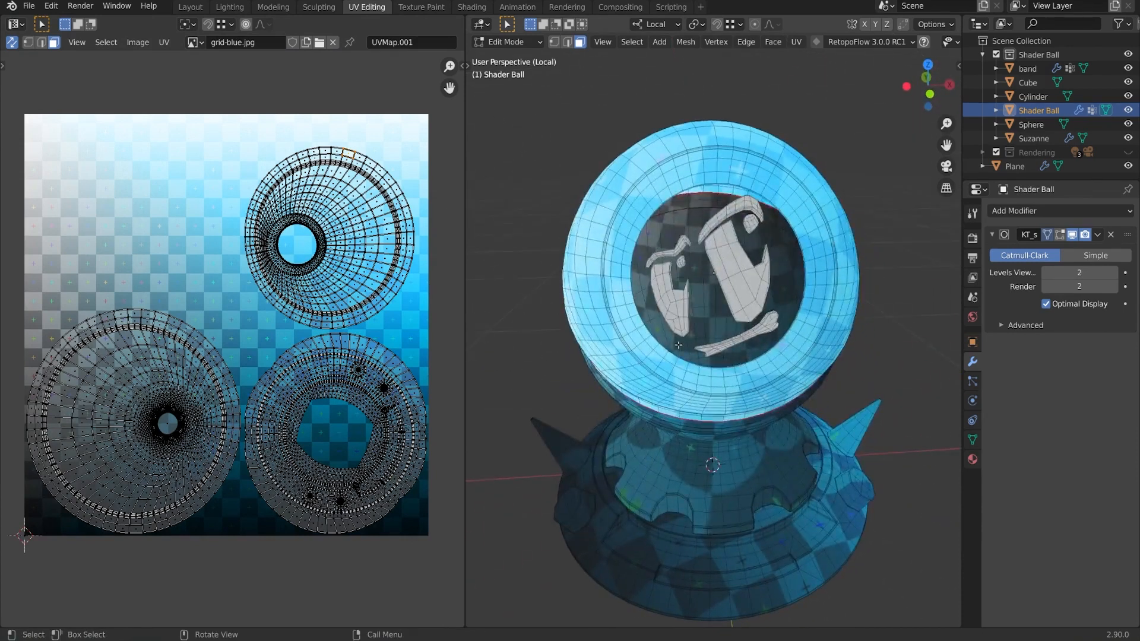
{"action": "middle_click_drag", "start_coordinate": [247, 301], "coordinate": [234, 343], "text": "shift"}
{"action": "scroll", "coordinate": [234, 343], "scroll_direction": "up", "scroll_amount": 1}
{"action": "middle_click_drag", "start_coordinate": [773, 325], "coordinate": [756, 301]}
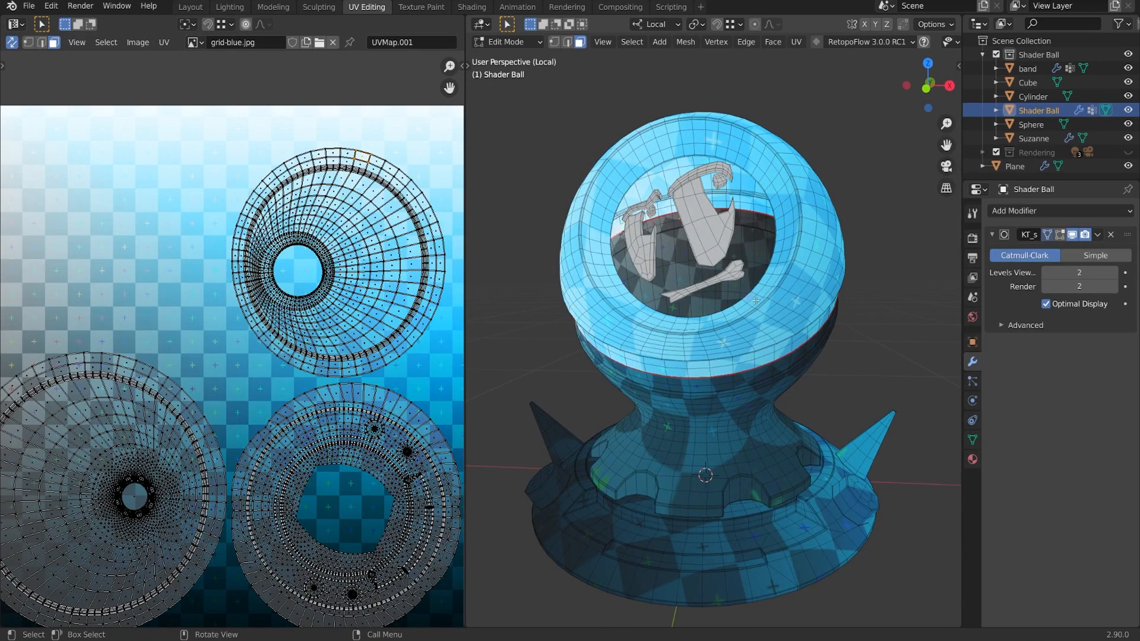
{"action": "middle_click_drag", "start_coordinate": [755, 300], "coordinate": [569, 243]}
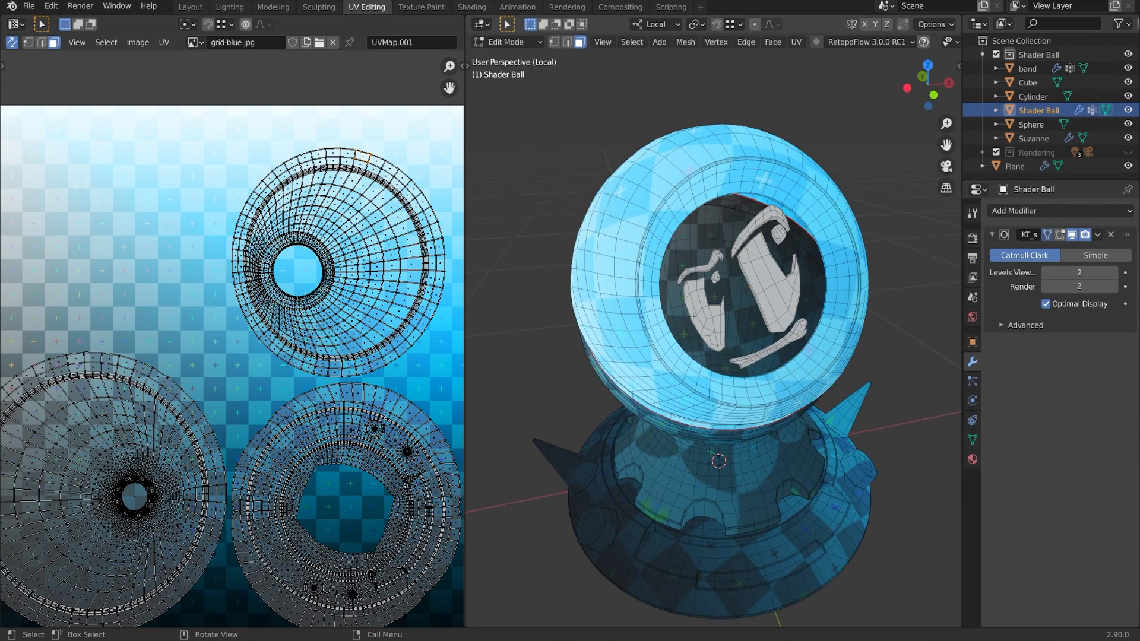
{"action": "middle_click_drag", "start_coordinate": [694, 316], "coordinate": [719, 324]}
{"action": "middle_click_drag", "start_coordinate": [832, 372], "coordinate": [750, 331]}
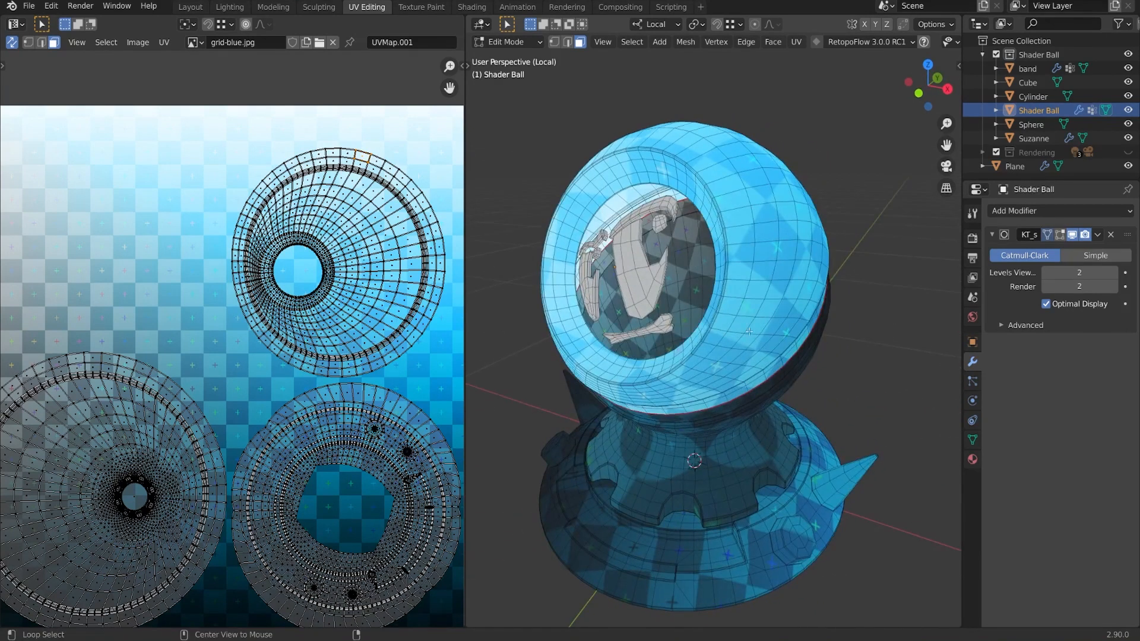
Step: In edge select mode, select the vertical edge loop that runs front to back through the middle of the ball
{"action": "left_click", "coordinate": [736, 332], "text": "alt"}
{"action": "key", "text": "2"}
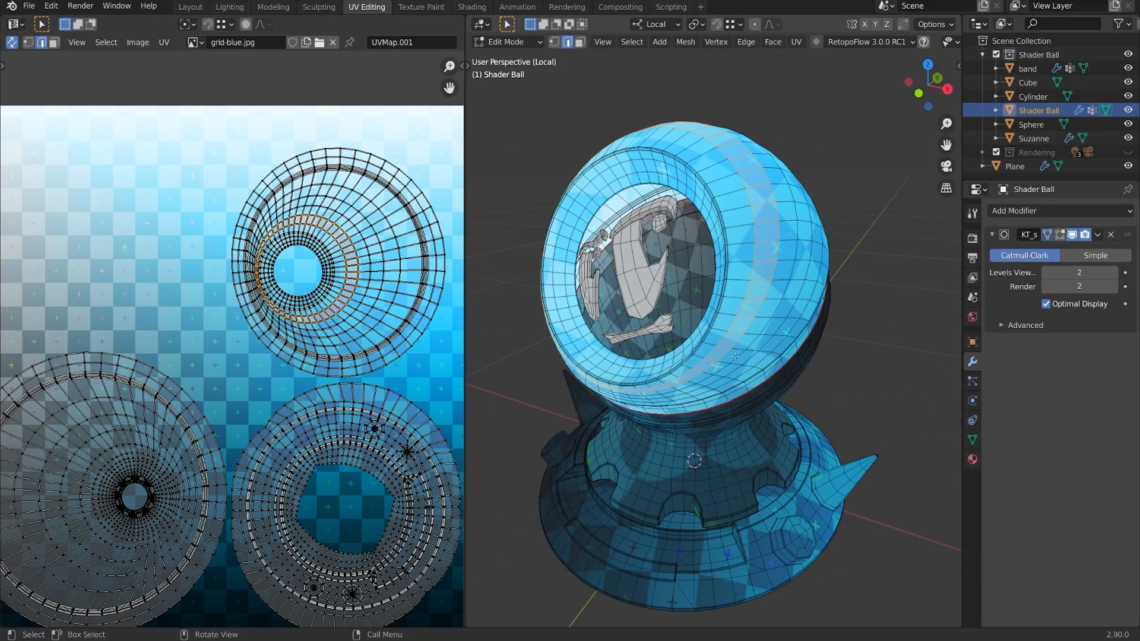
{"action": "middle_click_drag", "start_coordinate": [740, 333], "coordinate": [741, 114]}
{"action": "left_click", "coordinate": [824, 277], "text": "alt"}
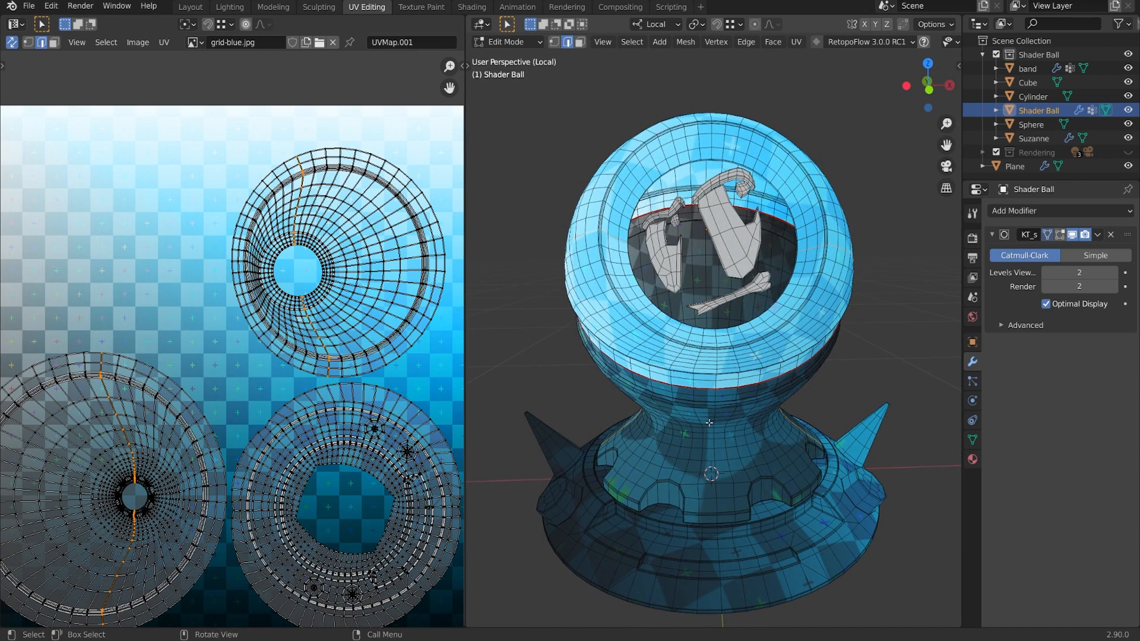
Step: Tag a shortest-path seam down the middle of the ball's front ring, from the inner opening to the outer rim seam
{"action": "middle_click_drag", "start_coordinate": [741, 394], "coordinate": [765, 346]}
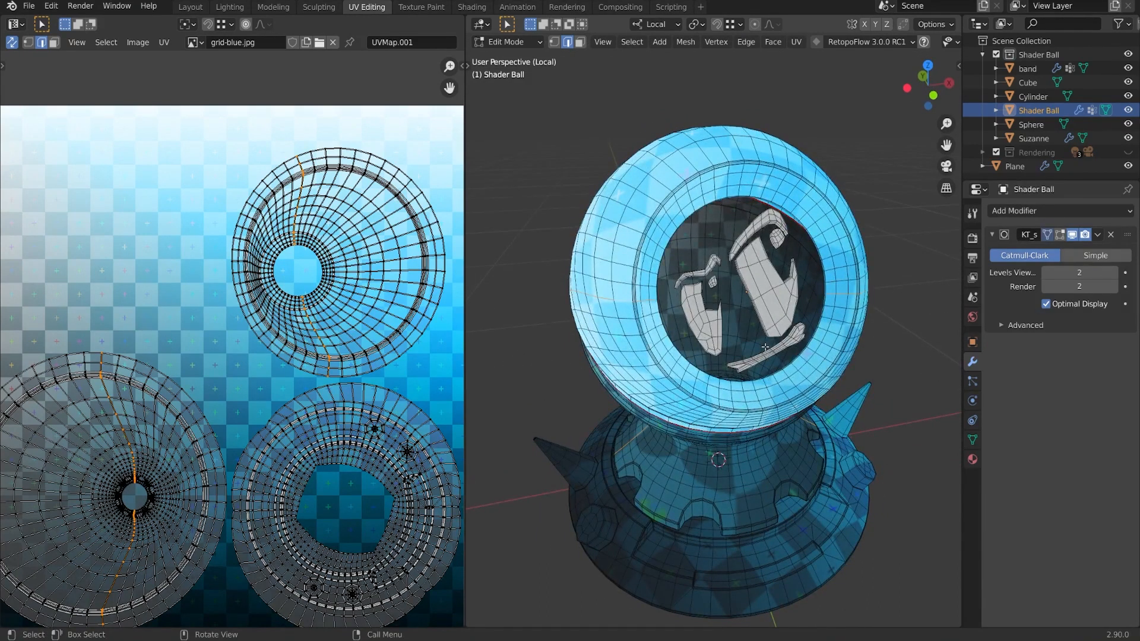
{"action": "mouse_move", "coordinate": [857, 295]}
{"action": "middle_mouse_down"}
{"action": "mouse_move", "coordinate": [878, 249]}
{"action": "mouse_move", "coordinate": [837, 290]}
{"action": "middle_mouse_up"}
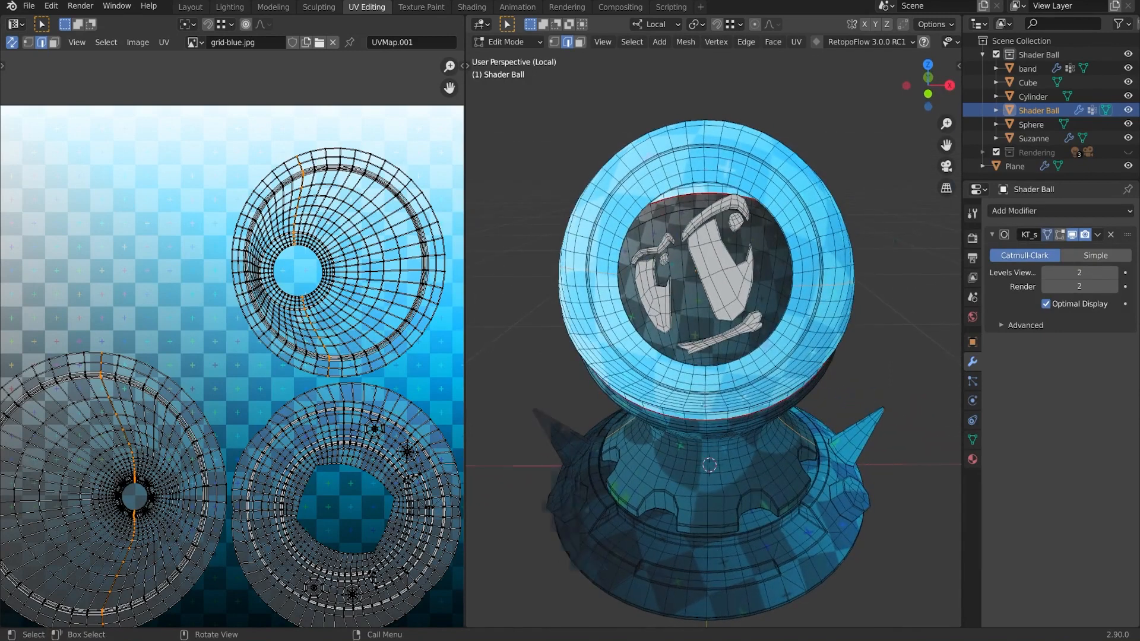
{"action": "scroll", "coordinate": [702, 405], "scroll_direction": "up", "scroll_amount": 2}
{"action": "middle_click_drag", "start_coordinate": [707, 511], "coordinate": [699, 253]}
{"action": "scroll", "coordinate": [778, 285], "scroll_direction": "up", "scroll_amount": 2}
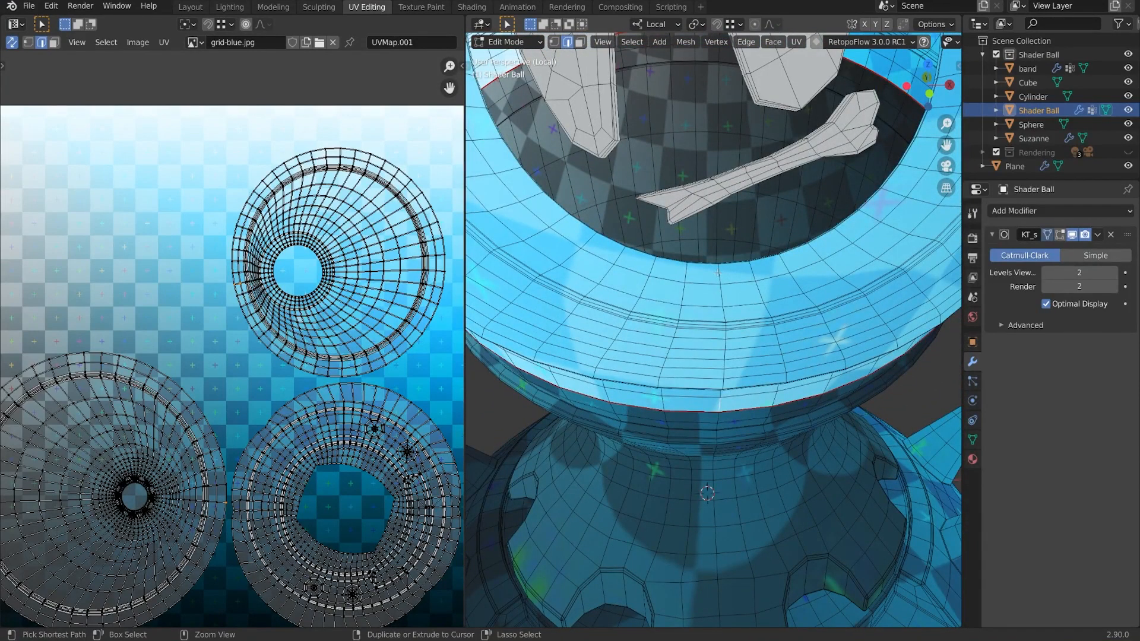
{"action": "left_click", "coordinate": [718, 272], "text": "ctrl"}
{"action": "middle_click_drag", "start_coordinate": [718, 272], "coordinate": [653, 415]}
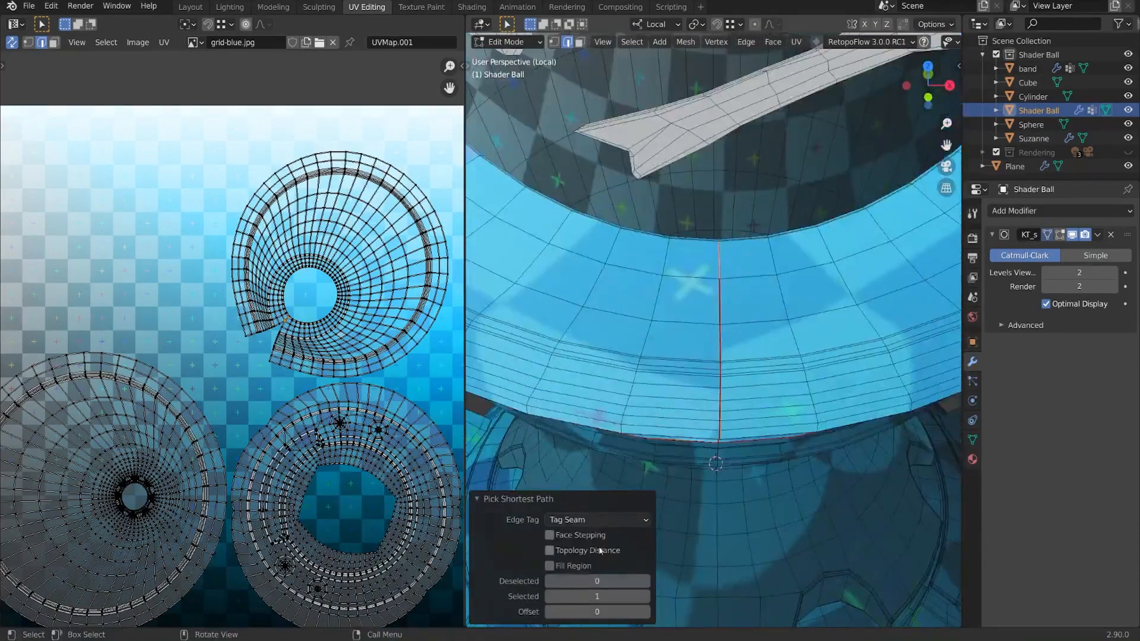
{"action": "left_click", "coordinate": [621, 523]}
Step: Examine the cut through the front ring and the shape of the opened upper shell's UV island
{"action": "middle_click_drag", "start_coordinate": [817, 338], "coordinate": [701, 285]}
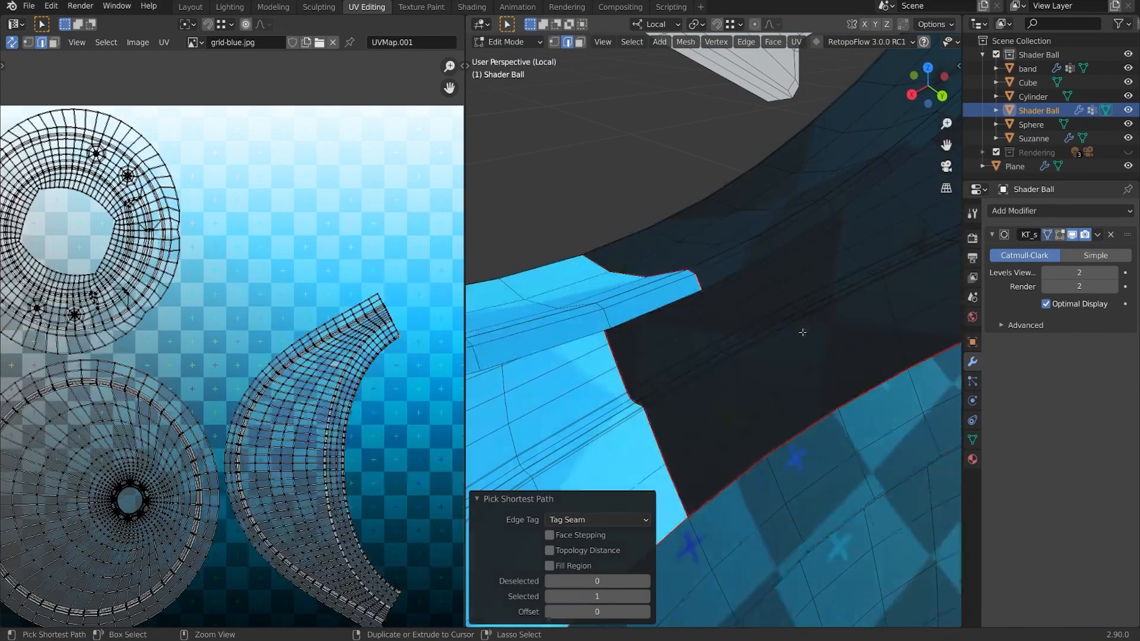
{"action": "middle_click_drag", "start_coordinate": [778, 341], "coordinate": [739, 338]}
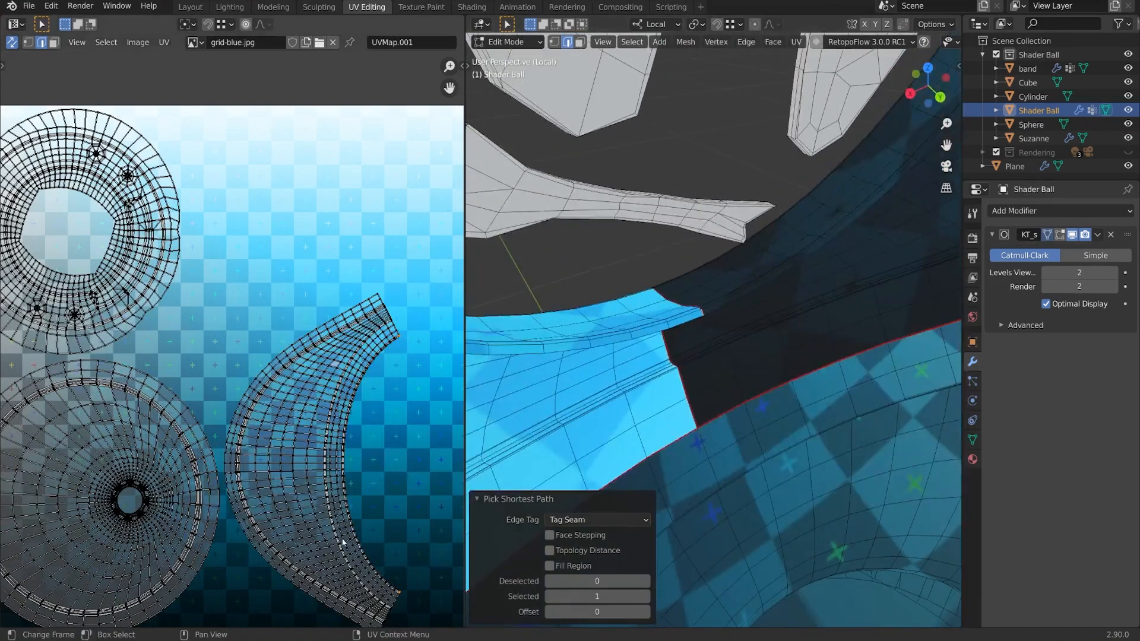
{"action": "middle_click_drag", "start_coordinate": [342, 543], "coordinate": [301, 513]}
{"action": "middle_click_drag", "start_coordinate": [405, 455], "coordinate": [373, 428]}
{"action": "middle_click_drag", "start_coordinate": [795, 365], "coordinate": [902, 391]}
{"action": "scroll", "coordinate": [890, 379], "scroll_direction": "down", "scroll_amount": 7}
{"action": "middle_click_drag", "start_coordinate": [793, 292], "coordinate": [926, 246]}
{"action": "middle_click_drag", "start_coordinate": [229, 251], "coordinate": [286, 269]}
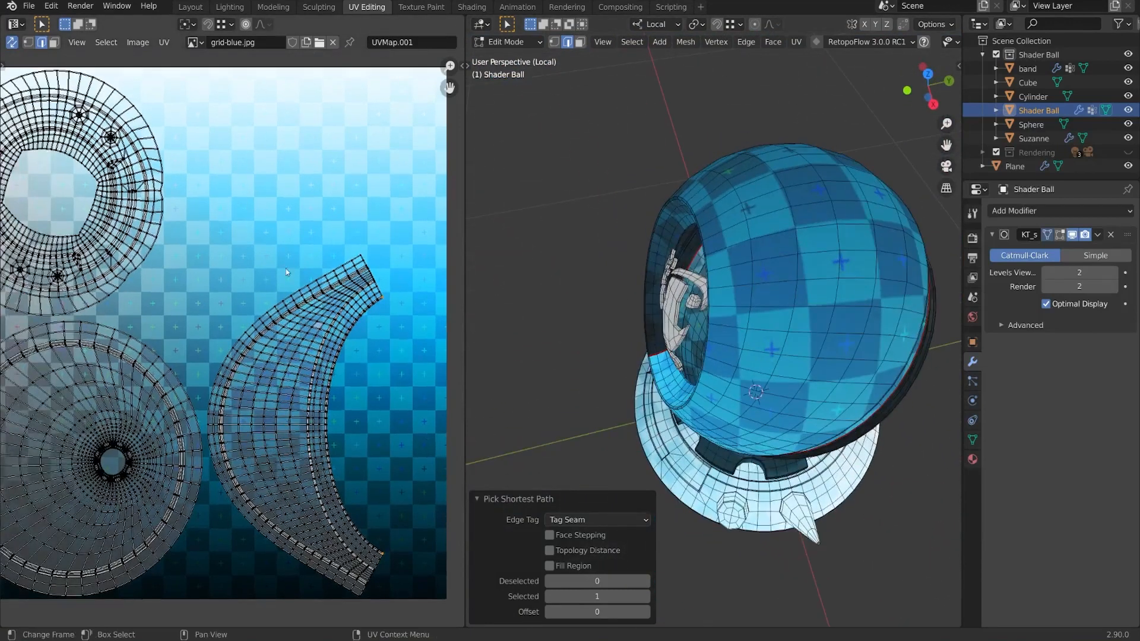
Step: Show the UV editor's sidebar and turn on the Stretching overlay to check the islands' area distortion
{"action": "key", "text": "n"}
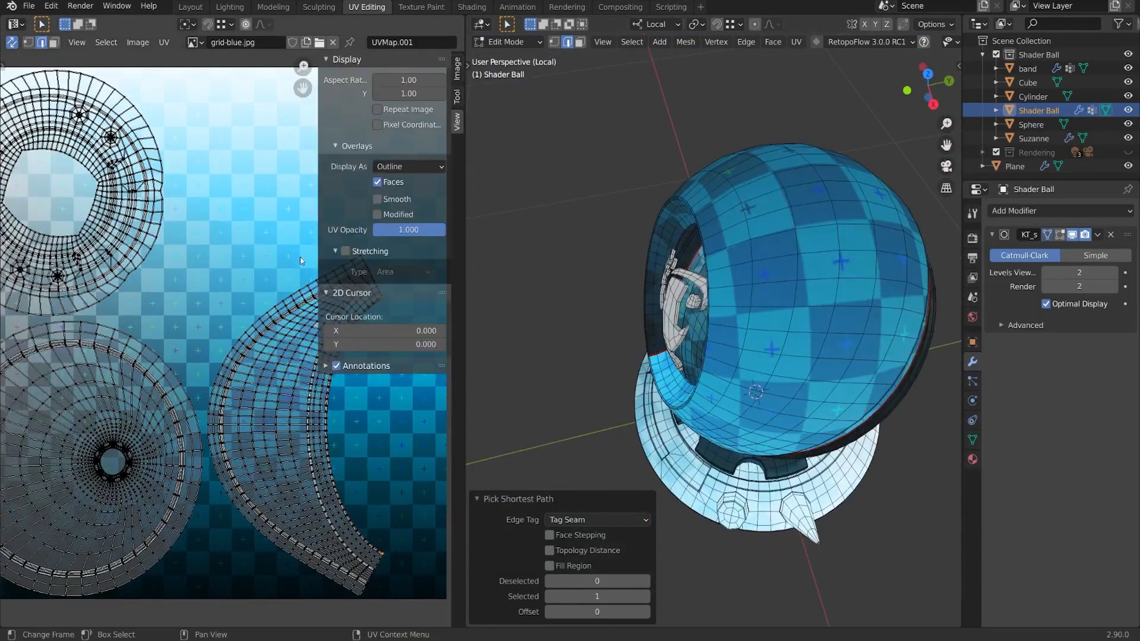
{"action": "left_click", "coordinate": [345, 251]}
{"action": "scroll", "coordinate": [227, 306], "scroll_direction": "down", "scroll_amount": 2}
{"action": "scroll", "coordinate": [172, 195], "scroll_direction": "up", "scroll_amount": 4}
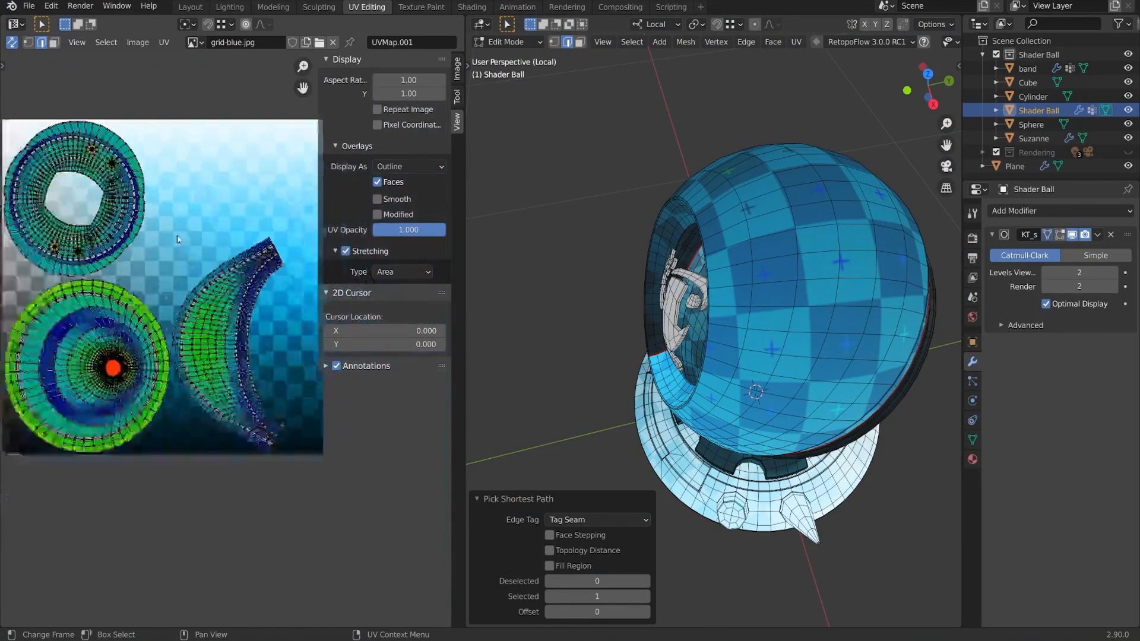
Step: Tag a seam over the middle of the upper shell, from the front opening to the horizontal seam at the back
{"action": "middle_click_drag", "start_coordinate": [713, 356], "coordinate": [631, 370]}
{"action": "left_click", "coordinate": [786, 107]}
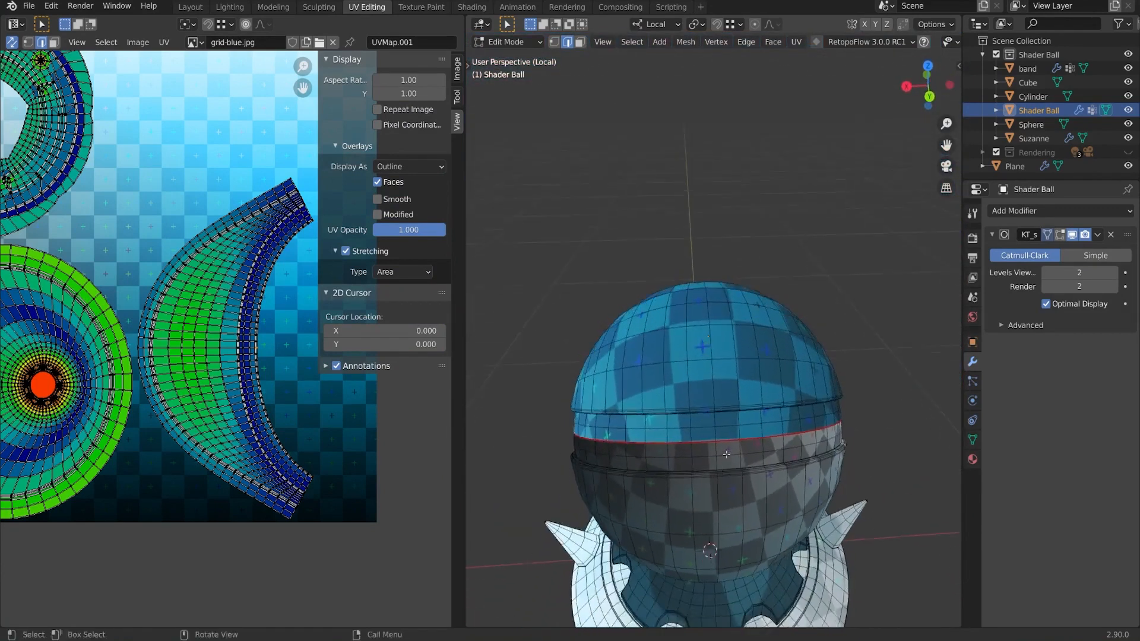
{"action": "scroll", "coordinate": [735, 378], "scroll_direction": "up", "scroll_amount": 4}
{"action": "middle_click_drag", "start_coordinate": [725, 453], "coordinate": [763, 356], "text": "shift"}
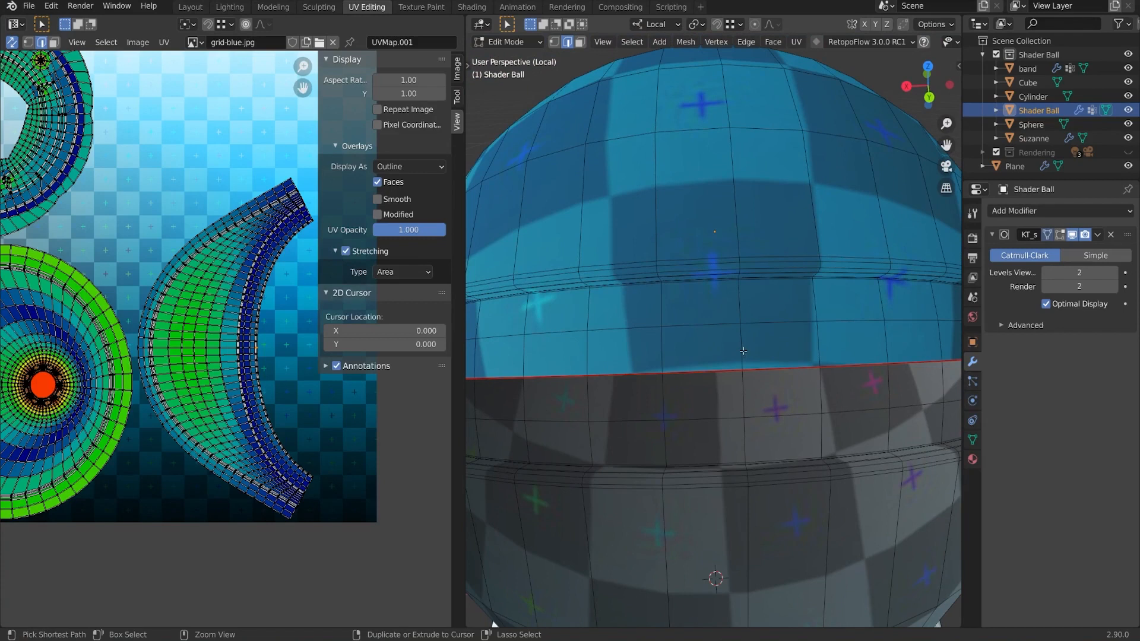
{"action": "left_click", "coordinate": [742, 350], "text": "ctrl"}
Step: Examine the area stretching on the two upper half-shell islands and compare them with the split halves on the ball
{"action": "scroll", "coordinate": [256, 372], "scroll_direction": "down", "scroll_amount": 3}
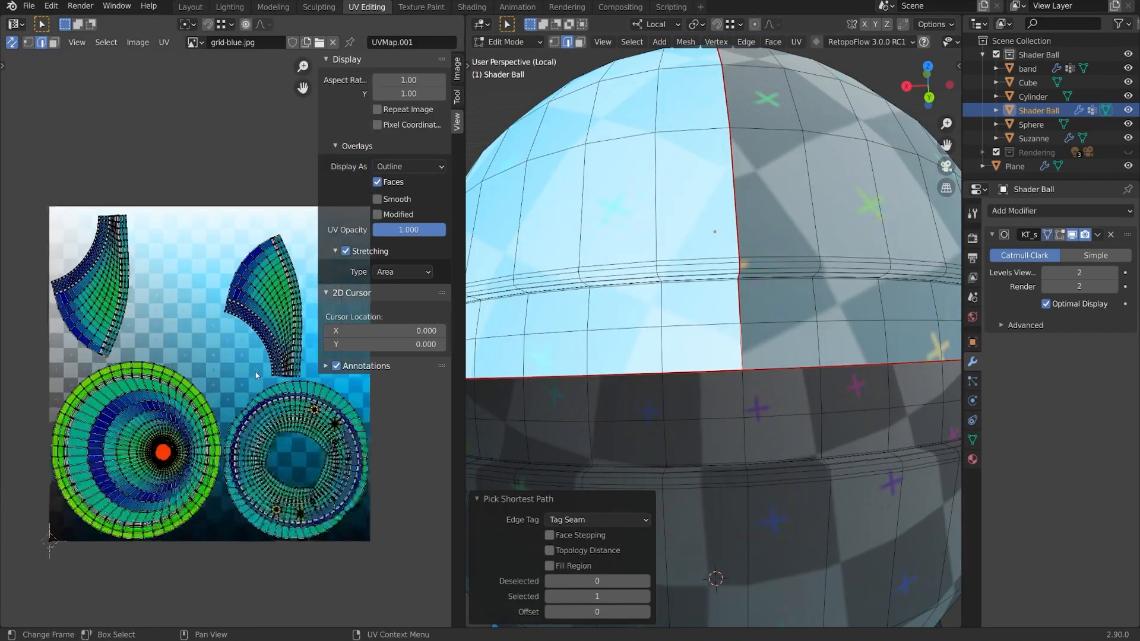
{"action": "scroll", "coordinate": [214, 297], "scroll_direction": "up", "scroll_amount": 1}
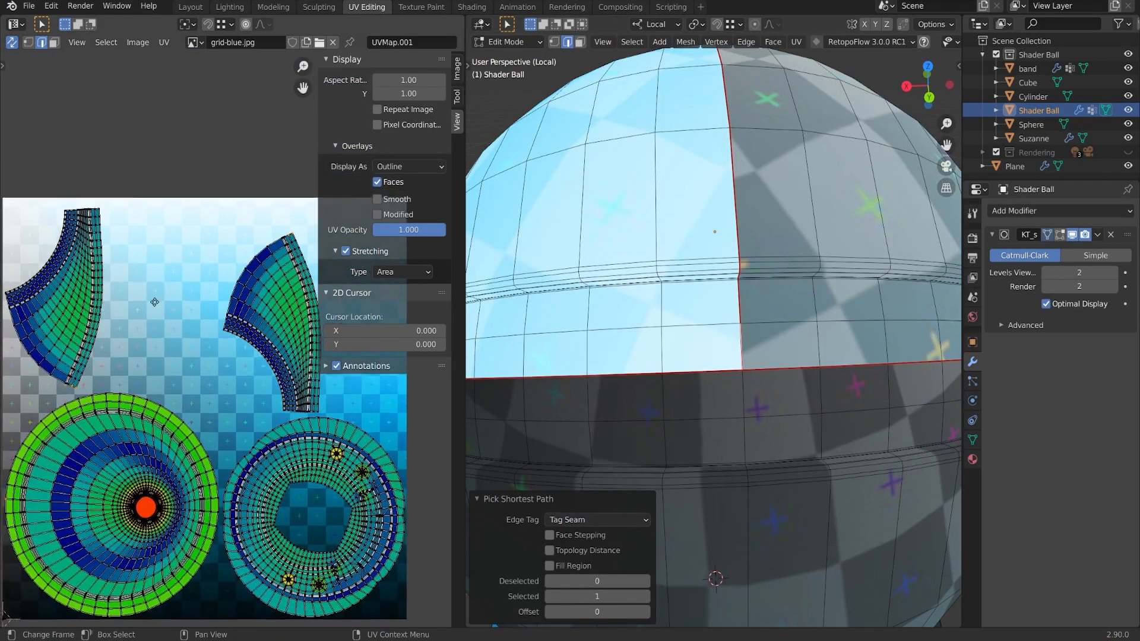
{"action": "scroll", "coordinate": [190, 317], "scroll_direction": "up", "scroll_amount": 3}
{"action": "scroll", "coordinate": [225, 409], "scroll_direction": "up", "scroll_amount": 1}
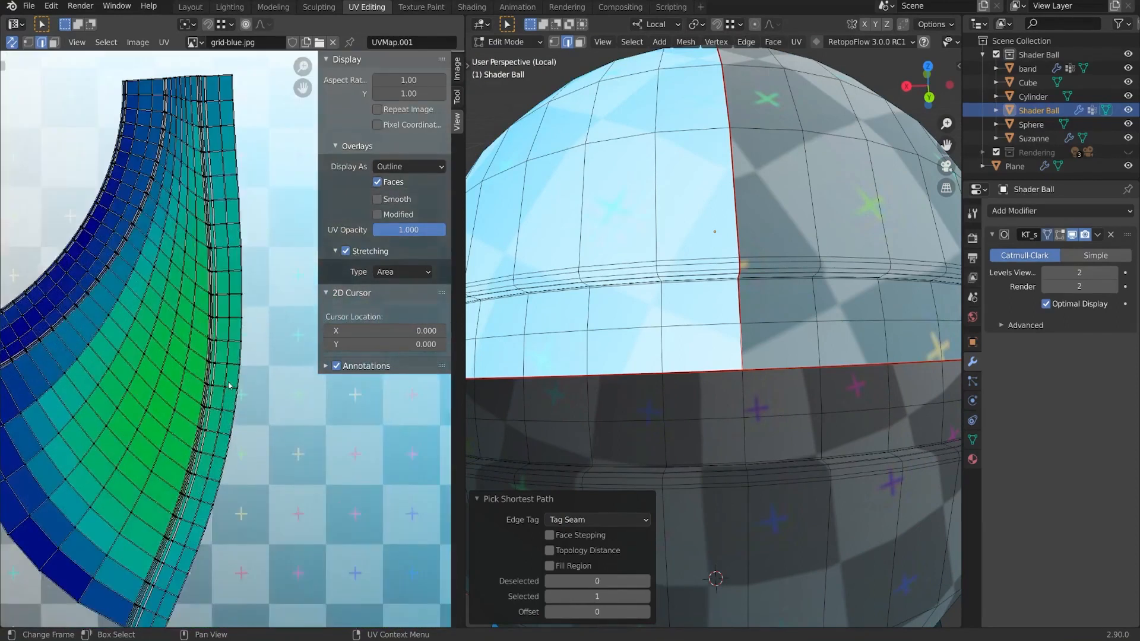
{"action": "scroll", "coordinate": [225, 413], "scroll_direction": "down", "scroll_amount": 5}
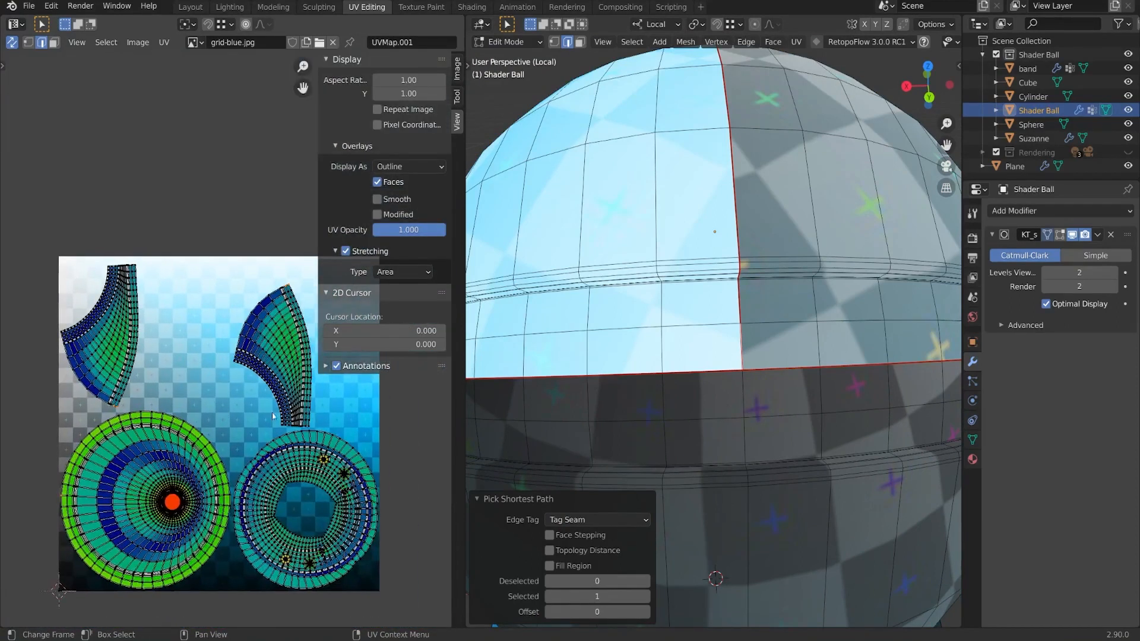
{"action": "scroll", "coordinate": [250, 409], "scroll_direction": "up", "scroll_amount": 3}
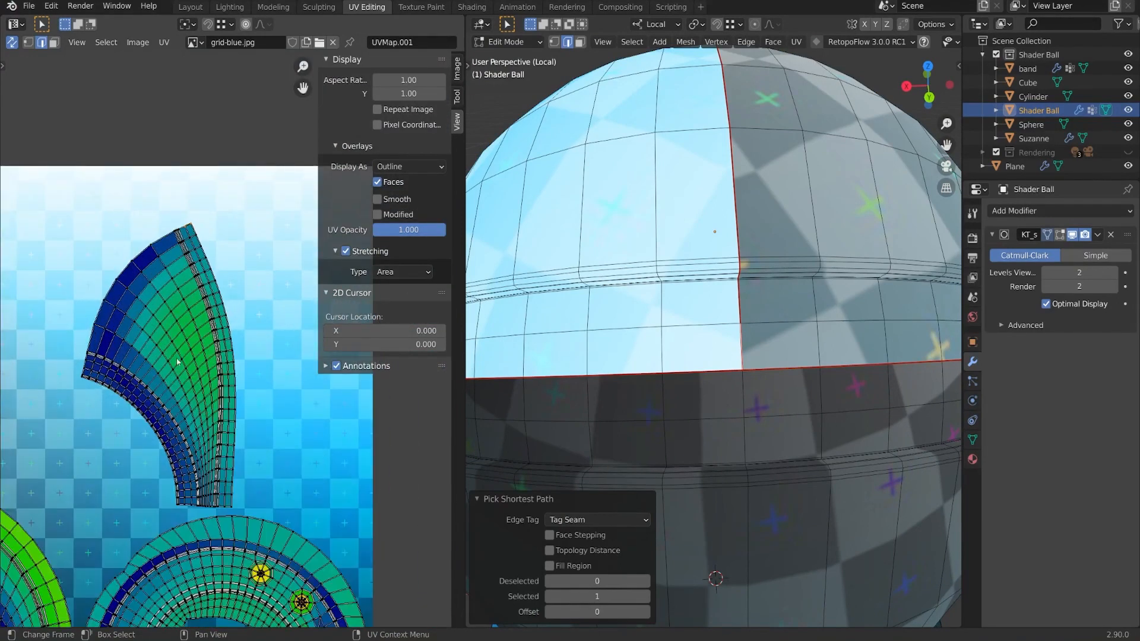
{"action": "scroll", "coordinate": [648, 350], "scroll_direction": "down", "scroll_amount": 4}
{"action": "middle_click_drag", "start_coordinate": [647, 350], "coordinate": [909, 324]}
{"action": "middle_click_drag", "start_coordinate": [879, 368], "coordinate": [879, 238], "text": "shift"}
{"action": "scroll", "coordinate": [326, 491], "scroll_direction": "down", "scroll_amount": 3}
{"action": "middle_click_drag", "start_coordinate": [296, 304], "coordinate": [358, 259]}
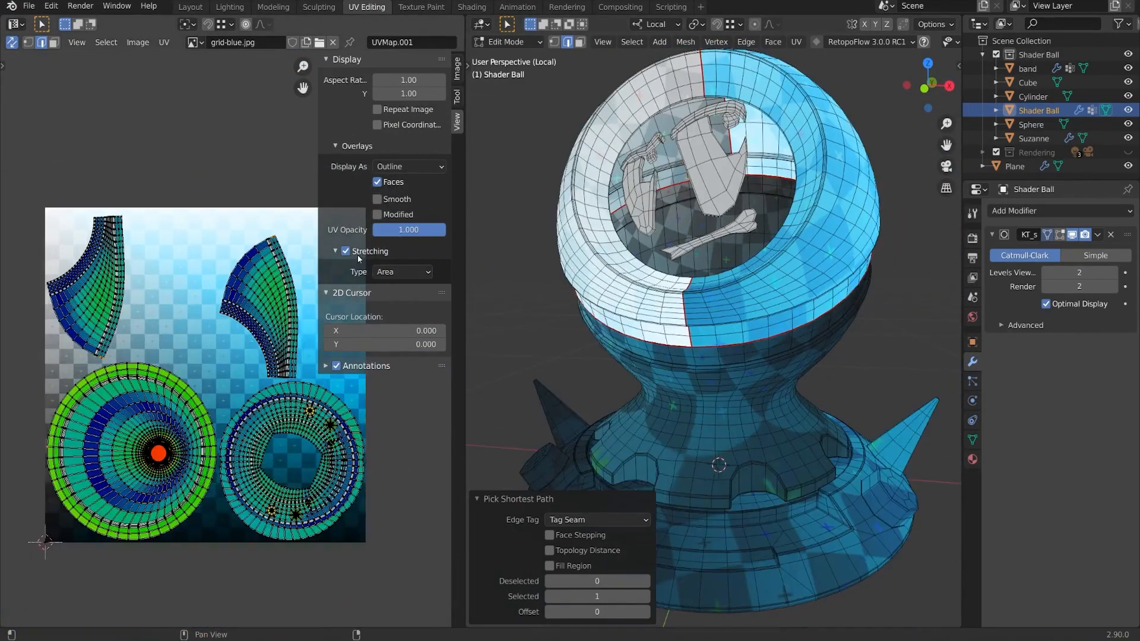
Step: Turn off the Stretching overlay, hide the UV editor's sidebar and fit the whole UV layout in view
{"action": "left_click", "coordinate": [346, 251]}
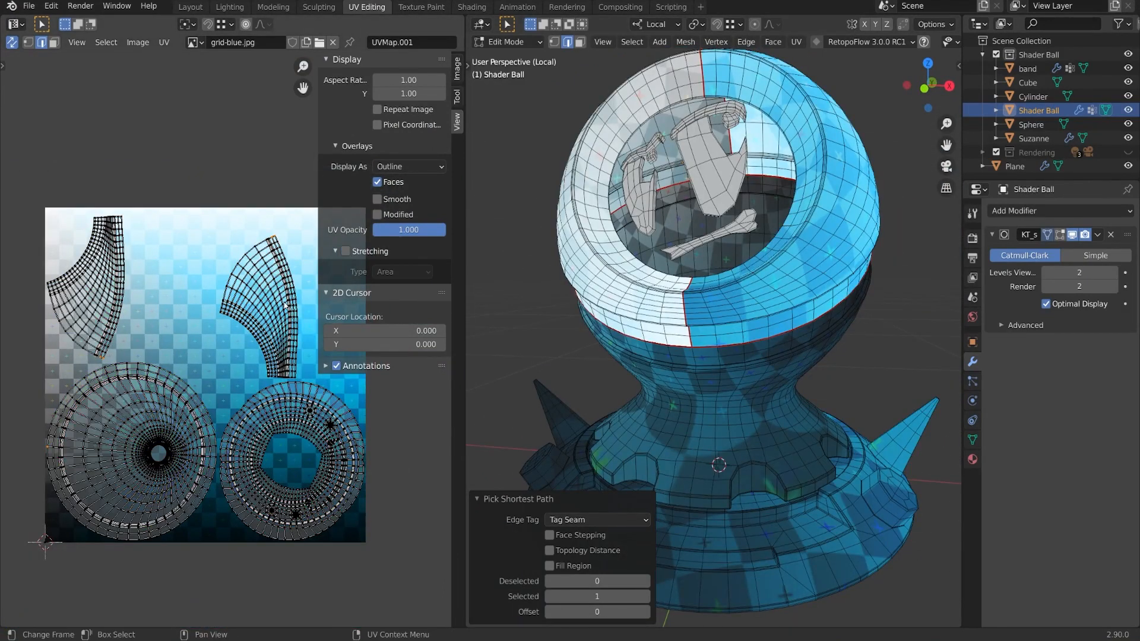
{"action": "key", "text": "n"}
{"action": "key", "text": "Home"}
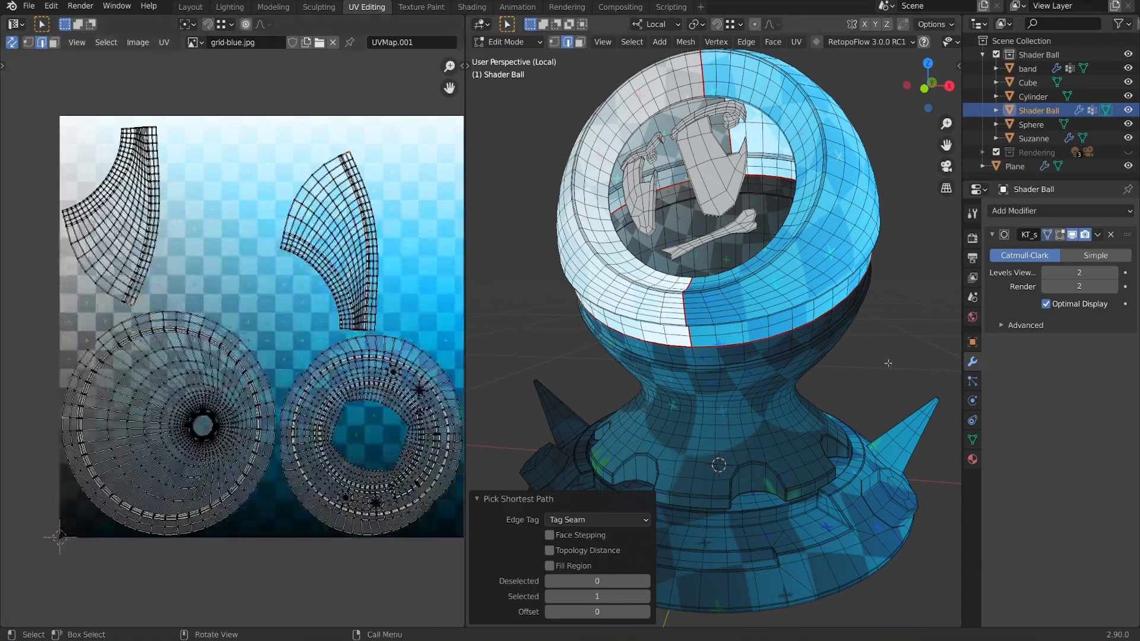
Step: Tag a seam down the middle of the lower ball's back, from the horizontal seam through the neck to the notched foot's lower edge
{"action": "middle_click_drag", "start_coordinate": [888, 364], "coordinate": [716, 379]}
{"action": "scroll", "coordinate": [717, 379], "scroll_direction": "up", "scroll_amount": 2}
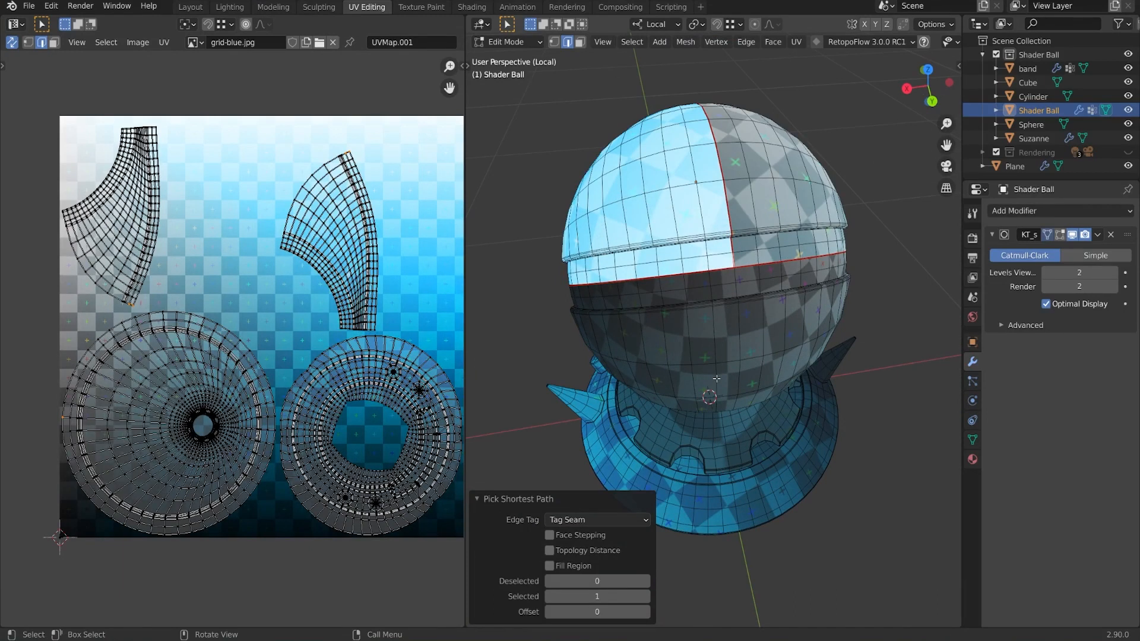
{"action": "scroll", "coordinate": [727, 311], "scroll_direction": "up", "scroll_amount": 2}
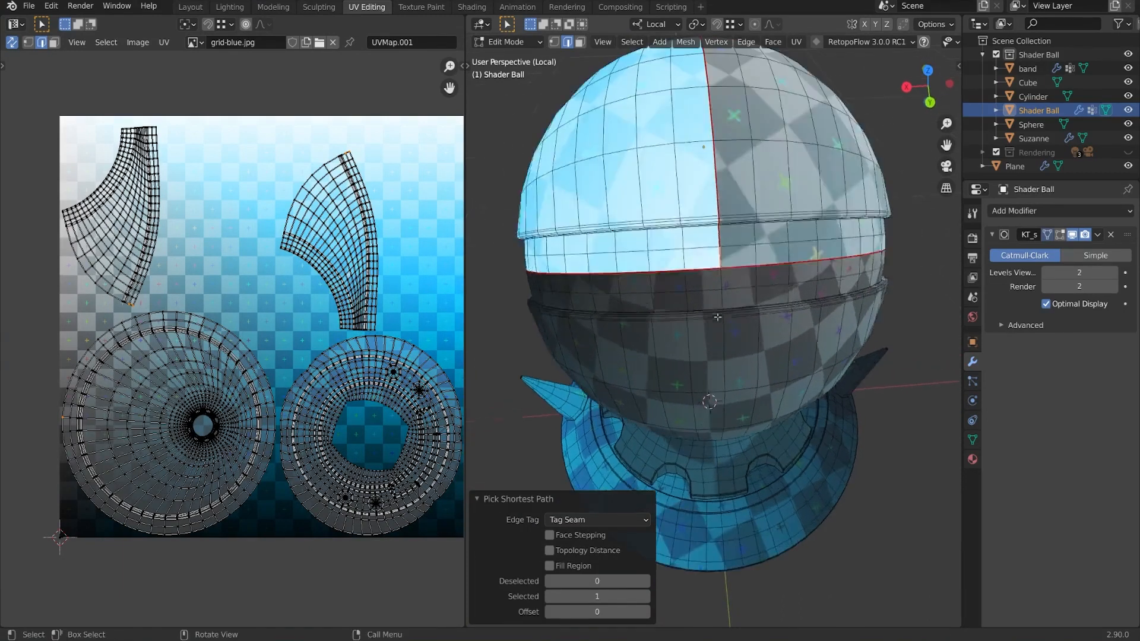
{"action": "scroll", "coordinate": [728, 285], "scroll_direction": "up", "scroll_amount": 1}
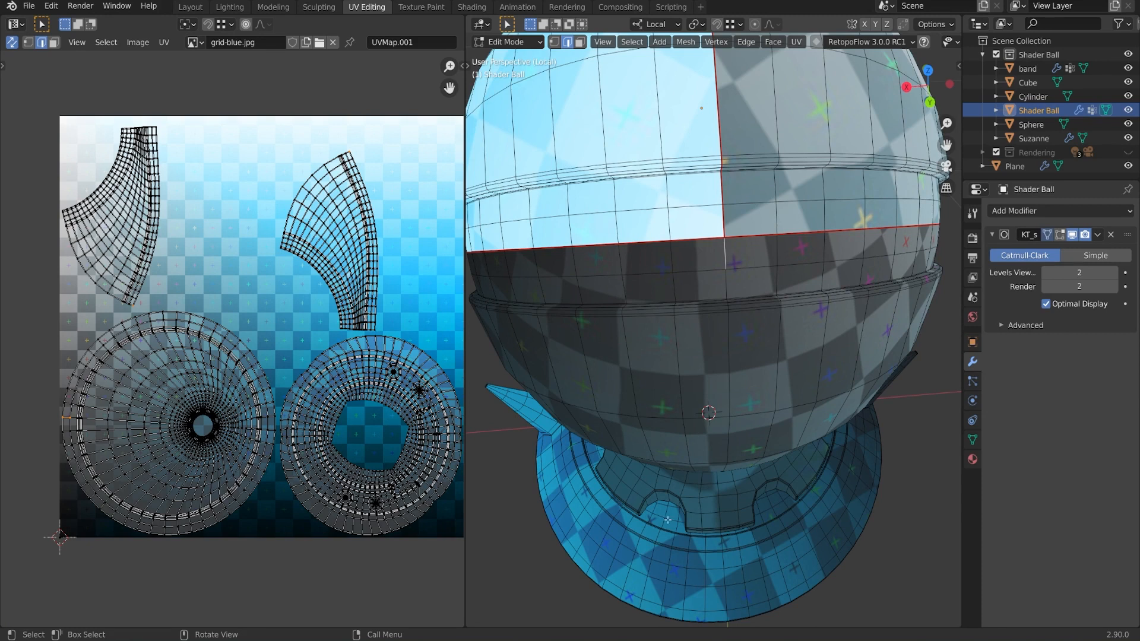
{"action": "middle_click_drag", "start_coordinate": [668, 520], "coordinate": [654, 494]}
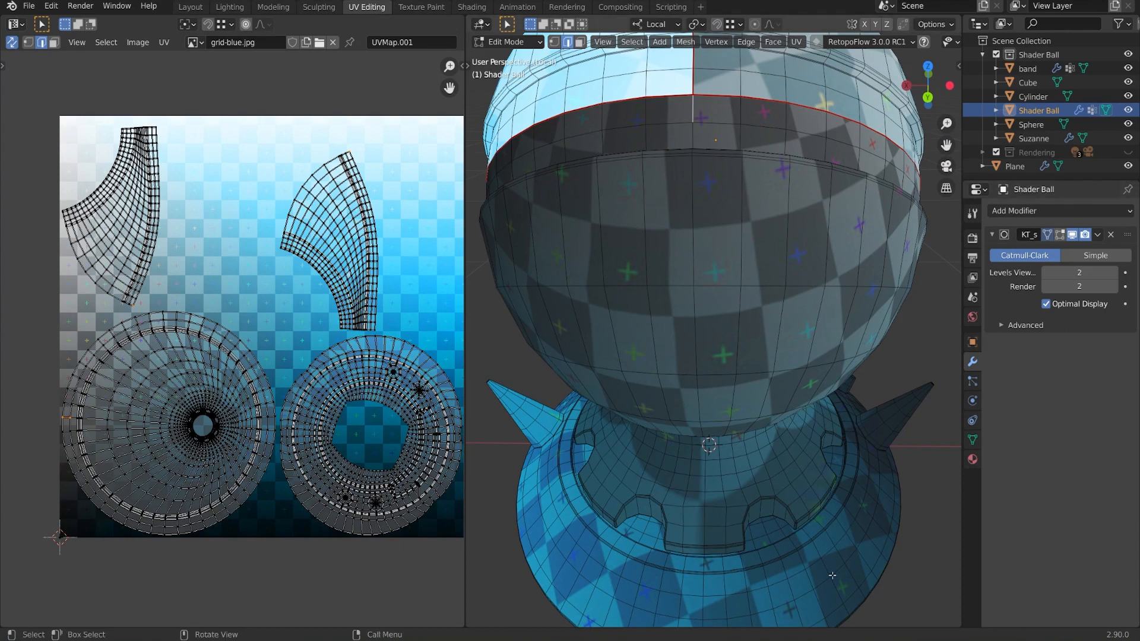
{"action": "middle_click_drag", "start_coordinate": [653, 495], "coordinate": [699, 390]}
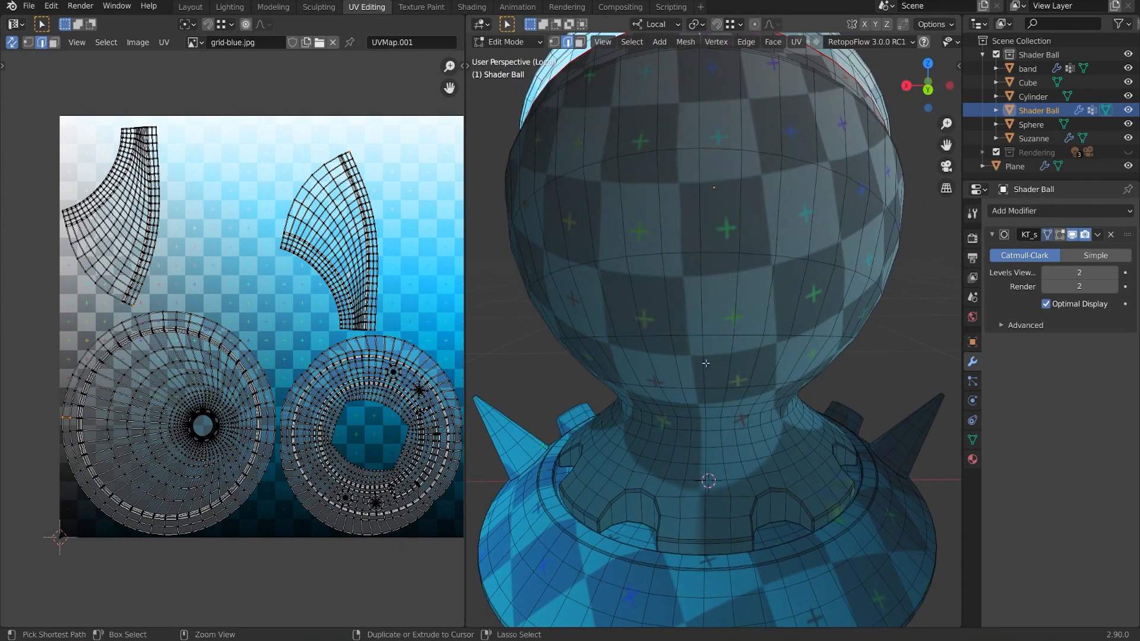
{"action": "left_click", "coordinate": [742, 494], "text": "ctrl"}
{"action": "middle_click_drag", "start_coordinate": [743, 452], "coordinate": [766, 377]}
{"action": "left_click", "coordinate": [733, 383], "text": "ctrl"}
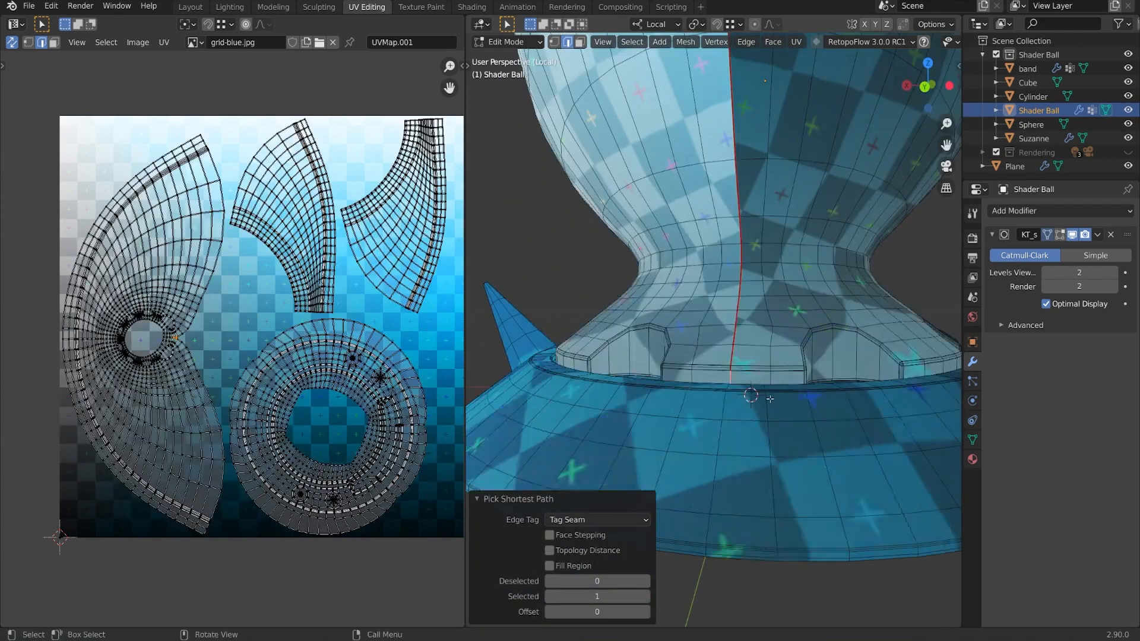
Step: Select the base ring with its spikes as linked geometry and hide it to expose the notched foot
{"action": "scroll", "coordinate": [768, 397], "scroll_direction": "down", "scroll_amount": 3}
{"action": "scroll", "coordinate": [768, 396], "scroll_direction": "up", "scroll_amount": 5}
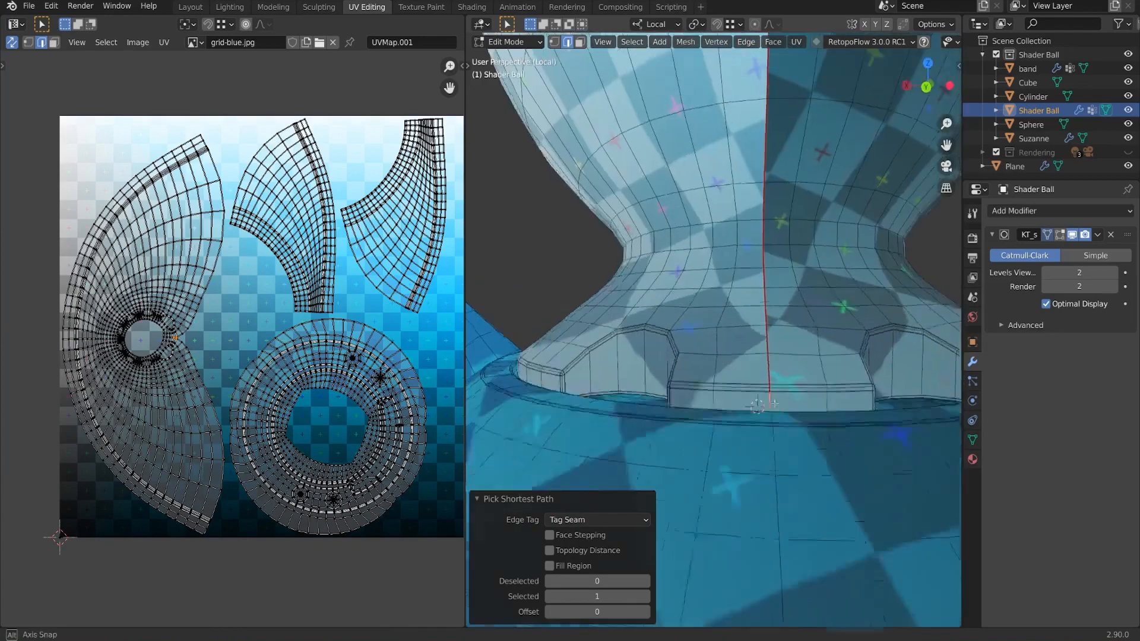
{"action": "scroll", "coordinate": [178, 333], "scroll_direction": "up", "scroll_amount": 5}
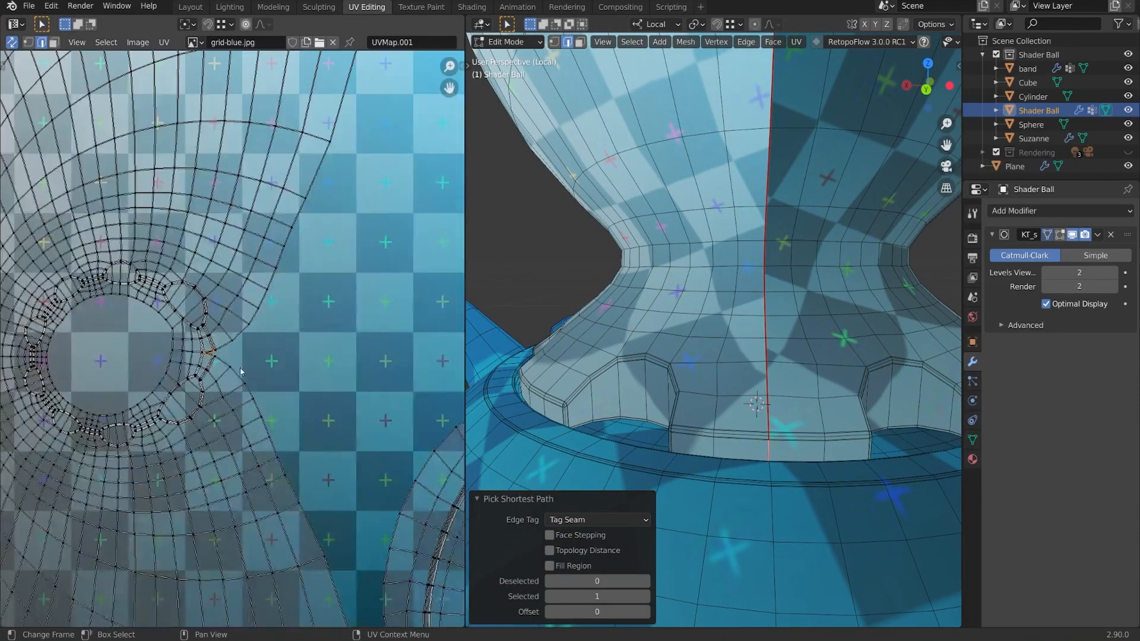
{"action": "middle_click_drag", "start_coordinate": [247, 374], "coordinate": [252, 372]}
{"action": "scroll", "coordinate": [814, 406], "scroll_direction": "down", "scroll_amount": 5}
{"action": "middle_click_drag", "start_coordinate": [814, 406], "coordinate": [850, 419]}
{"action": "left_click", "coordinate": [846, 433]}
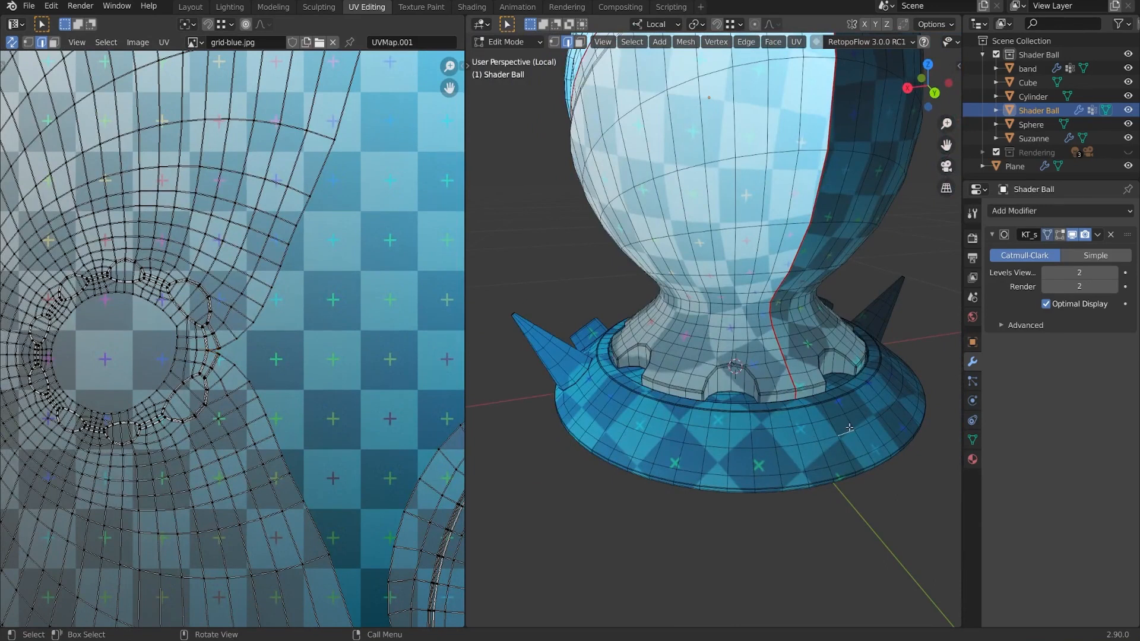
{"action": "key", "text": "ctrl+l"}
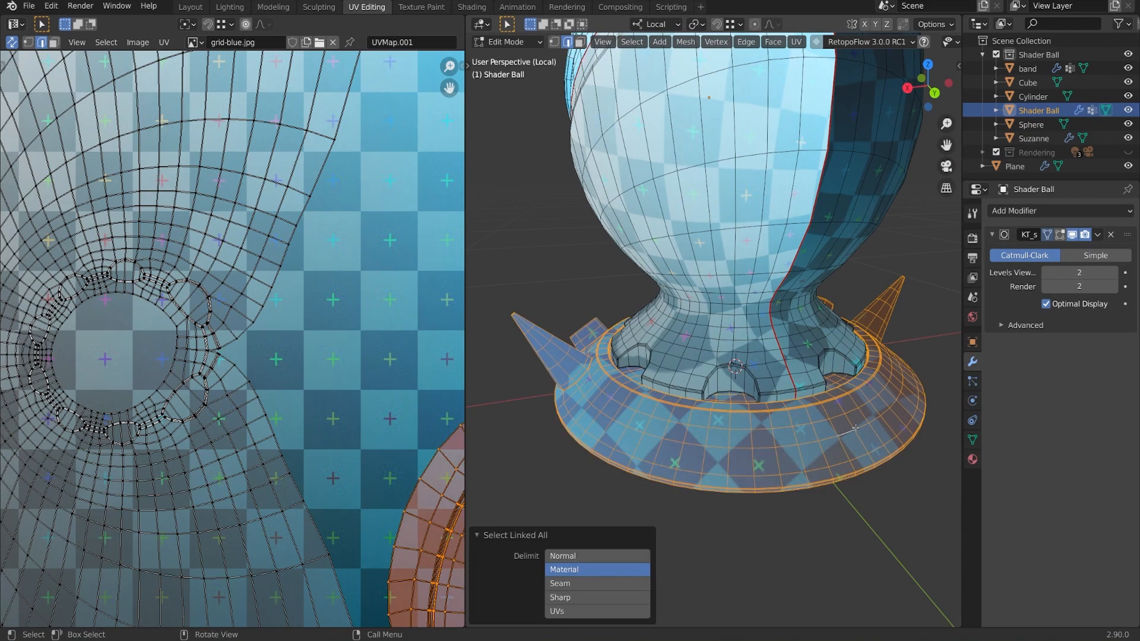
{"action": "left_click", "coordinate": [855, 437]}
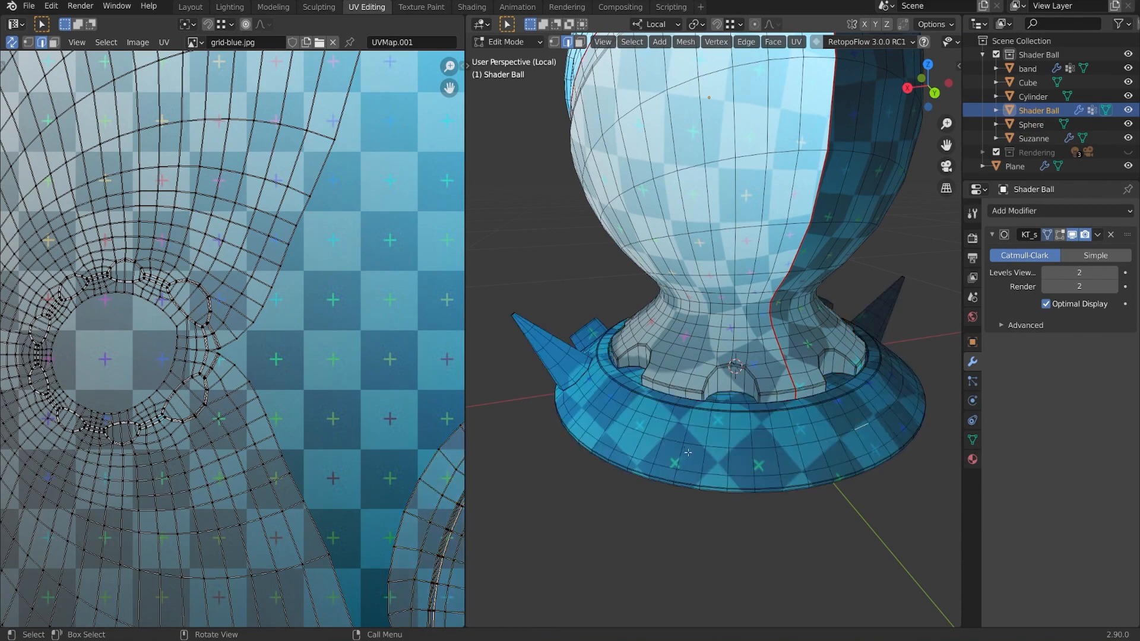
{"action": "key", "text": "l"}
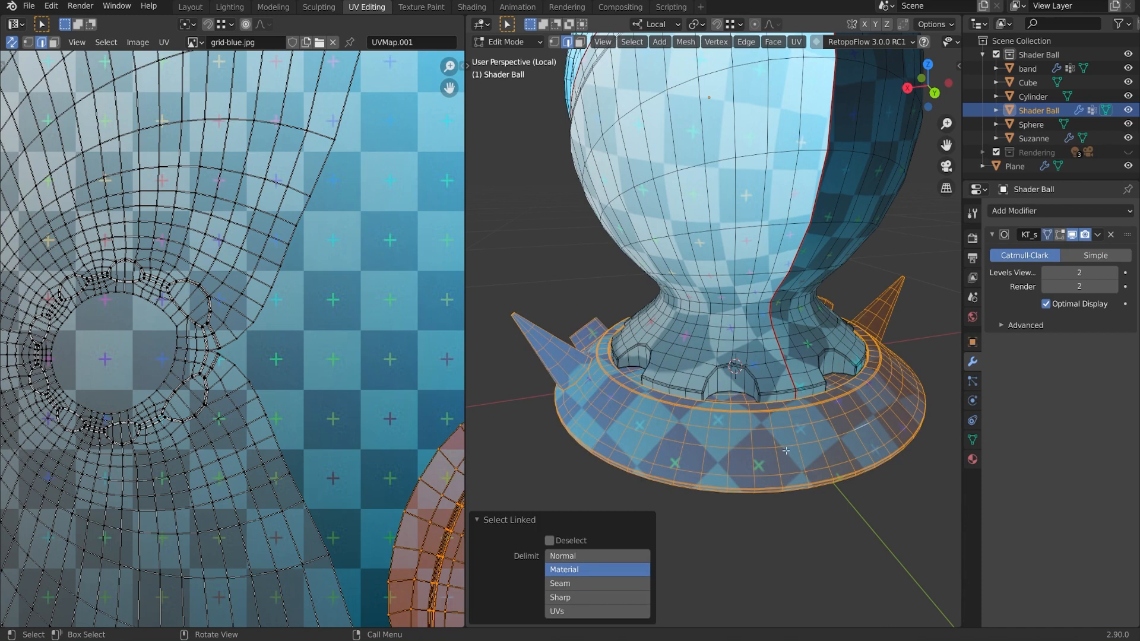
{"action": "key", "text": "h"}
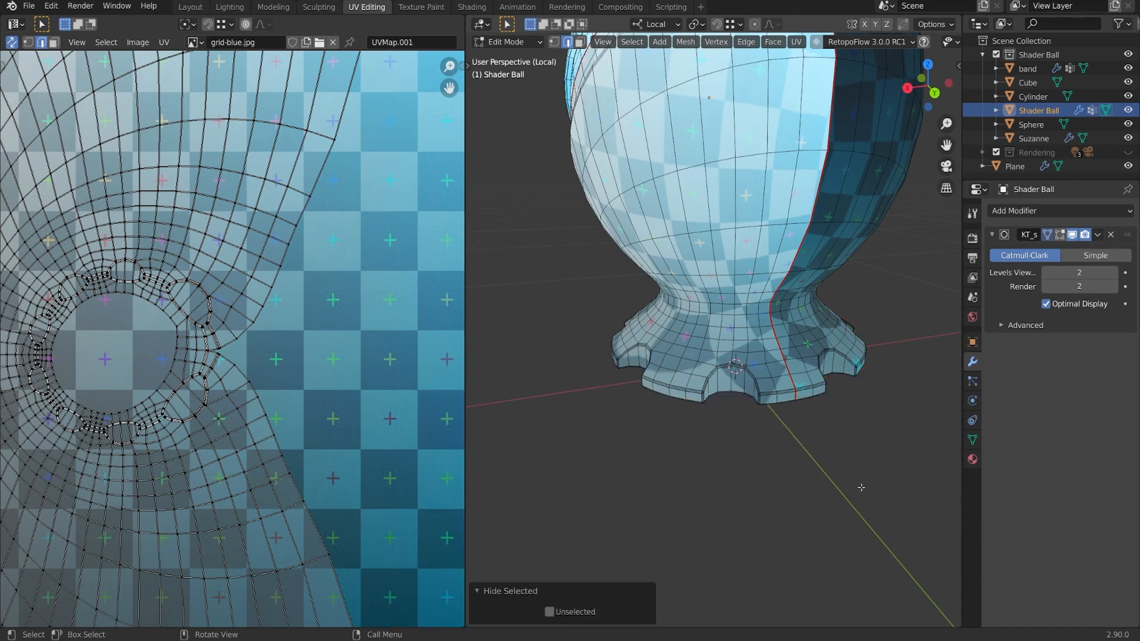
Step: Mark the edge loop around the notched foot's lower rim as a seam to separate the underside from the body
{"action": "middle_click_drag", "start_coordinate": [786, 451], "coordinate": [792, 340]}
{"action": "scroll", "coordinate": [807, 404], "scroll_direction": "up", "scroll_amount": 3}
{"action": "middle_click_drag", "start_coordinate": [560, 449], "coordinate": [771, 348]}
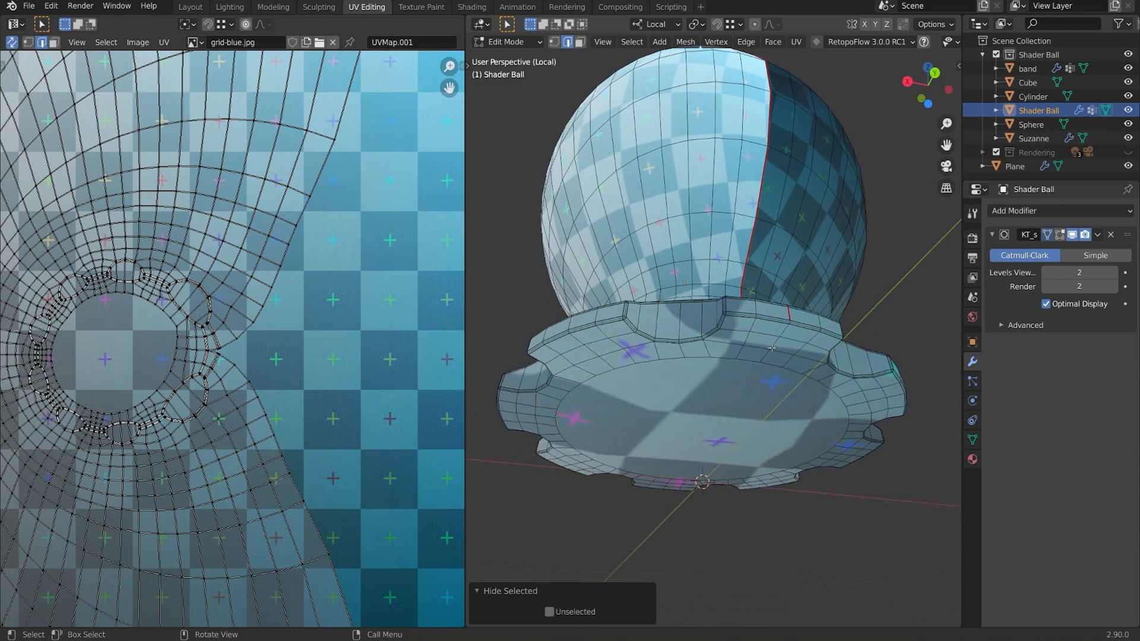
{"action": "scroll", "coordinate": [771, 347], "scroll_direction": "up", "scroll_amount": 3}
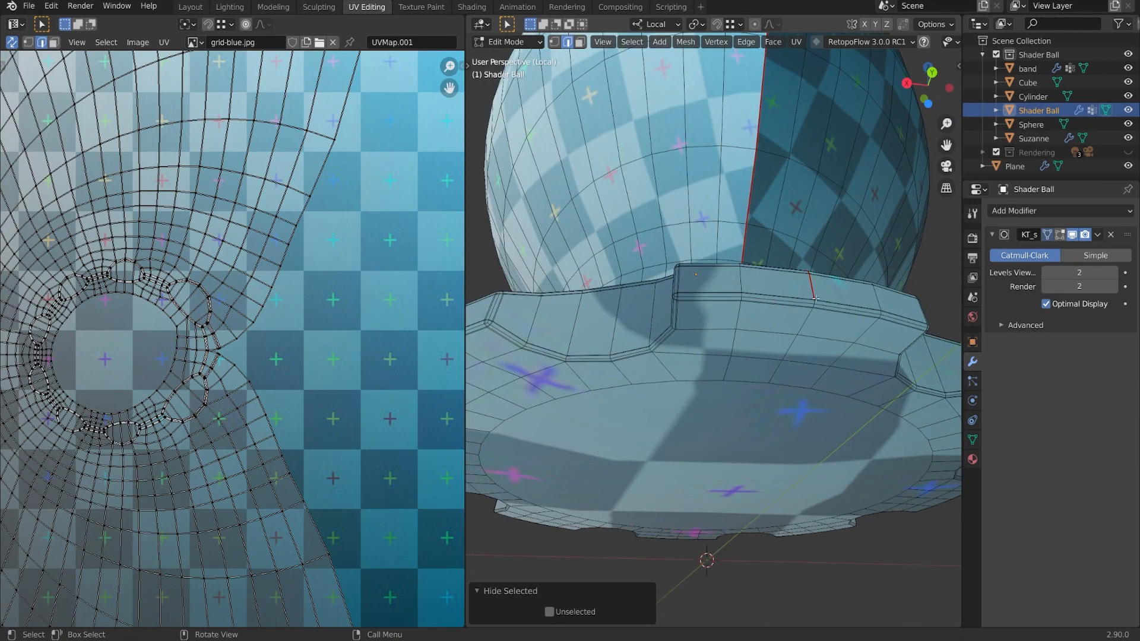
{"action": "middle_click_drag", "start_coordinate": [815, 299], "coordinate": [825, 365]}
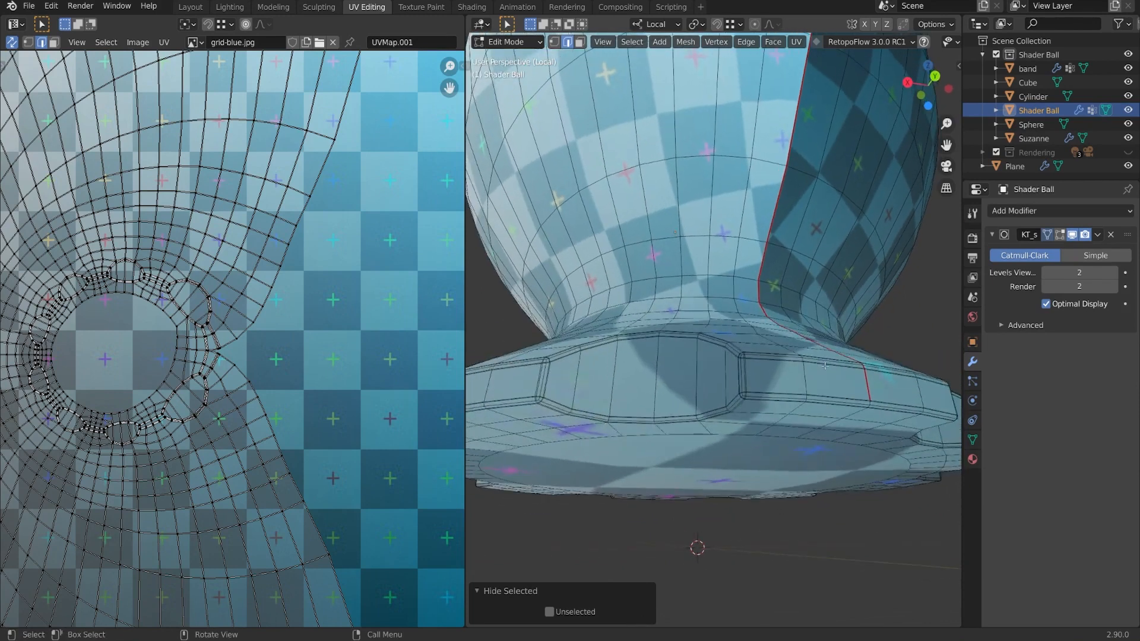
{"action": "left_click", "coordinate": [781, 390], "text": "alt"}
{"action": "middle_click_drag", "start_coordinate": [781, 391], "coordinate": [753, 434]}
{"action": "scroll", "coordinate": [753, 434], "scroll_direction": "up", "scroll_amount": 4}
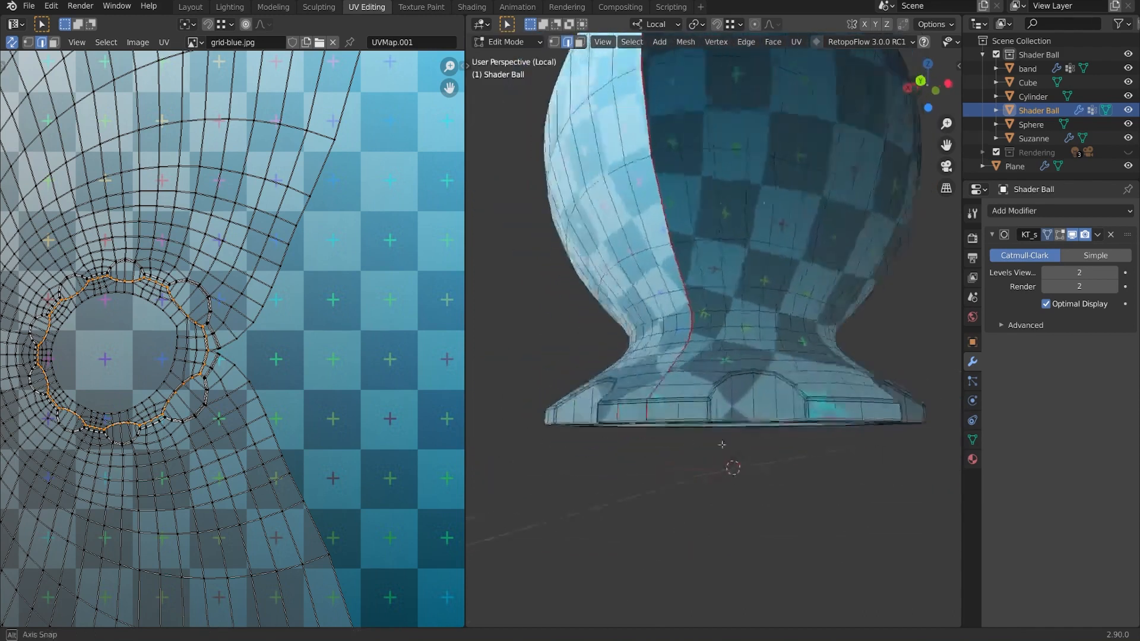
{"action": "right_click", "coordinate": [767, 481]}
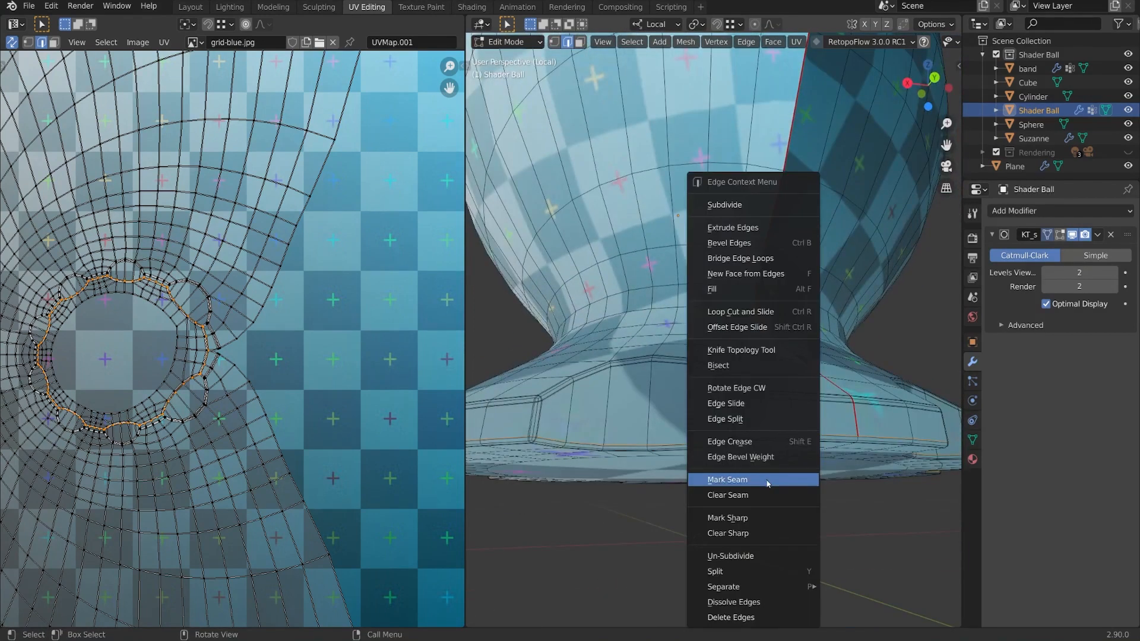
{"action": "left_click", "coordinate": [767, 479]}
Step: Examine the gear-shaped underside island and the curved lower-body island in the UV layout
{"action": "key", "text": "Home"}
{"action": "scroll", "coordinate": [295, 443], "scroll_direction": "up", "scroll_amount": 4}
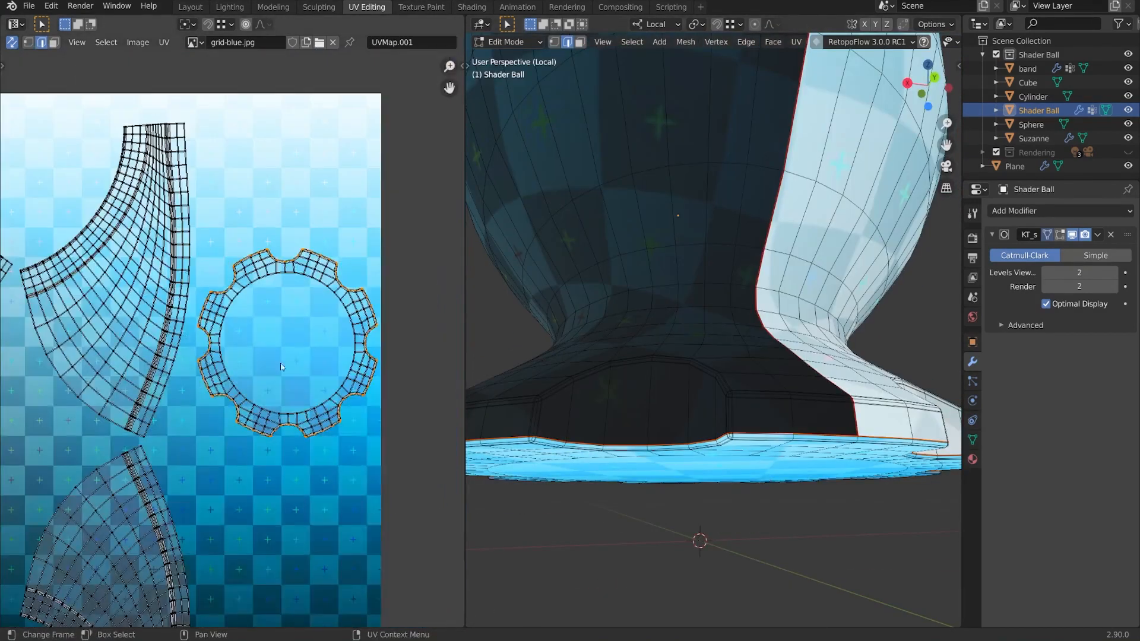
{"action": "mouse_move", "coordinate": [709, 523]}
{"action": "middle_mouse_down"}
{"action": "mouse_move", "coordinate": [709, 469]}
{"action": "mouse_move", "coordinate": [709, 517]}
{"action": "middle_mouse_up"}
{"action": "scroll", "coordinate": [261, 351], "scroll_direction": "down", "scroll_amount": 3}
{"action": "middle_click_drag", "start_coordinate": [191, 432], "coordinate": [326, 415]}
{"action": "scroll", "coordinate": [326, 415], "scroll_direction": "up", "scroll_amount": 2}
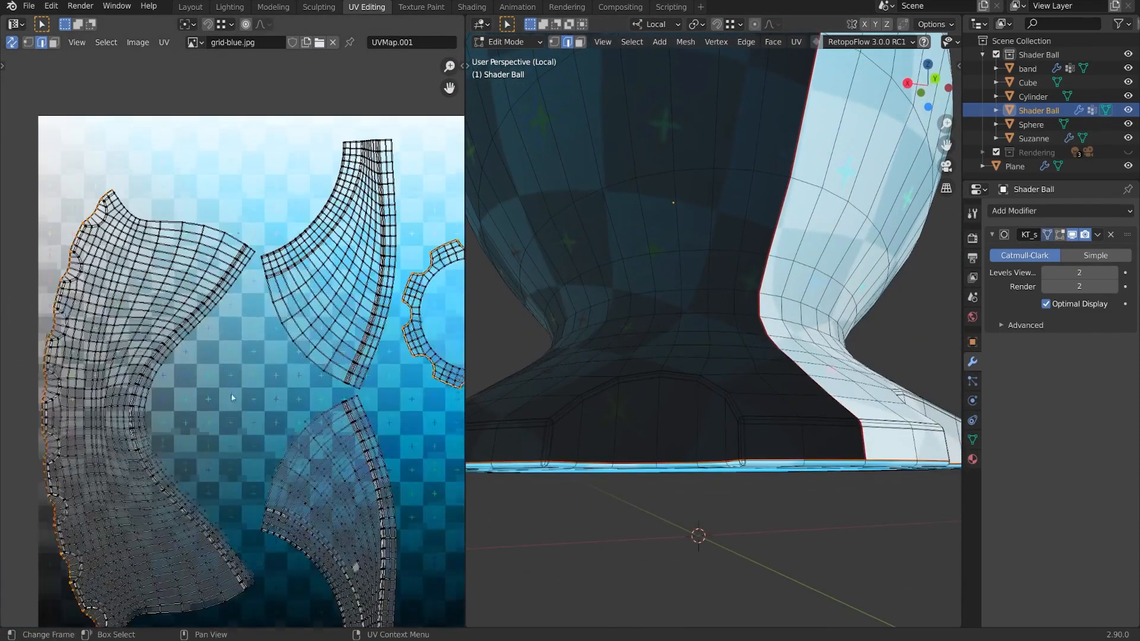
{"action": "middle_click_drag", "start_coordinate": [232, 397], "coordinate": [279, 327]}
{"action": "scroll", "coordinate": [804, 406], "scroll_direction": "down", "scroll_amount": 5}
Step: Tag a seam down the middle of the lower ball's front, from the foot's lower edge up to the horizontal seam
{"action": "mouse_move", "coordinate": [804, 405]}
{"action": "middle_mouse_down"}
{"action": "mouse_move", "coordinate": [932, 399]}
{"action": "mouse_move", "coordinate": [473, 409]}
{"action": "mouse_move", "coordinate": [944, 410]}
{"action": "mouse_move", "coordinate": [801, 413]}
{"action": "middle_mouse_up"}
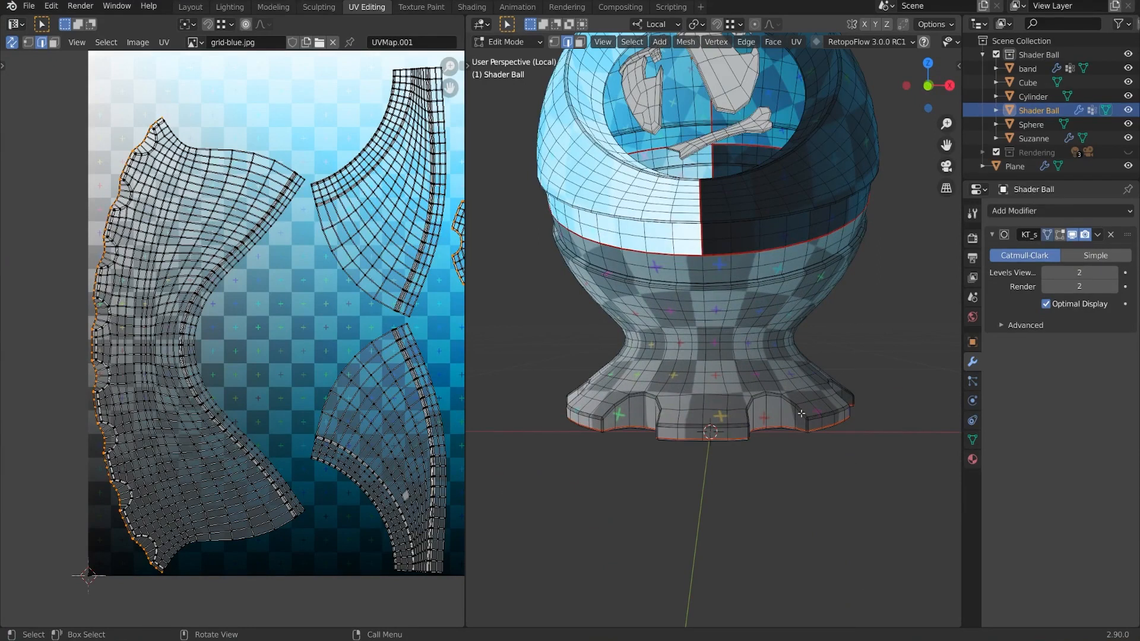
{"action": "scroll", "coordinate": [798, 415], "scroll_direction": "up", "scroll_amount": 3}
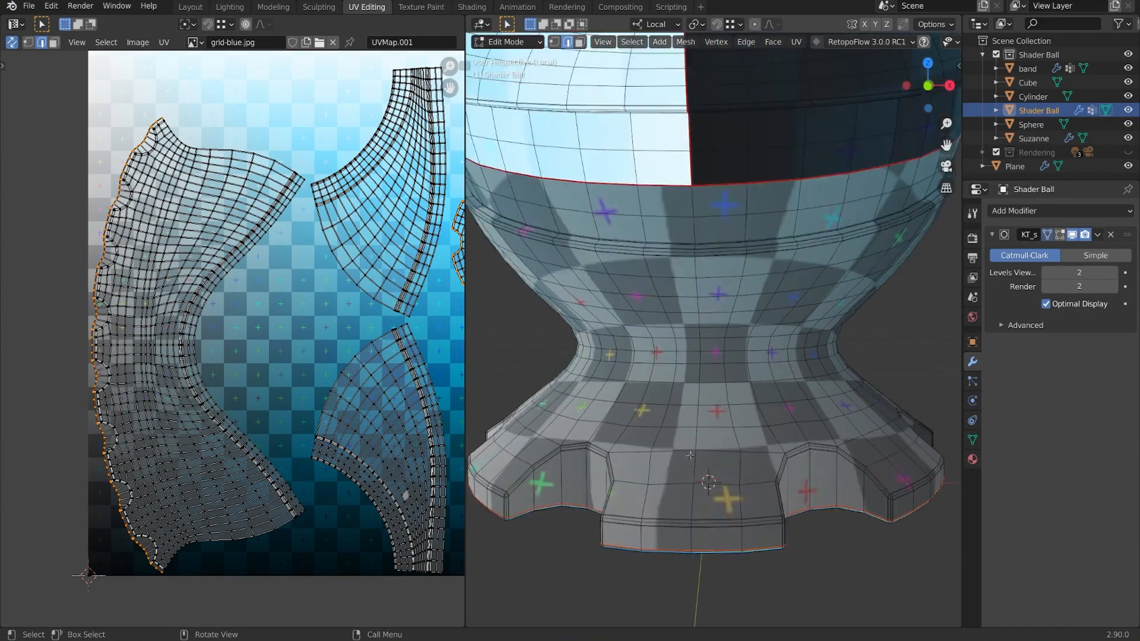
{"action": "left_click", "coordinate": [696, 540]}
{"action": "middle_click_drag", "start_coordinate": [696, 534], "coordinate": [706, 573], "text": "shift"}
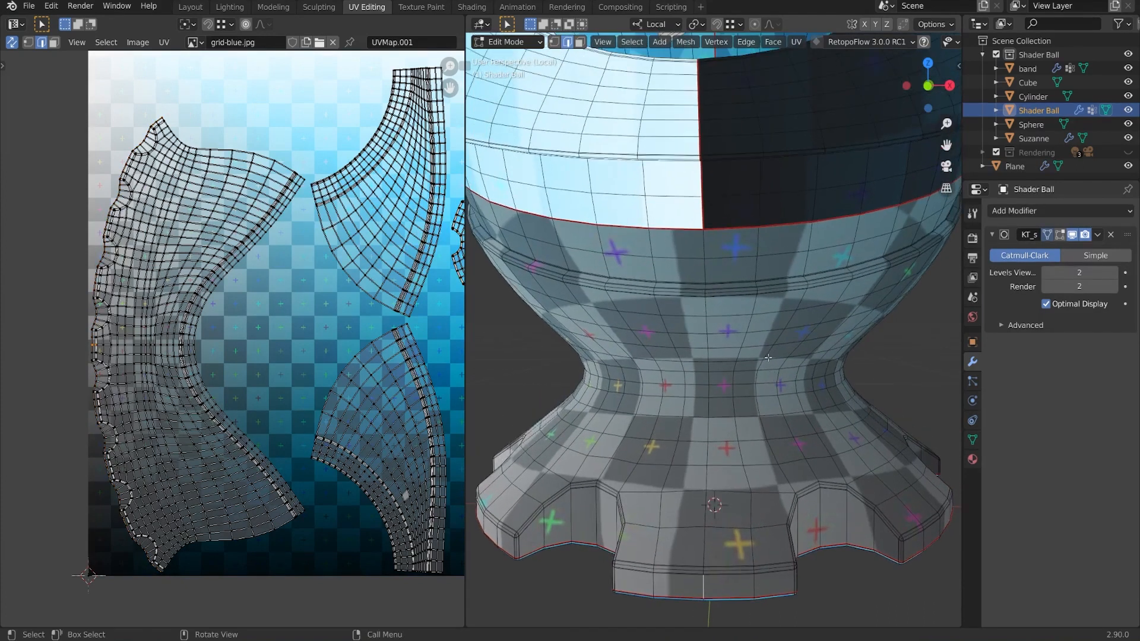
{"action": "left_click", "coordinate": [706, 244], "text": "ctrl"}
{"action": "scroll", "coordinate": [307, 414], "scroll_direction": "down", "scroll_amount": 2}
{"action": "middle_click_drag", "start_coordinate": [308, 415], "coordinate": [291, 414]}
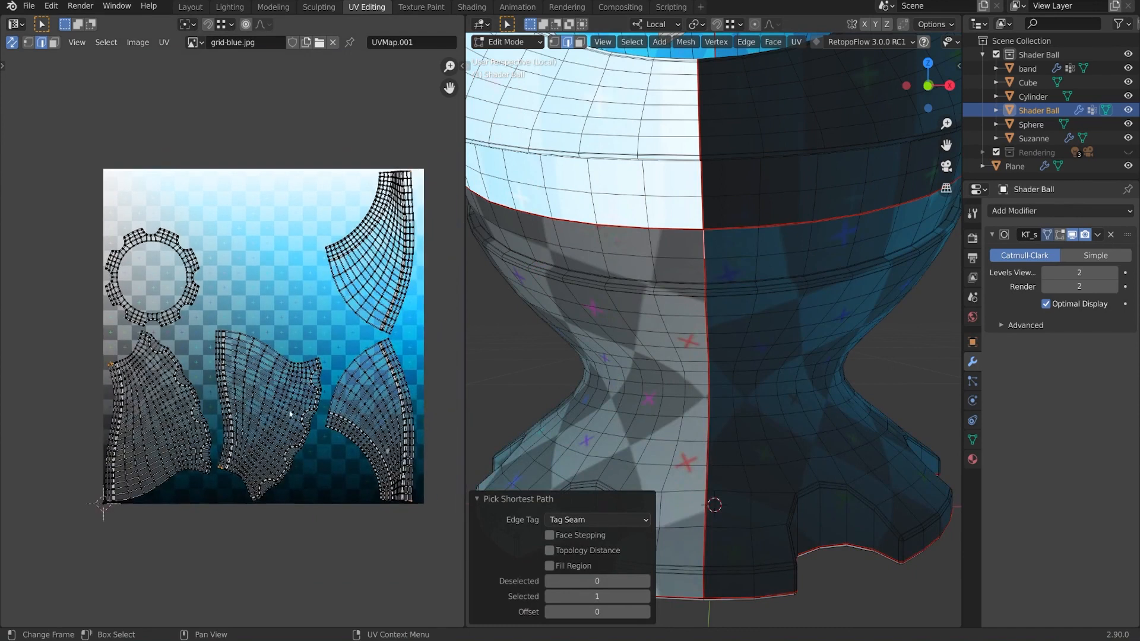
Step: Mark the edge loop around the neck as a seam to separate the foot from the lower ball
{"action": "scroll", "coordinate": [767, 394], "scroll_direction": "down", "scroll_amount": 5}
{"action": "middle_click_drag", "start_coordinate": [767, 394], "coordinate": [683, 360]}
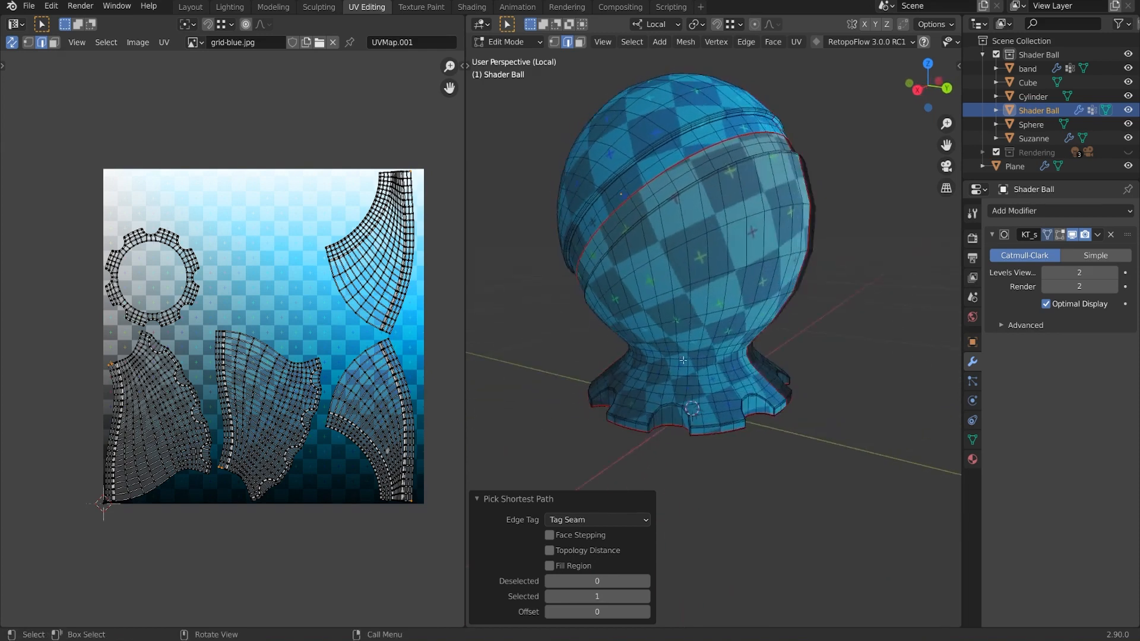
{"action": "middle_click_drag", "start_coordinate": [645, 294], "coordinate": [830, 270]}
{"action": "scroll", "coordinate": [829, 269], "scroll_direction": "up", "scroll_amount": 2}
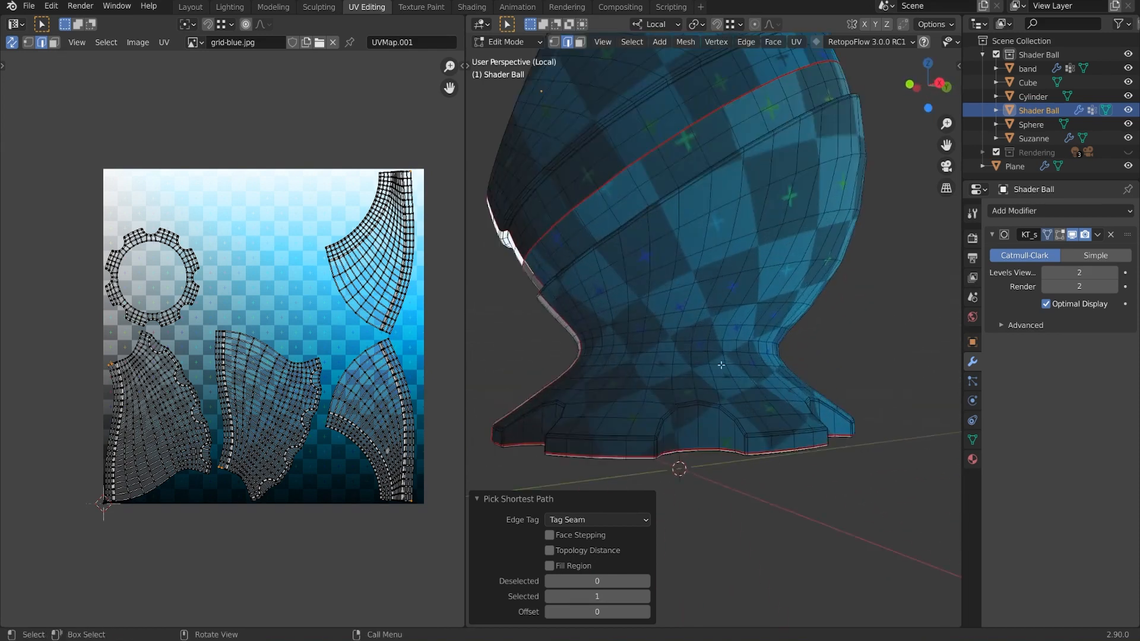
{"action": "middle_click_drag", "start_coordinate": [720, 364], "coordinate": [762, 364]}
{"action": "scroll", "coordinate": [763, 364], "scroll_direction": "down", "scroll_amount": 2}
{"action": "scroll", "coordinate": [760, 364], "scroll_direction": "up", "scroll_amount": 2}
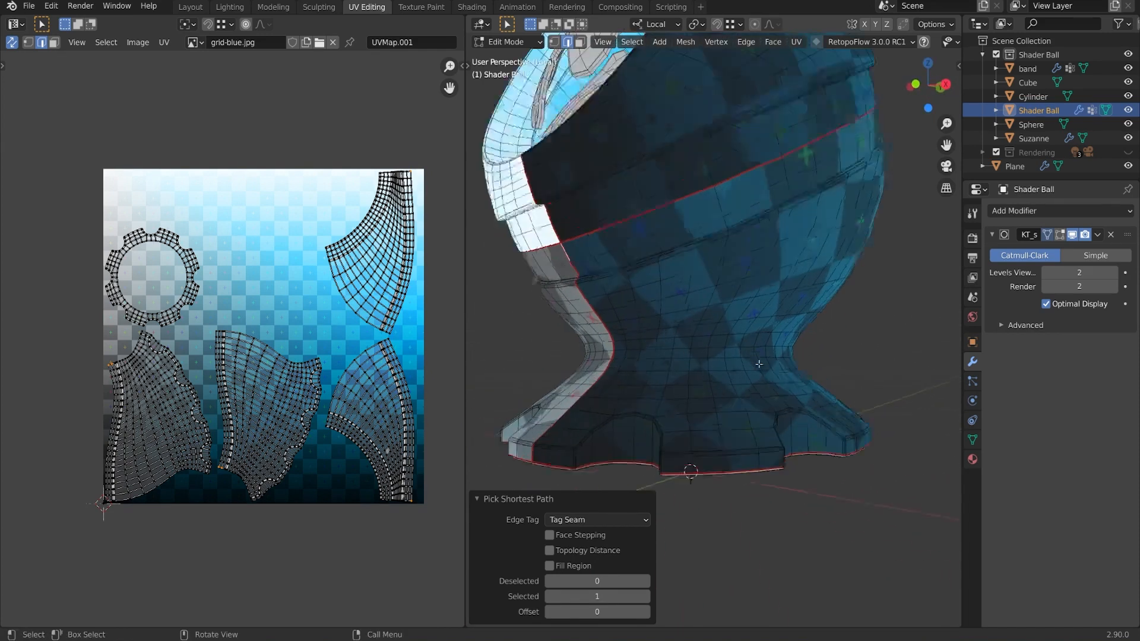
{"action": "left_click", "coordinate": [723, 352], "text": "alt"}
{"action": "scroll", "coordinate": [895, 391], "scroll_direction": "down", "scroll_amount": 3}
{"action": "middle_click_drag", "start_coordinate": [894, 391], "coordinate": [838, 336]}
{"action": "key", "text": "ctrl+e"}
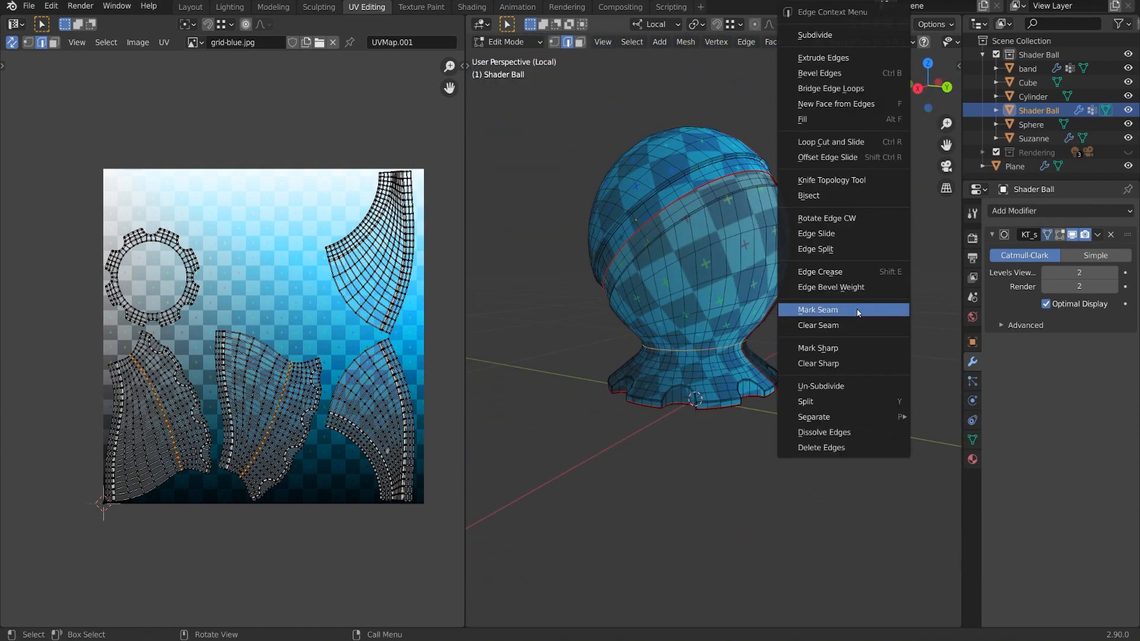
{"action": "left_click", "coordinate": [857, 310]}
Step: Check the new islands around the ball, reveal the hidden base ring, spikes and face disc, and clear the selection
{"action": "middle_click_drag", "start_coordinate": [767, 366], "coordinate": [943, 380]}
{"action": "scroll", "coordinate": [838, 339], "scroll_direction": "up", "scroll_amount": 2}
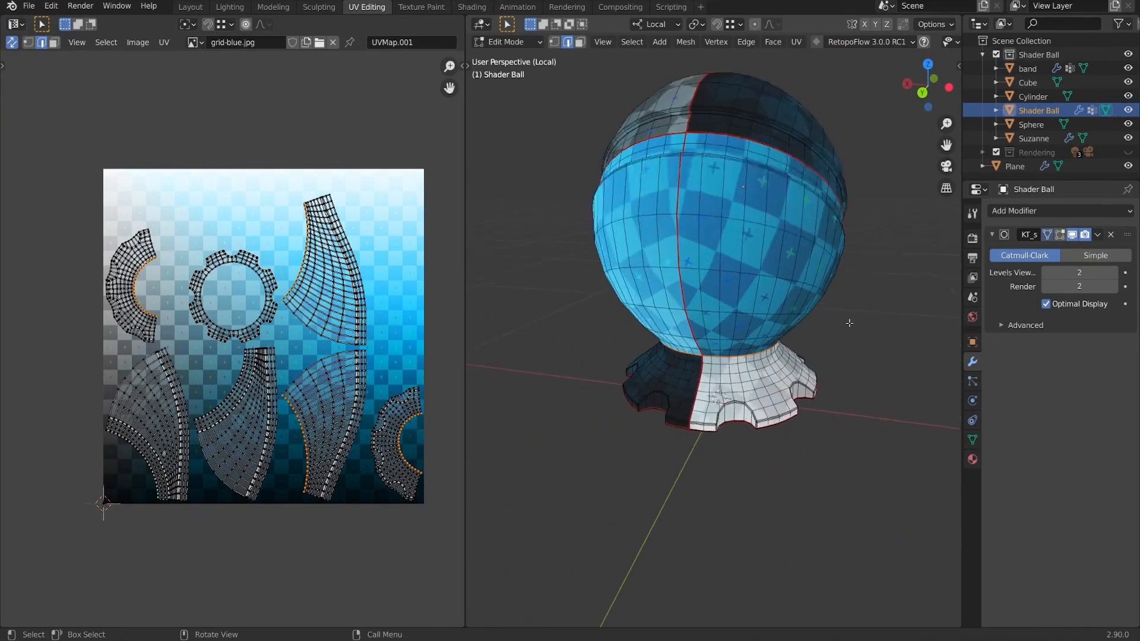
{"action": "middle_click_drag", "start_coordinate": [701, 357], "coordinate": [872, 321]}
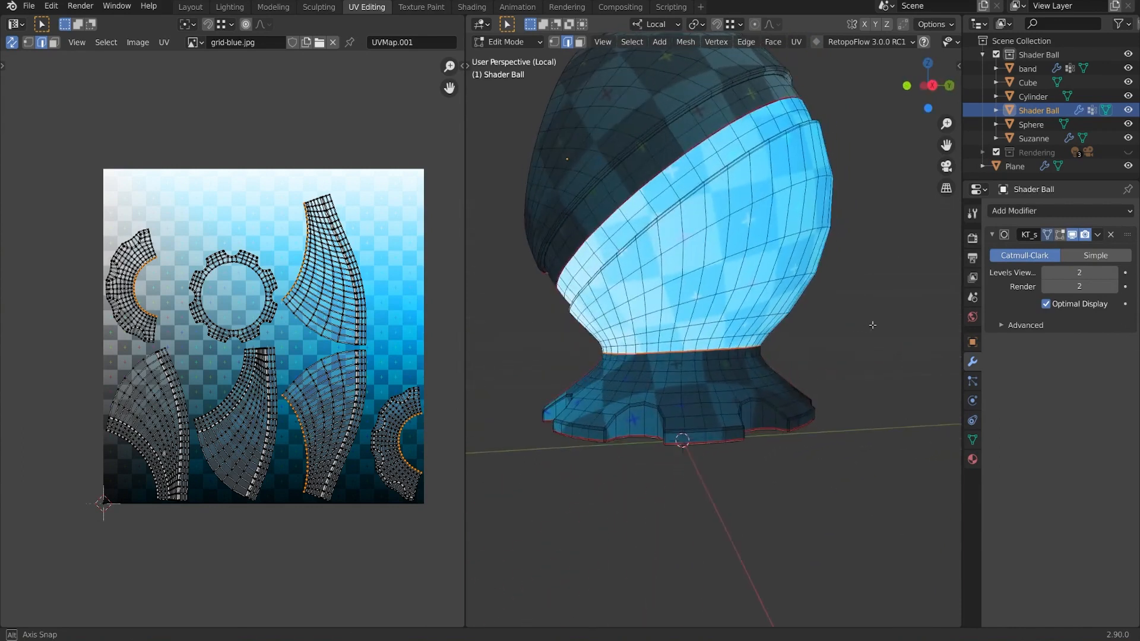
{"action": "middle_click_drag", "start_coordinate": [793, 370], "coordinate": [877, 375]}
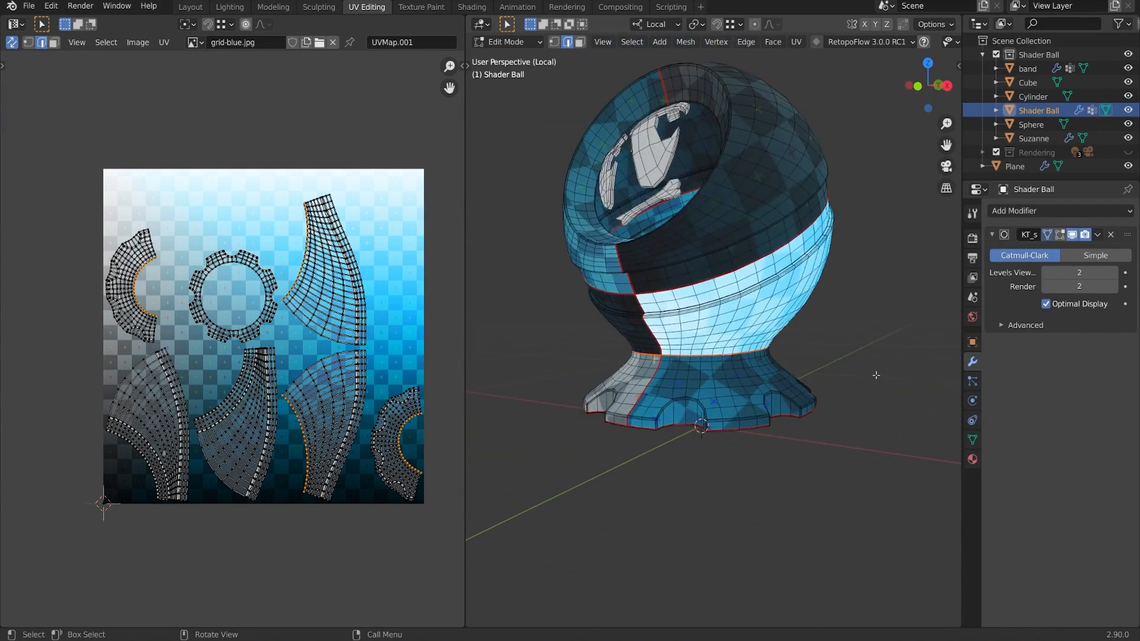
{"action": "key", "text": "alt+h"}
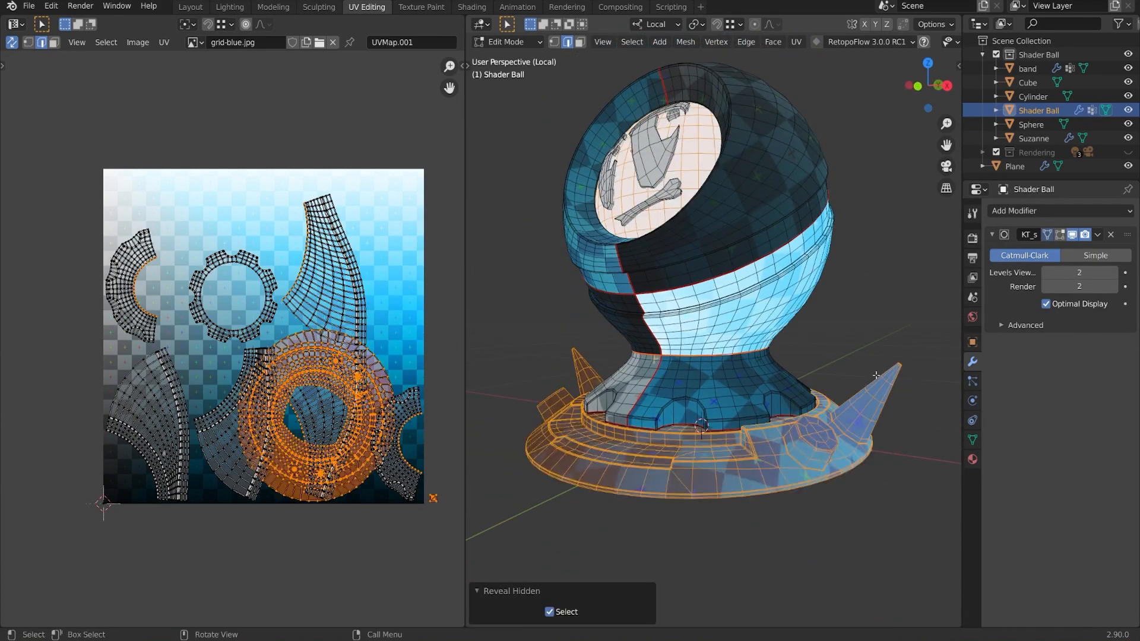
{"action": "middle_click_drag", "start_coordinate": [775, 390], "coordinate": [823, 402]}
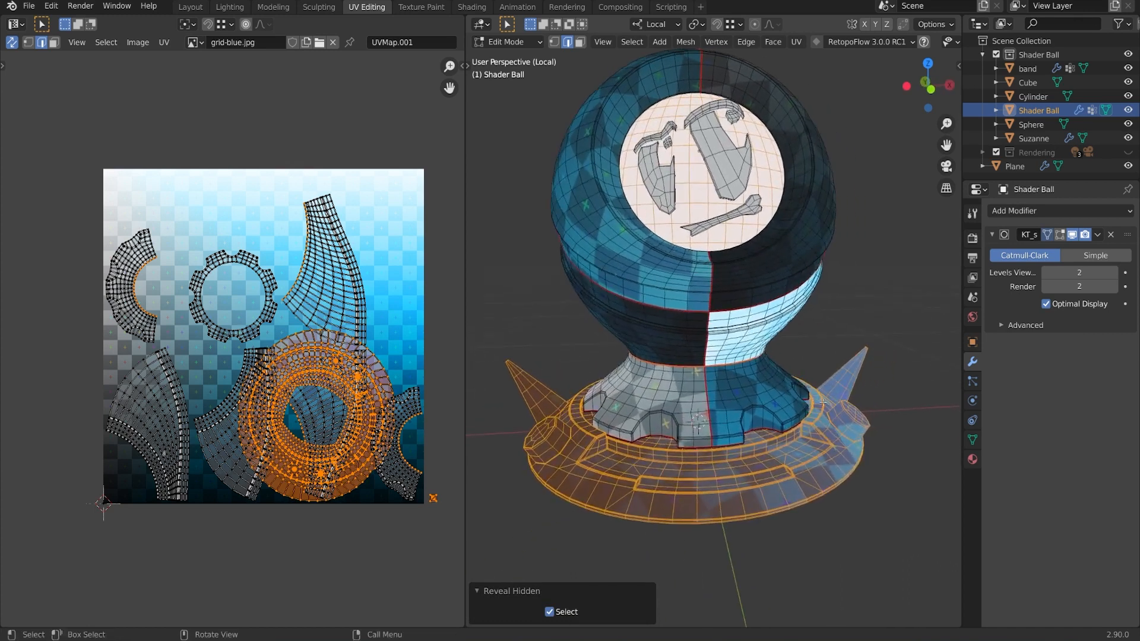
{"action": "left_click", "coordinate": [833, 312]}
{"action": "scroll", "coordinate": [849, 308], "scroll_direction": "down", "scroll_amount": 2}
{"action": "key", "text": "b"}
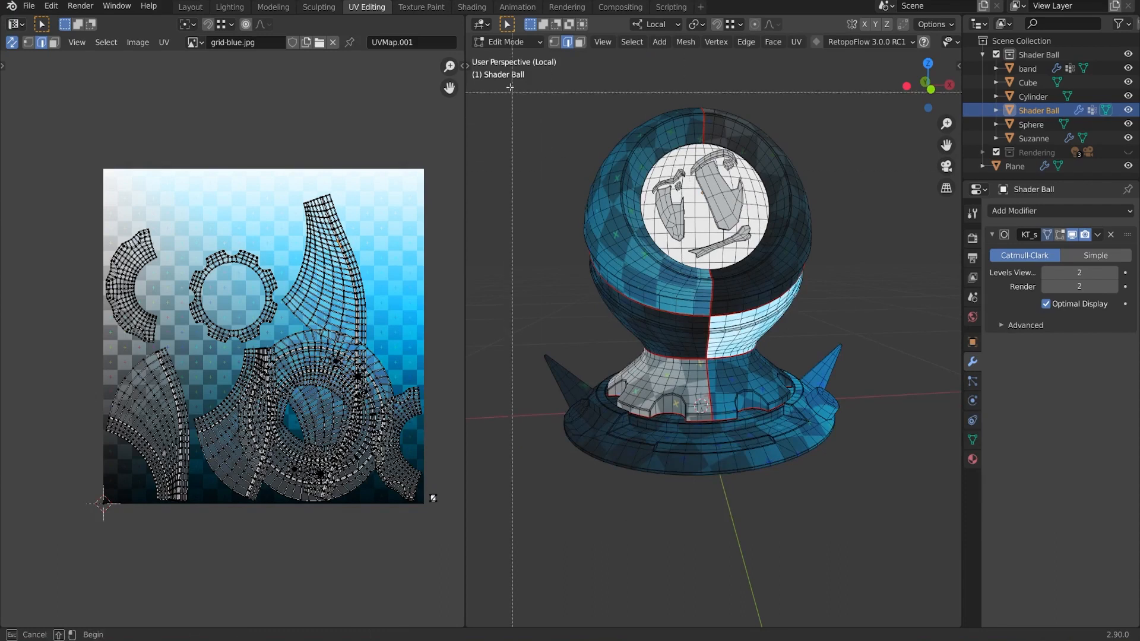
{"action": "left_click_drag", "start_coordinate": [536, 93], "coordinate": [855, 315]}
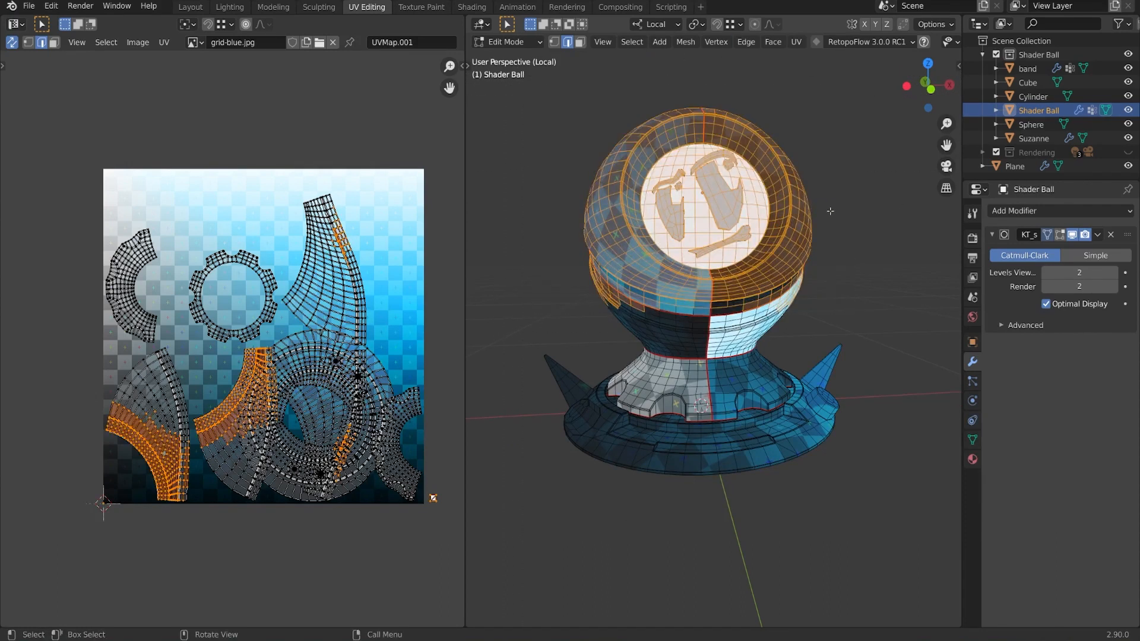
{"action": "key", "text": "ctrl+l"}
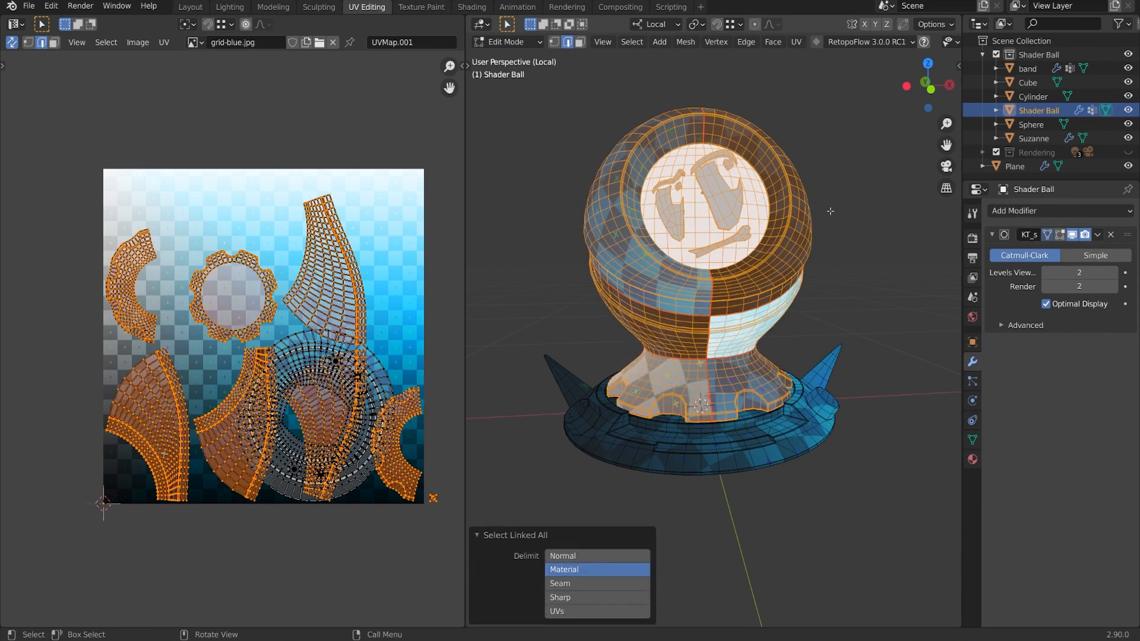
{"action": "key", "text": "alt+a"}
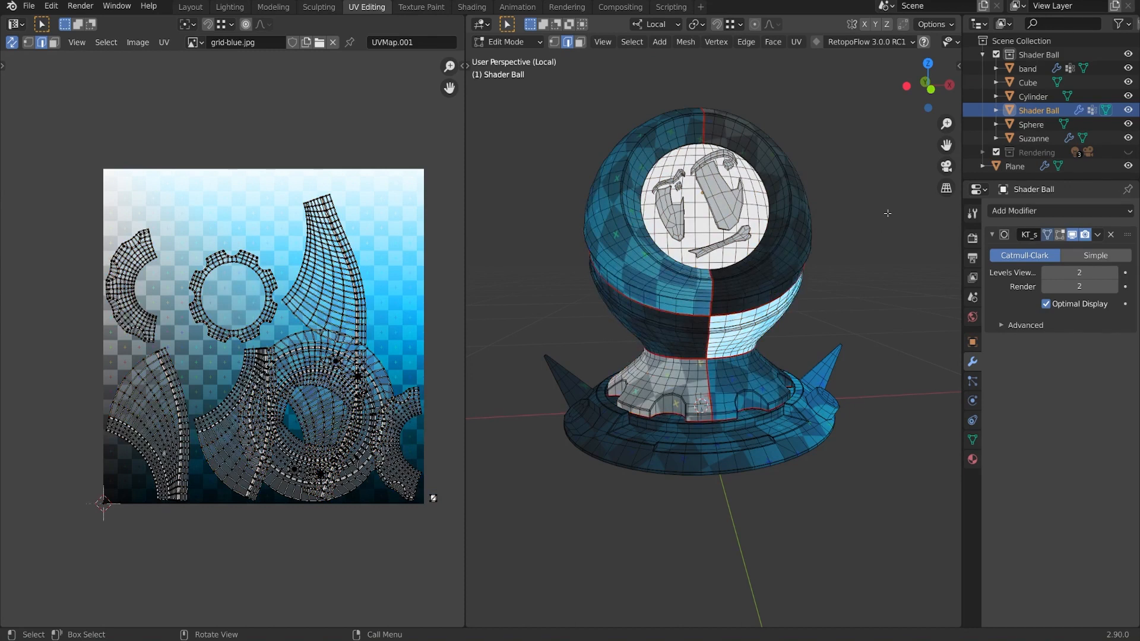
Step: Select the ball body, face disc and emblem pieces as linked geometry and hide them to isolate the base ring
{"action": "left_click_drag", "start_coordinate": [512, 154], "coordinate": [700, 196]}
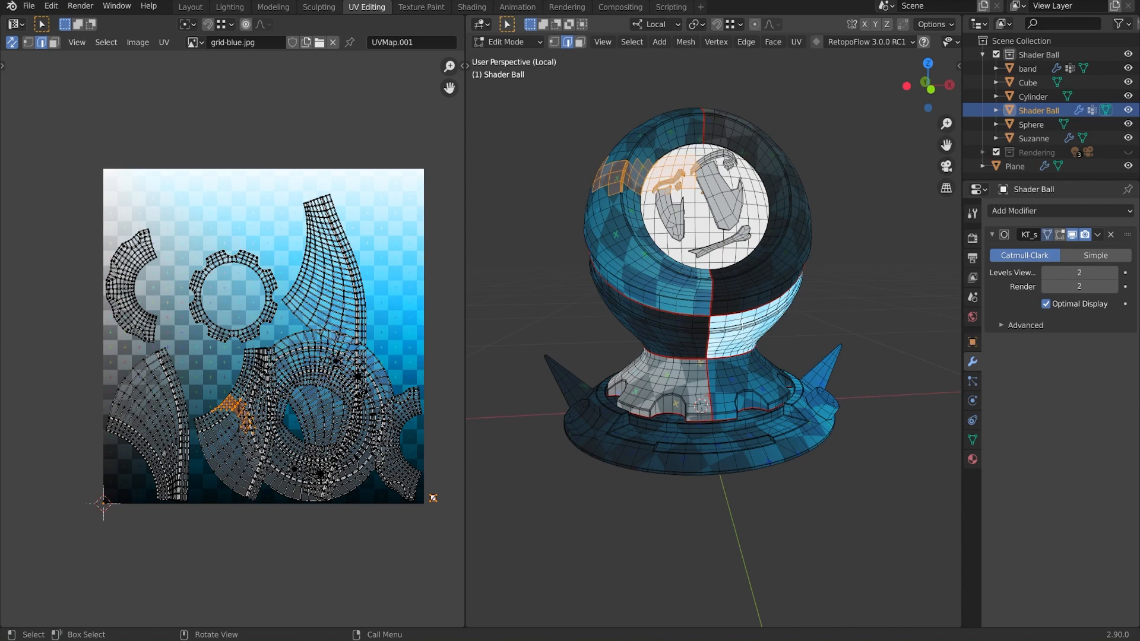
{"action": "key", "text": "l"}
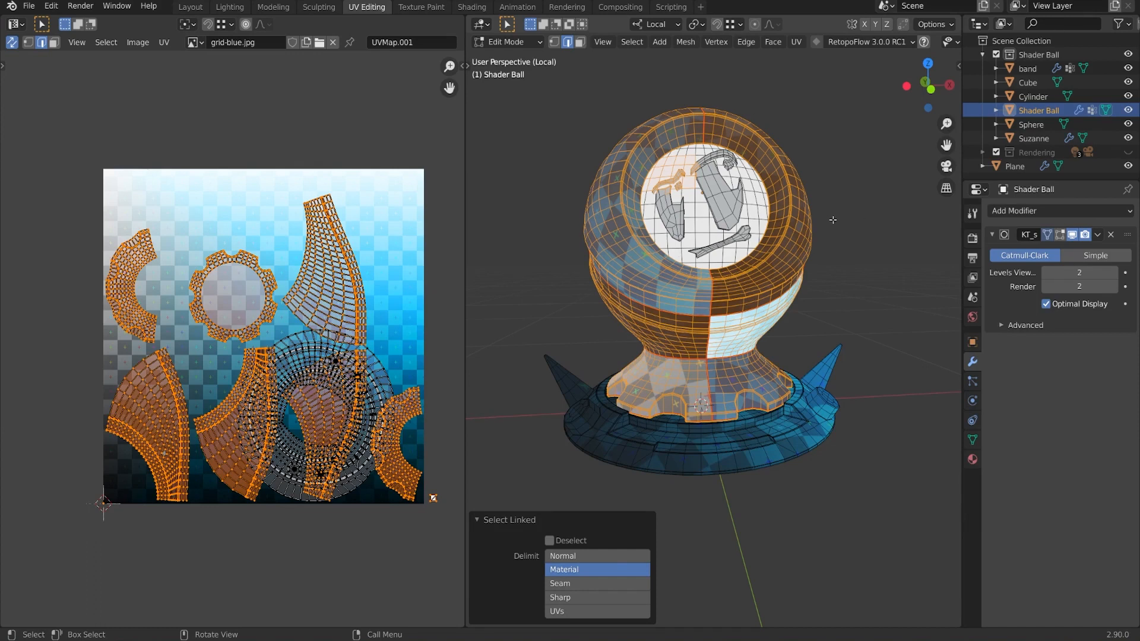
{"action": "key", "text": "ctrl+l"}
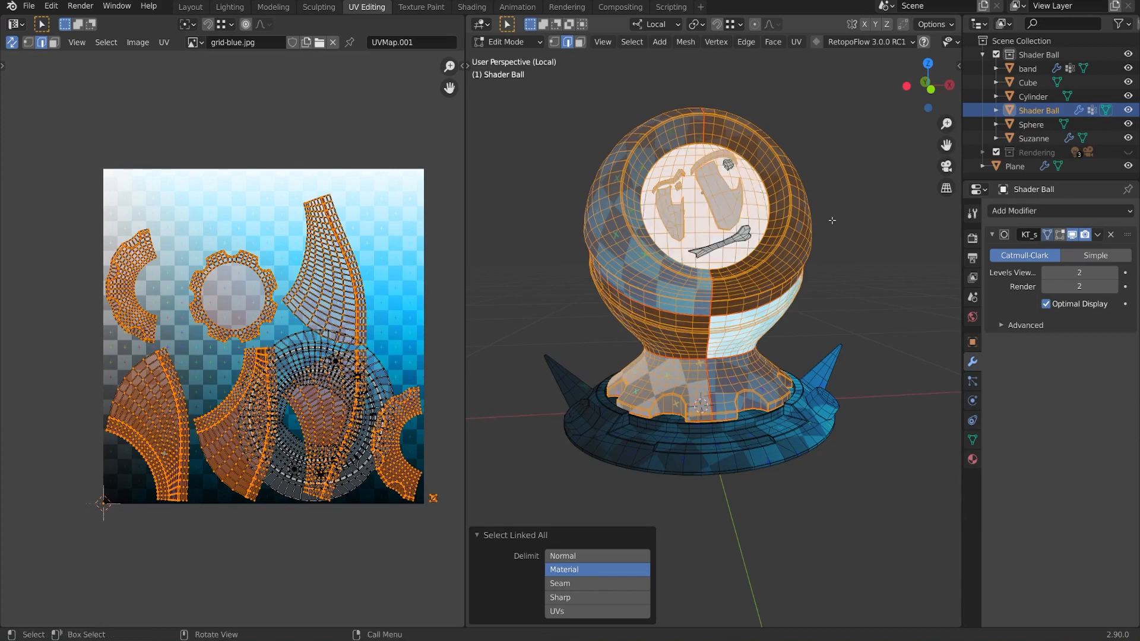
{"action": "key", "text": "b"}
{"action": "left_click_drag", "start_coordinate": [680, 138], "coordinate": [820, 275]}
{"action": "key", "text": "ctrl+l"}
{"action": "key", "text": "h"}
Step: Select the edge loop around the base ring's lower outer rim from its underside
{"action": "middle_click_drag", "start_coordinate": [779, 230], "coordinate": [727, 347]}
{"action": "scroll", "coordinate": [720, 363], "scroll_direction": "up", "scroll_amount": 3}
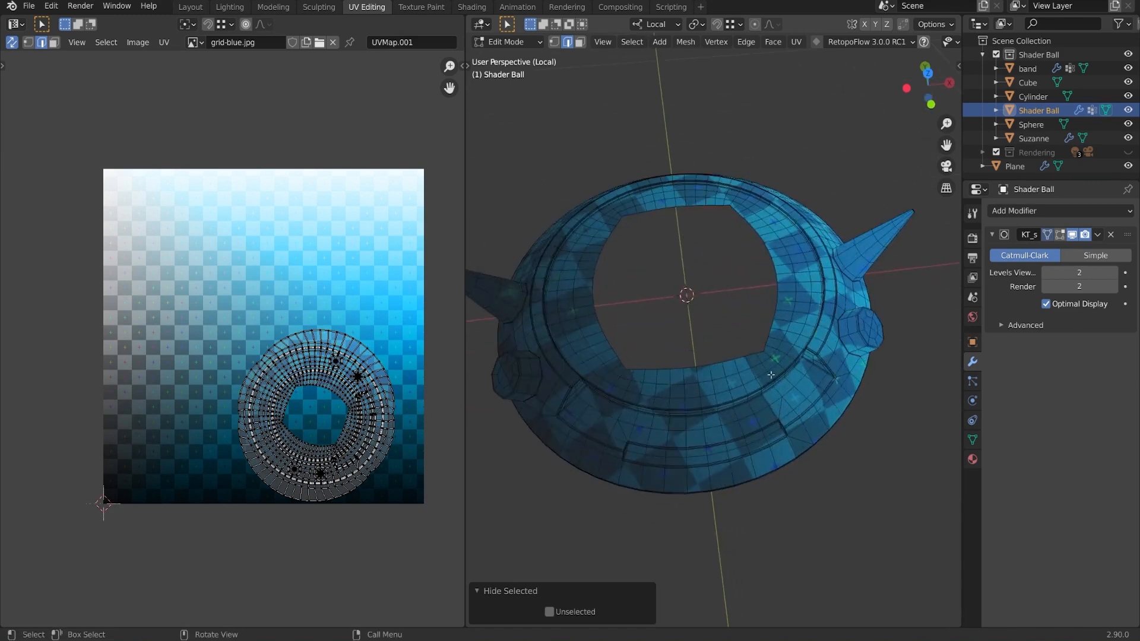
{"action": "mouse_move", "coordinate": [770, 400]}
{"action": "middle_mouse_down"}
{"action": "mouse_move", "coordinate": [765, 320]}
{"action": "mouse_move", "coordinate": [761, 447]}
{"action": "mouse_move", "coordinate": [764, 399]}
{"action": "middle_mouse_up"}
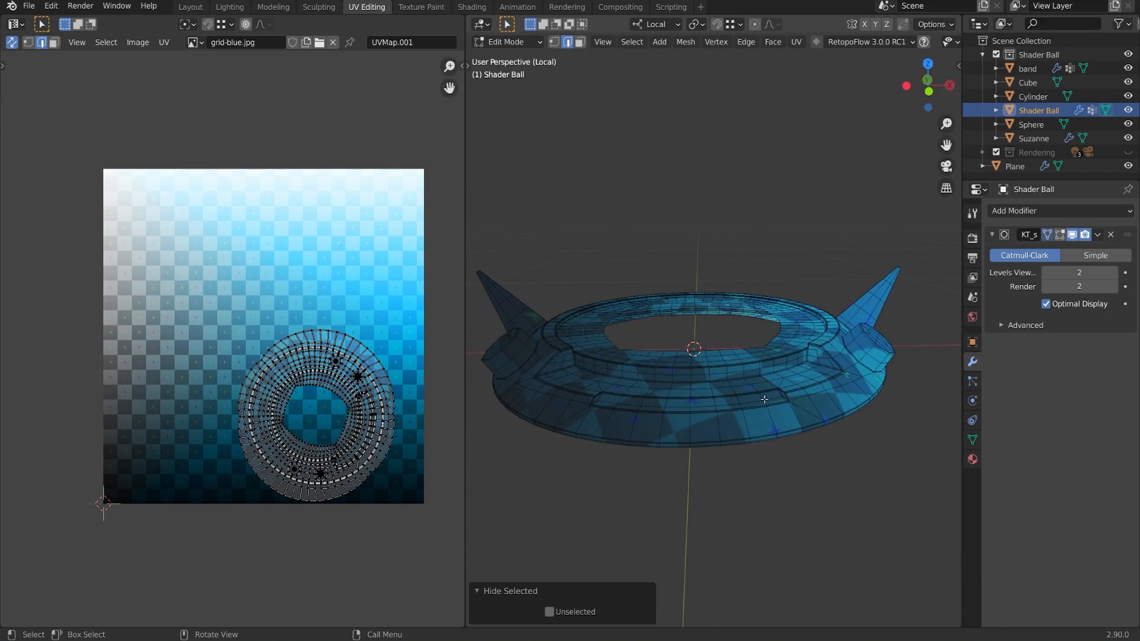
{"action": "scroll", "coordinate": [418, 469], "scroll_direction": "up", "scroll_amount": 2}
{"action": "middle_click_drag", "start_coordinate": [748, 410], "coordinate": [776, 270]}
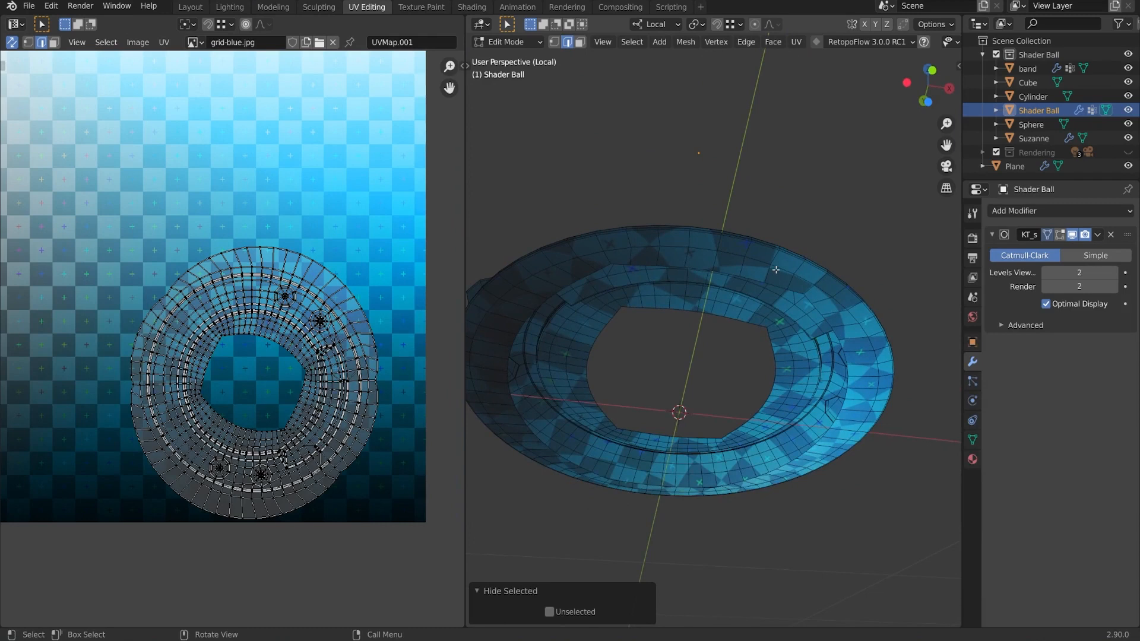
{"action": "scroll", "coordinate": [830, 270], "scroll_direction": "up", "scroll_amount": 1}
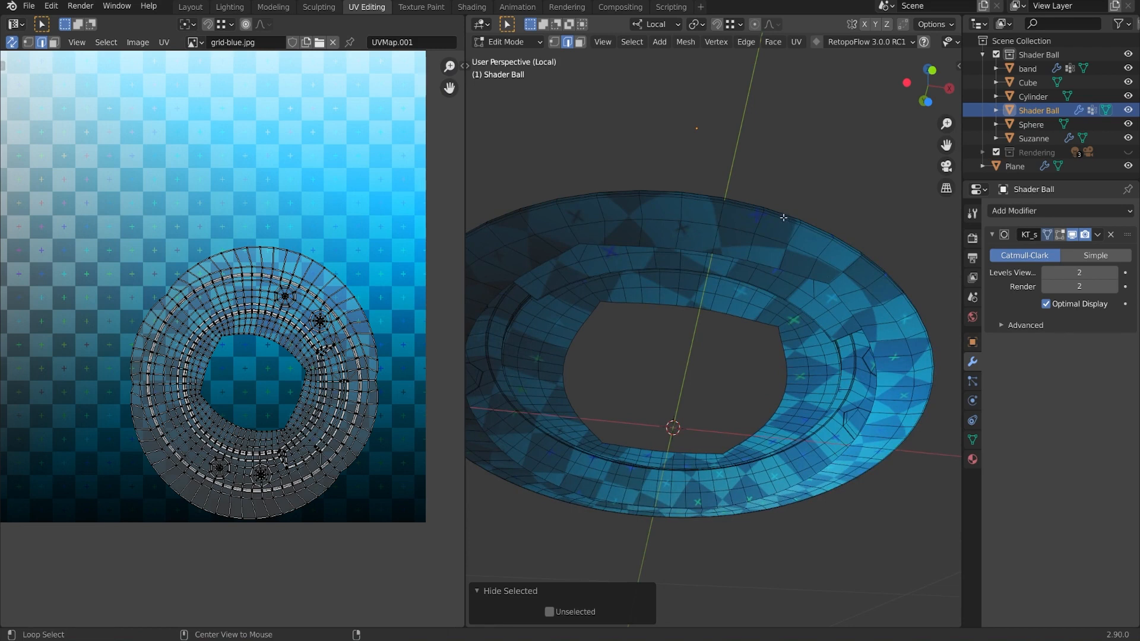
{"action": "left_click", "coordinate": [784, 217], "text": "alt"}
Step: Examine the base ring's rim, spikes and round studs on the model and compare them with their UV layout
{"action": "scroll", "coordinate": [783, 217], "scroll_direction": "down", "scroll_amount": 3}
{"action": "middle_click_drag", "start_coordinate": [784, 217], "coordinate": [670, 319]}
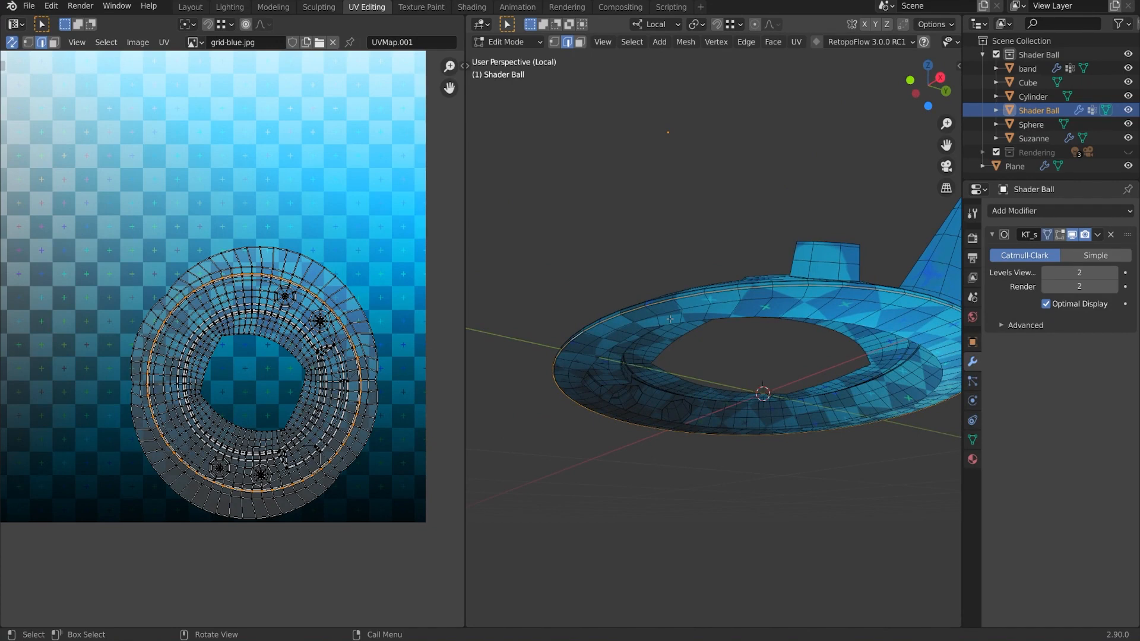
{"action": "middle_click_drag", "start_coordinate": [670, 319], "coordinate": [690, 412]}
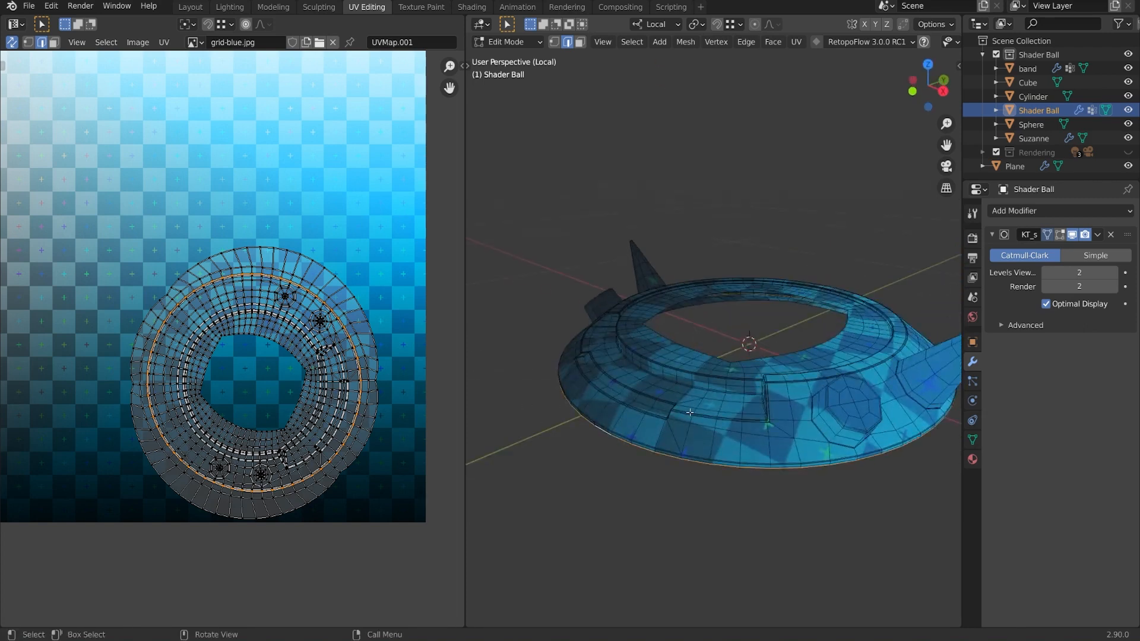
{"action": "middle_click_drag", "start_coordinate": [855, 404], "coordinate": [789, 409]}
{"action": "scroll", "coordinate": [742, 466], "scroll_direction": "down", "scroll_amount": 1}
{"action": "scroll", "coordinate": [742, 466], "scroll_direction": "up", "scroll_amount": 2}
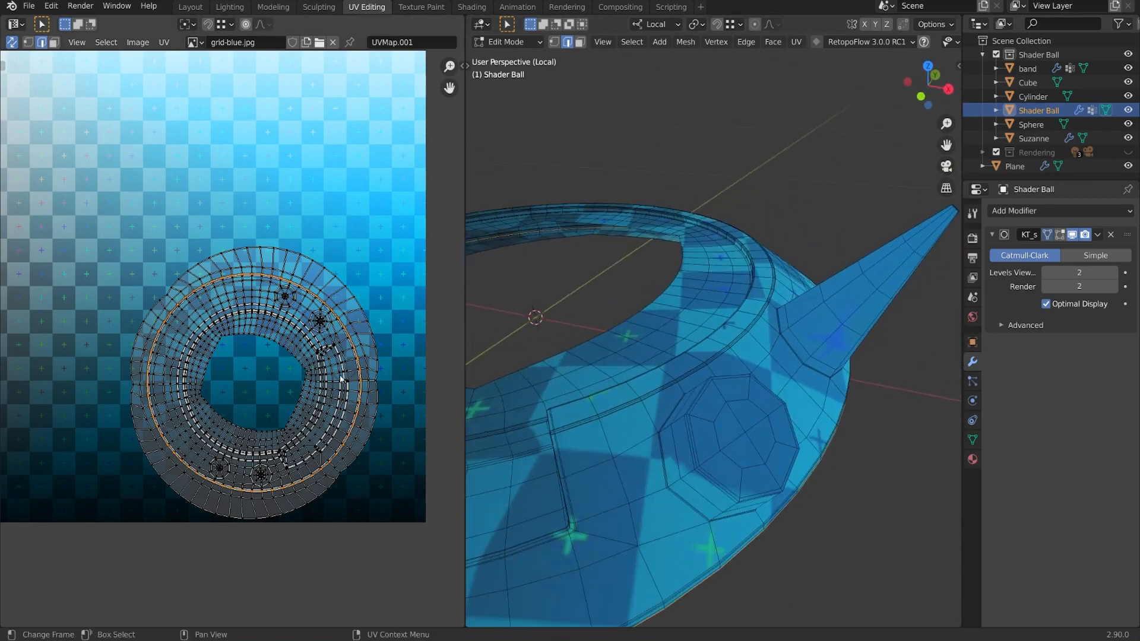
{"action": "scroll", "coordinate": [276, 419], "scroll_direction": "up", "scroll_amount": 6}
{"action": "scroll", "coordinate": [275, 415], "scroll_direction": "up", "scroll_amount": 3}
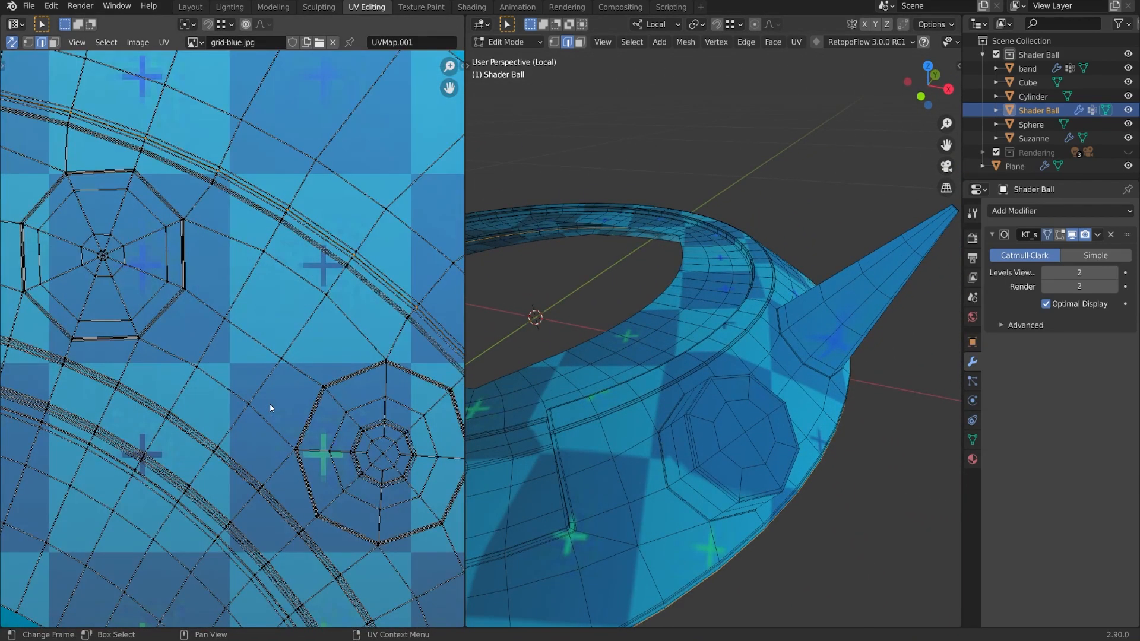
Step: Mark the edge loop around the round stud's base as a seam where it meets the ring
{"action": "middle_click_drag", "start_coordinate": [350, 448], "coordinate": [270, 360]}
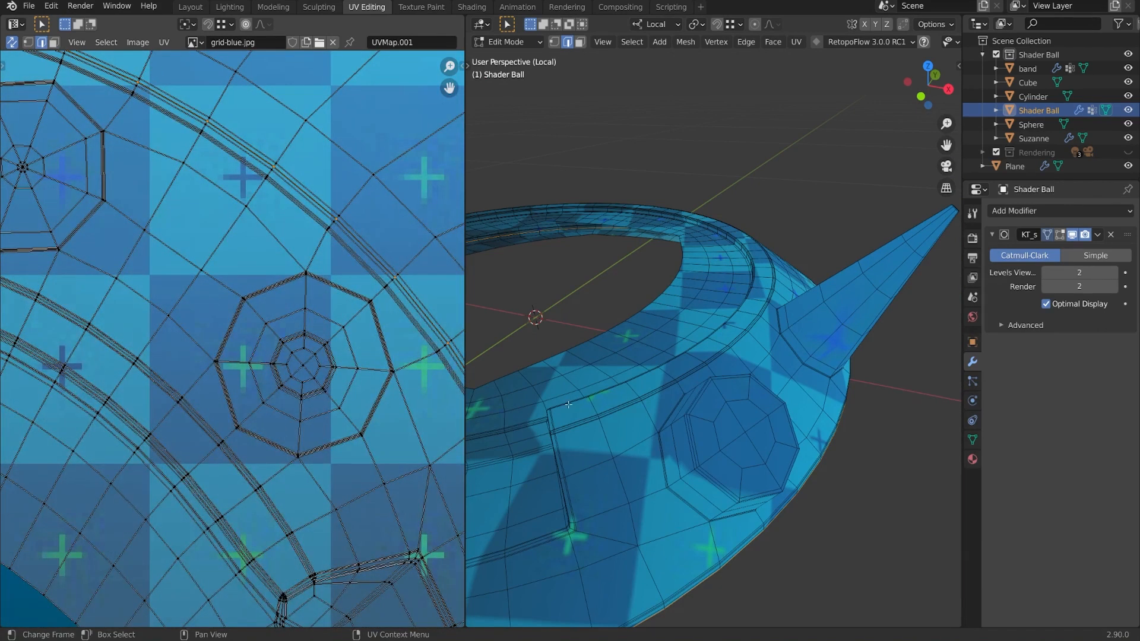
{"action": "mouse_move", "coordinate": [568, 404]}
{"action": "middle_mouse_down"}
{"action": "mouse_move", "coordinate": [553, 383]}
{"action": "mouse_move", "coordinate": [585, 388]}
{"action": "middle_mouse_up"}
{"action": "scroll", "coordinate": [712, 499], "scroll_direction": "up", "scroll_amount": 2}
{"action": "middle_click_drag", "start_coordinate": [733, 516], "coordinate": [738, 402], "text": "shift"}
{"action": "scroll", "coordinate": [738, 402], "scroll_direction": "up", "scroll_amount": 1}
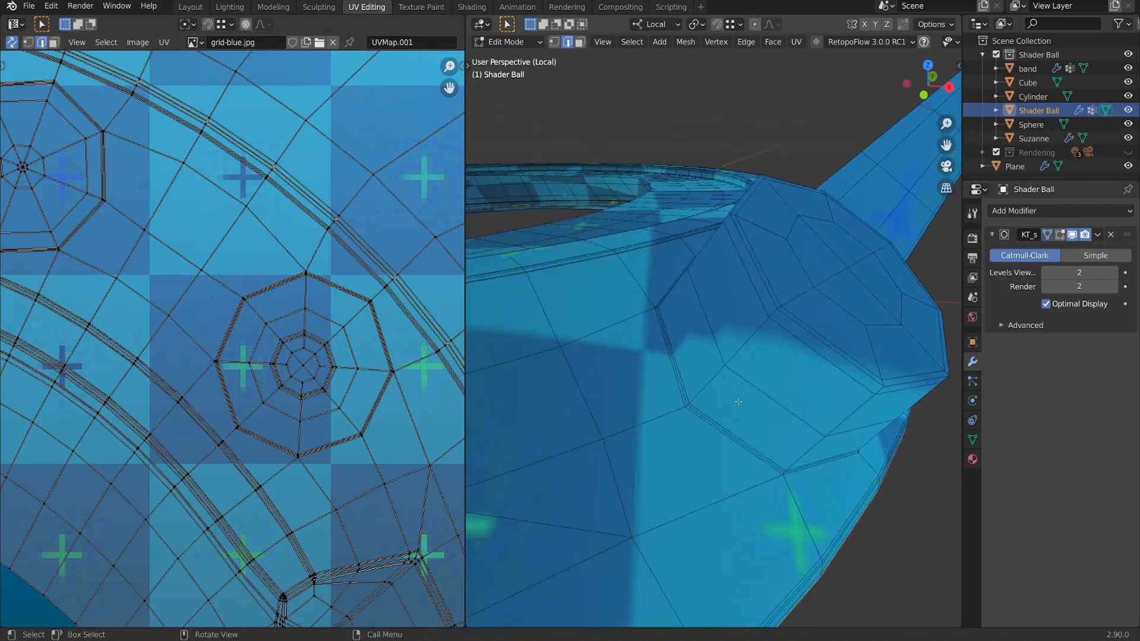
{"action": "left_click", "coordinate": [743, 422], "text": "alt"}
{"action": "right_click", "coordinate": [791, 403]}
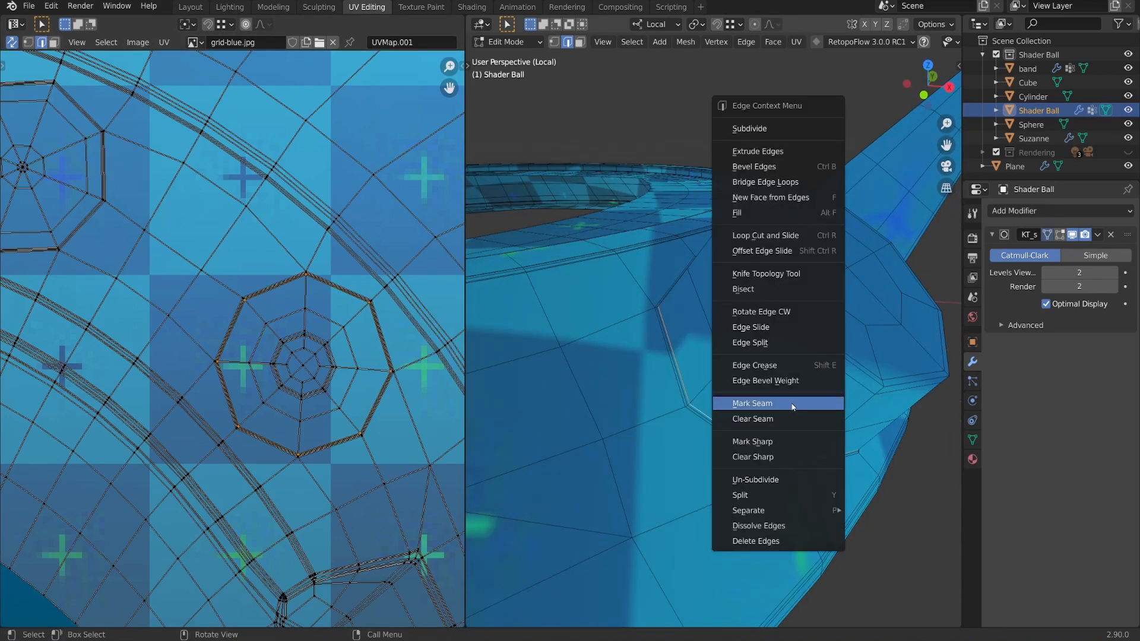
{"action": "left_click", "coordinate": [793, 406]}
Step: Inspect the stud's new UV island and mark one edge along the stud's side wall as a seam
{"action": "scroll", "coordinate": [794, 402], "scroll_direction": "down", "scroll_amount": 8}
{"action": "middle_click_drag", "start_coordinate": [794, 398], "coordinate": [739, 399]}
{"action": "scroll", "coordinate": [220, 358], "scroll_direction": "down", "scroll_amount": 10}
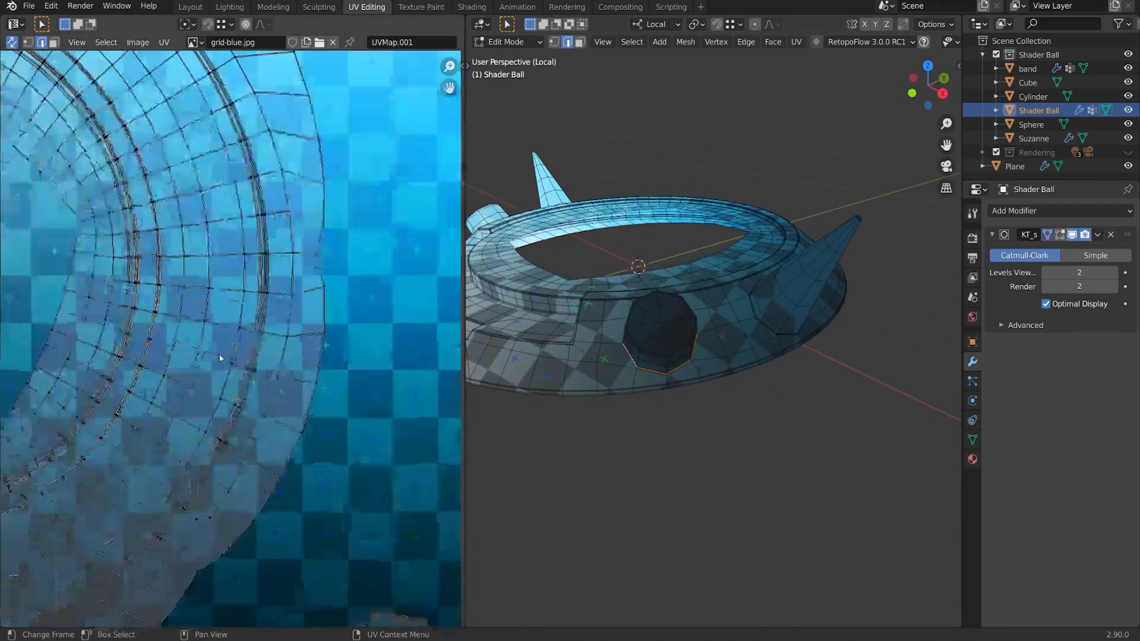
{"action": "scroll", "coordinate": [256, 351], "scroll_direction": "up", "scroll_amount": 8}
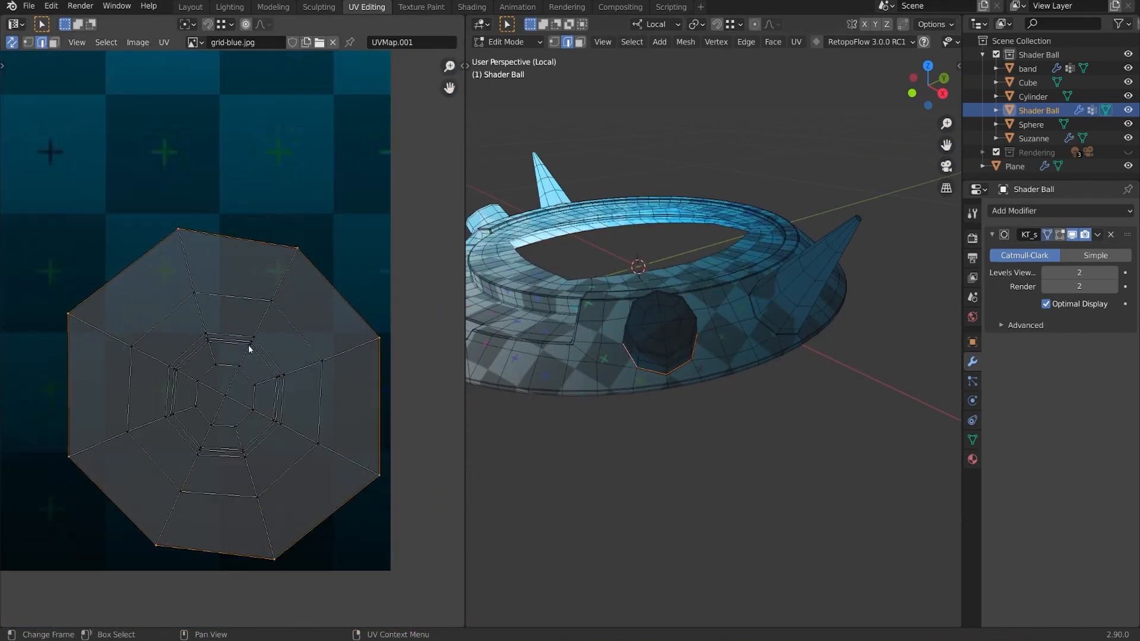
{"action": "scroll", "coordinate": [636, 401], "scroll_direction": "up", "scroll_amount": 5}
{"action": "middle_click_drag", "start_coordinate": [632, 380], "coordinate": [668, 405]}
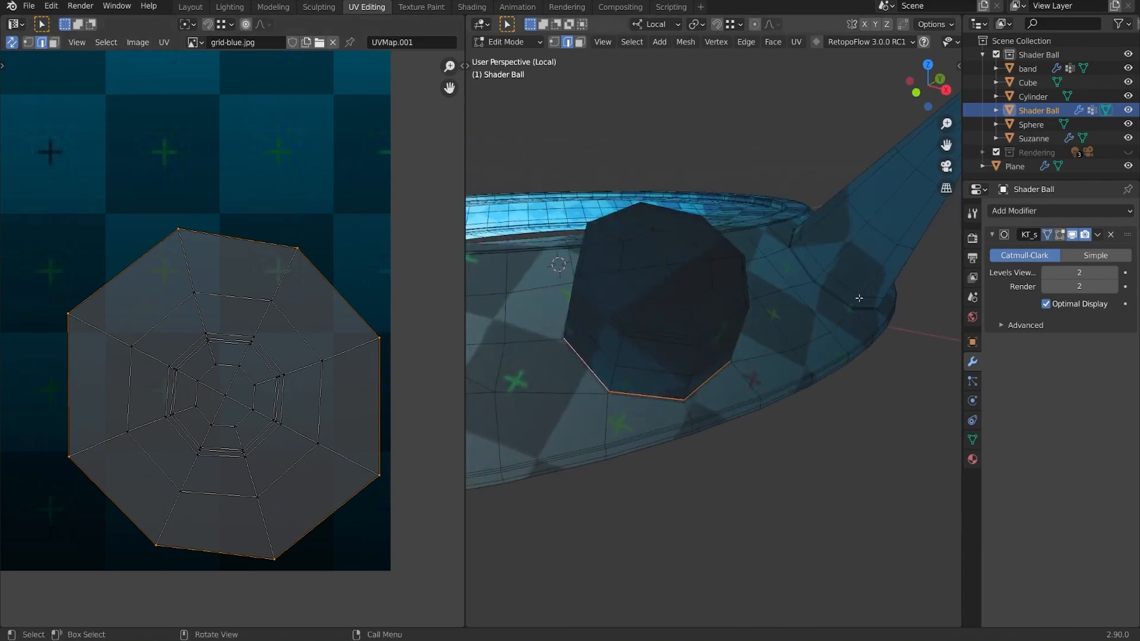
{"action": "middle_click_drag", "start_coordinate": [830, 312], "coordinate": [696, 332]}
{"action": "middle_click_drag", "start_coordinate": [696, 332], "coordinate": [757, 421], "text": "shift"}
{"action": "scroll", "coordinate": [850, 373], "scroll_direction": "up", "scroll_amount": 3}
{"action": "left_click", "coordinate": [762, 419]}
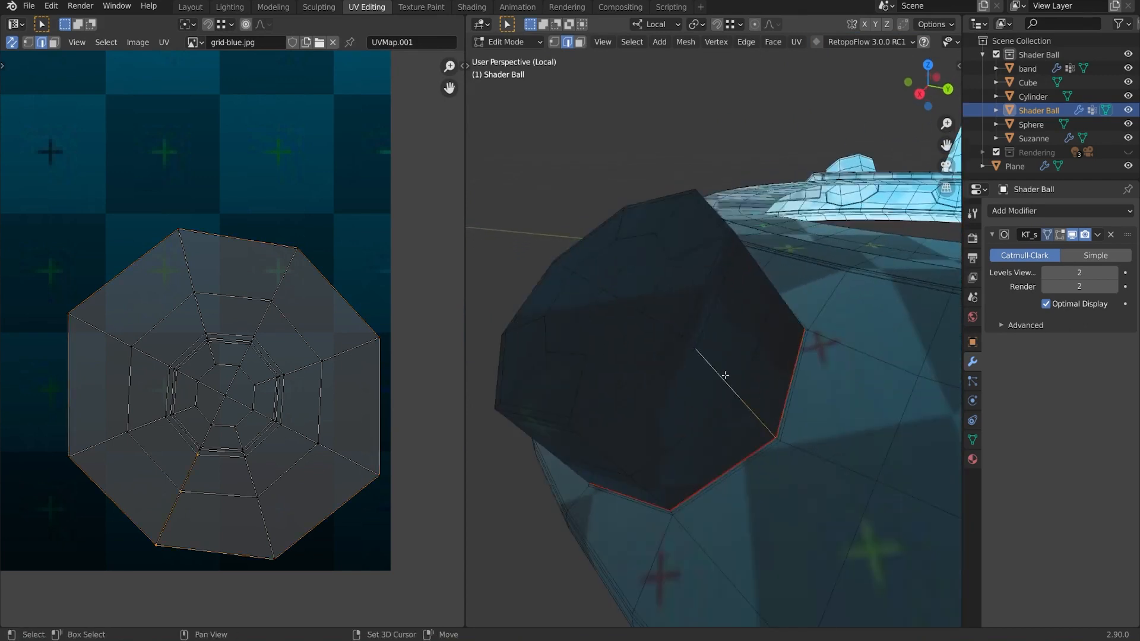
{"action": "right_click", "coordinate": [694, 342]}
{"action": "left_click", "coordinate": [736, 337]}
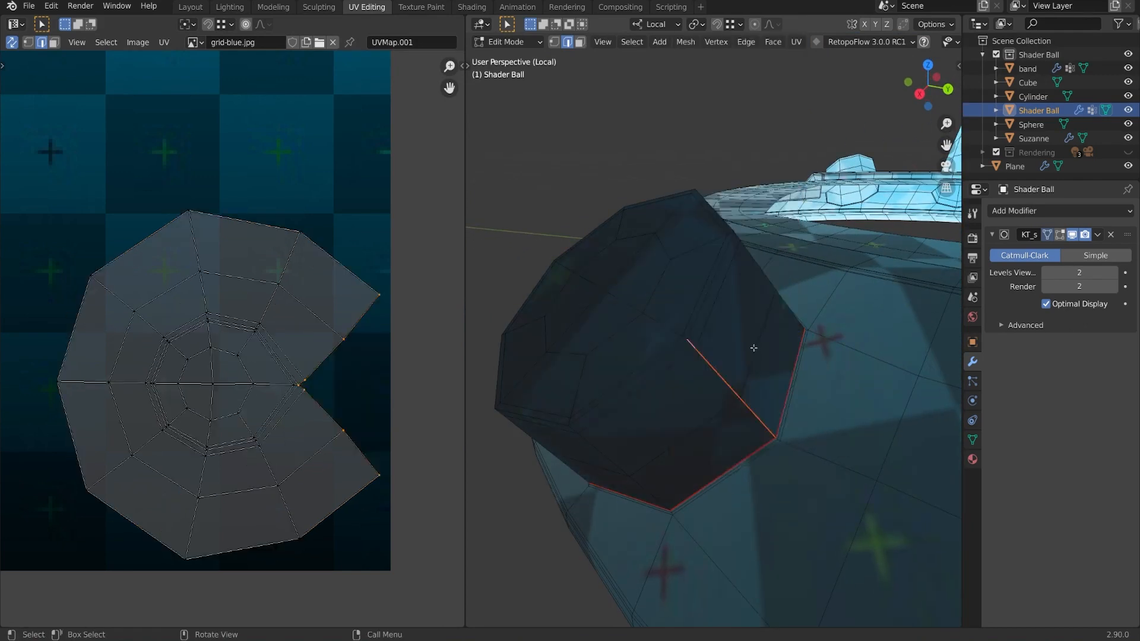
Step: Mark the edge loop around the stud's outer cap as a seam to split the cap from the side wall
{"action": "middle_click_drag", "start_coordinate": [758, 346], "coordinate": [740, 312]}
{"action": "left_click", "coordinate": [670, 317], "text": "alt"}
{"action": "right_click", "coordinate": [747, 312]}
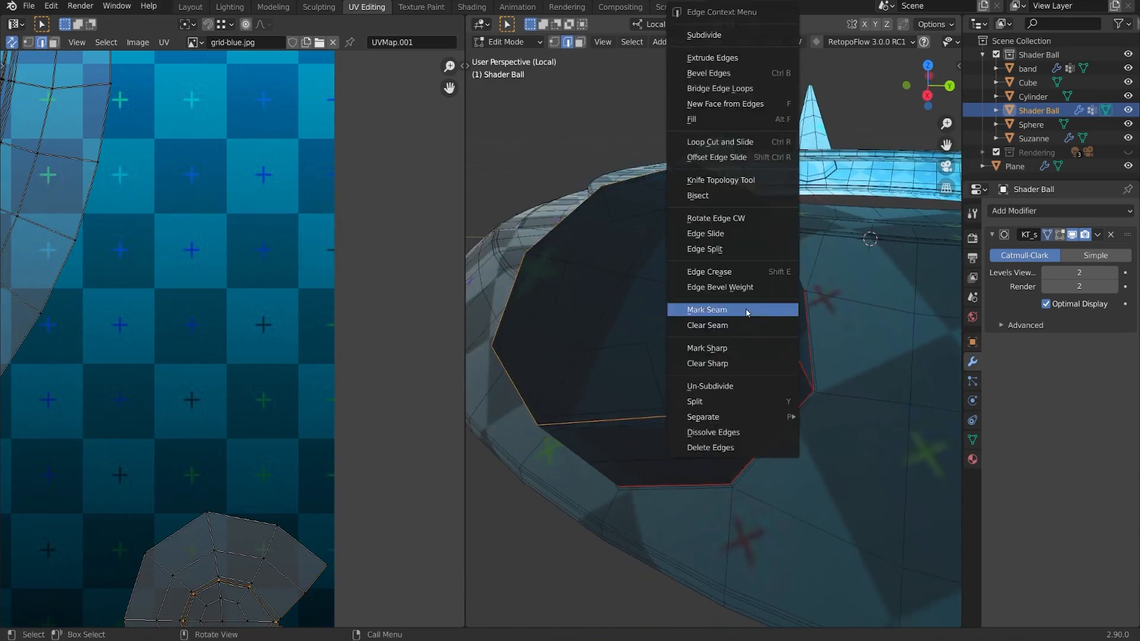
{"action": "left_click", "coordinate": [747, 313]}
{"action": "scroll", "coordinate": [292, 160], "scroll_direction": "up", "scroll_amount": 2}
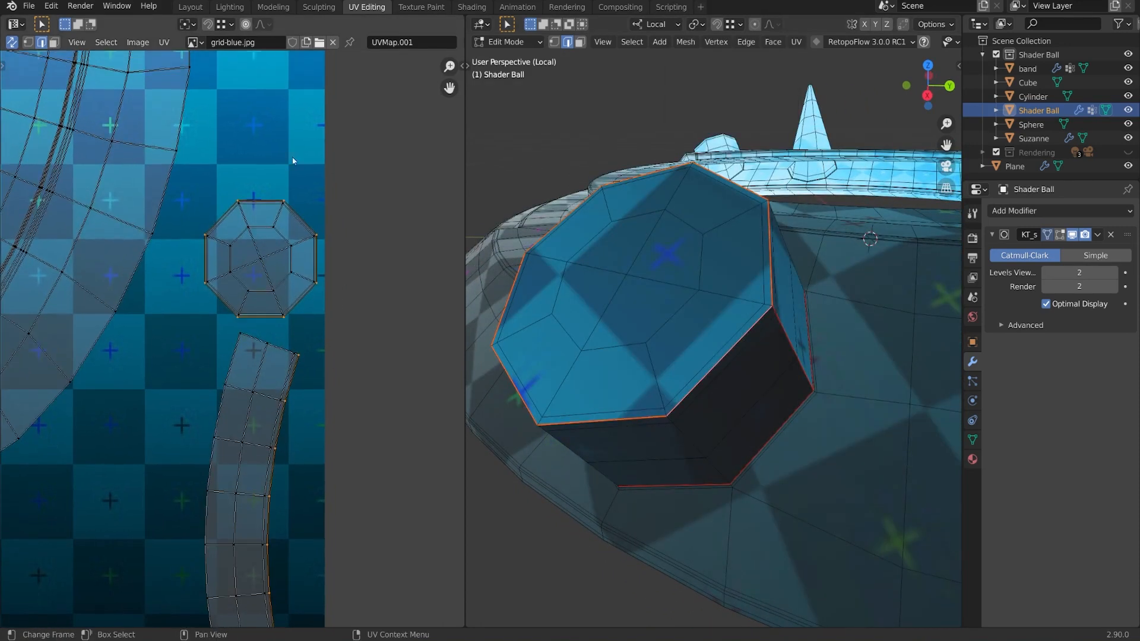
Step: Mark the edge loop around the base of the other round stud as a seam
{"action": "middle_click_drag", "start_coordinate": [773, 407], "coordinate": [938, 349]}
{"action": "scroll", "coordinate": [683, 397], "scroll_direction": "down", "scroll_amount": 2}
{"action": "key", "text": "3"}
{"action": "key", "text": "l"}
{"action": "scroll", "coordinate": [629, 332], "scroll_direction": "down", "scroll_amount": 3}
{"action": "key", "text": "2"}
{"action": "middle_click_drag", "start_coordinate": [612, 333], "coordinate": [707, 328]}
{"action": "scroll", "coordinate": [712, 333], "scroll_direction": "up", "scroll_amount": 4}
{"action": "middle_click_drag", "start_coordinate": [762, 386], "coordinate": [718, 333], "text": "shift"}
{"action": "middle_click_drag", "start_coordinate": [719, 333], "coordinate": [751, 350]}
{"action": "scroll", "coordinate": [758, 369], "scroll_direction": "up", "scroll_amount": 3}
{"action": "left_click", "coordinate": [772, 419], "text": "alt"}
{"action": "middle_click_drag", "start_coordinate": [771, 419], "coordinate": [710, 372]}
{"action": "right_click", "coordinate": [820, 368]}
{"action": "left_click", "coordinate": [821, 368]}
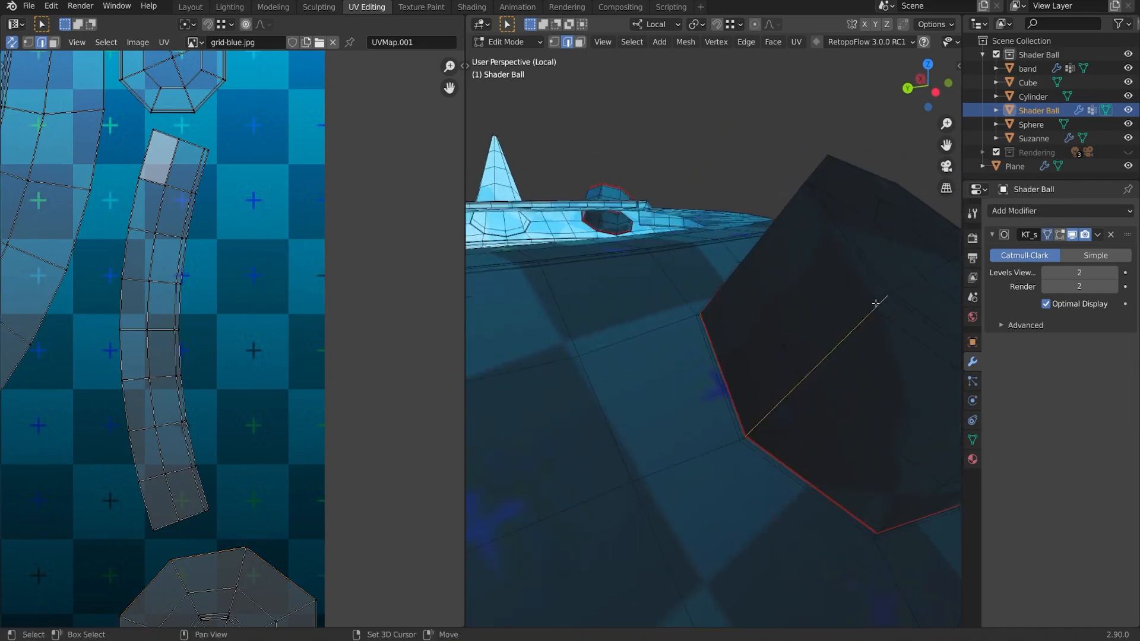
Step: Mark one side edge of the second stud and the loop around its outer cap as seams
{"action": "scroll", "coordinate": [865, 351], "scroll_direction": "down", "scroll_amount": 4}
{"action": "middle_click_drag", "start_coordinate": [694, 382], "coordinate": [751, 315]}
{"action": "right_click", "coordinate": [881, 341]}
{"action": "left_click", "coordinate": [880, 341]}
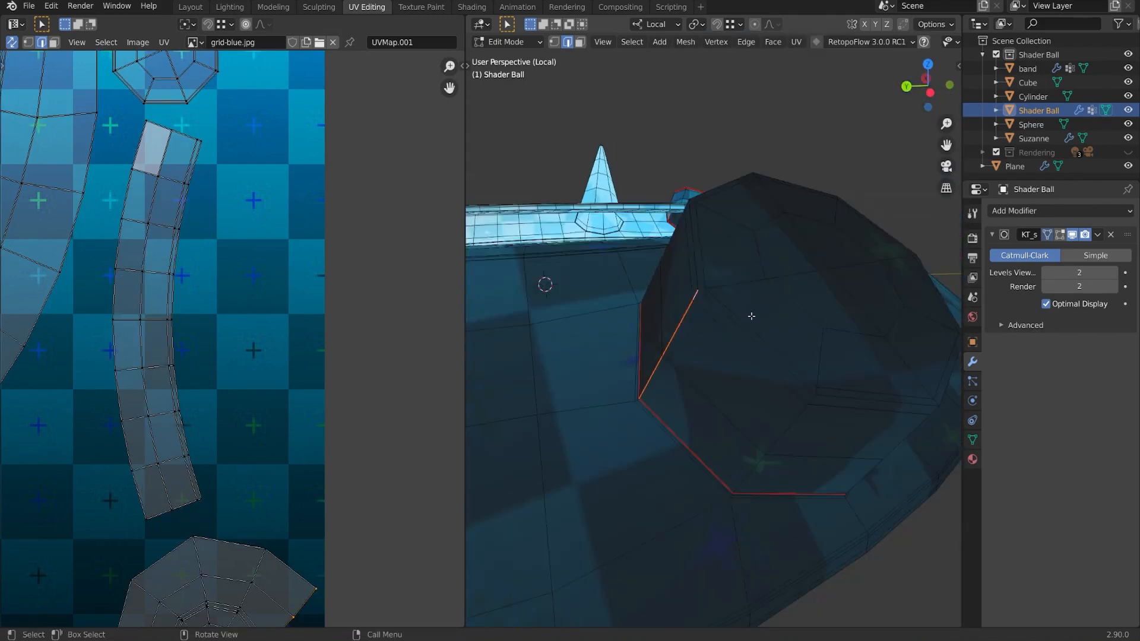
{"action": "left_click", "coordinate": [734, 322], "text": "alt"}
{"action": "right_click", "coordinate": [862, 303]}
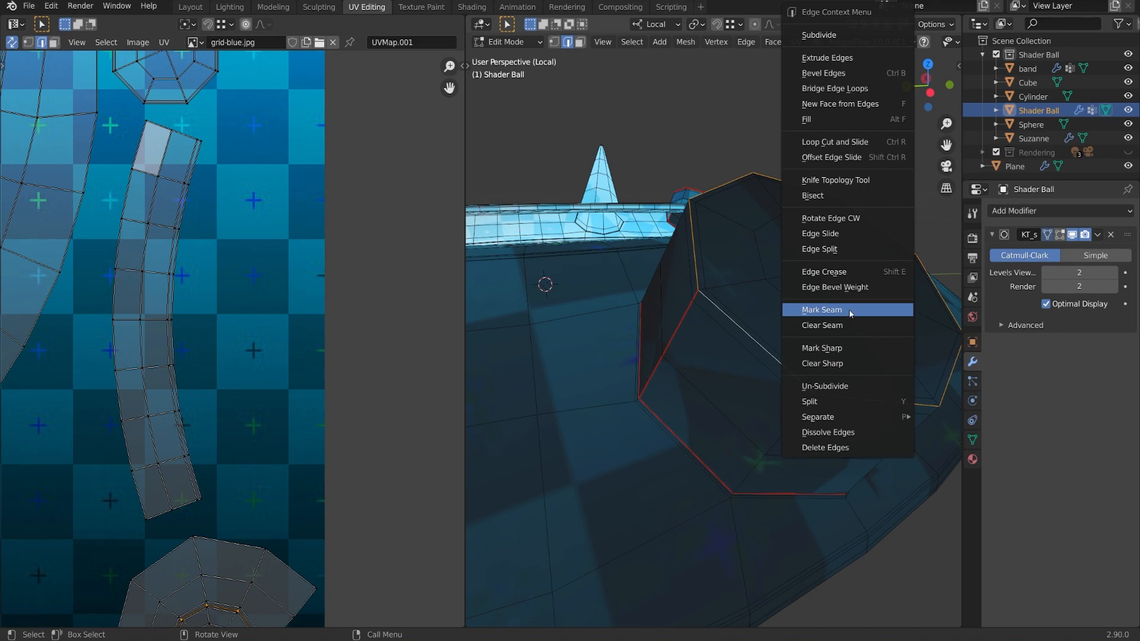
{"action": "left_click", "coordinate": [851, 310]}
Step: Mark the edge loop around the base of the neighbouring spike as a seam
{"action": "key", "text": "l"}
{"action": "scroll", "coordinate": [311, 402], "scroll_direction": "down", "scroll_amount": 7}
{"action": "middle_click_drag", "start_coordinate": [231, 322], "coordinate": [329, 364]}
{"action": "scroll", "coordinate": [329, 364], "scroll_direction": "up", "scroll_amount": 1}
{"action": "scroll", "coordinate": [793, 332], "scroll_direction": "down", "scroll_amount": 5}
{"action": "scroll", "coordinate": [793, 332], "scroll_direction": "down", "scroll_amount": 4}
{"action": "mouse_move", "coordinate": [793, 332]}
{"action": "middle_mouse_down", "text": "shift"}
{"action": "mouse_move", "coordinate": [804, 344]}
{"action": "mouse_move", "coordinate": [791, 345]}
{"action": "middle_mouse_up", "text": "shift"}
{"action": "scroll", "coordinate": [806, 342], "scroll_direction": "up", "scroll_amount": 4}
{"action": "scroll", "coordinate": [792, 344], "scroll_direction": "up", "scroll_amount": 2}
{"action": "scroll", "coordinate": [739, 363], "scroll_direction": "down", "scroll_amount": 3}
{"action": "left_click", "coordinate": [681, 355], "text": "alt"}
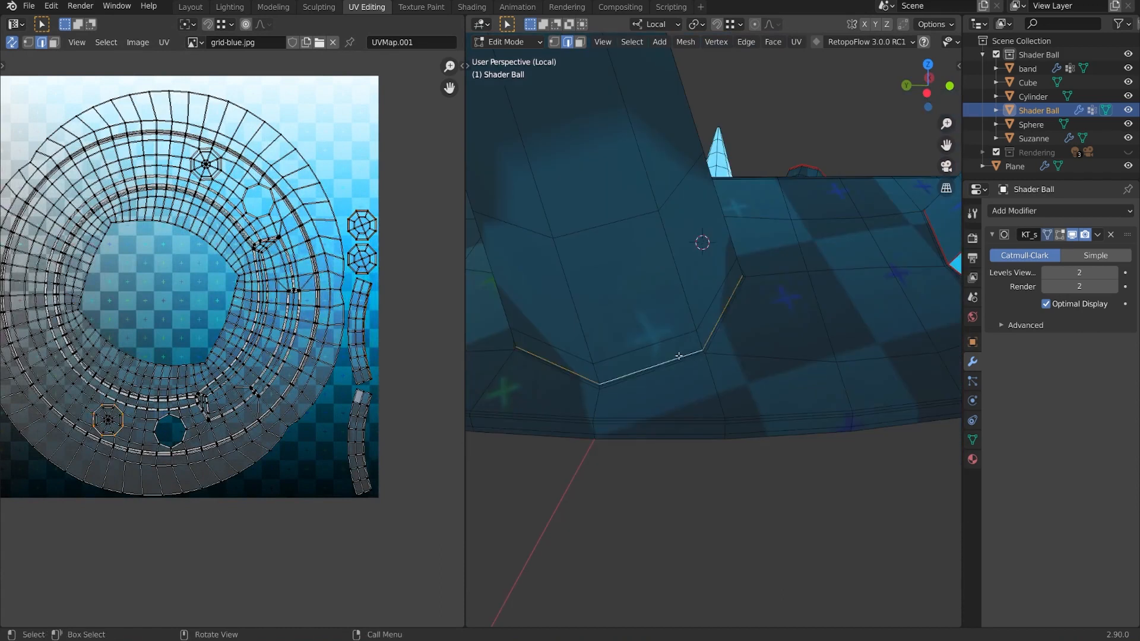
{"action": "mouse_move", "coordinate": [695, 357]}
{"action": "middle_mouse_down"}
{"action": "mouse_move", "coordinate": [835, 336]}
{"action": "mouse_move", "coordinate": [684, 364]}
{"action": "middle_mouse_up"}
{"action": "right_click", "coordinate": [765, 354]}
{"action": "left_click", "coordinate": [764, 353]}
Step: Tag a seam up the spike's side from its base toward the tip with Pick Shortest Path and inspect its UV island
{"action": "middle_click_drag", "start_coordinate": [732, 293], "coordinate": [647, 324], "text": "shift"}
{"action": "left_click", "coordinate": [670, 317], "text": "ctrl"}
{"action": "scroll", "coordinate": [324, 496], "scroll_direction": "up", "scroll_amount": 5}
{"action": "scroll", "coordinate": [366, 472], "scroll_direction": "up", "scroll_amount": 10}
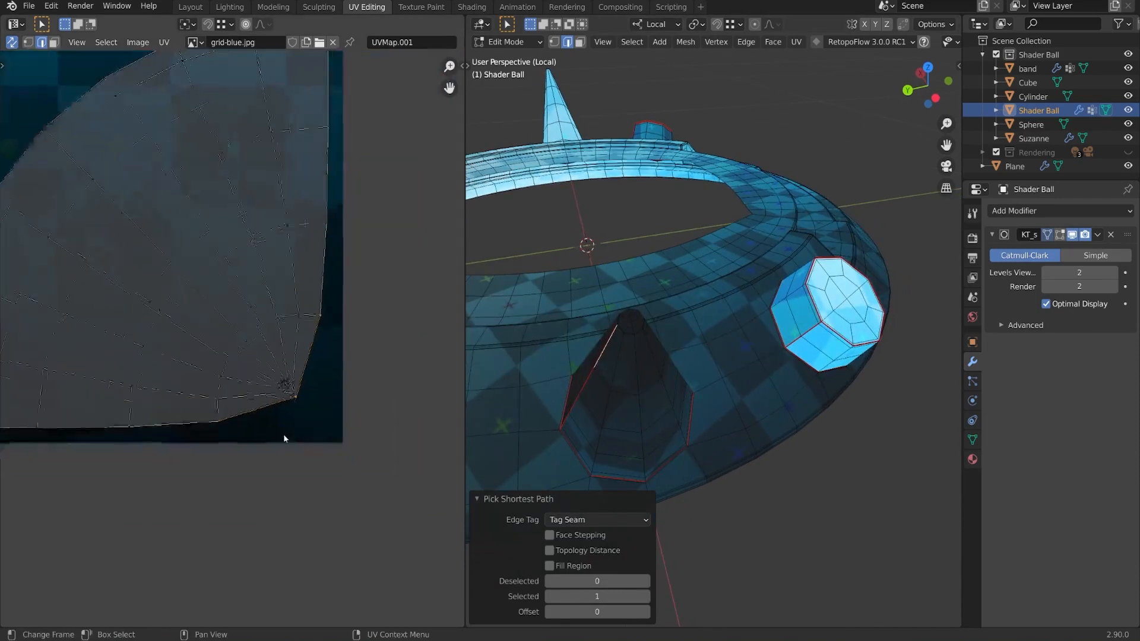
{"action": "scroll", "coordinate": [333, 333], "scroll_direction": "up", "scroll_amount": 1}
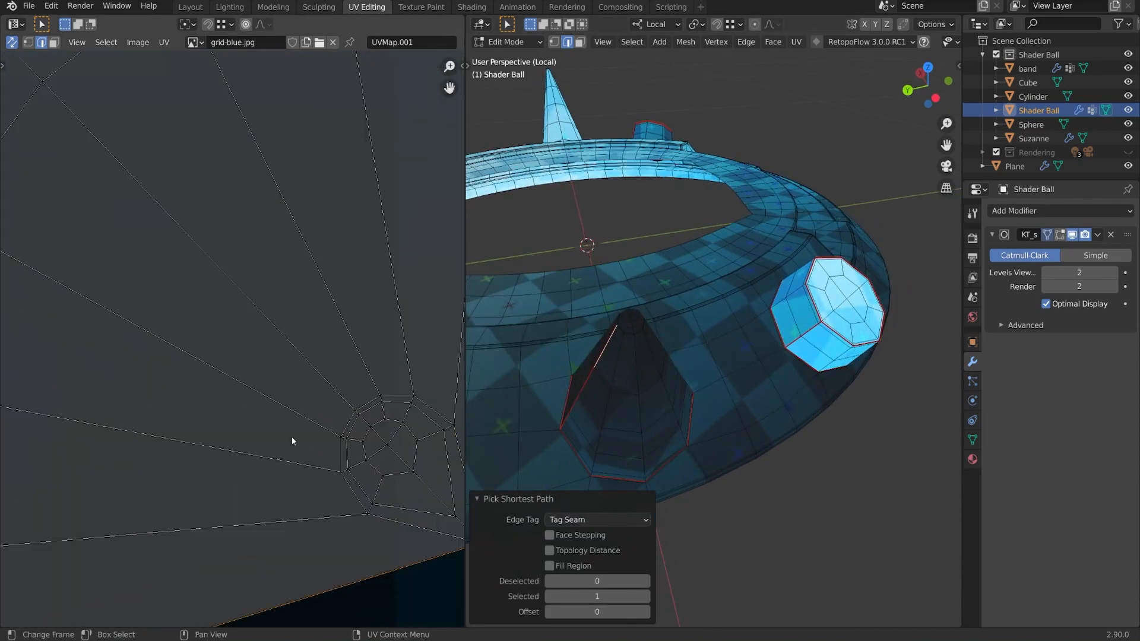
Step: Try to extend the spike's seam across its tip with a shortest path, and undo it
{"action": "middle_click_drag", "start_coordinate": [652, 342], "coordinate": [726, 243]}
{"action": "scroll", "coordinate": [667, 349], "scroll_direction": "up", "scroll_amount": 2}
{"action": "scroll", "coordinate": [707, 311], "scroll_direction": "down", "scroll_amount": 3}
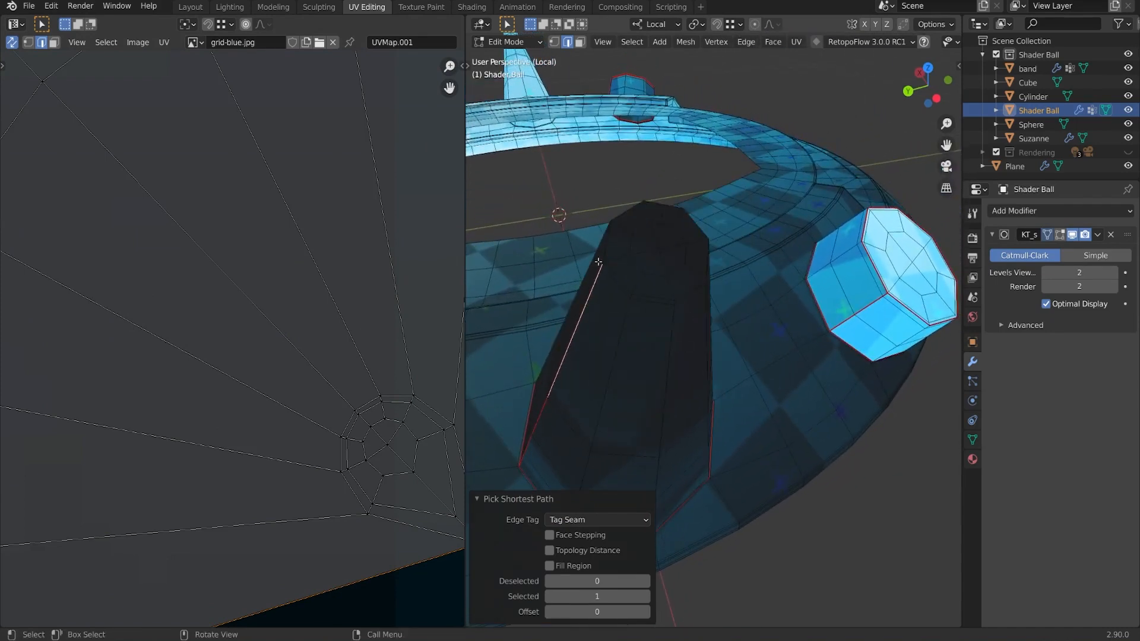
{"action": "left_click", "coordinate": [700, 236], "text": "ctrl"}
{"action": "middle_click_drag", "start_coordinate": [679, 253], "coordinate": [682, 281]}
{"action": "key", "text": "ctrl+z"}
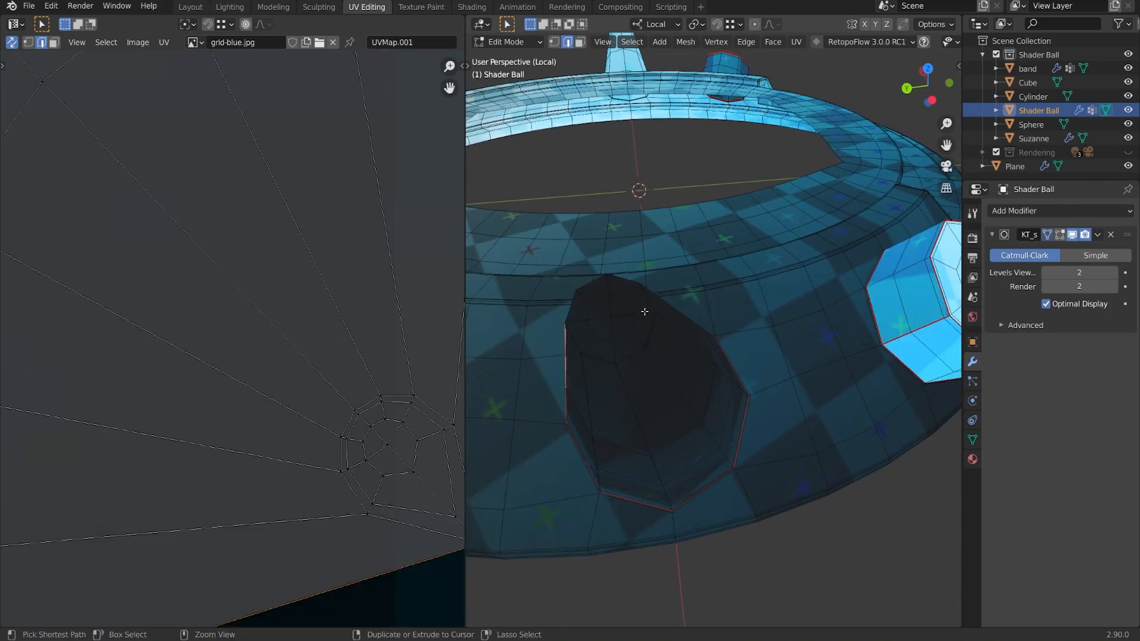
Step: Tag a seam across the spike's tip with Pick Shortest Path and inspect the tip of its unwrapped island
{"action": "left_click", "coordinate": [644, 311], "text": "ctrl"}
{"action": "middle_click_drag", "start_coordinate": [636, 318], "coordinate": [628, 318]}
{"action": "scroll", "coordinate": [304, 286], "scroll_direction": "down", "scroll_amount": 11}
{"action": "middle_click_drag", "start_coordinate": [315, 205], "coordinate": [262, 380]}
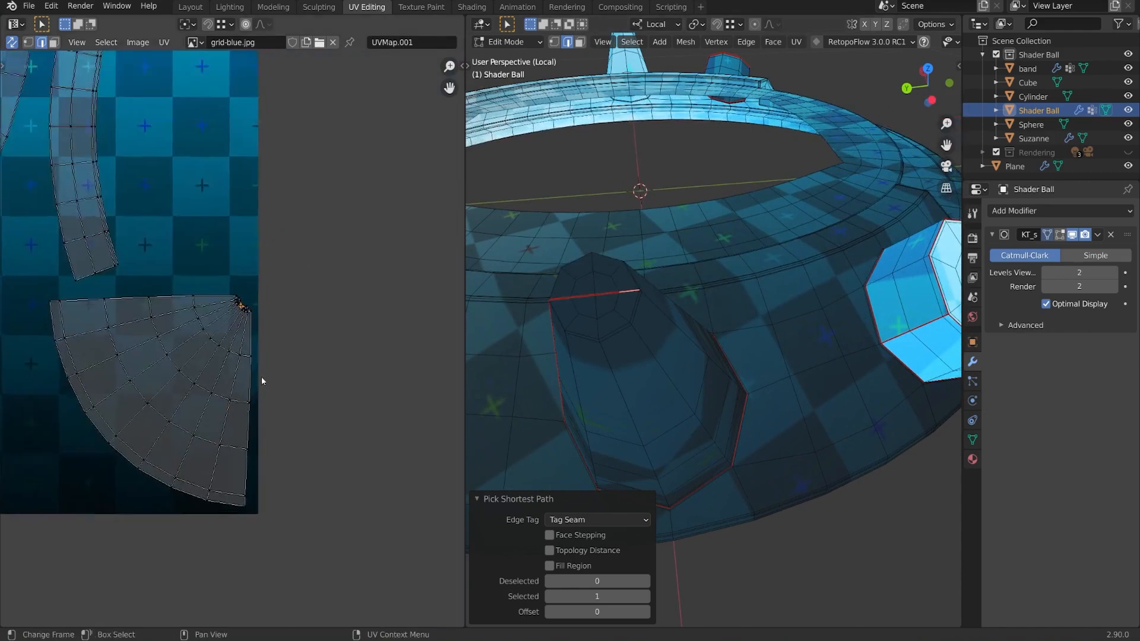
{"action": "scroll", "coordinate": [237, 309], "scroll_direction": "up", "scroll_amount": 6}
{"action": "scroll", "coordinate": [261, 173], "scroll_direction": "up", "scroll_amount": 4}
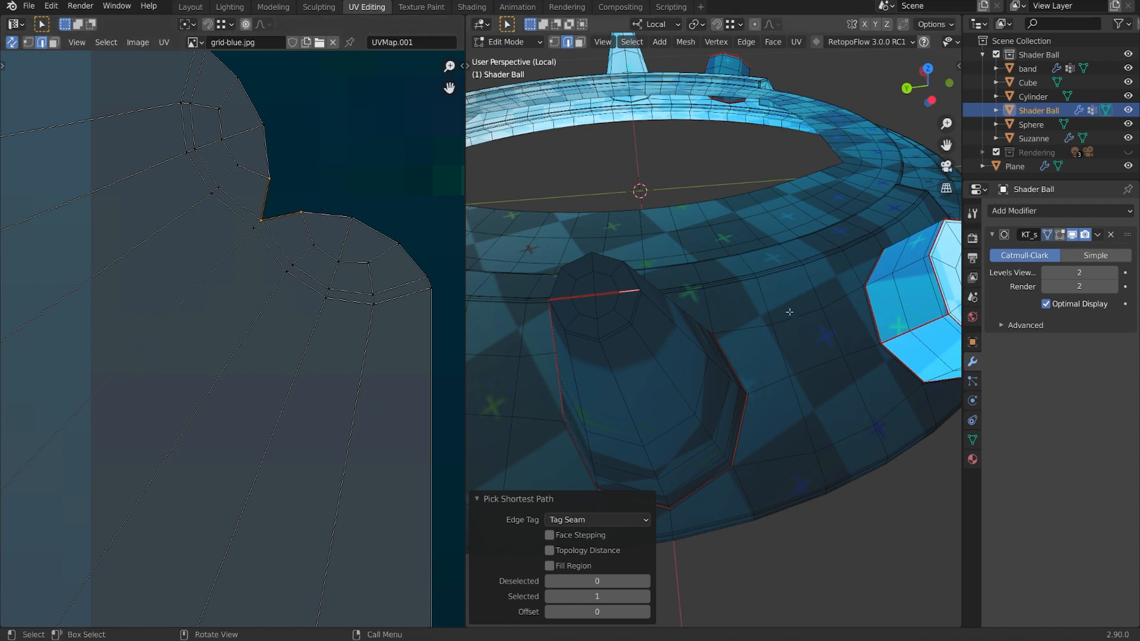
Step: Mark the edge loop around the base of the second spike as a seam
{"action": "scroll", "coordinate": [800, 310], "scroll_direction": "down", "scroll_amount": 9}
{"action": "middle_click_drag", "start_coordinate": [849, 328], "coordinate": [891, 352]}
{"action": "scroll", "coordinate": [834, 374], "scroll_direction": "up", "scroll_amount": 3}
{"action": "middle_click_drag", "start_coordinate": [730, 347], "coordinate": [876, 353], "text": "shift"}
{"action": "scroll", "coordinate": [831, 363], "scroll_direction": "up", "scroll_amount": 2}
{"action": "scroll", "coordinate": [840, 422], "scroll_direction": "up", "scroll_amount": 4}
{"action": "middle_click_drag", "start_coordinate": [709, 383], "coordinate": [581, 332], "text": "shift"}
{"action": "right_click", "coordinate": [826, 311]}
{"action": "left_click", "coordinate": [826, 312]}
Step: Tag a seam up the second spike's side and across its tip with Pick Shortest Path
{"action": "scroll", "coordinate": [712, 332], "scroll_direction": "up", "scroll_amount": 2}
{"action": "middle_click_drag", "start_coordinate": [772, 327], "coordinate": [736, 323]}
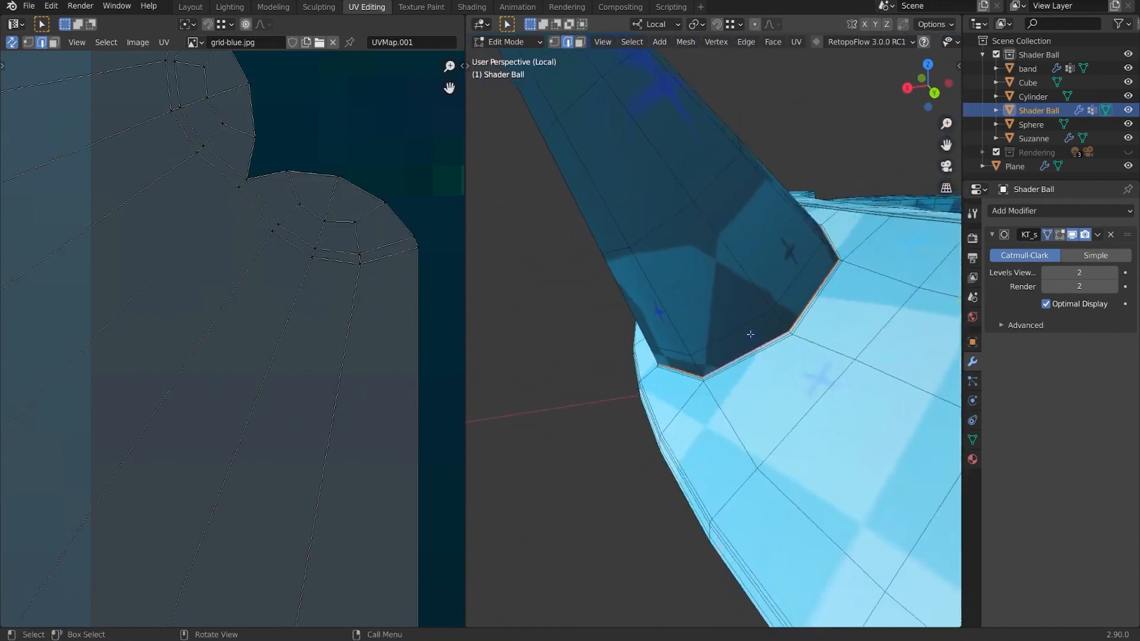
{"action": "scroll", "coordinate": [795, 314], "scroll_direction": "up", "scroll_amount": 2}
{"action": "left_click", "coordinate": [802, 310]}
{"action": "scroll", "coordinate": [721, 231], "scroll_direction": "down", "scroll_amount": 3}
{"action": "middle_click_drag", "start_coordinate": [721, 231], "coordinate": [775, 313]}
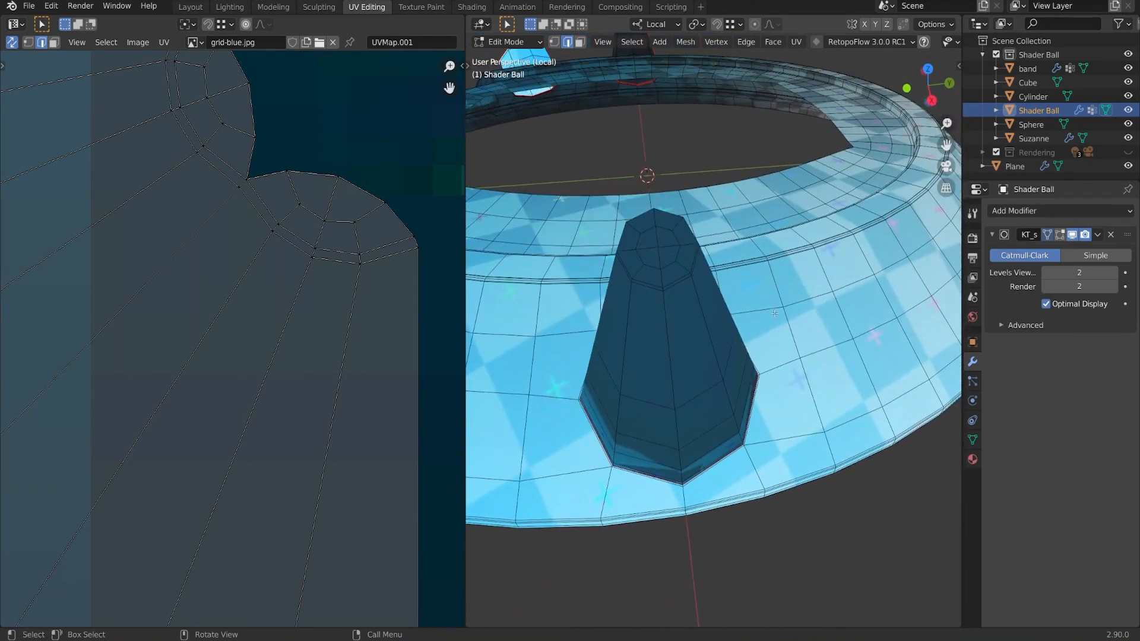
{"action": "left_click", "coordinate": [626, 250], "text": "ctrl"}
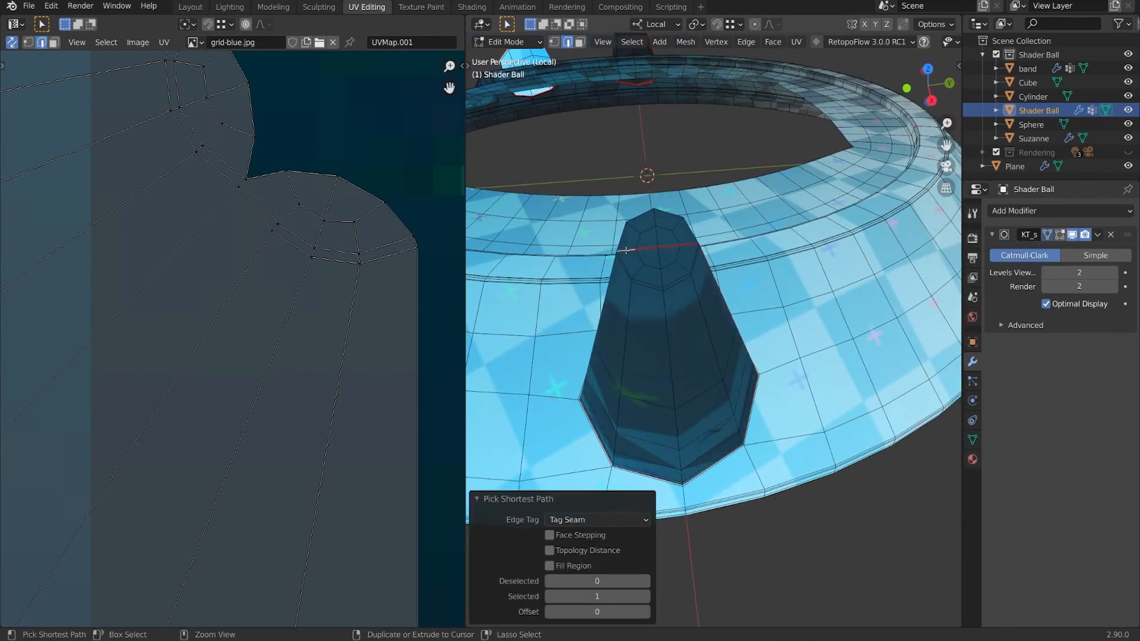
Step: Examine the ring, stud and spike islands in the UV layout and the checker pattern on the base
{"action": "middle_click_drag", "start_coordinate": [699, 394], "coordinate": [674, 360]}
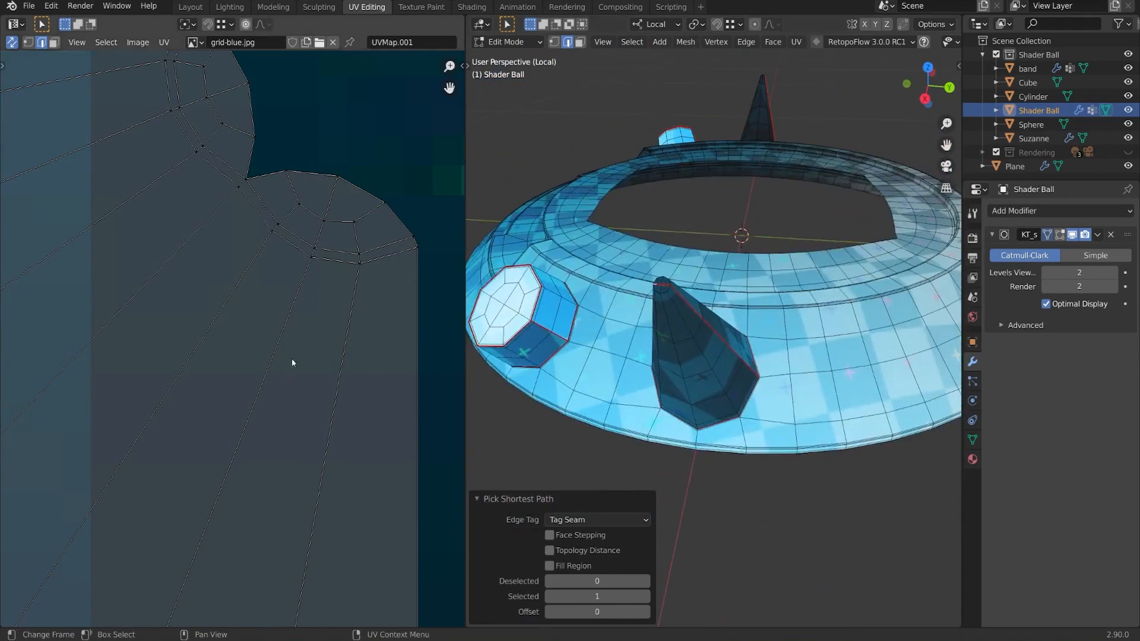
{"action": "scroll", "coordinate": [289, 359], "scroll_direction": "down", "scroll_amount": 10}
{"action": "middle_click_drag", "start_coordinate": [159, 371], "coordinate": [371, 518]}
{"action": "scroll", "coordinate": [351, 469], "scroll_direction": "down", "scroll_amount": 4}
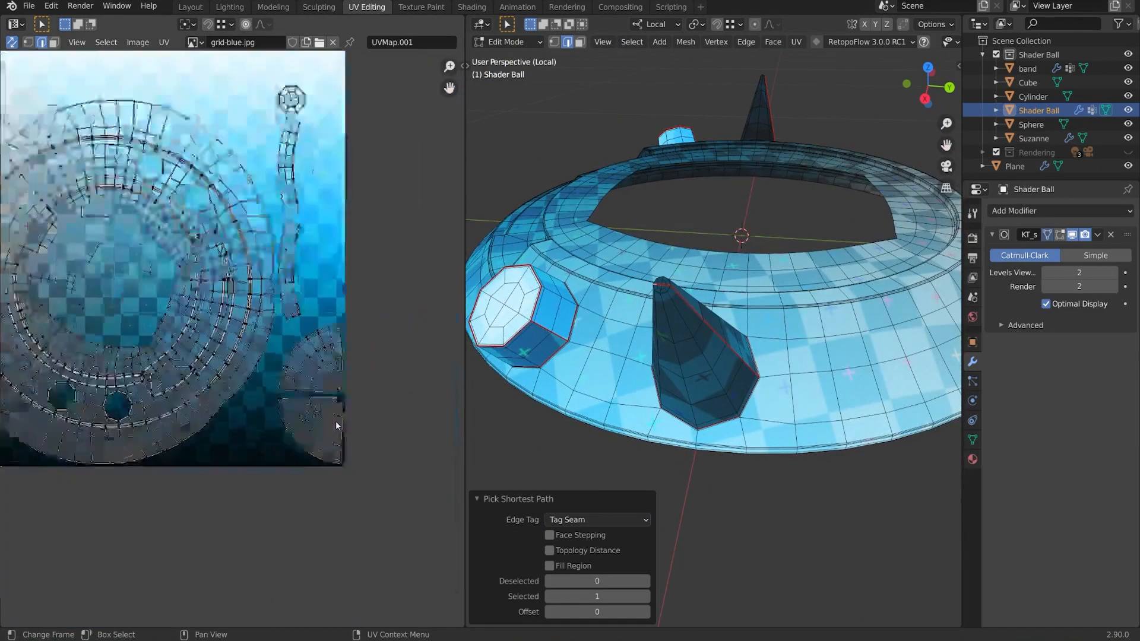
{"action": "middle_click_drag", "start_coordinate": [254, 400], "coordinate": [334, 443]}
{"action": "middle_click_drag", "start_coordinate": [346, 371], "coordinate": [308, 367]}
{"action": "middle_click_drag", "start_coordinate": [623, 351], "coordinate": [766, 389]}
{"action": "middle_click_drag", "start_coordinate": [671, 416], "coordinate": [813, 262], "text": "shift"}
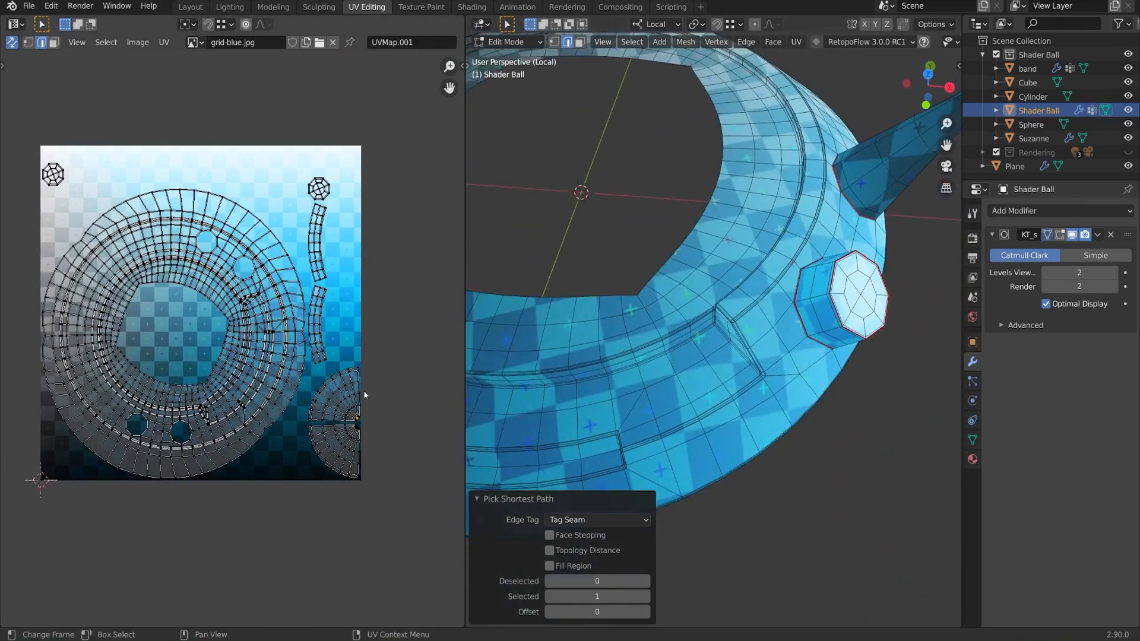
{"action": "scroll", "coordinate": [362, 380], "scroll_direction": "up", "scroll_amount": 5}
{"action": "middle_click_drag", "start_coordinate": [347, 332], "coordinate": [308, 411]}
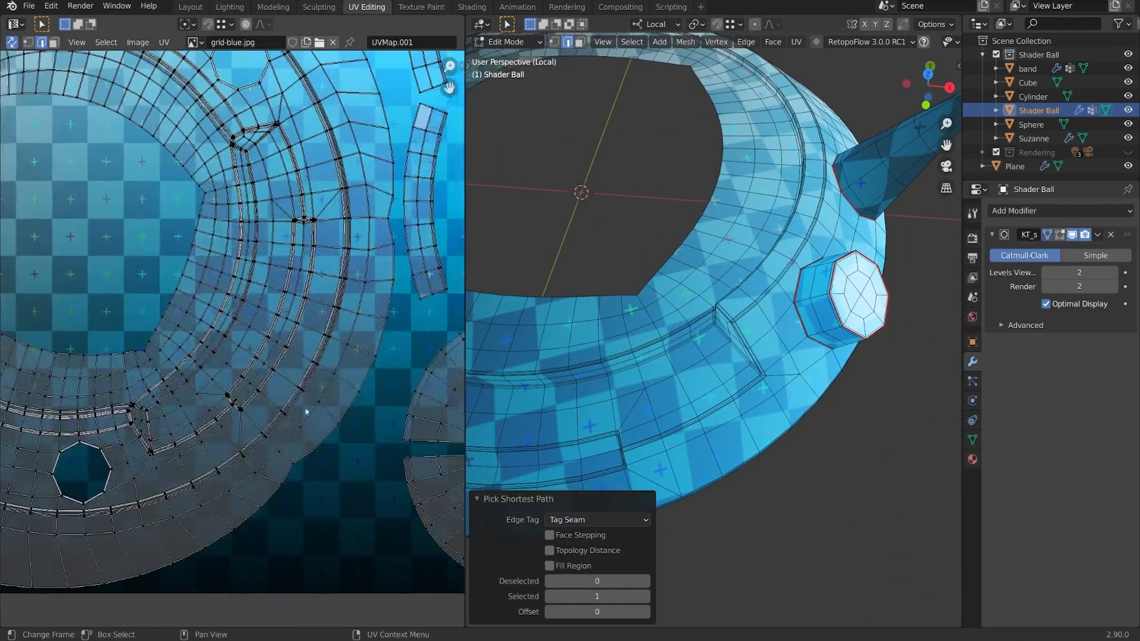
{"action": "middle_click_drag", "start_coordinate": [382, 274], "coordinate": [326, 331]}
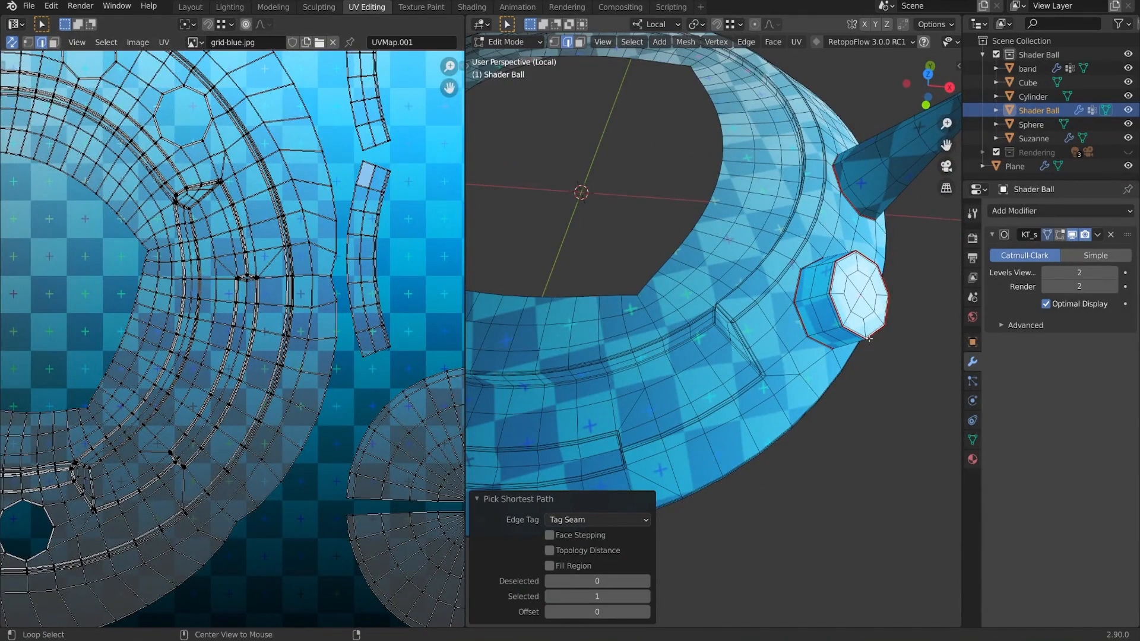
Step: Reveal the hidden ball body, face disc and emblem pieces and clear the selection
{"action": "key", "text": "alt+h"}
{"action": "scroll", "coordinate": [718, 327], "scroll_direction": "down", "scroll_amount": 8}
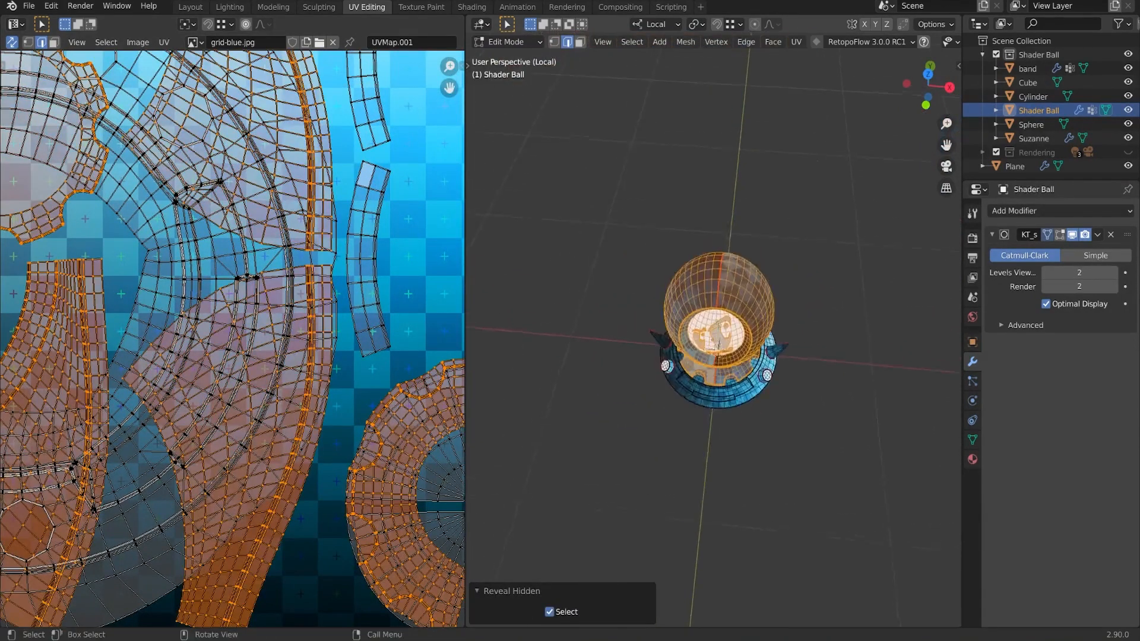
{"action": "scroll", "coordinate": [718, 323], "scroll_direction": "up", "scroll_amount": 4}
{"action": "middle_click_drag", "start_coordinate": [718, 323], "coordinate": [742, 265]}
{"action": "key", "text": "a"}
Step: Select the face disc as linked geometry delimited by material and hide it
{"action": "scroll", "coordinate": [262, 333], "scroll_direction": "down", "scroll_amount": 4}
{"action": "middle_click_drag", "start_coordinate": [287, 327], "coordinate": [324, 338]}
{"action": "scroll", "coordinate": [299, 331], "scroll_direction": "up", "scroll_amount": 2}
{"action": "scroll", "coordinate": [324, 338], "scroll_direction": "down", "scroll_amount": 1}
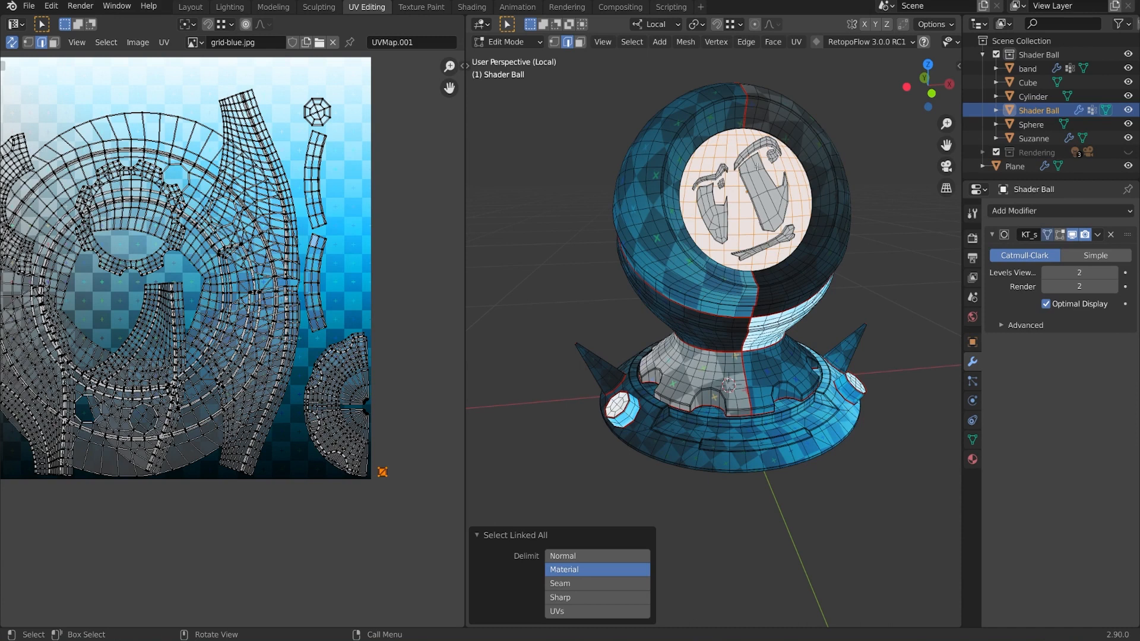
{"action": "key", "text": "h"}
Step: Select all remaining UV islands, average their scale and pack them into the UV square
{"action": "middle_click_drag", "start_coordinate": [96, 254], "coordinate": [184, 310]}
{"action": "key", "text": "a"}
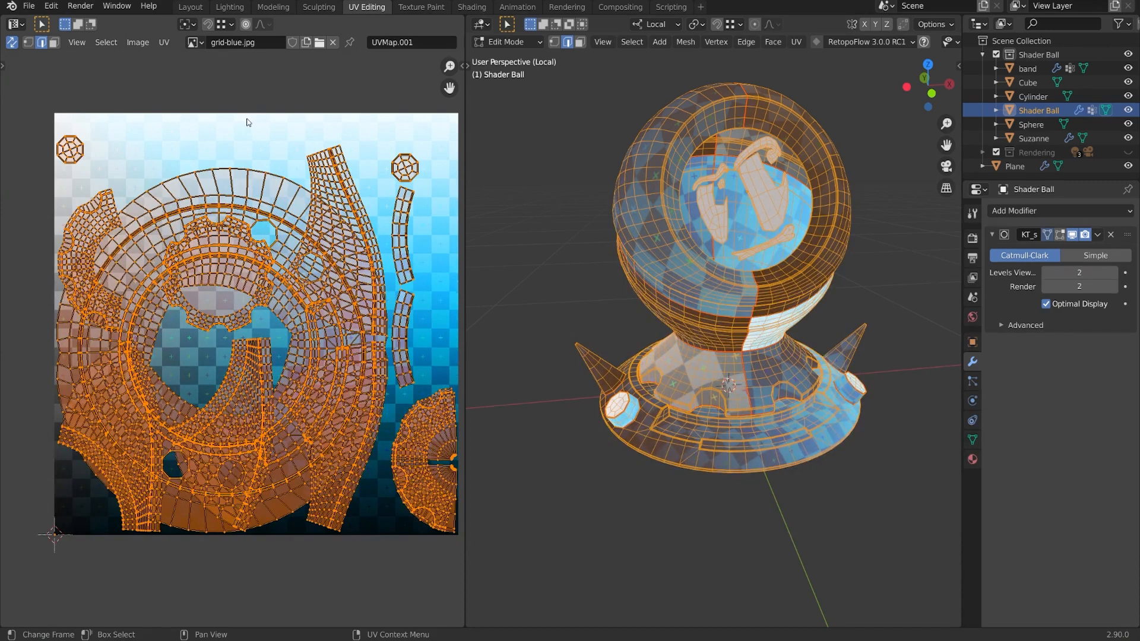
{"action": "left_click", "coordinate": [165, 42]}
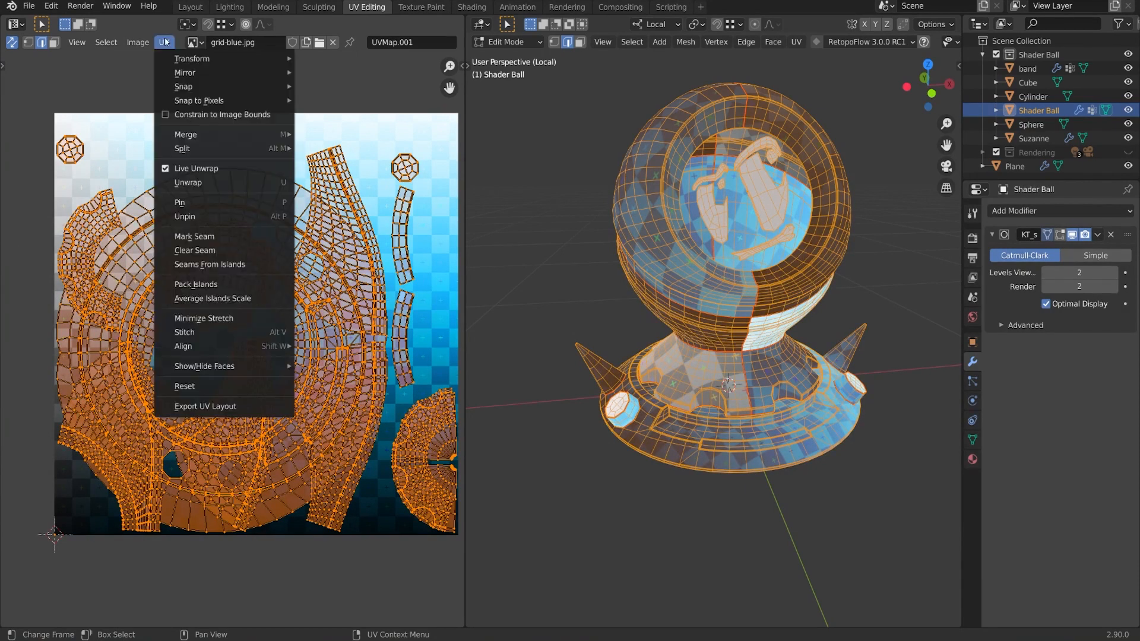
{"action": "left_click", "coordinate": [251, 299]}
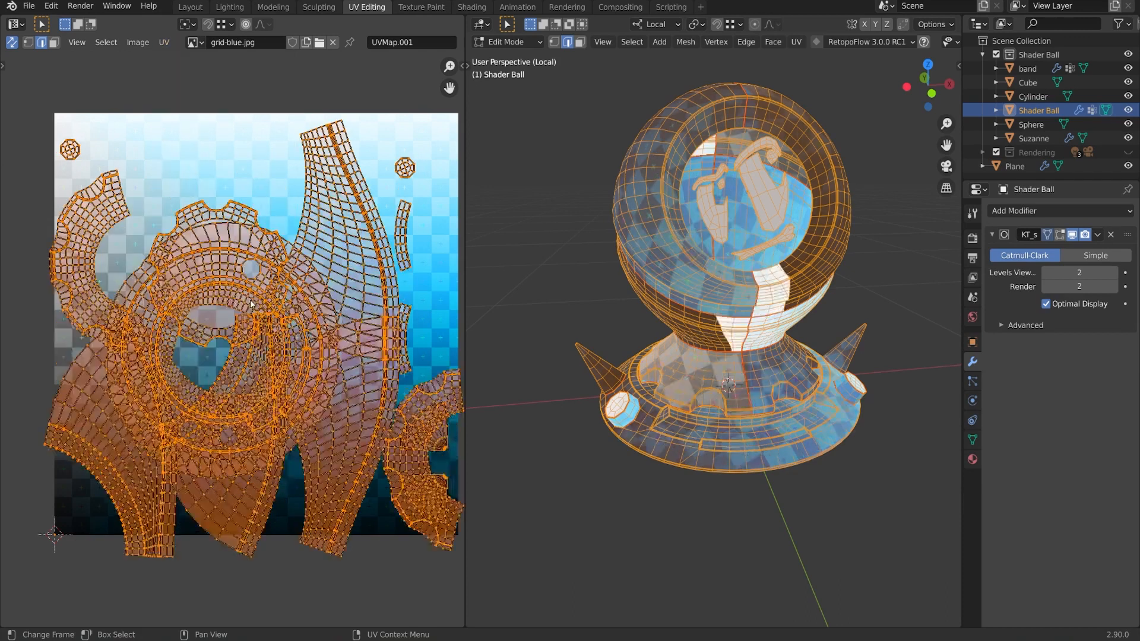
{"action": "left_click", "coordinate": [164, 43]}
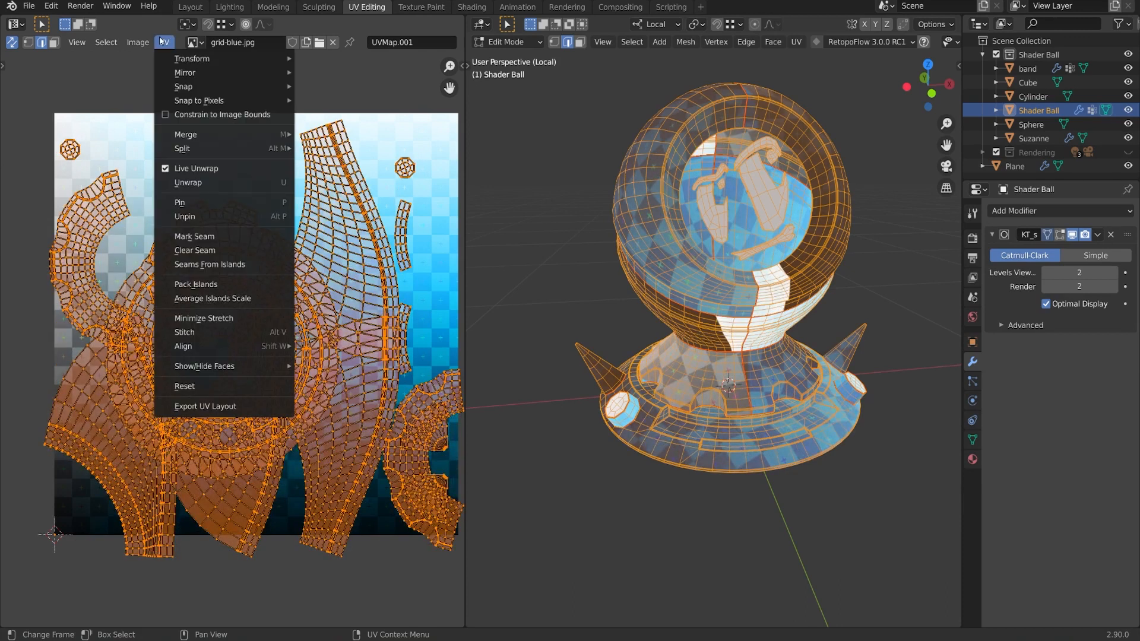
{"action": "left_click", "coordinate": [224, 288]}
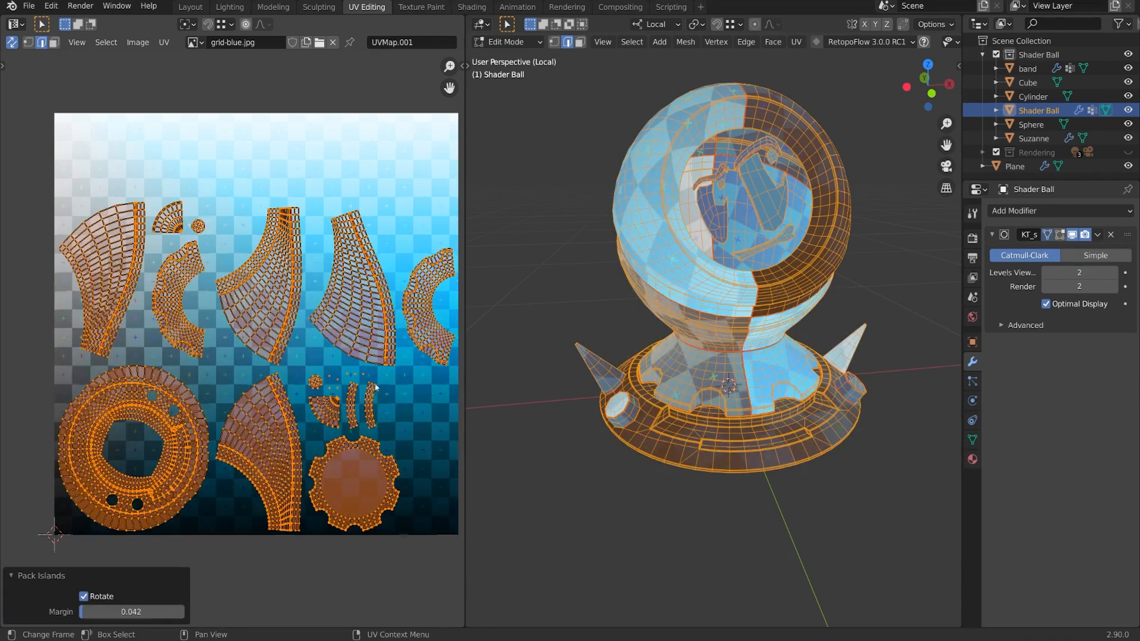
Step: Clear the selection and enable the Stretching overlay in the UV editor
{"action": "middle_click_drag", "start_coordinate": [374, 381], "coordinate": [347, 375]}
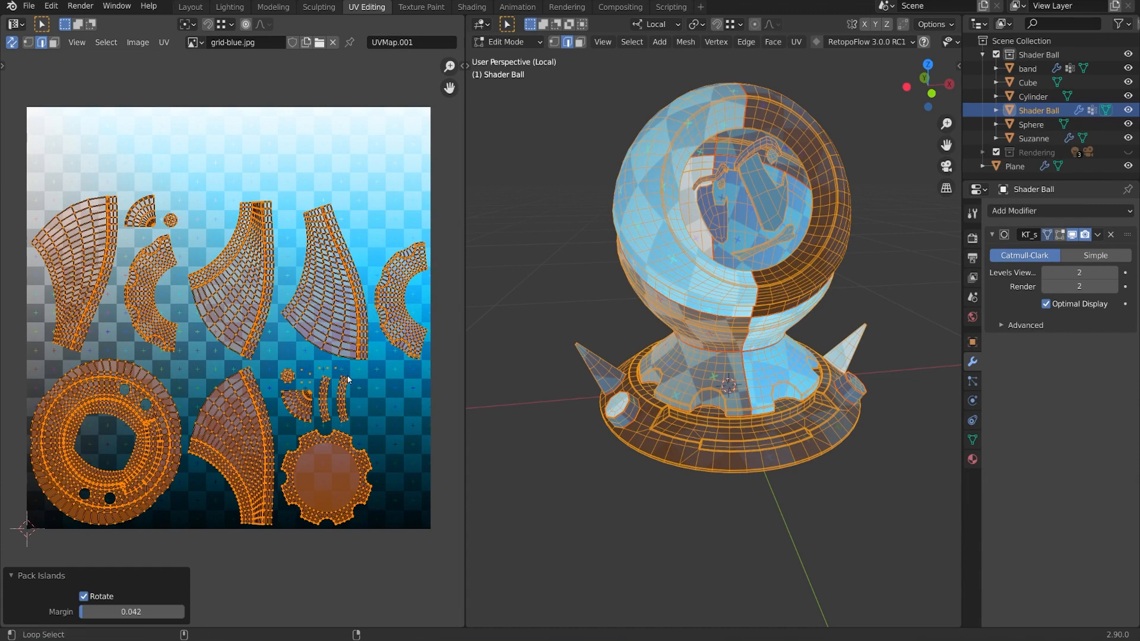
{"action": "key", "text": "alt+a"}
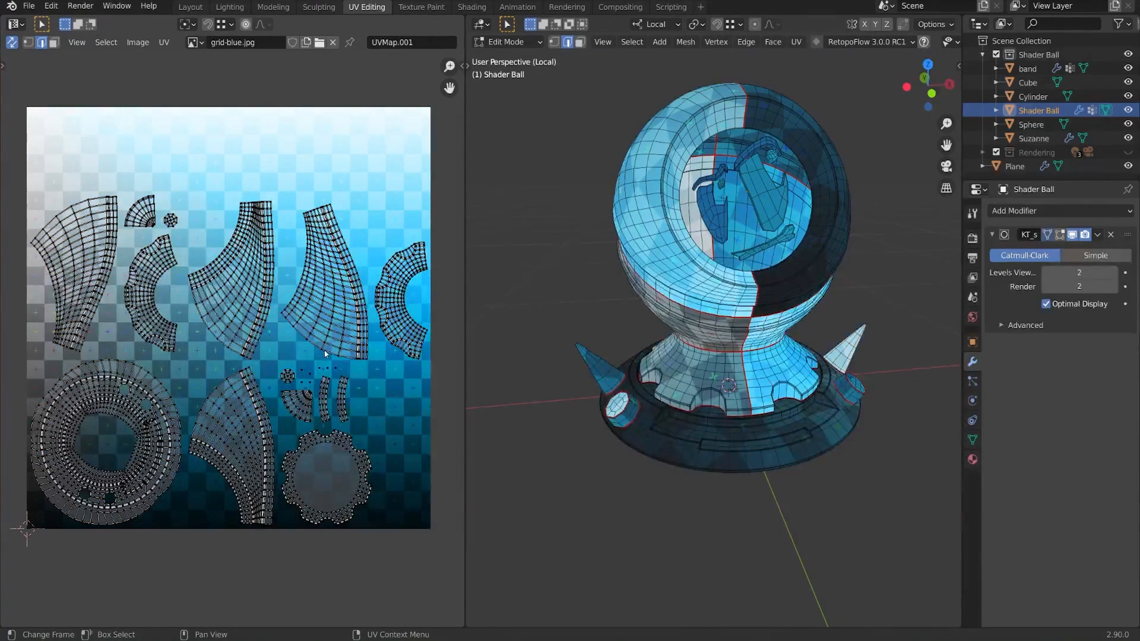
{"action": "key", "text": "n"}
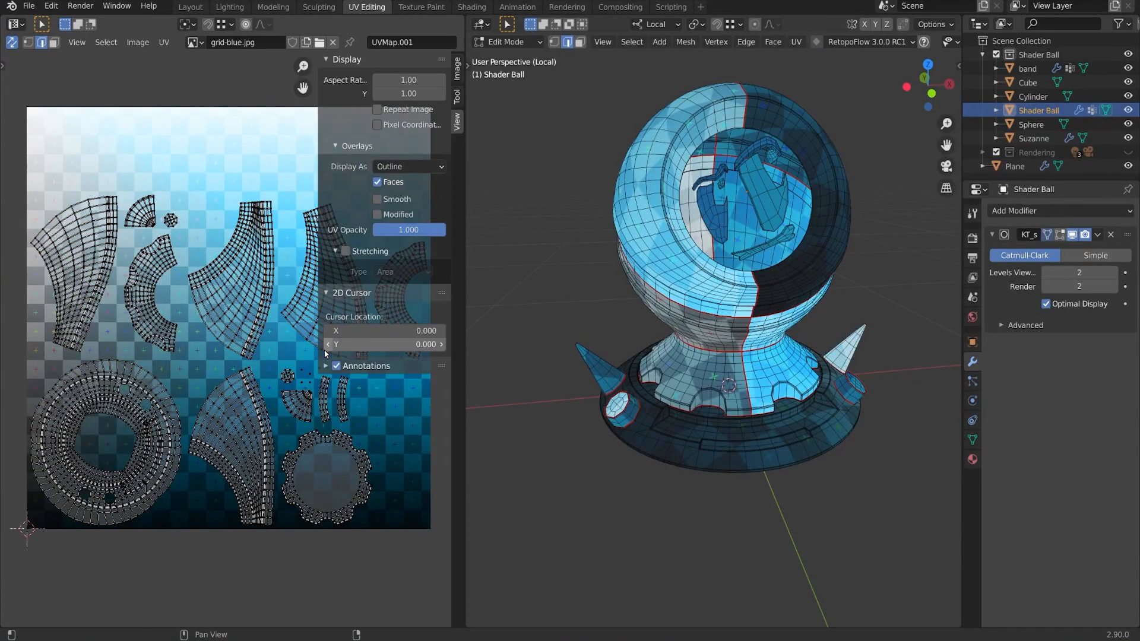
{"action": "scroll", "coordinate": [215, 314], "scroll_direction": "down", "scroll_amount": 1}
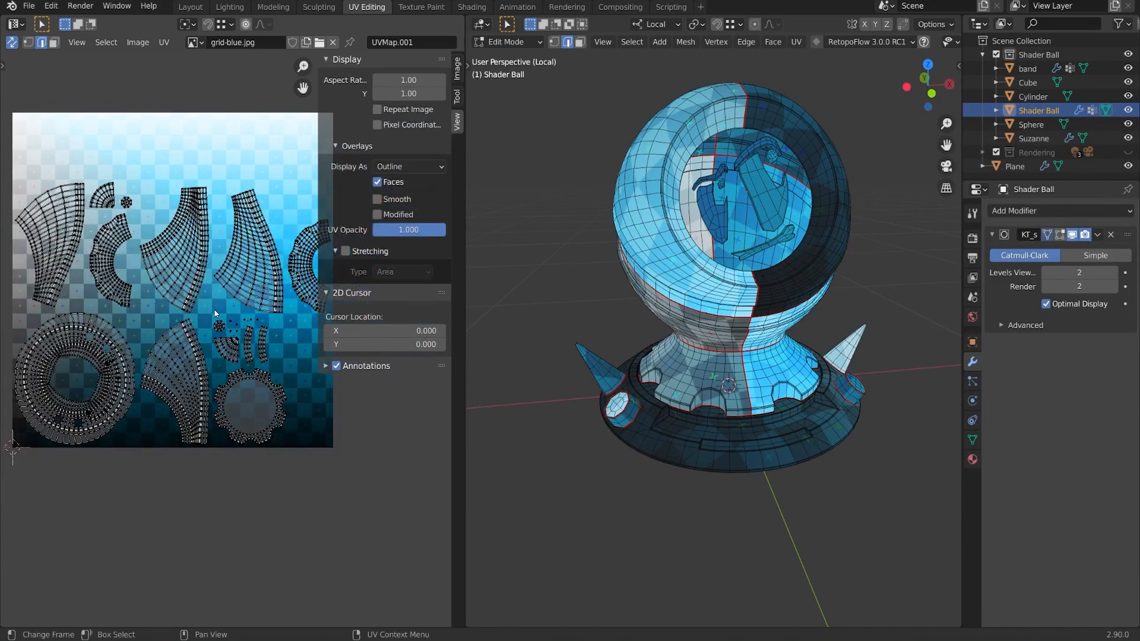
{"action": "scroll", "coordinate": [215, 313], "scroll_direction": "down", "scroll_amount": 2}
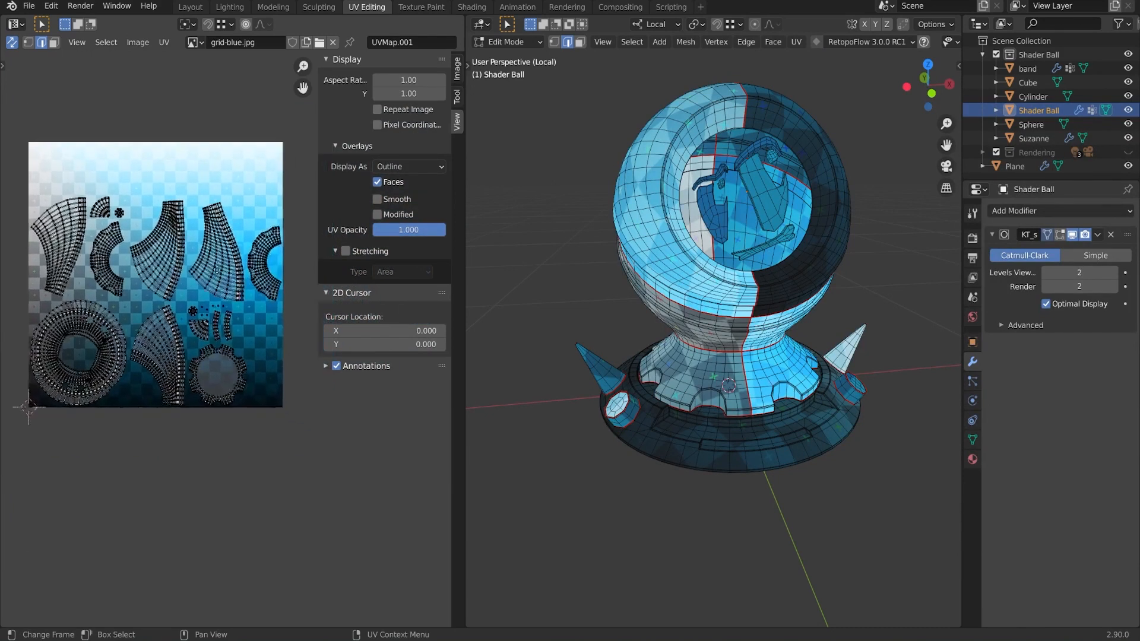
{"action": "scroll", "coordinate": [206, 356], "scroll_direction": "up", "scroll_amount": 1}
{"action": "middle_click_drag", "start_coordinate": [212, 349], "coordinate": [227, 355]}
{"action": "scroll", "coordinate": [227, 355], "scroll_direction": "down", "scroll_amount": 1}
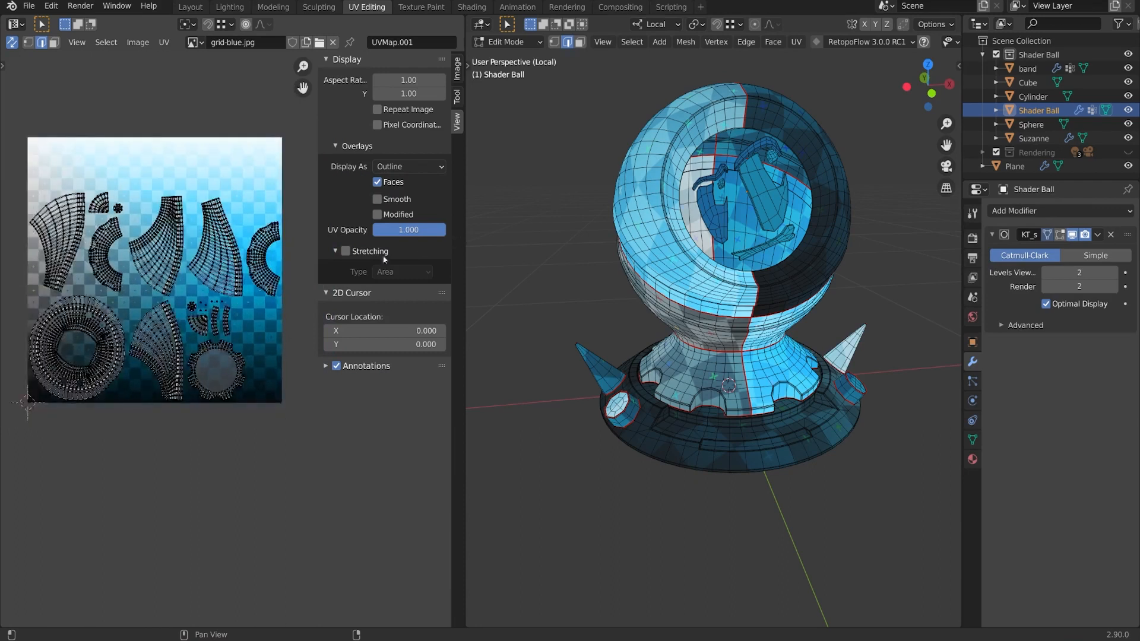
{"action": "left_click", "coordinate": [345, 251]}
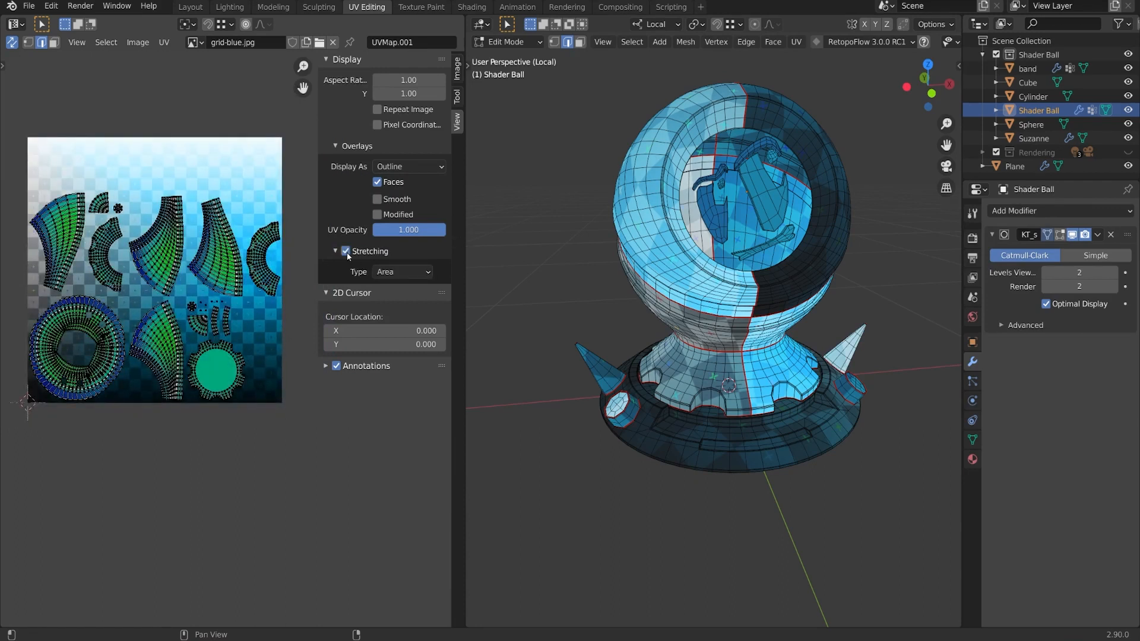
Step: Examine the area stretching colours across the base, body and ring islands
{"action": "middle_click_drag", "start_coordinate": [126, 370], "coordinate": [294, 375]}
{"action": "scroll", "coordinate": [113, 348], "scroll_direction": "up", "scroll_amount": 2}
{"action": "scroll", "coordinate": [211, 336], "scroll_direction": "up", "scroll_amount": 2}
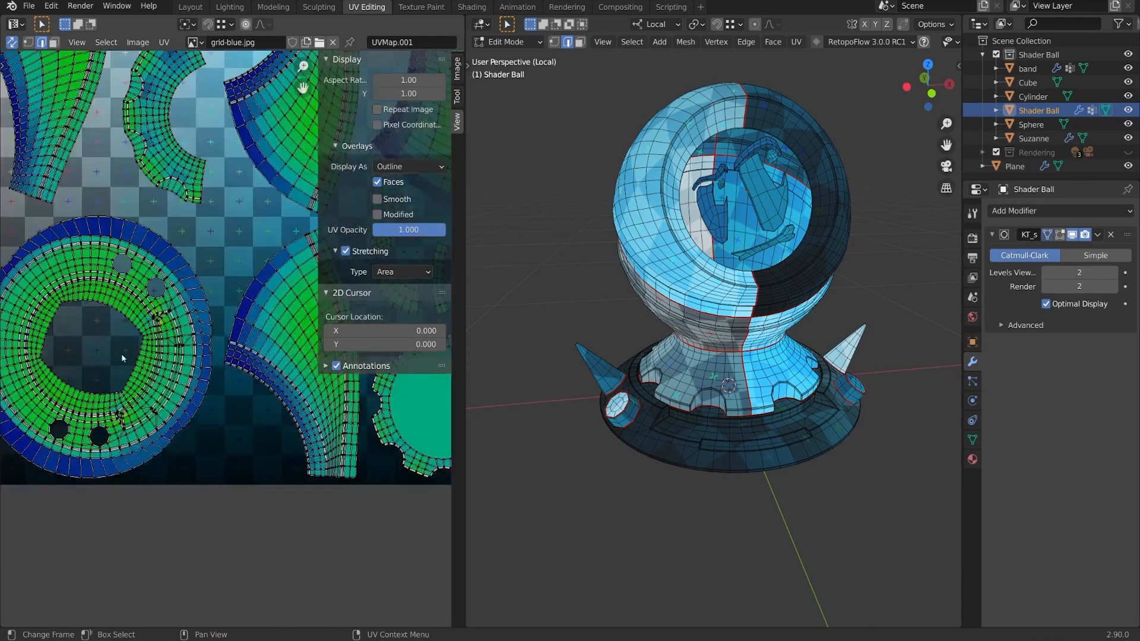
{"action": "middle_click_drag", "start_coordinate": [133, 354], "coordinate": [186, 525]}
{"action": "scroll", "coordinate": [201, 329], "scroll_direction": "up", "scroll_amount": 1}
{"action": "scroll", "coordinate": [329, 405], "scroll_direction": "up", "scroll_amount": 2}
{"action": "scroll", "coordinate": [329, 402], "scroll_direction": "down", "scroll_amount": 4}
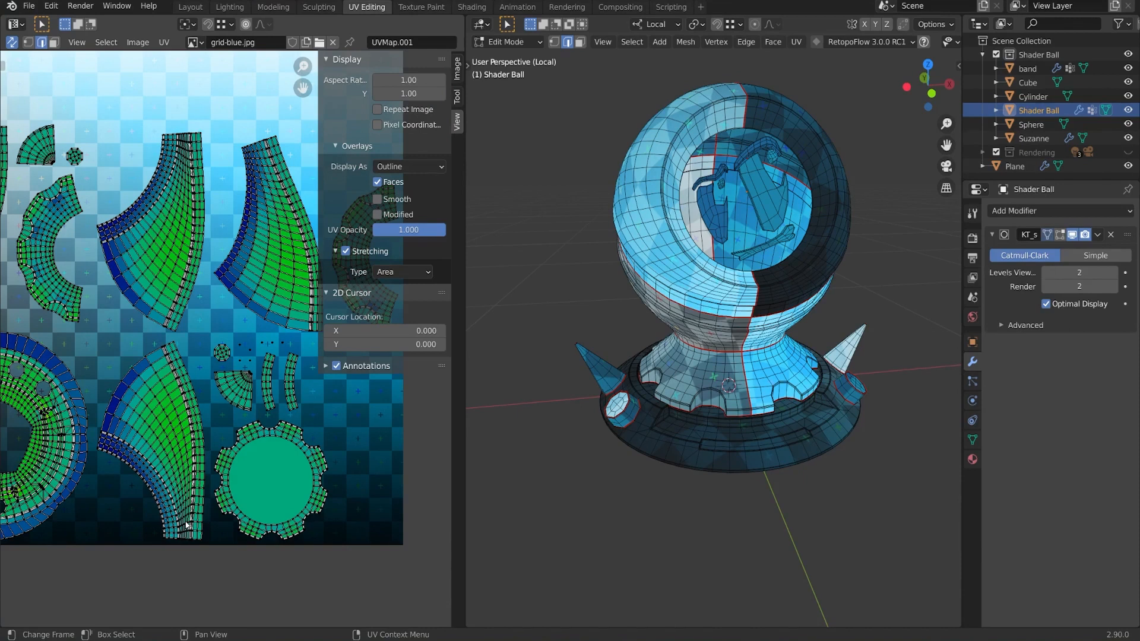
Step: Set the stretching display type to Angle and examine the distortion around the scalloped rims and the base island's panel corners
{"action": "left_click", "coordinate": [392, 272]}
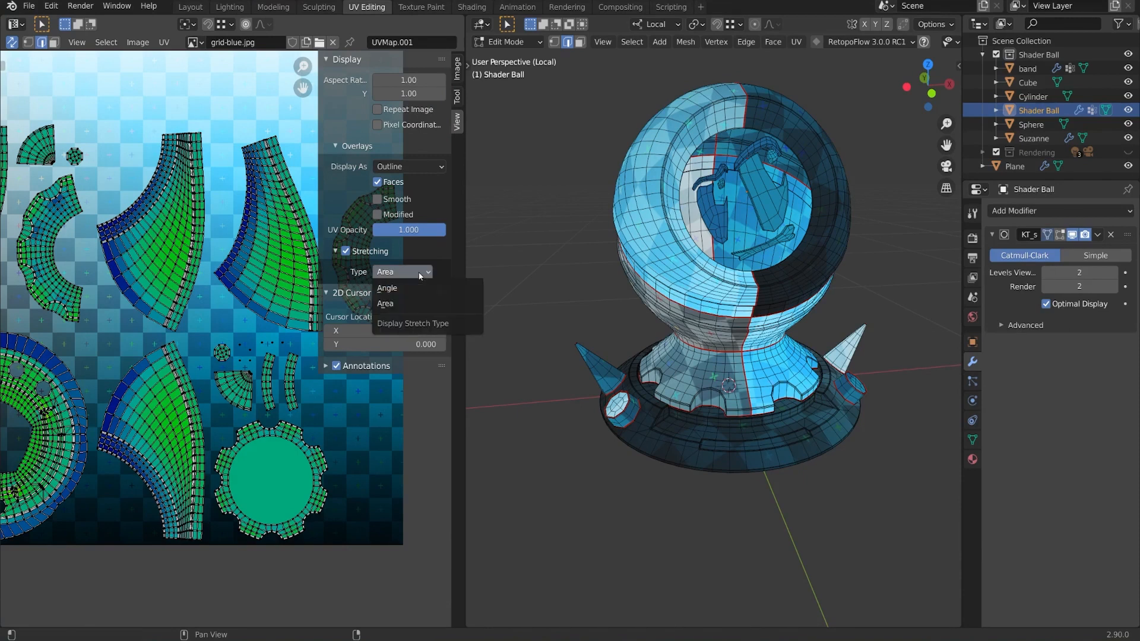
{"action": "left_click", "coordinate": [399, 288]}
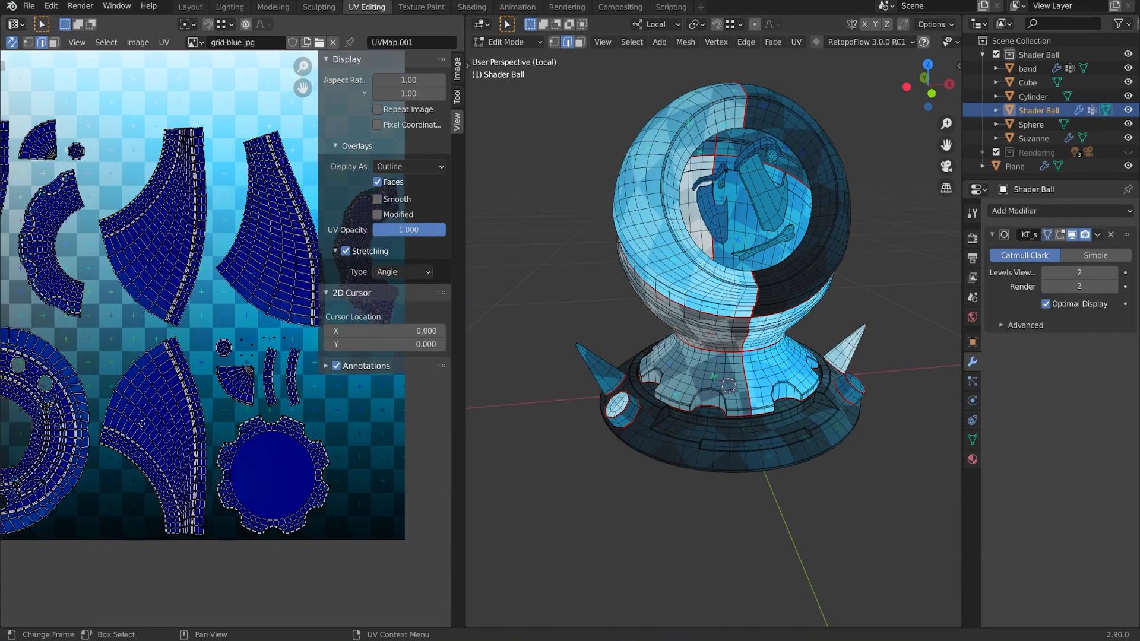
{"action": "scroll", "coordinate": [162, 441], "scroll_direction": "up", "scroll_amount": 2}
{"action": "middle_click_drag", "start_coordinate": [162, 441], "coordinate": [373, 553]}
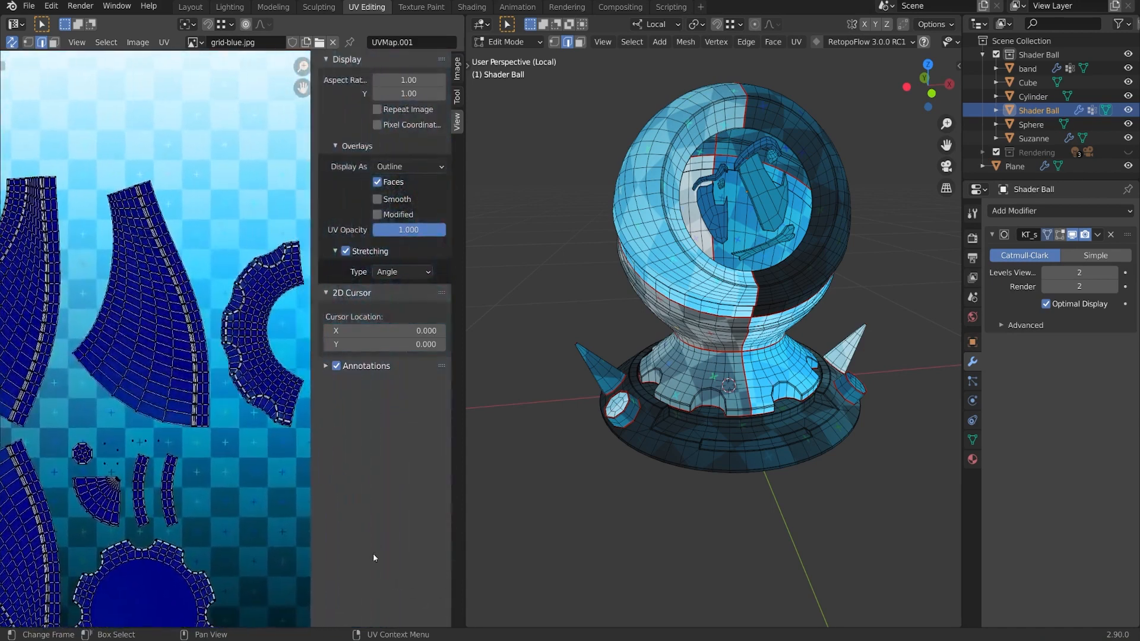
{"action": "scroll", "coordinate": [257, 502], "scroll_direction": "up", "scroll_amount": 3}
{"action": "scroll", "coordinate": [249, 496], "scroll_direction": "down", "scroll_amount": 5}
{"action": "scroll", "coordinate": [237, 393], "scroll_direction": "up", "scroll_amount": 8}
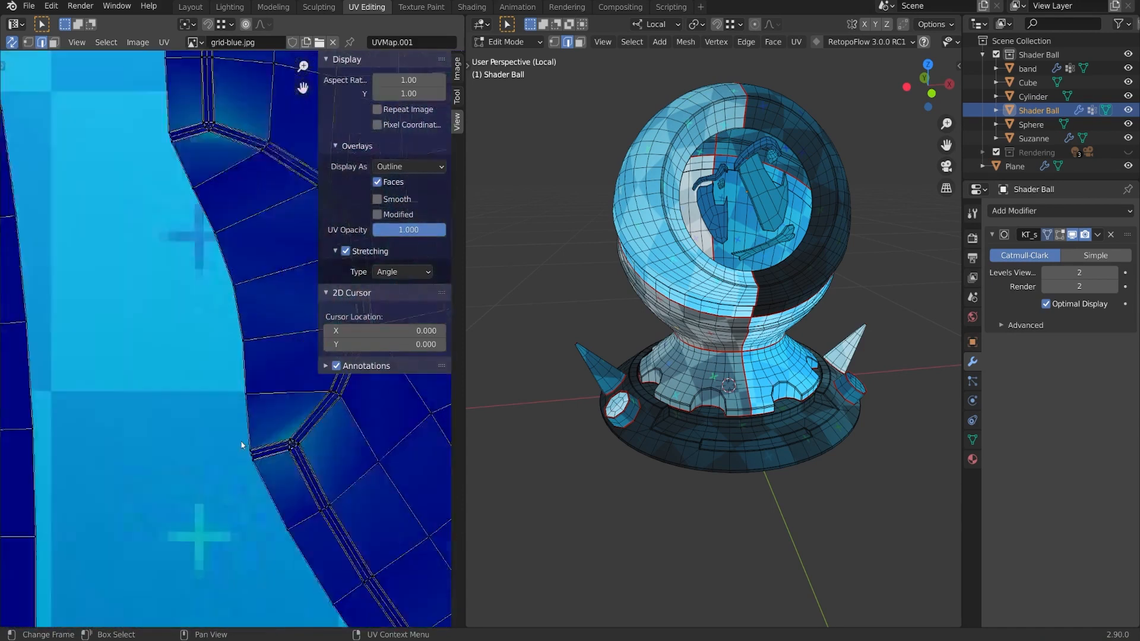
{"action": "scroll", "coordinate": [366, 458], "scroll_direction": "down", "scroll_amount": 4}
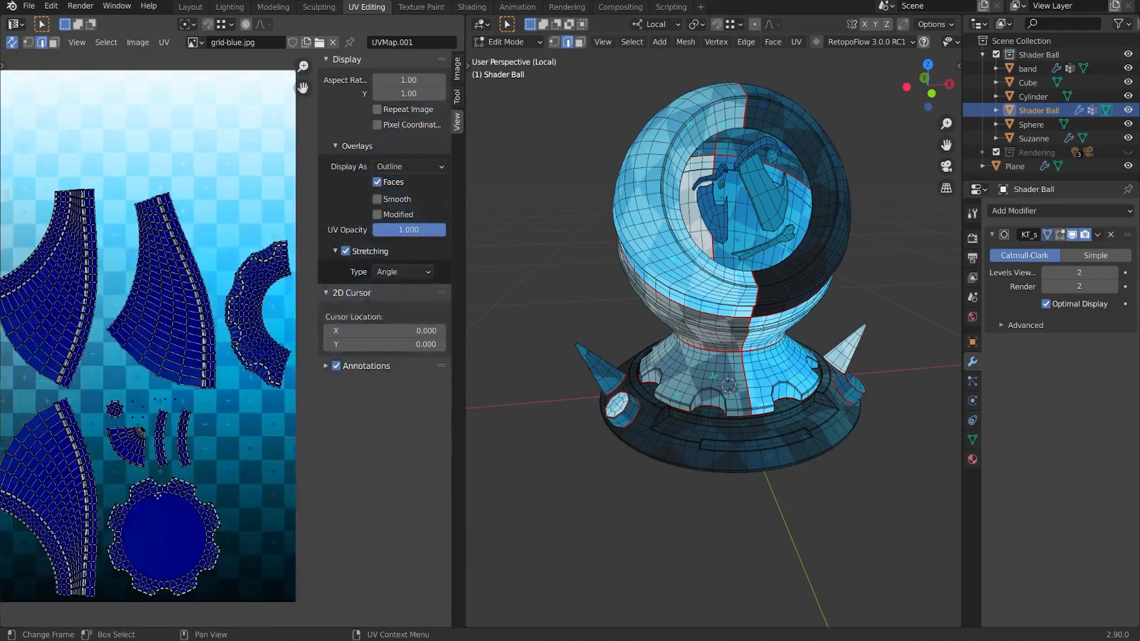
{"action": "scroll", "coordinate": [274, 448], "scroll_direction": "up", "scroll_amount": 4}
{"action": "scroll", "coordinate": [282, 439], "scroll_direction": "up", "scroll_amount": 4}
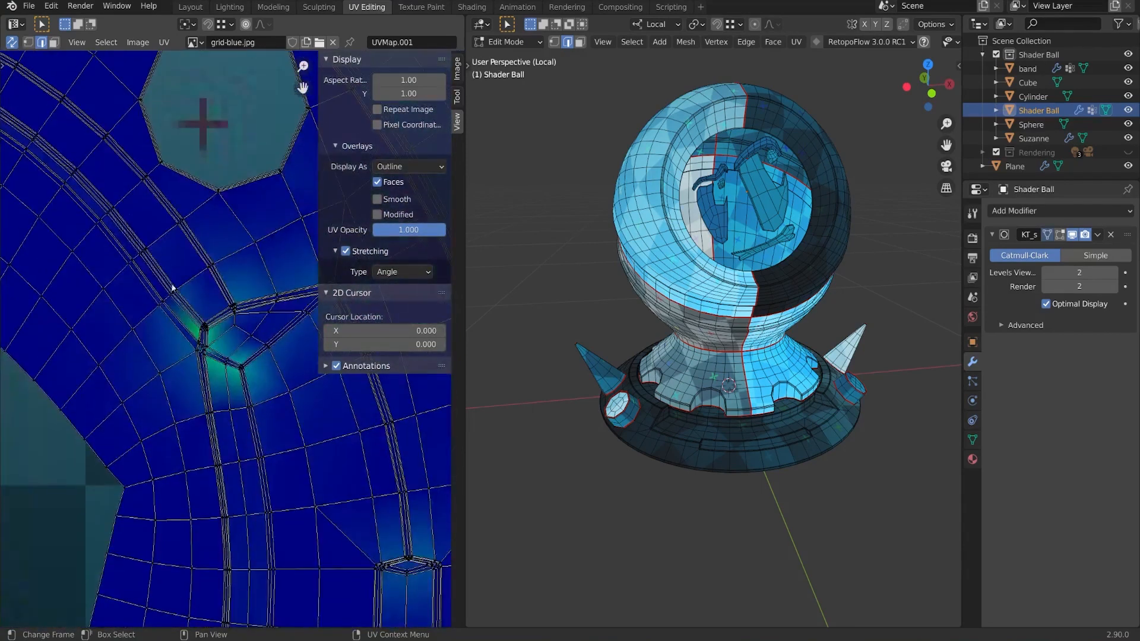
{"action": "scroll", "coordinate": [207, 448], "scroll_direction": "down", "scroll_amount": 3}
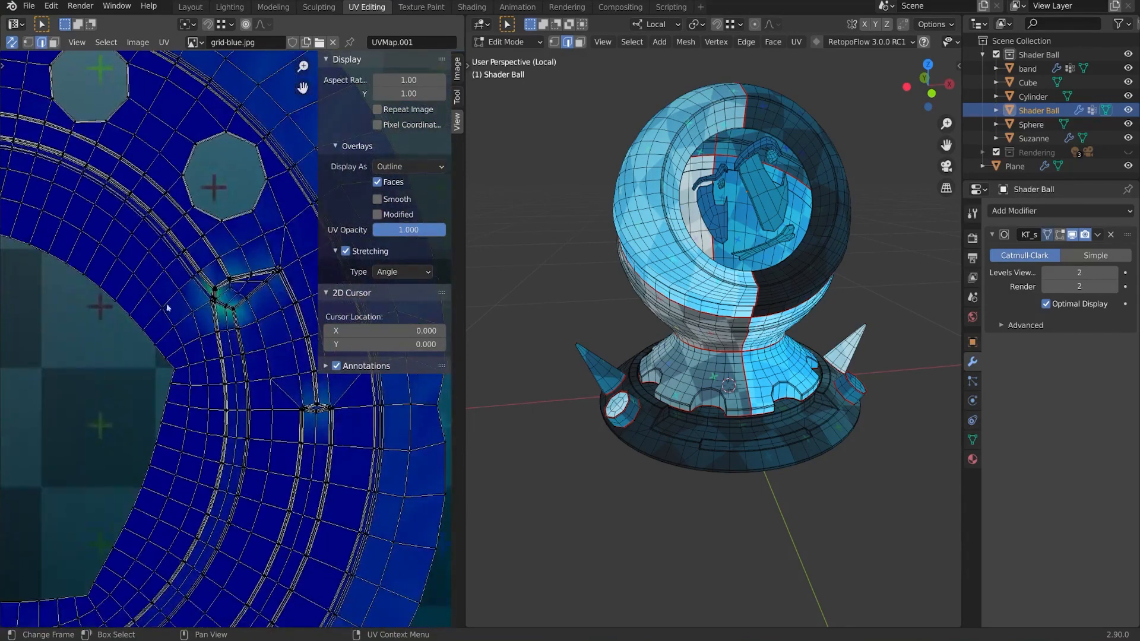
Step: Select the edge loop along the base's recessed panel, including the short edges at its inner corner
{"action": "middle_click_drag", "start_coordinate": [812, 427], "coordinate": [794, 463]}
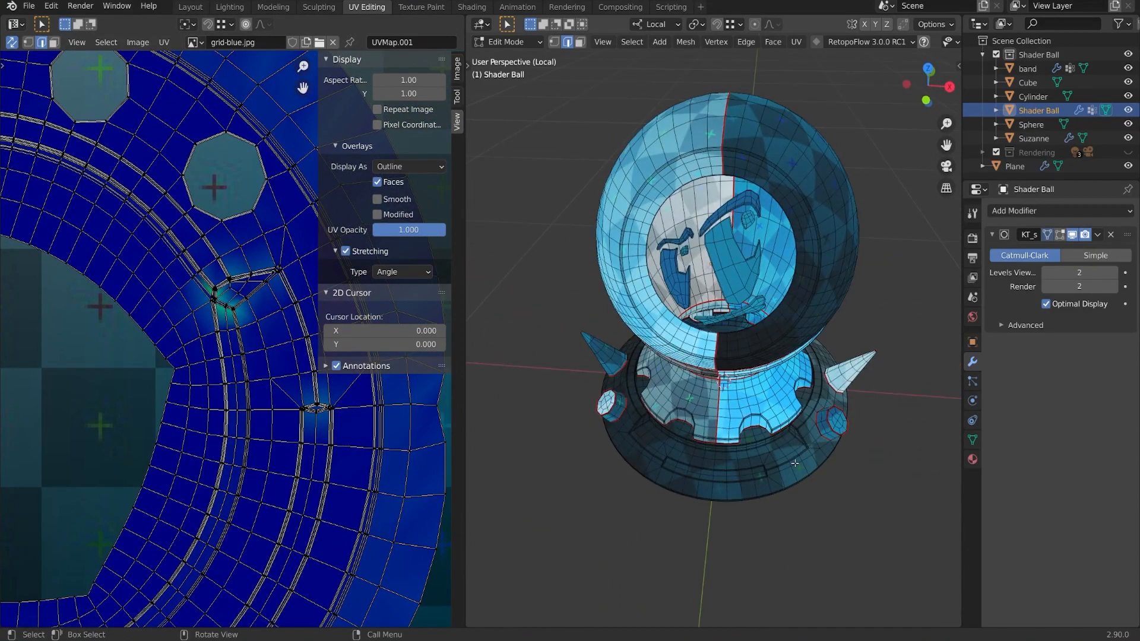
{"action": "scroll", "coordinate": [795, 463], "scroll_direction": "up", "scroll_amount": 10}
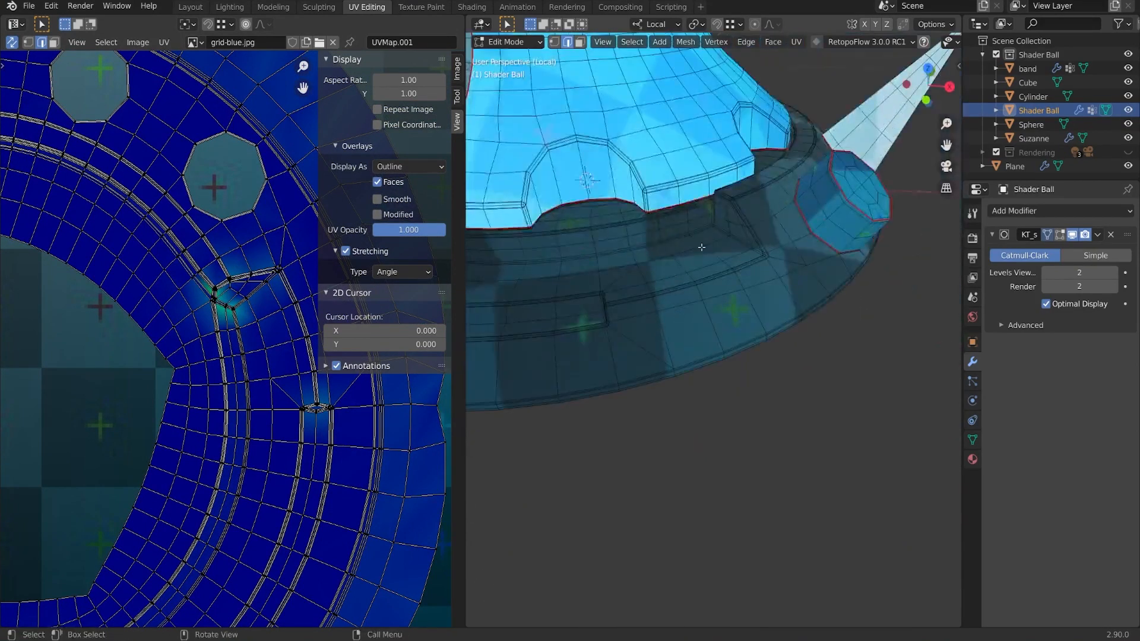
{"action": "middle_click_drag", "start_coordinate": [684, 266], "coordinate": [768, 295], "text": "shift"}
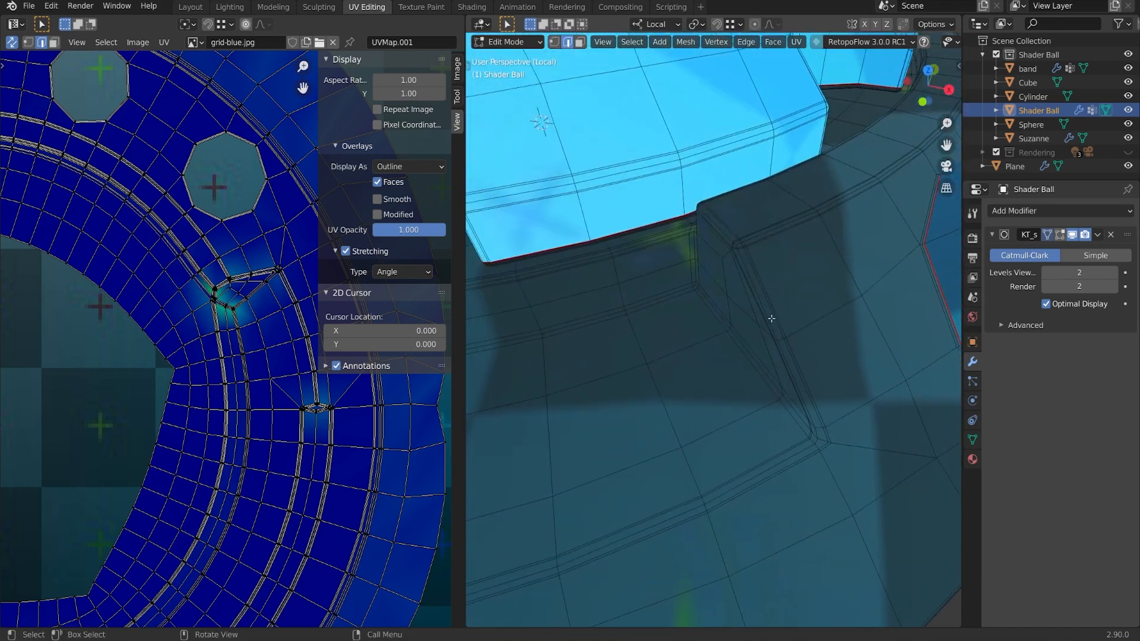
{"action": "scroll", "coordinate": [772, 319], "scroll_direction": "down", "scroll_amount": 3}
{"action": "scroll", "coordinate": [829, 300], "scroll_direction": "up", "scroll_amount": 4}
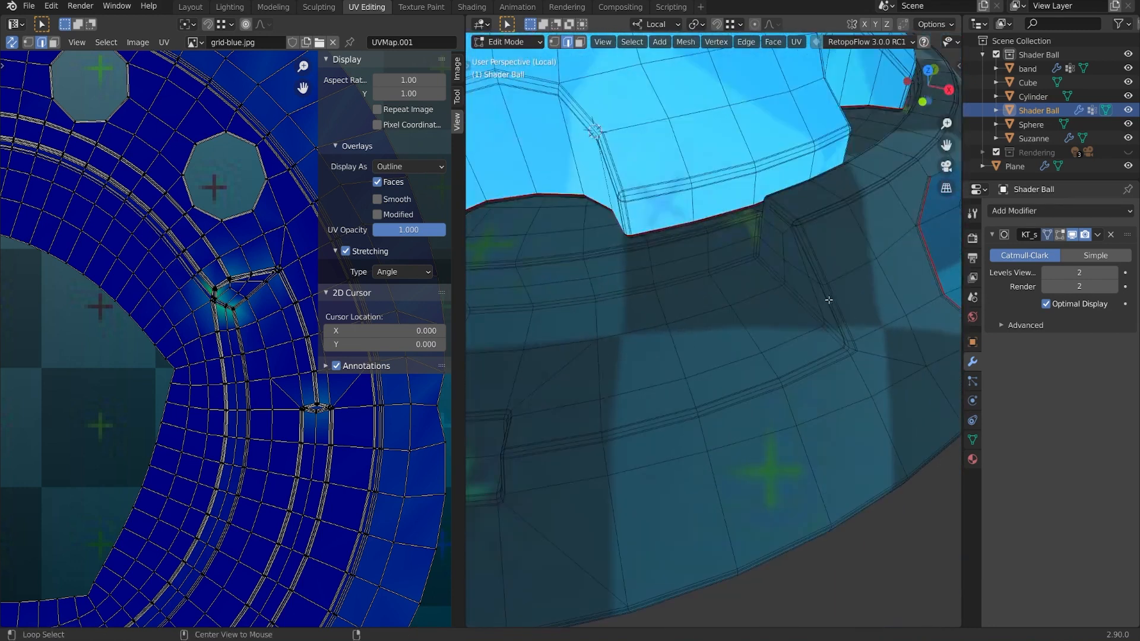
{"action": "left_click", "coordinate": [829, 299], "text": "alt"}
{"action": "middle_click_drag", "start_coordinate": [829, 308], "coordinate": [818, 324]}
{"action": "scroll", "coordinate": [818, 324], "scroll_direction": "up", "scroll_amount": 5}
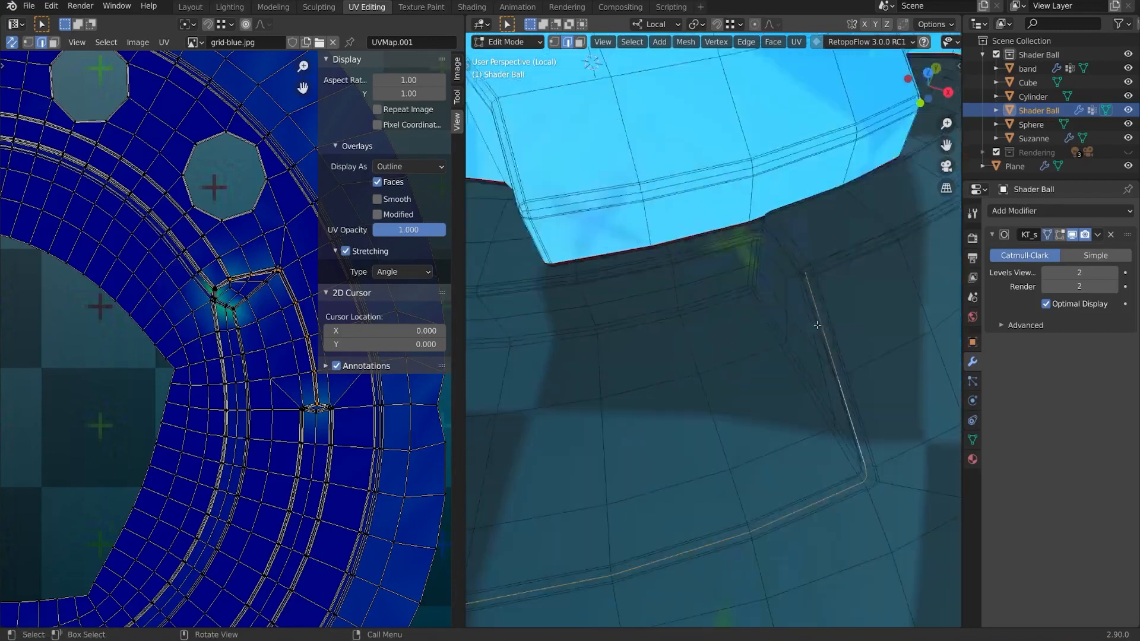
{"action": "left_click", "coordinate": [852, 180], "text": "alt+shift"}
Step: Add the edge loop running around the top of the small rectangular inset on the base to the selection
{"action": "scroll", "coordinate": [817, 376], "scroll_direction": "down", "scroll_amount": 5}
{"action": "mouse_move", "coordinate": [817, 377]}
{"action": "middle_mouse_down"}
{"action": "mouse_move", "coordinate": [865, 374]}
{"action": "mouse_move", "coordinate": [831, 380]}
{"action": "middle_mouse_up"}
{"action": "scroll", "coordinate": [827, 381], "scroll_direction": "up", "scroll_amount": 3}
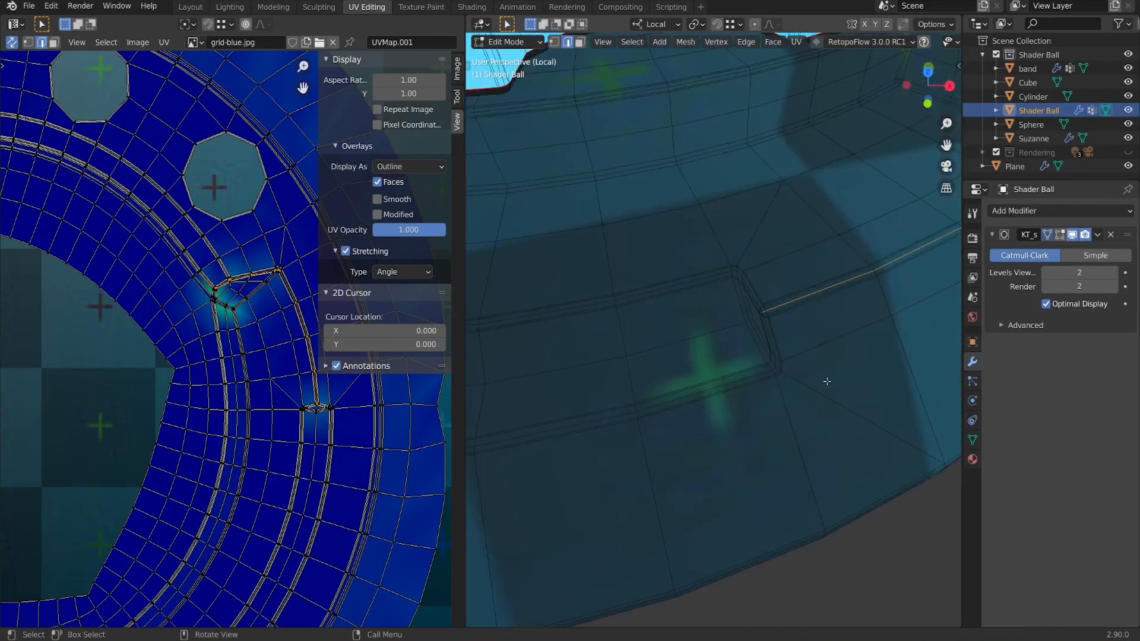
{"action": "middle_click_drag", "start_coordinate": [776, 342], "coordinate": [833, 345]}
{"action": "scroll", "coordinate": [833, 345], "scroll_direction": "up", "scroll_amount": 4}
{"action": "left_click", "coordinate": [851, 285], "text": "alt+shift"}
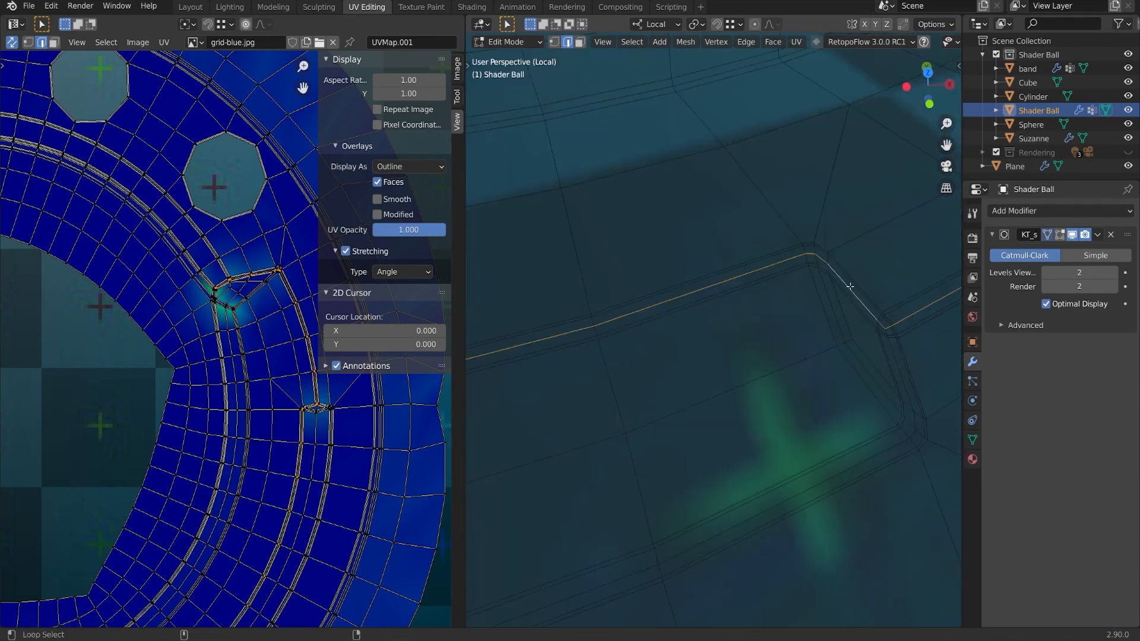
Step: Extend the selection past the inset with the adjoining edge loop and the inner corner edges at the panel's opposite end
{"action": "scroll", "coordinate": [849, 286], "scroll_direction": "down", "scroll_amount": 6}
{"action": "mouse_move", "coordinate": [747, 383]}
{"action": "middle_mouse_down", "text": "shift"}
{"action": "mouse_move", "coordinate": [681, 397]}
{"action": "mouse_move", "coordinate": [806, 392]}
{"action": "mouse_move", "coordinate": [755, 380]}
{"action": "middle_mouse_up", "text": "shift"}
{"action": "scroll", "coordinate": [756, 380], "scroll_direction": "up", "scroll_amount": 6}
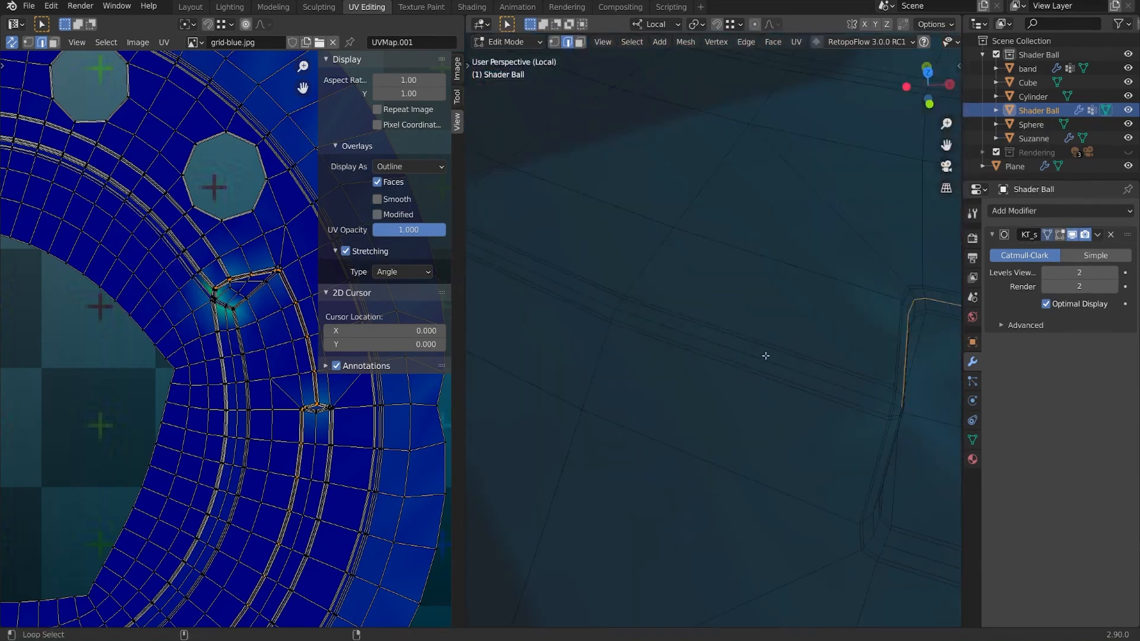
{"action": "left_click", "coordinate": [764, 360], "text": "alt+shift"}
{"action": "scroll", "coordinate": [759, 345], "scroll_direction": "down", "scroll_amount": 8}
{"action": "scroll", "coordinate": [756, 328], "scroll_direction": "up", "scroll_amount": 2}
{"action": "middle_click_drag", "start_coordinate": [756, 328], "coordinate": [732, 328]}
{"action": "scroll", "coordinate": [732, 328], "scroll_direction": "up", "scroll_amount": 3}
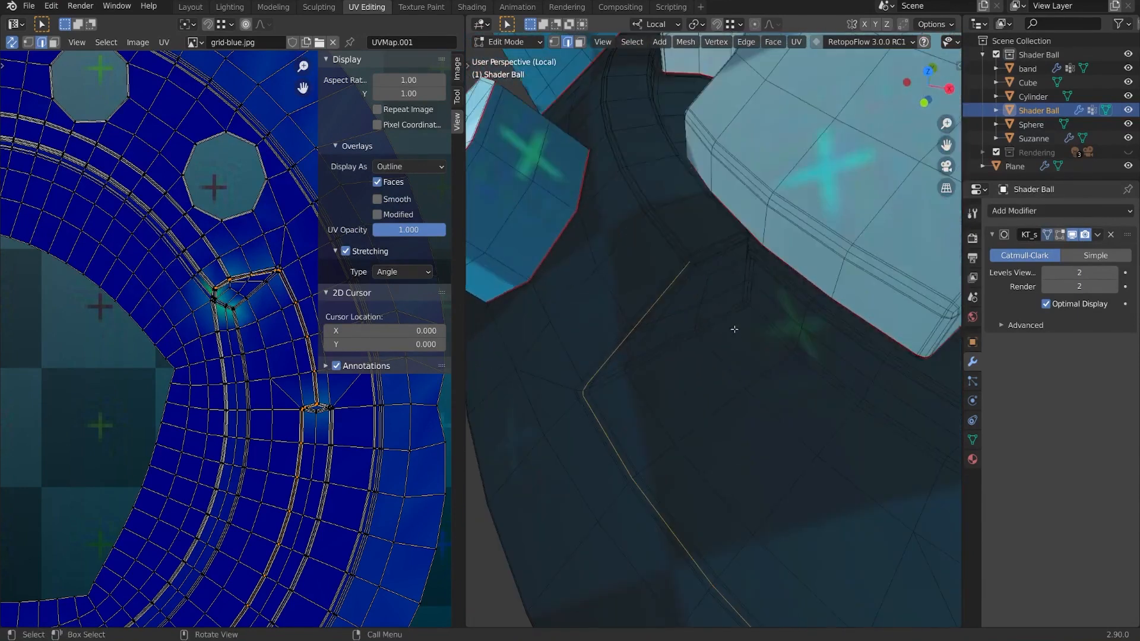
{"action": "scroll", "coordinate": [717, 256], "scroll_direction": "up", "scroll_amount": 2}
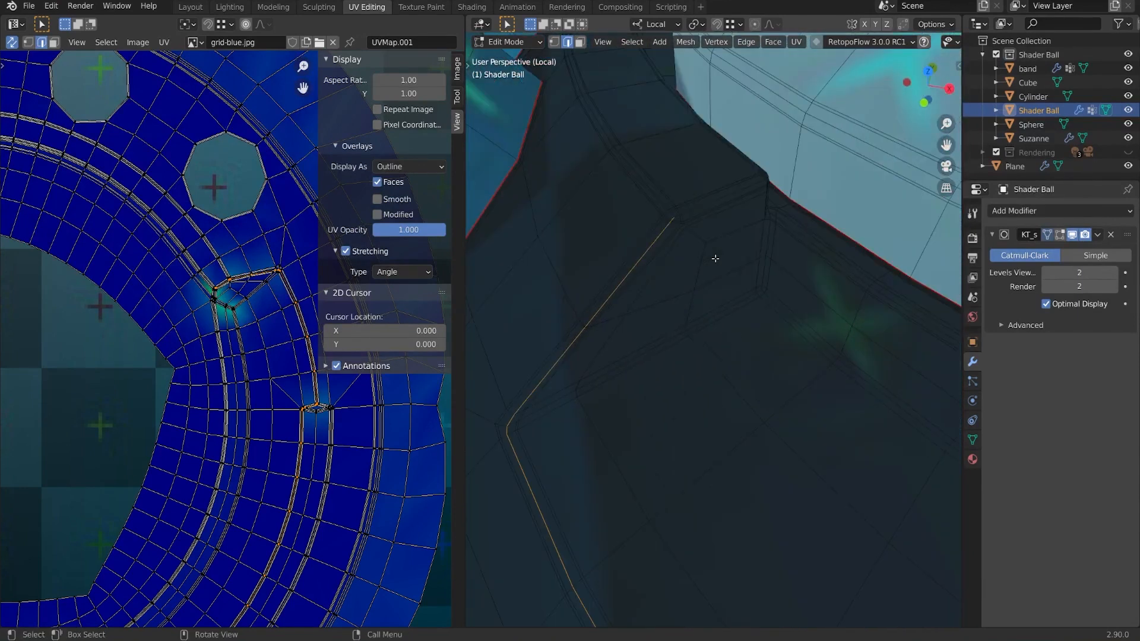
{"action": "left_click", "coordinate": [702, 207], "text": "alt+shift"}
Step: Mark the selected edges along the base panel as a seam
{"action": "middle_click_drag", "start_coordinate": [784, 285], "coordinate": [779, 282]}
{"action": "scroll", "coordinate": [780, 282], "scroll_direction": "down", "scroll_amount": 10}
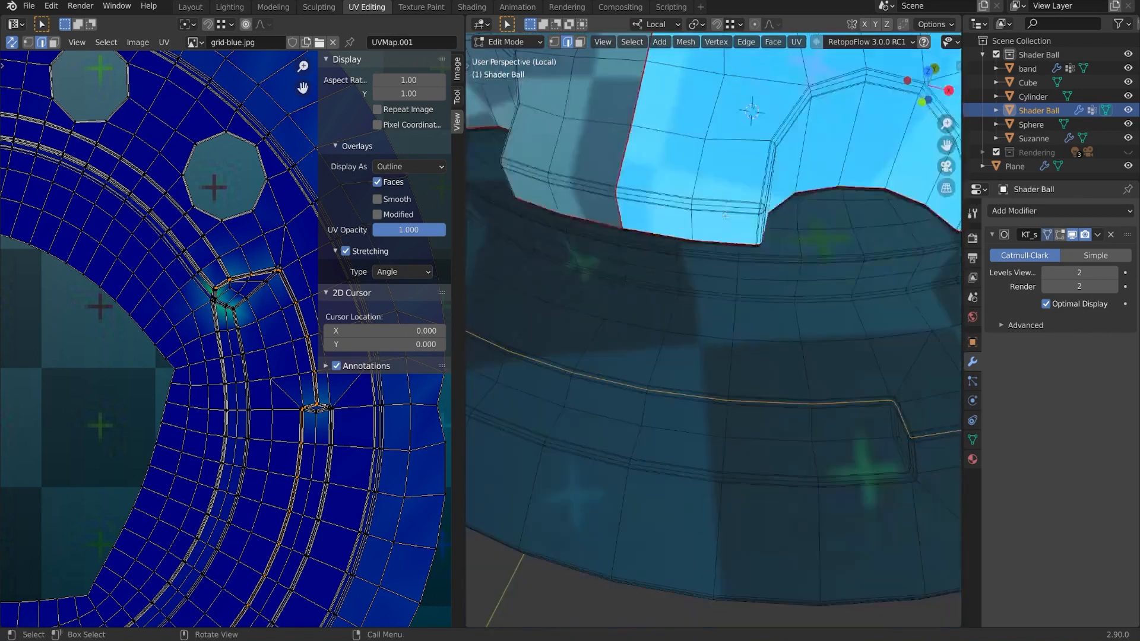
{"action": "scroll", "coordinate": [646, 249], "scroll_direction": "up", "scroll_amount": 10}
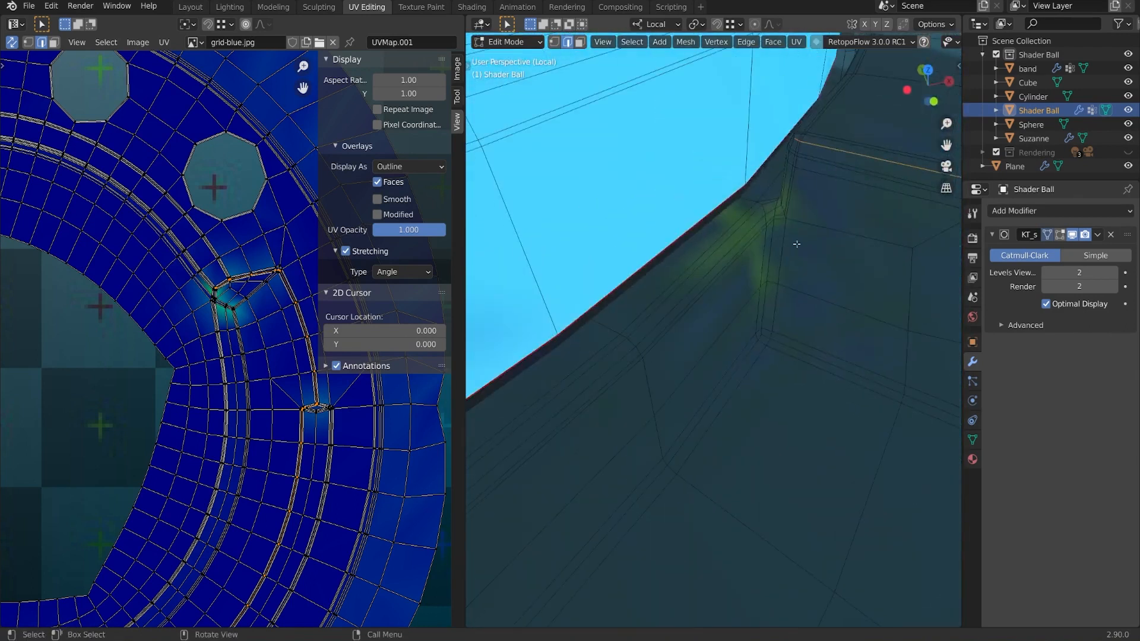
{"action": "right_click", "coordinate": [817, 237]}
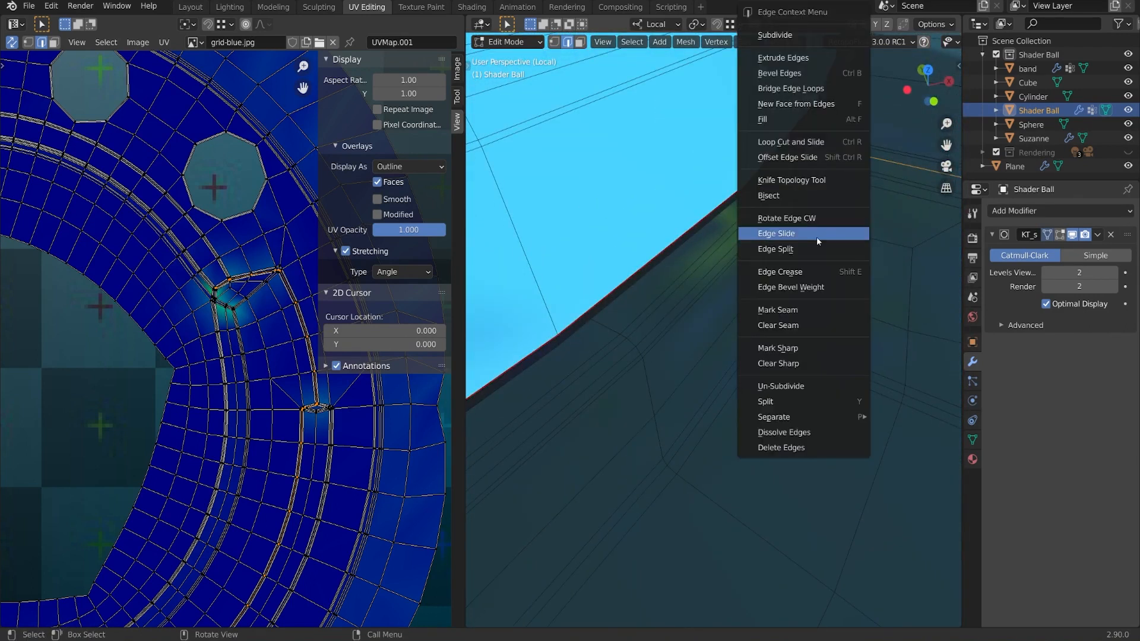
{"action": "left_click", "coordinate": [806, 309]}
{"action": "middle_click_drag", "start_coordinate": [806, 309], "coordinate": [819, 284]}
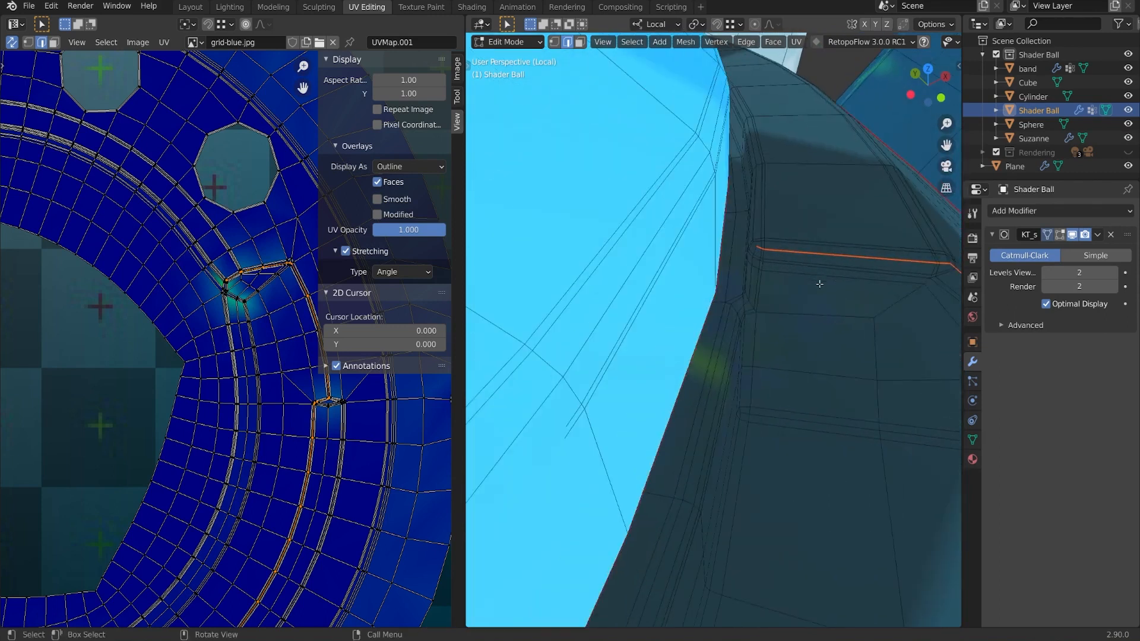
Step: Set the 3D view's Clip Start to 0.5 inches
{"action": "middle_click_drag", "start_coordinate": [820, 284], "coordinate": [817, 282]}
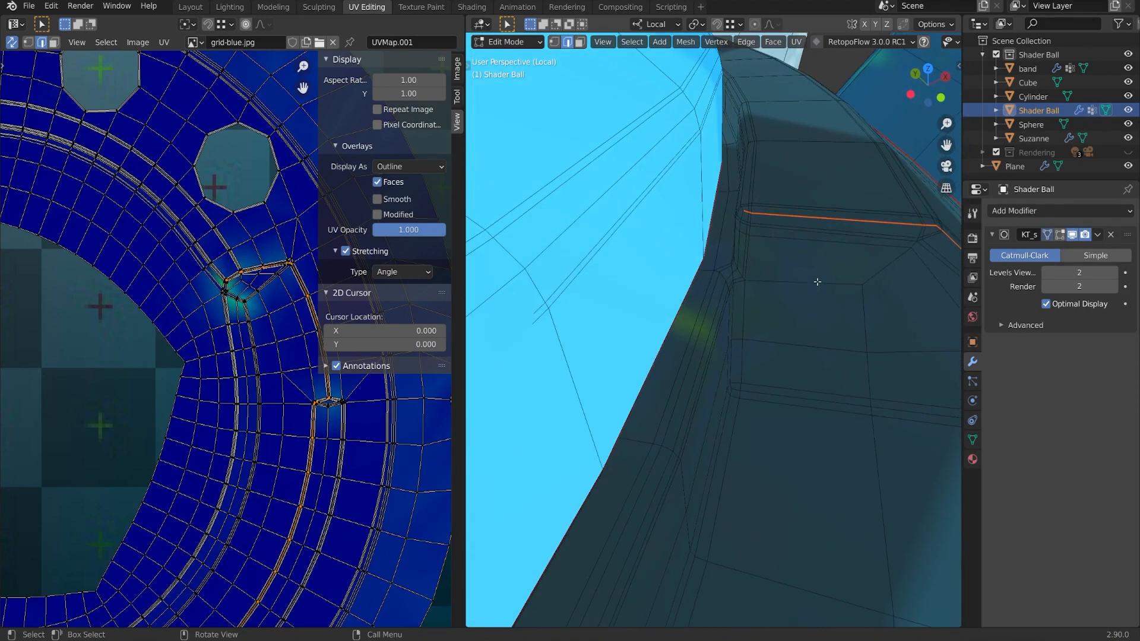
{"action": "key", "text": "n"}
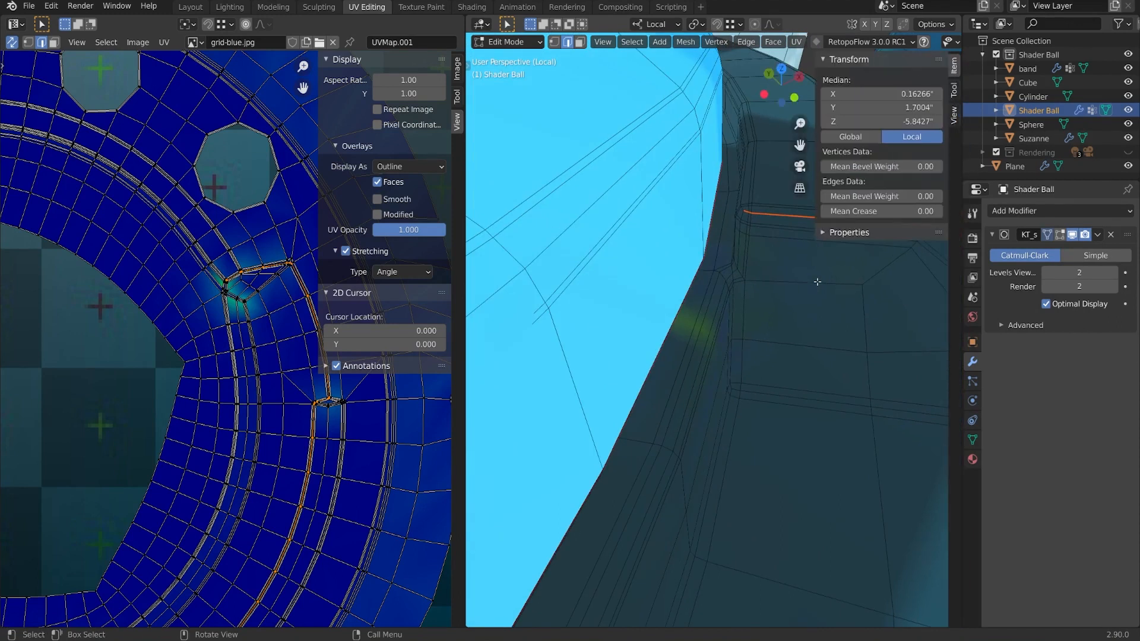
{"action": "left_click", "coordinate": [955, 113]}
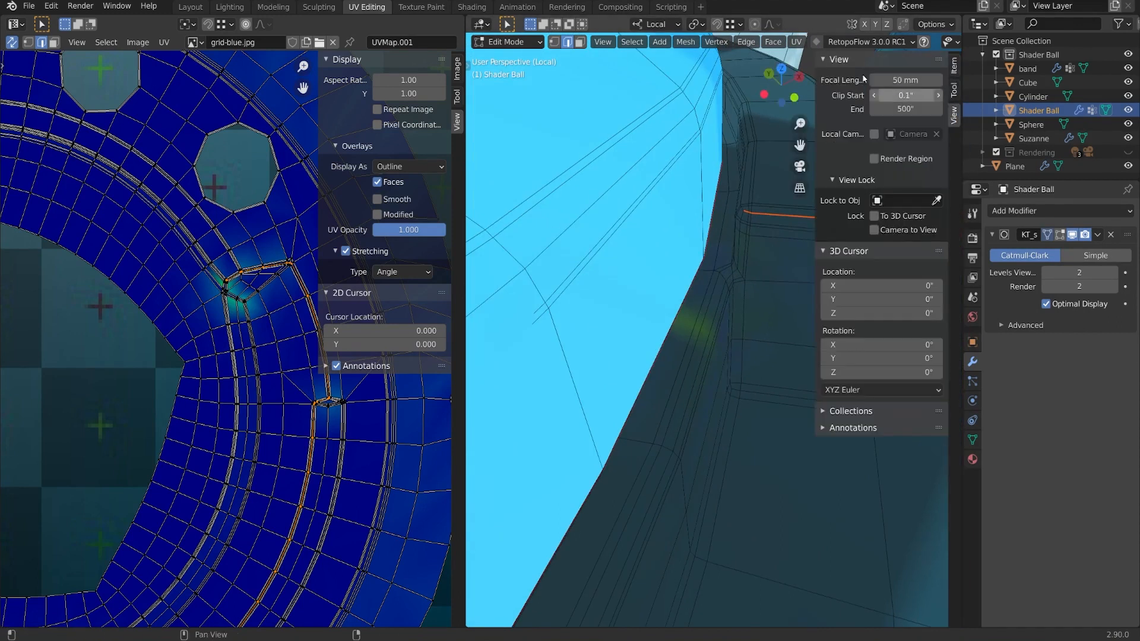
{"action": "mouse_move", "coordinate": [815, 111]}
{"action": "left_mouse_down"}
{"action": "mouse_move", "coordinate": [836, 110]}
{"action": "mouse_move", "coordinate": [810, 110]}
{"action": "left_mouse_up"}
{"action": "left_click", "coordinate": [901, 97]}
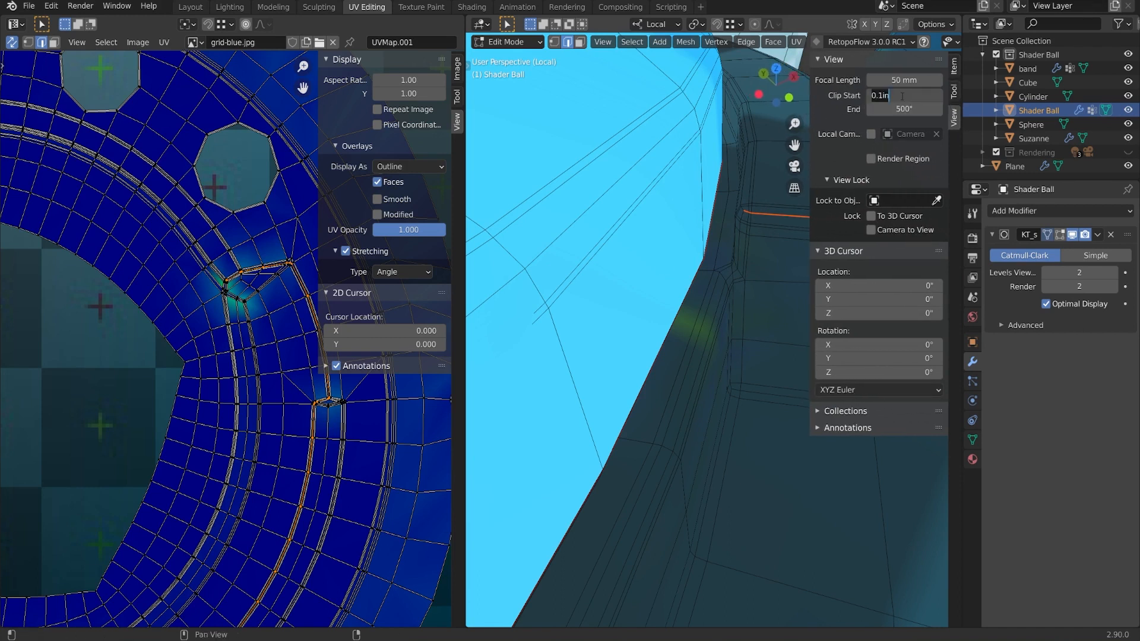
{"action": "type", "text": ".5"}
{"action": "key", "text": "Return"}
{"action": "mouse_move", "coordinate": [588, 276]}
{"action": "middle_mouse_down"}
{"action": "mouse_move", "coordinate": [574, 292]}
{"action": "mouse_move", "coordinate": [581, 283]}
{"action": "middle_mouse_up"}
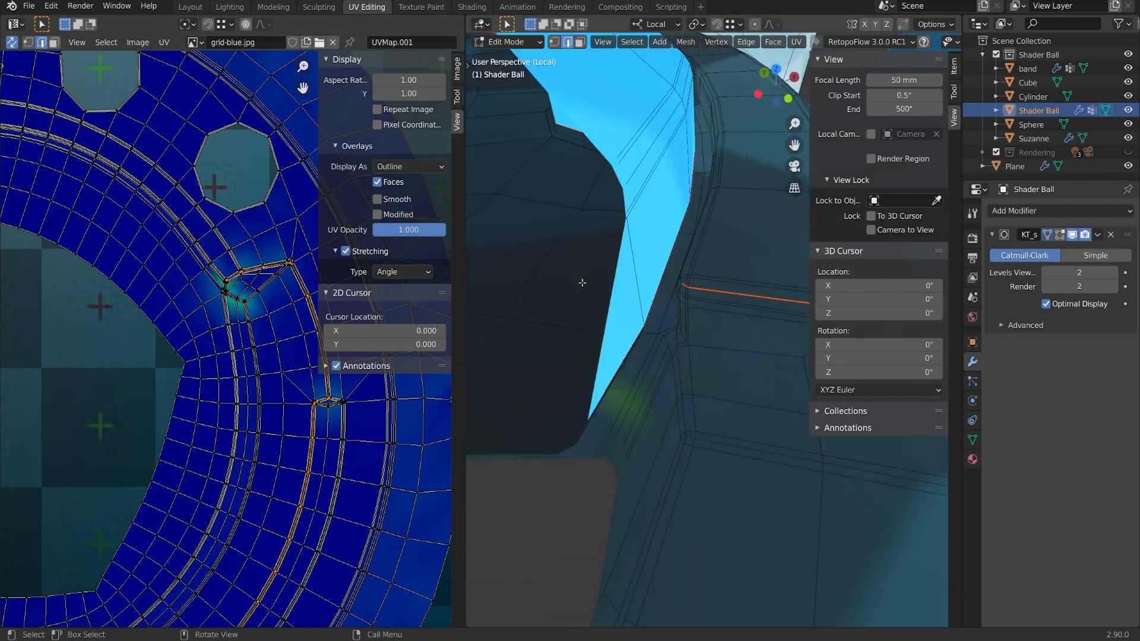
Step: Set the 3D view's Clip Start to 0.05 inches and its Clip End to 250 inches, and hide the view settings
{"action": "scroll", "coordinate": [588, 279], "scroll_direction": "down", "scroll_amount": 1}
{"action": "scroll", "coordinate": [588, 279], "scroll_direction": "up", "scroll_amount": 2}
{"action": "scroll", "coordinate": [588, 280], "scroll_direction": "down", "scroll_amount": 2}
{"action": "scroll", "coordinate": [587, 280], "scroll_direction": "up", "scroll_amount": 1}
{"action": "scroll", "coordinate": [623, 280], "scroll_direction": "down", "scroll_amount": 2}
{"action": "left_click", "coordinate": [901, 95]}
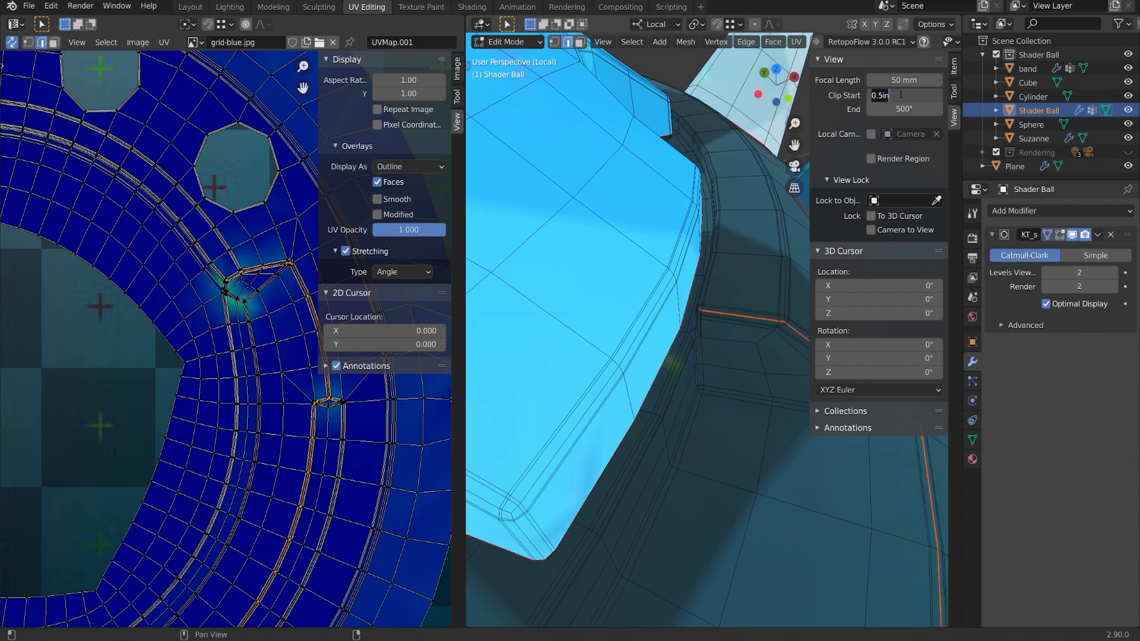
{"action": "type", "text": "0.05"}
{"action": "key", "text": "Return"}
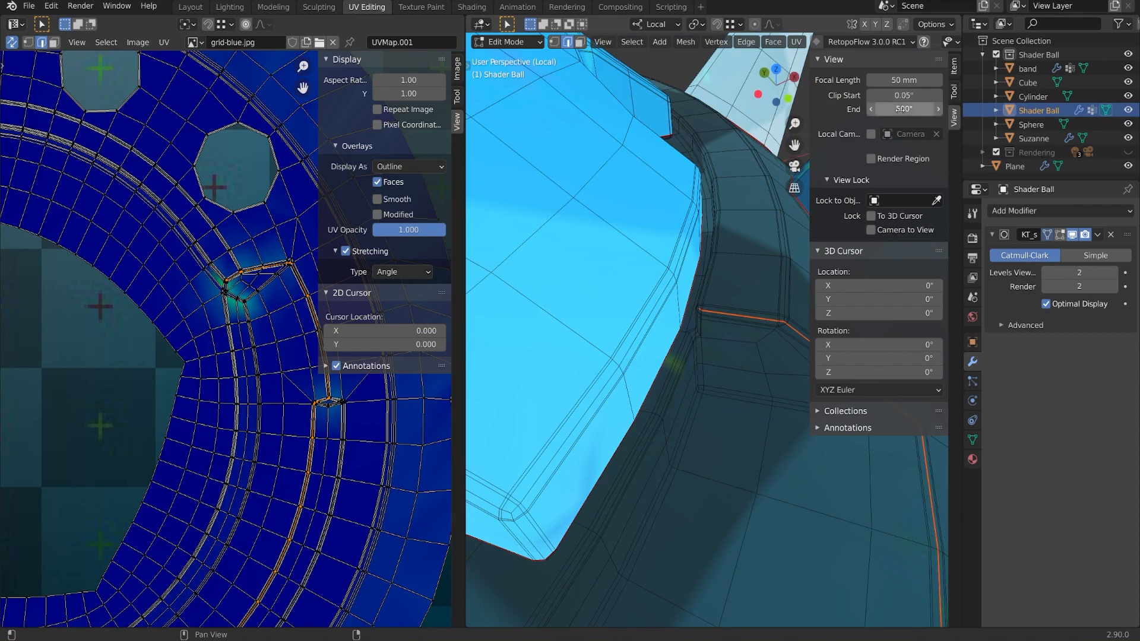
{"action": "left_click", "coordinate": [917, 110]}
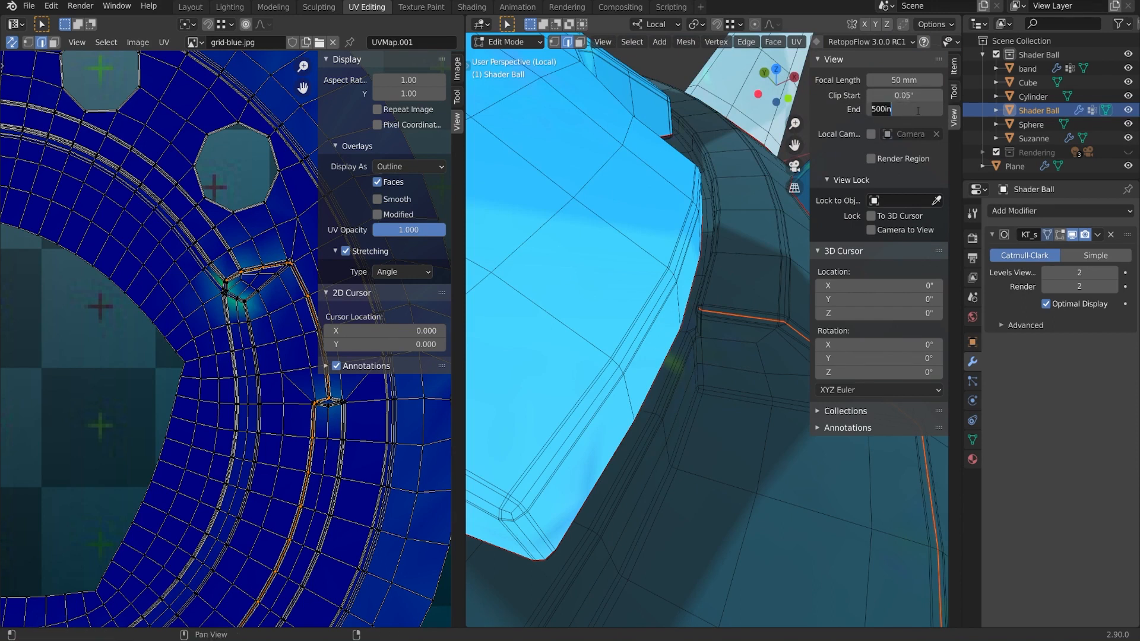
{"action": "type", "text": "250"}
{"action": "key", "text": "Return"}
{"action": "scroll", "coordinate": [783, 263], "scroll_direction": "up", "scroll_amount": 2}
{"action": "key", "text": "n"}
Step: Mark the edge loop along the inner border of the recessed base panel as a seam, joining the existing seam at its corner
{"action": "middle_click_drag", "start_coordinate": [777, 278], "coordinate": [799, 323]}
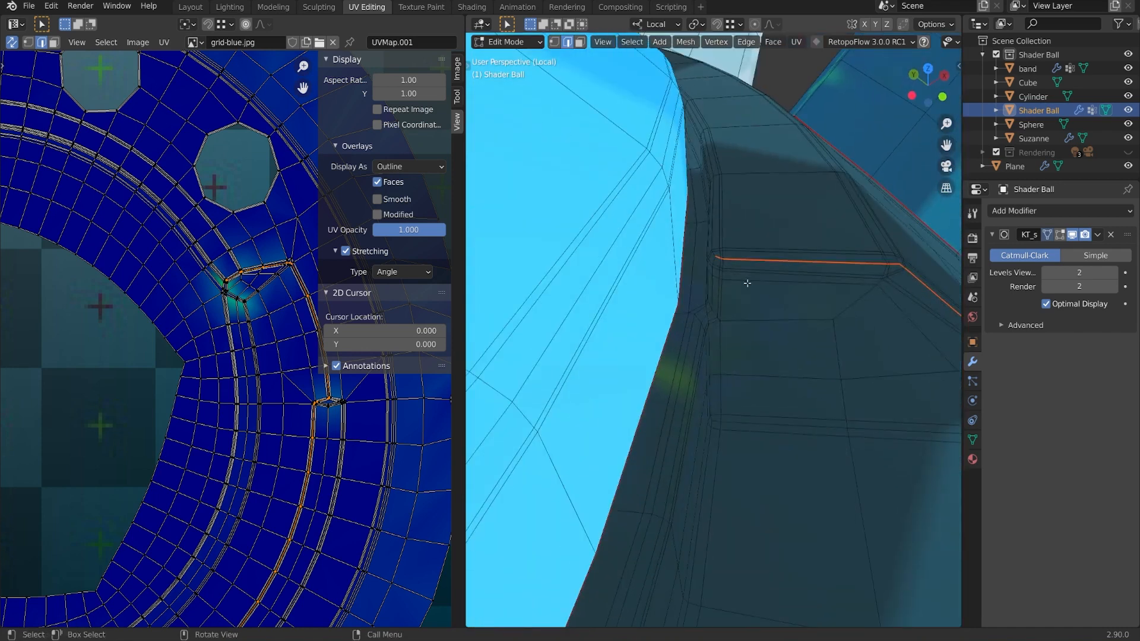
{"action": "middle_click_drag", "start_coordinate": [714, 262], "coordinate": [706, 291]}
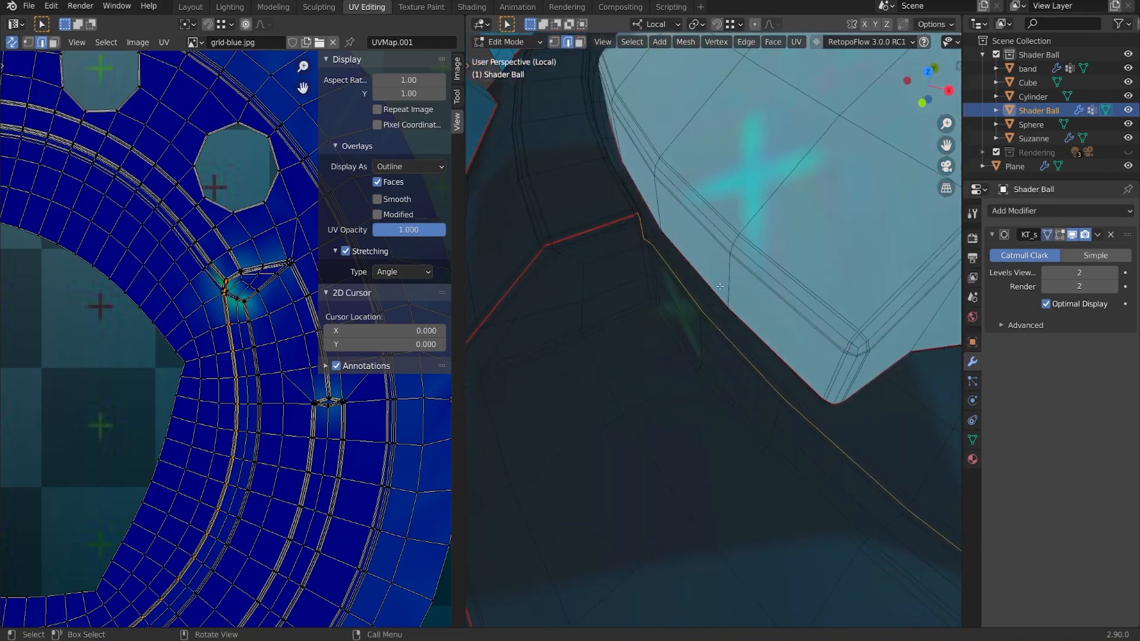
{"action": "right_click", "coordinate": [719, 286]}
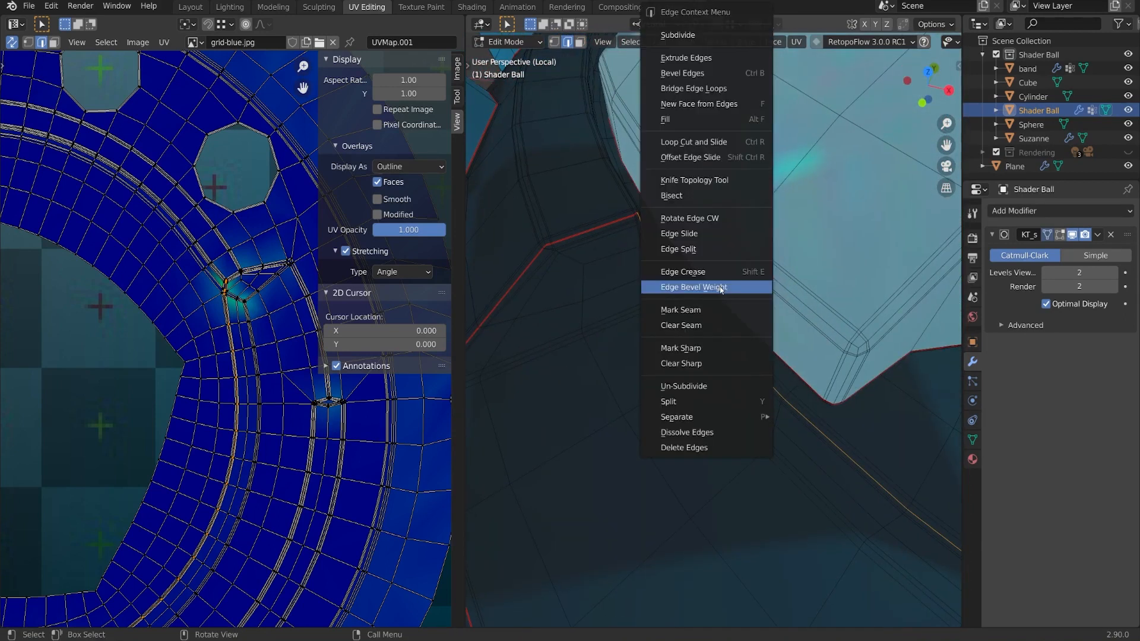
{"action": "left_click", "coordinate": [711, 317]}
Step: Mark the diagonal crease at the lower end of the curved strip's UV island as a seam to relieve the stretched corner
{"action": "scroll", "coordinate": [194, 418], "scroll_direction": "down", "scroll_amount": 8}
{"action": "middle_click_drag", "start_coordinate": [202, 304], "coordinate": [72, 496]}
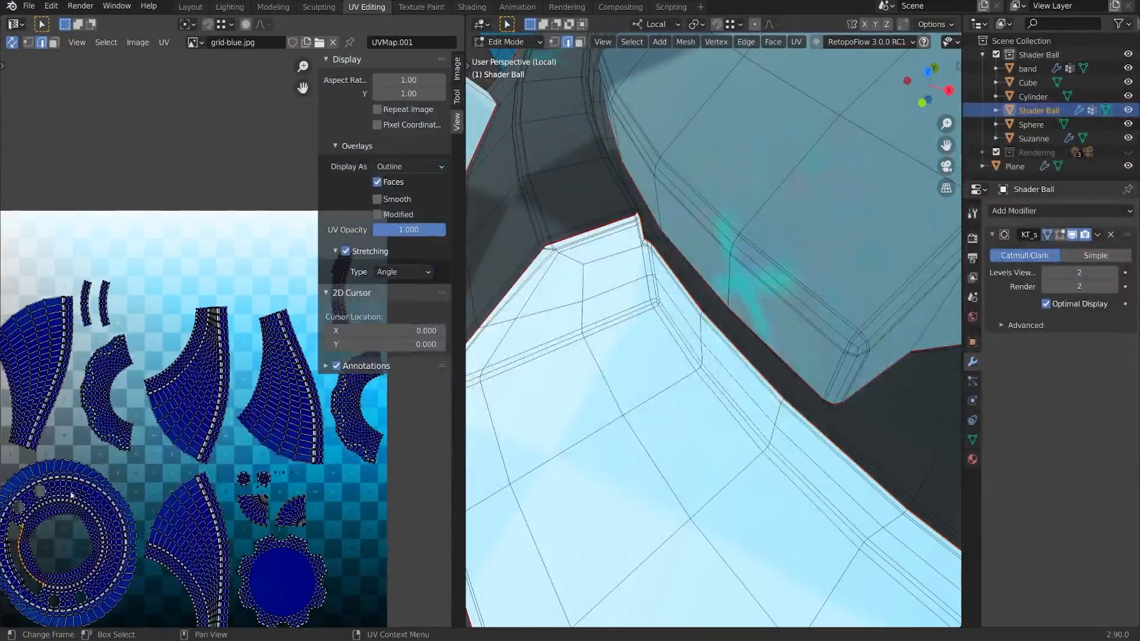
{"action": "scroll", "coordinate": [212, 293], "scroll_direction": "up", "scroll_amount": 6}
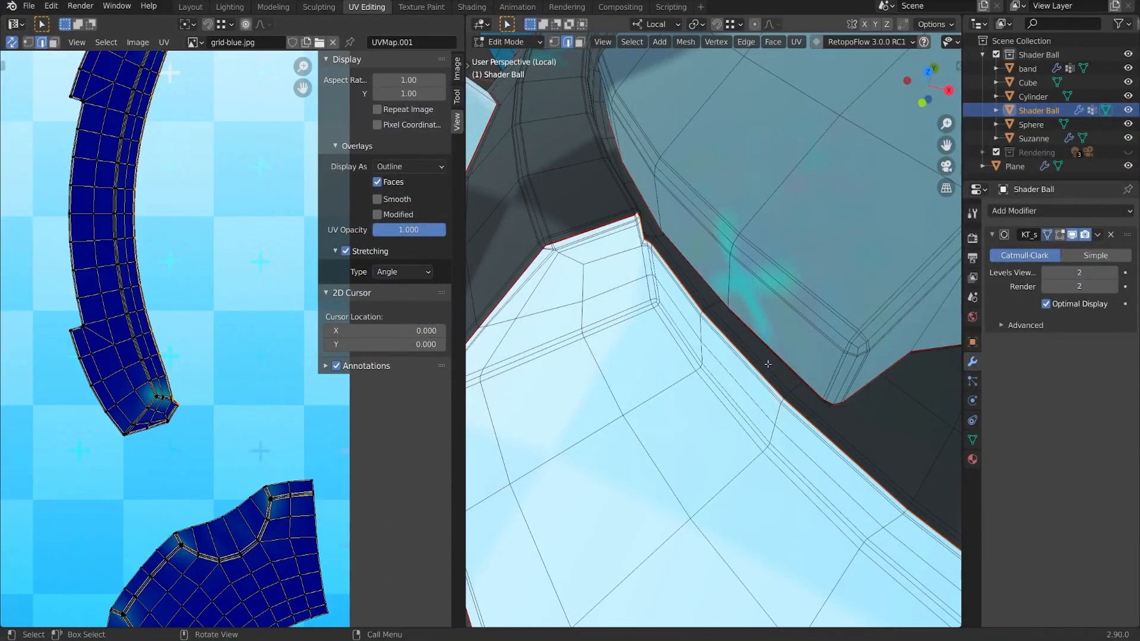
{"action": "middle_click_drag", "start_coordinate": [757, 375], "coordinate": [776, 358]}
{"action": "scroll", "coordinate": [177, 367], "scroll_direction": "up", "scroll_amount": 5}
{"action": "middle_click_drag", "start_coordinate": [217, 501], "coordinate": [324, 378]}
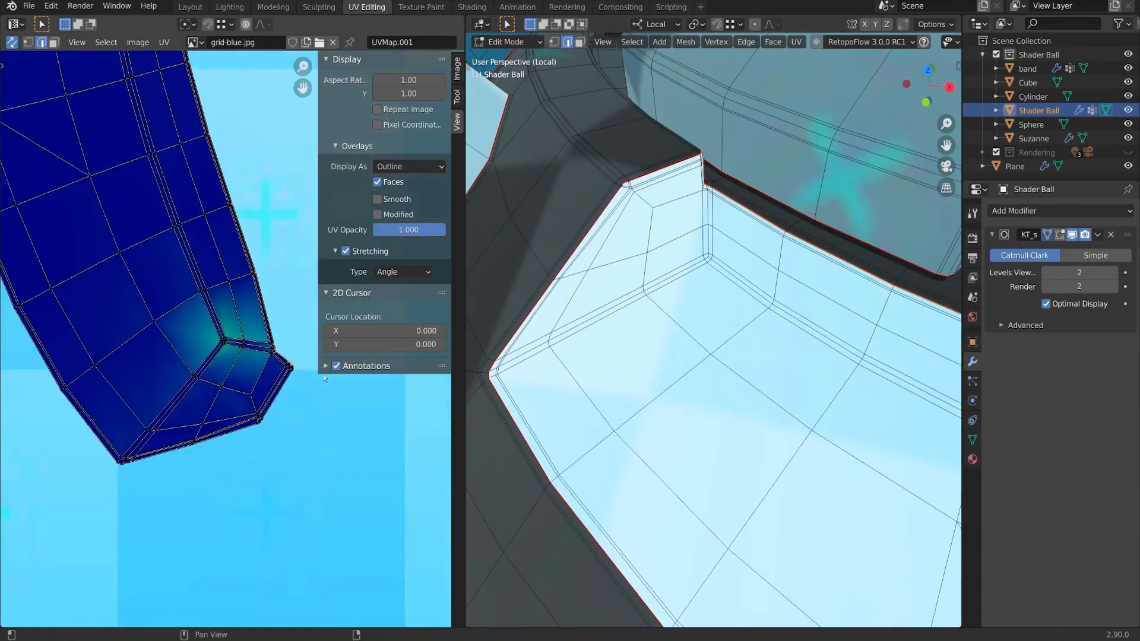
{"action": "scroll", "coordinate": [216, 404], "scroll_direction": "up", "scroll_amount": 6}
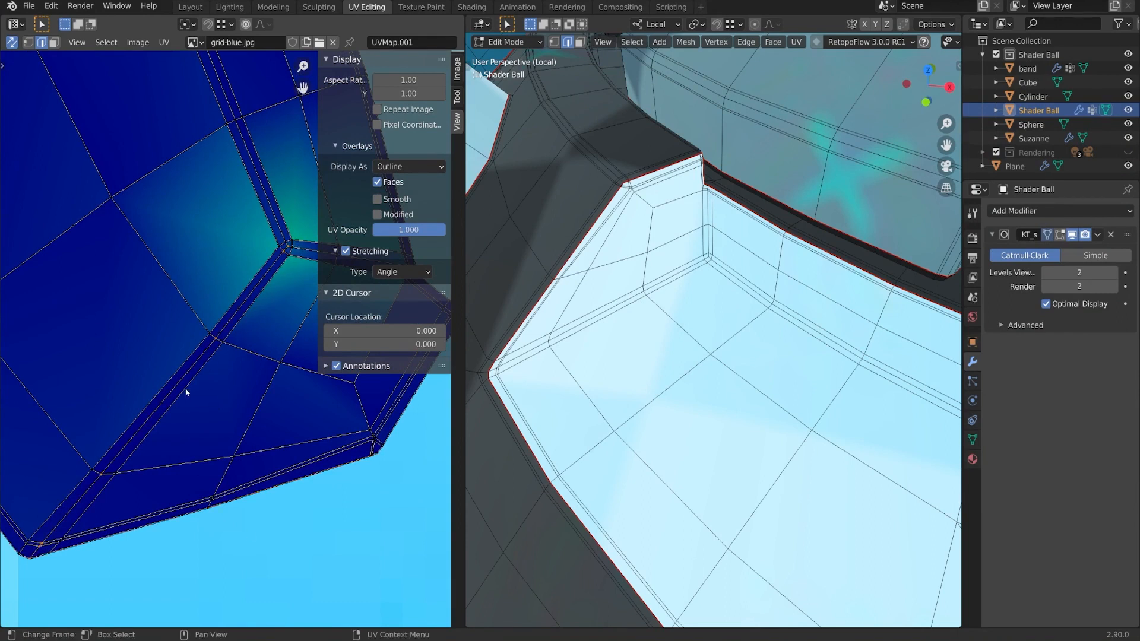
{"action": "left_click", "coordinate": [166, 45]}
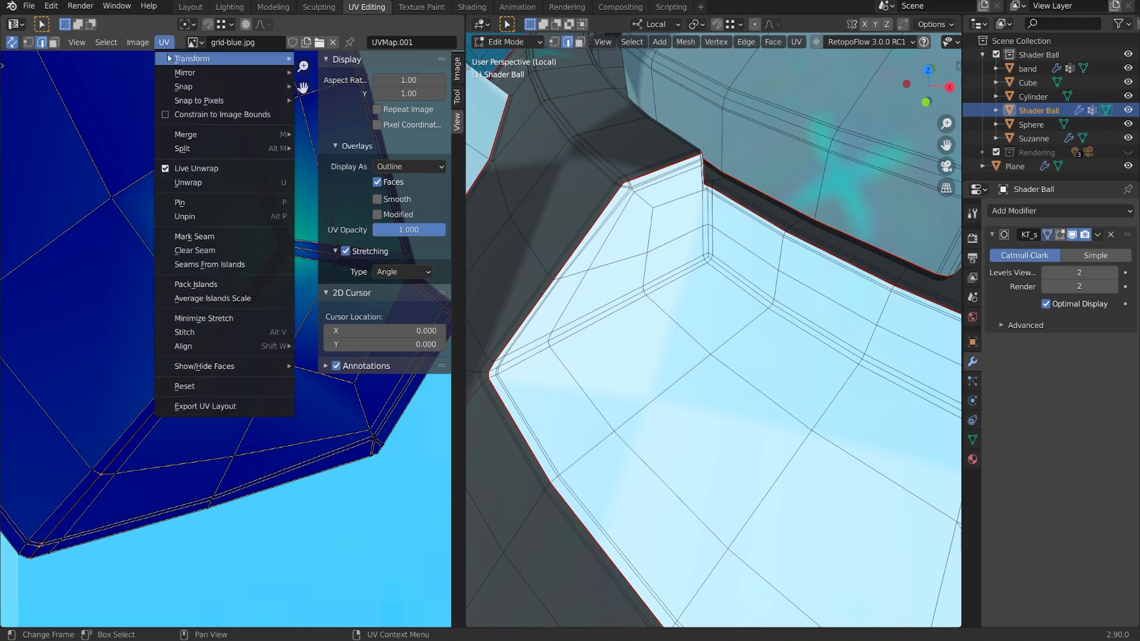
{"action": "left_click", "coordinate": [241, 237]}
{"action": "scroll", "coordinate": [241, 237], "scroll_direction": "down", "scroll_amount": 6}
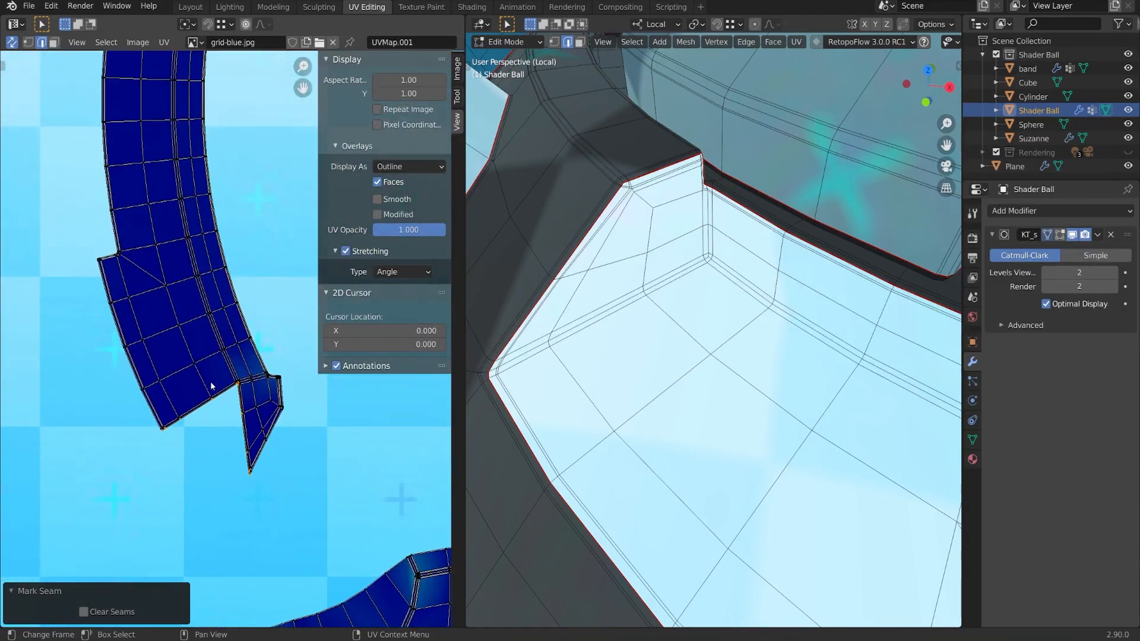
Step: Mark the matching diagonal crease at the opposite end of the curved strip's UV island as a seam
{"action": "key", "text": "n"}
{"action": "scroll", "coordinate": [280, 452], "scroll_direction": "up", "scroll_amount": 4}
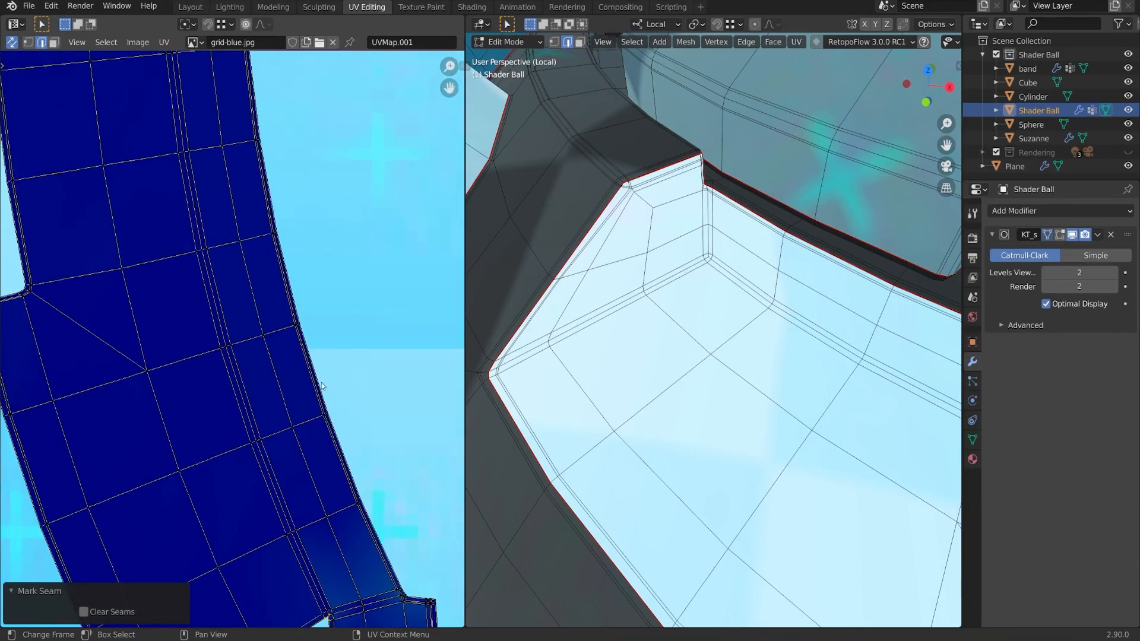
{"action": "scroll", "coordinate": [280, 452], "scroll_direction": "down", "scroll_amount": 4}
{"action": "scroll", "coordinate": [258, 311], "scroll_direction": "up", "scroll_amount": 5}
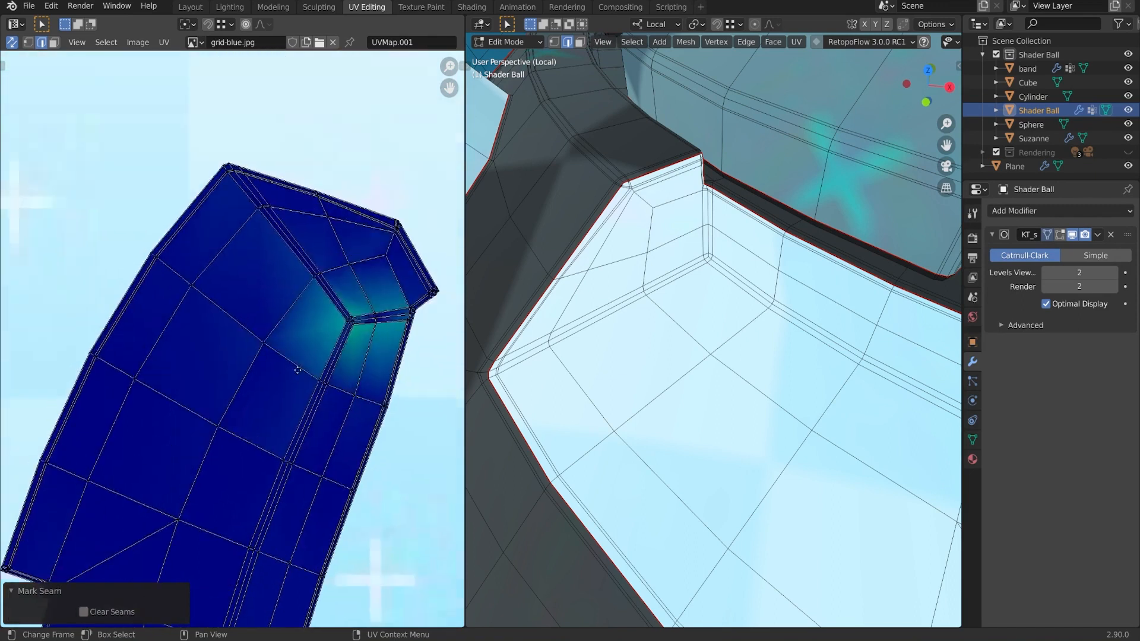
{"action": "scroll", "coordinate": [390, 333], "scroll_direction": "up", "scroll_amount": 4}
{"action": "scroll", "coordinate": [379, 372], "scroll_direction": "down", "scroll_amount": 2}
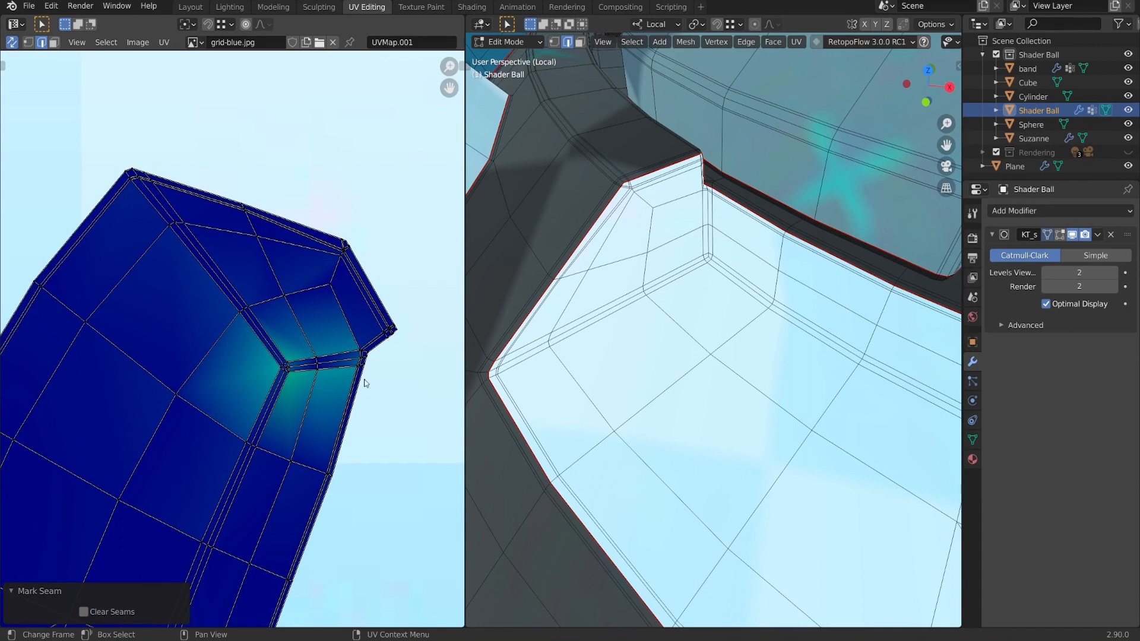
{"action": "scroll", "coordinate": [272, 356], "scroll_direction": "up", "scroll_amount": 2}
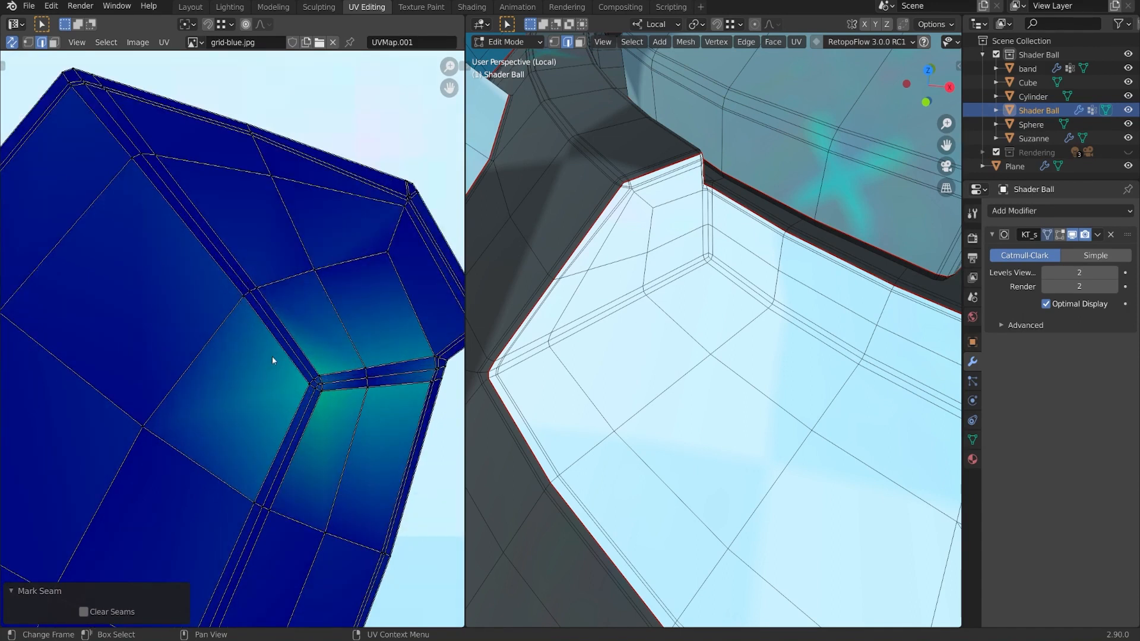
{"action": "middle_click_drag", "start_coordinate": [261, 358], "coordinate": [262, 383]}
{"action": "scroll", "coordinate": [279, 369], "scroll_direction": "up", "scroll_amount": 2}
{"action": "left_click", "coordinate": [284, 352], "text": "alt"}
{"action": "scroll", "coordinate": [285, 352], "scroll_direction": "down", "scroll_amount": 2}
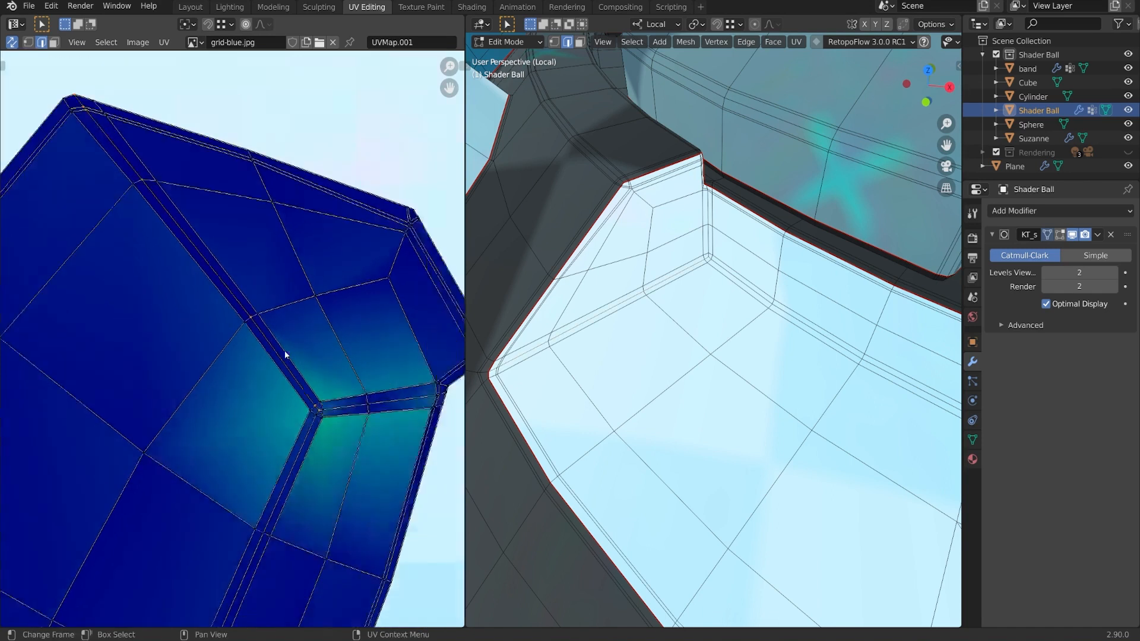
{"action": "scroll", "coordinate": [285, 354], "scroll_direction": "down", "scroll_amount": 1}
{"action": "left_click", "coordinate": [164, 42]}
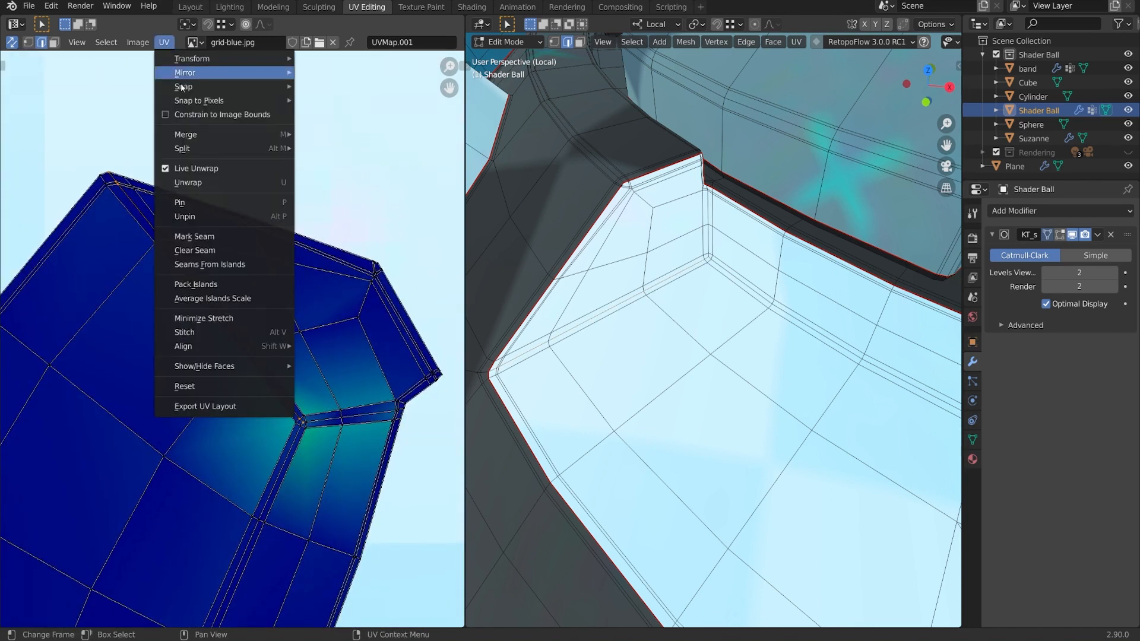
Step: Mark the selected edge run across the corner of the light-blue recess as a seam
{"action": "left_click", "coordinate": [225, 237]}
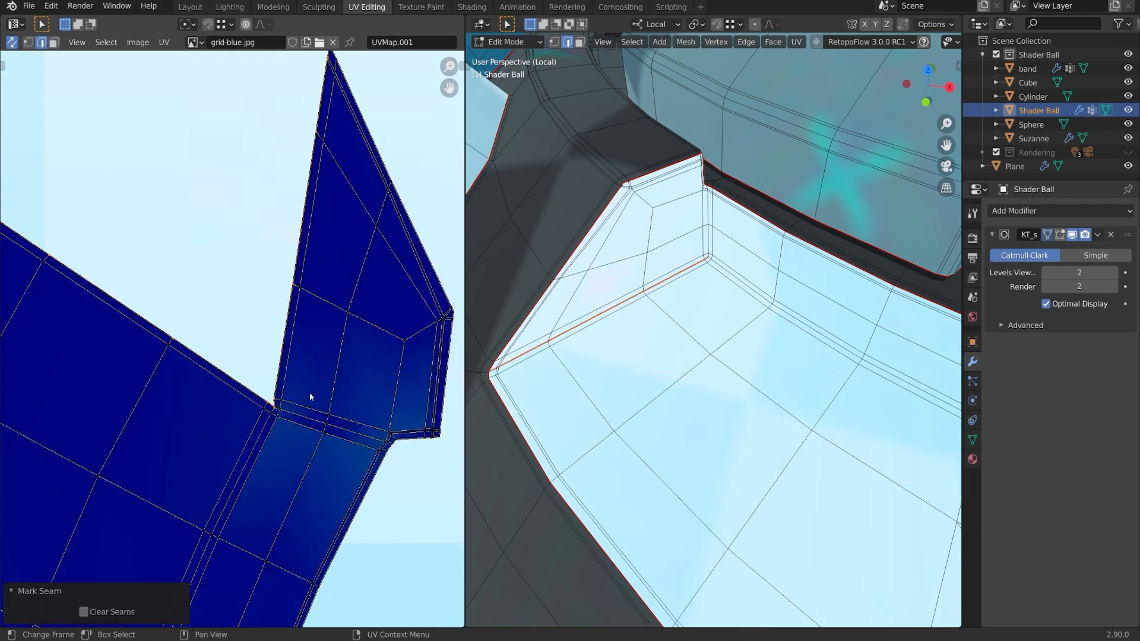
{"action": "middle_click_drag", "start_coordinate": [324, 427], "coordinate": [333, 386]}
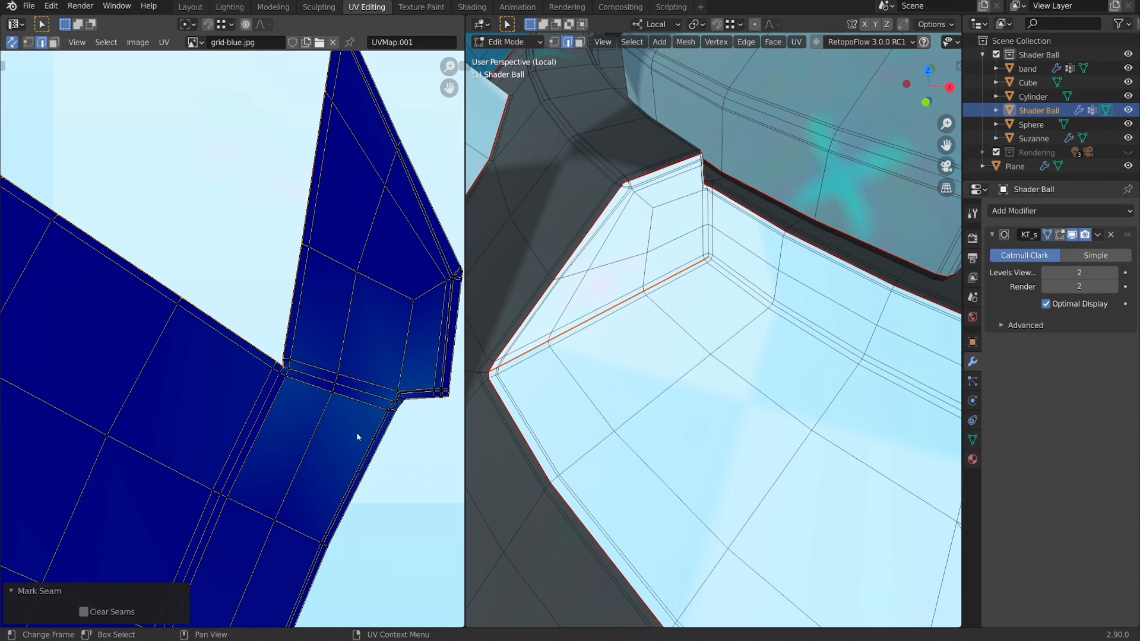
{"action": "scroll", "coordinate": [353, 435], "scroll_direction": "down", "scroll_amount": 7}
{"action": "middle_click_drag", "start_coordinate": [244, 522], "coordinate": [258, 231]}
{"action": "scroll", "coordinate": [261, 295], "scroll_direction": "down", "scroll_amount": 2}
{"action": "scroll", "coordinate": [240, 330], "scroll_direction": "down", "scroll_amount": 7}
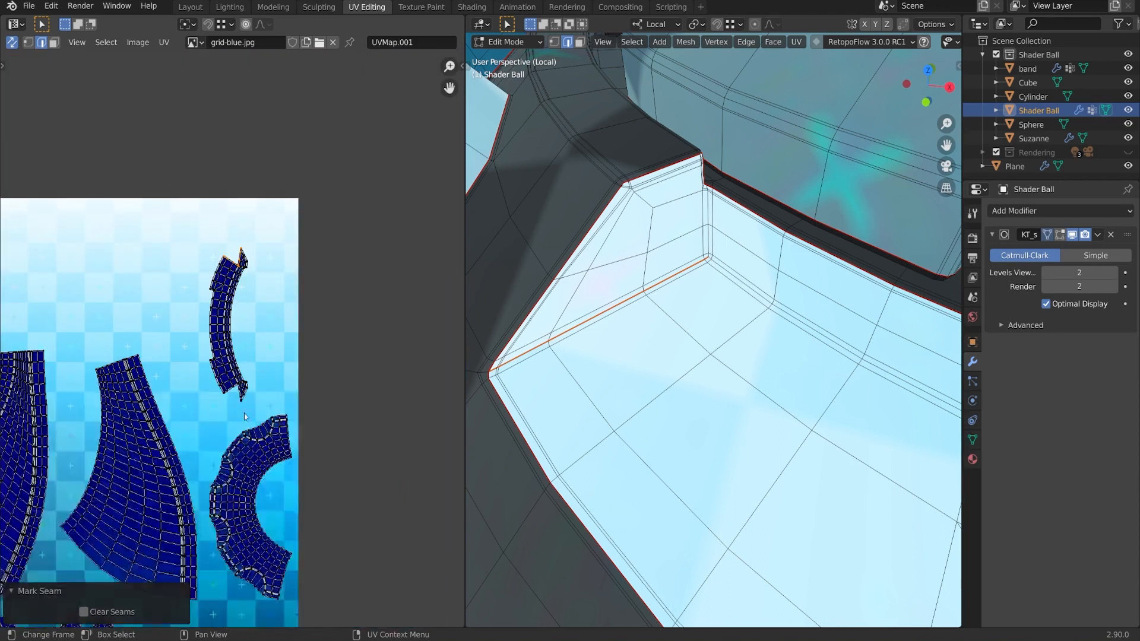
Step: Select the ball and base geometry through linked selection delimited by material, and hide it so only the small face pieces remain
{"action": "scroll", "coordinate": [751, 306], "scroll_direction": "down", "scroll_amount": 15}
{"action": "middle_click_drag", "start_coordinate": [750, 302], "coordinate": [745, 387], "text": "shift"}
{"action": "scroll", "coordinate": [747, 432], "scroll_direction": "up", "scroll_amount": 3}
{"action": "scroll", "coordinate": [134, 472], "scroll_direction": "down", "scroll_amount": 2}
{"action": "middle_click_drag", "start_coordinate": [139, 465], "coordinate": [202, 409]}
{"action": "scroll", "coordinate": [177, 442], "scroll_direction": "up", "scroll_amount": 2}
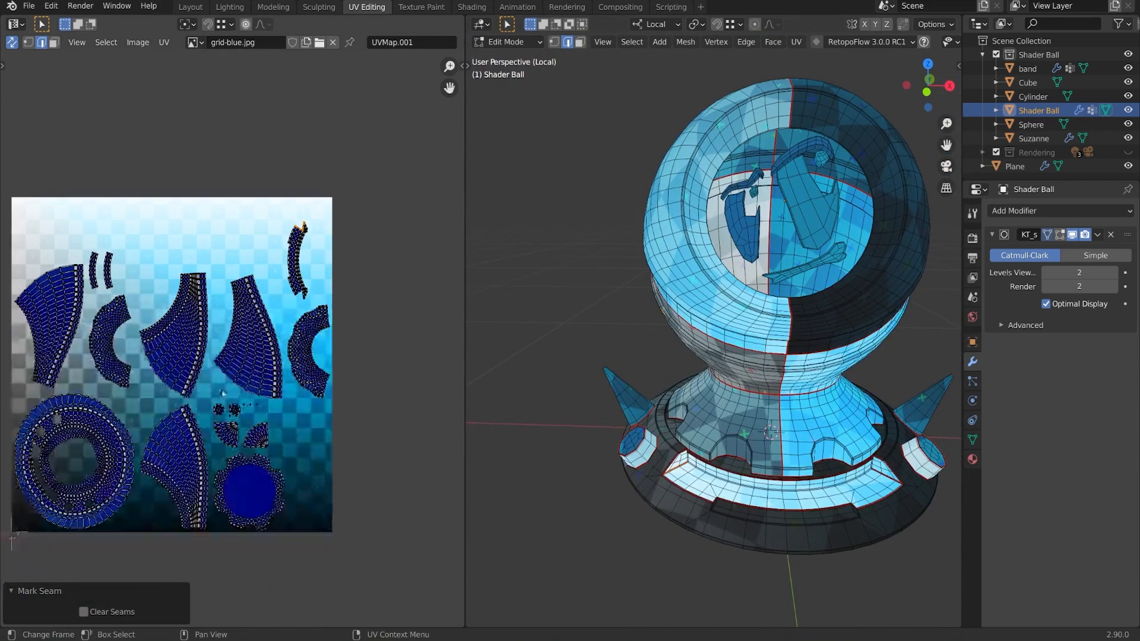
{"action": "scroll", "coordinate": [749, 377], "scroll_direction": "up", "scroll_amount": 2}
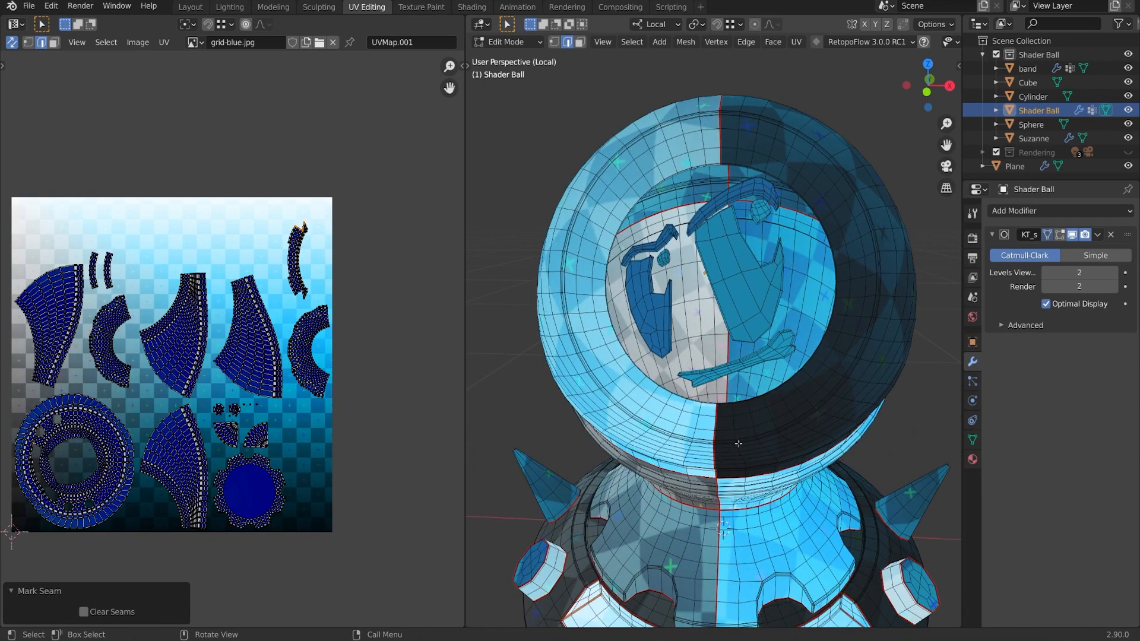
{"action": "scroll", "coordinate": [738, 444], "scroll_direction": "down", "scroll_amount": 3}
{"action": "middle_click_drag", "start_coordinate": [738, 443], "coordinate": [764, 428]}
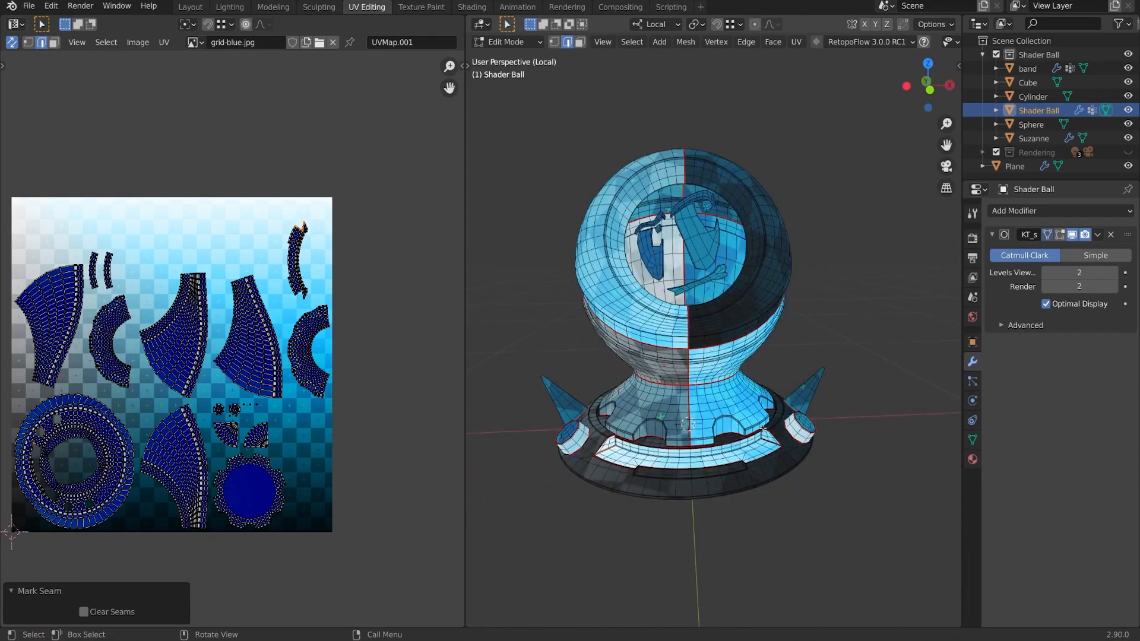
{"action": "left_click_drag", "start_coordinate": [501, 301], "coordinate": [906, 531]}
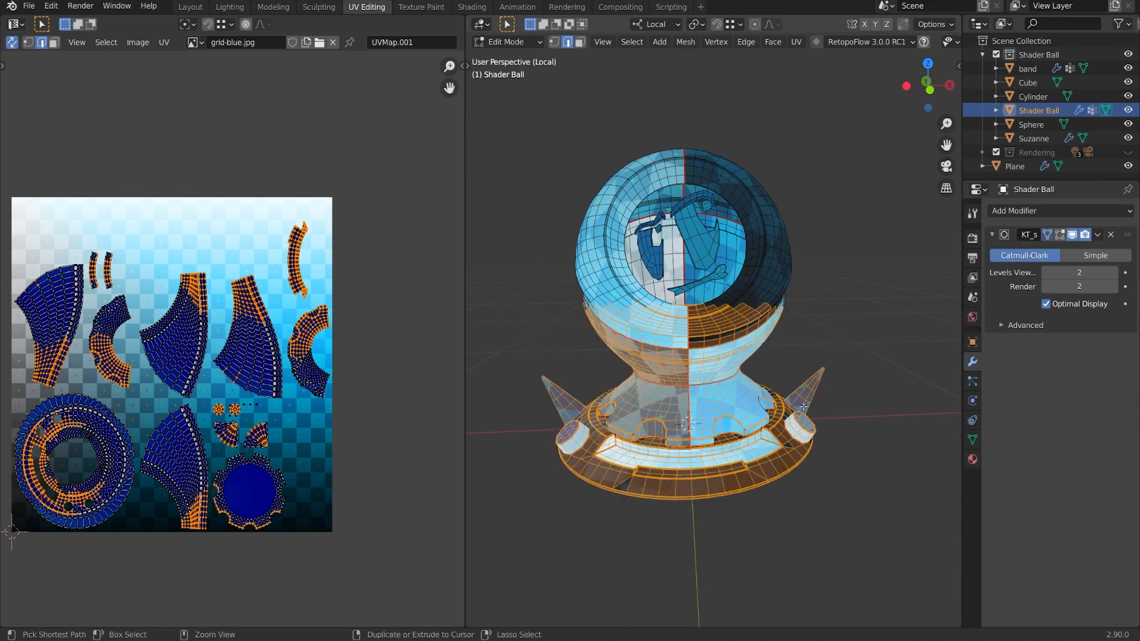
{"action": "key", "text": "ctrl+l"}
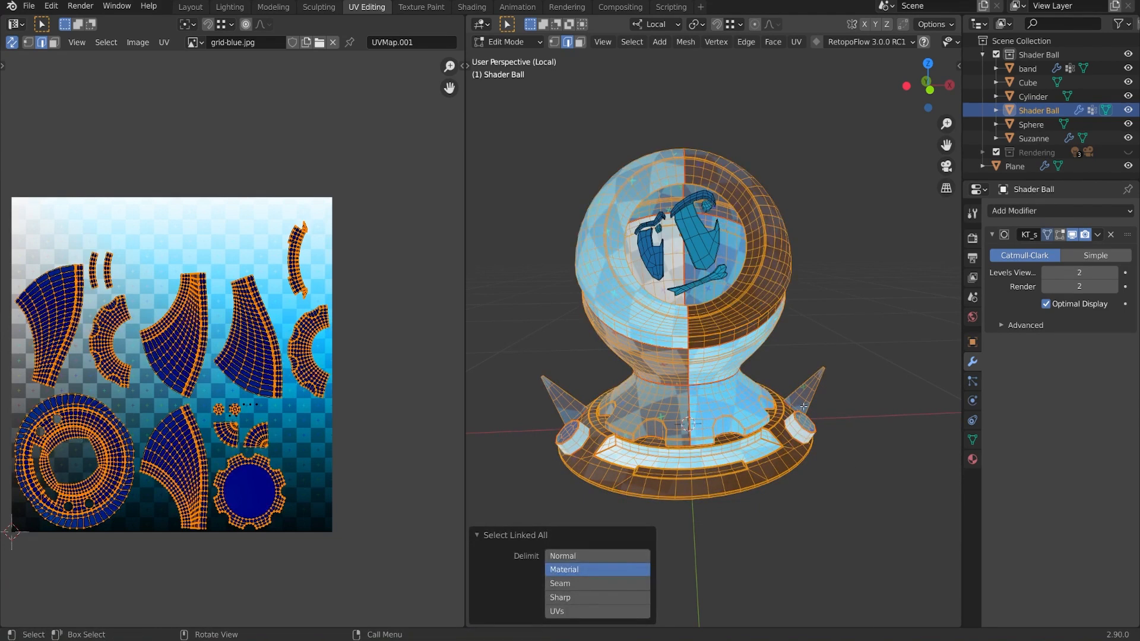
{"action": "key", "text": "h"}
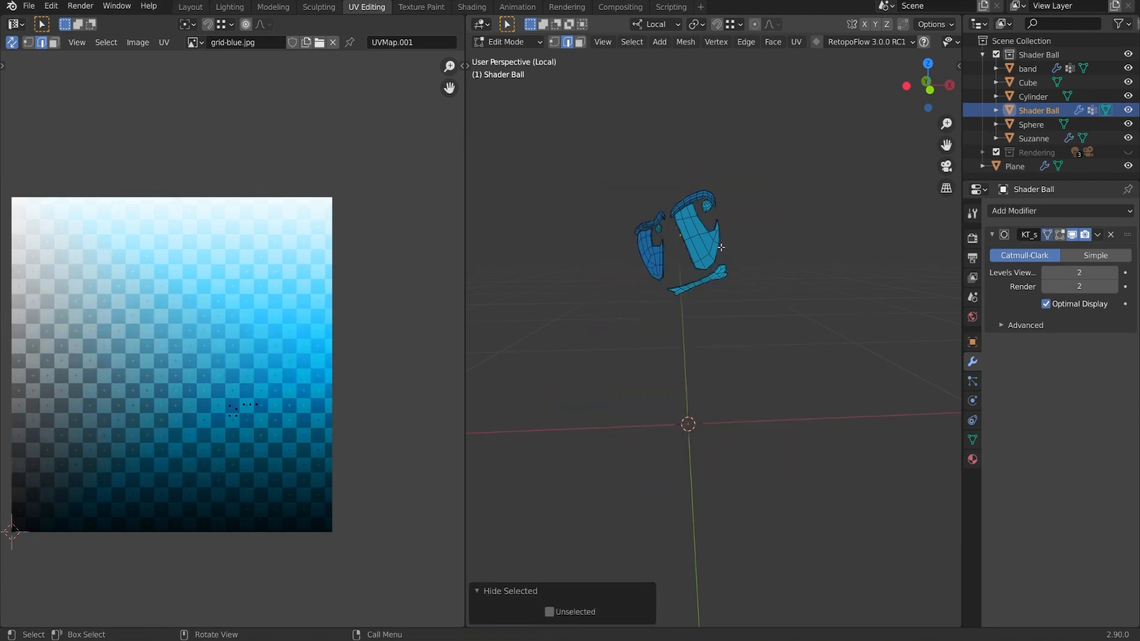
Step: Select all the face pieces and unwrap them with Project From View in the front orthographic view
{"action": "middle_click_drag", "start_coordinate": [746, 262], "coordinate": [769, 308], "text": "shift"}
{"action": "scroll", "coordinate": [770, 309], "scroll_direction": "up", "scroll_amount": 2}
{"action": "key", "text": "KP_1"}
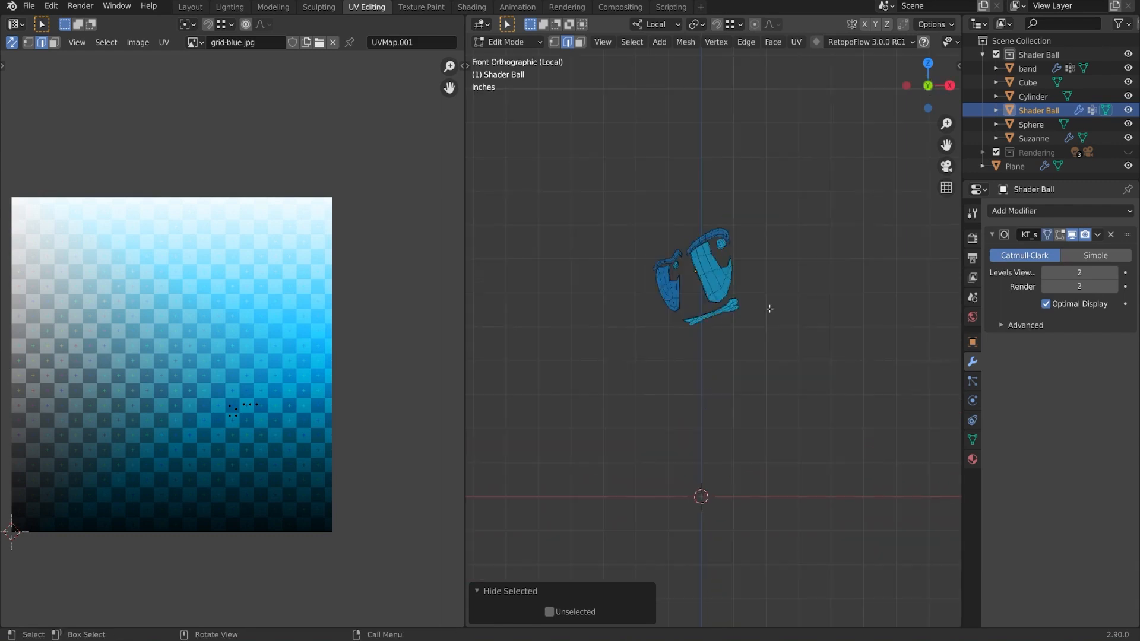
{"action": "scroll", "coordinate": [769, 309], "scroll_direction": "up", "scroll_amount": 6}
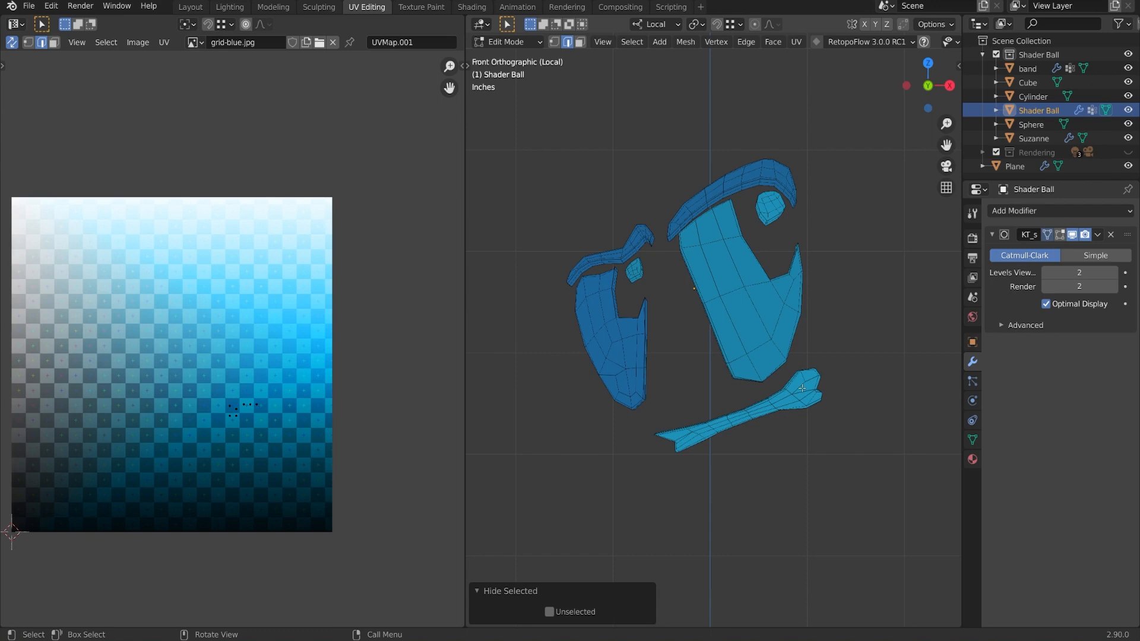
{"action": "key", "text": "a"}
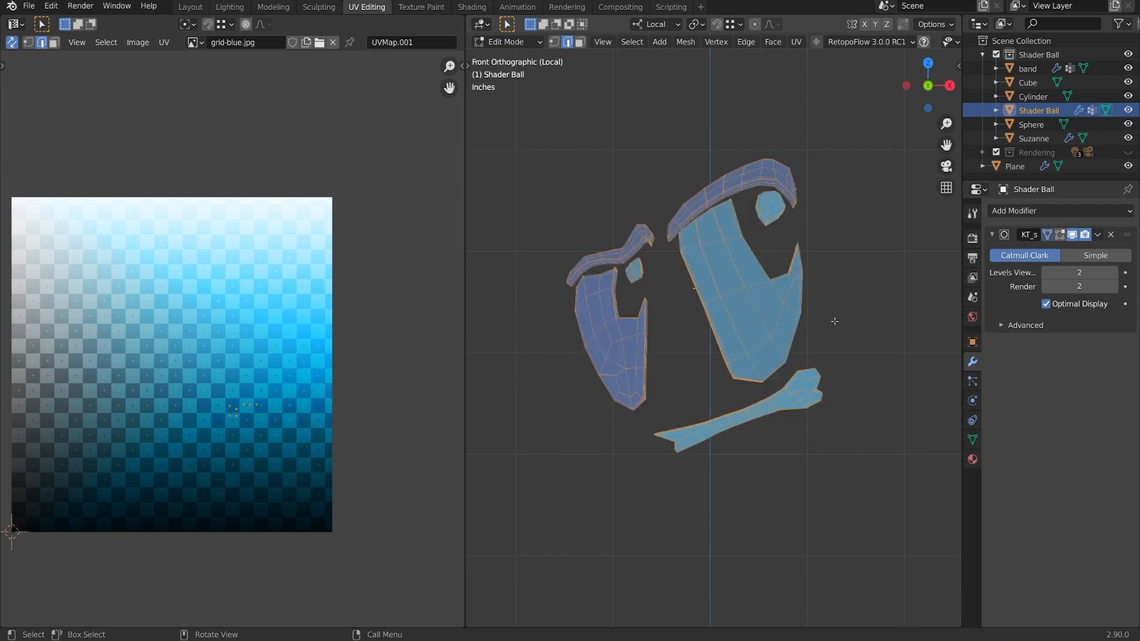
{"action": "key", "text": "u"}
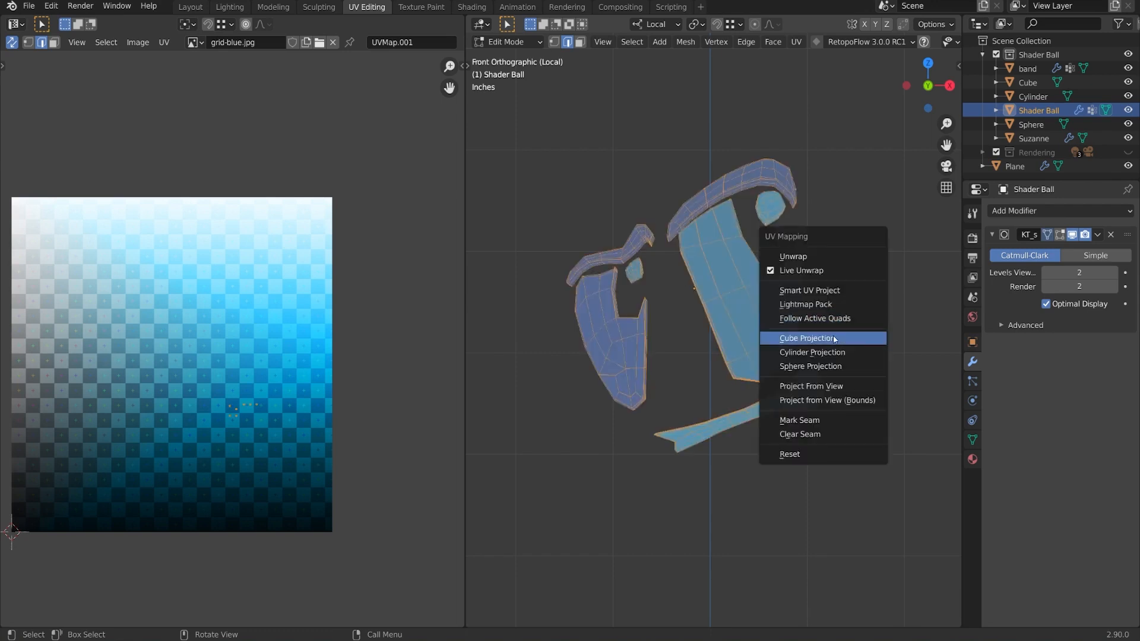
{"action": "left_click", "coordinate": [831, 386]}
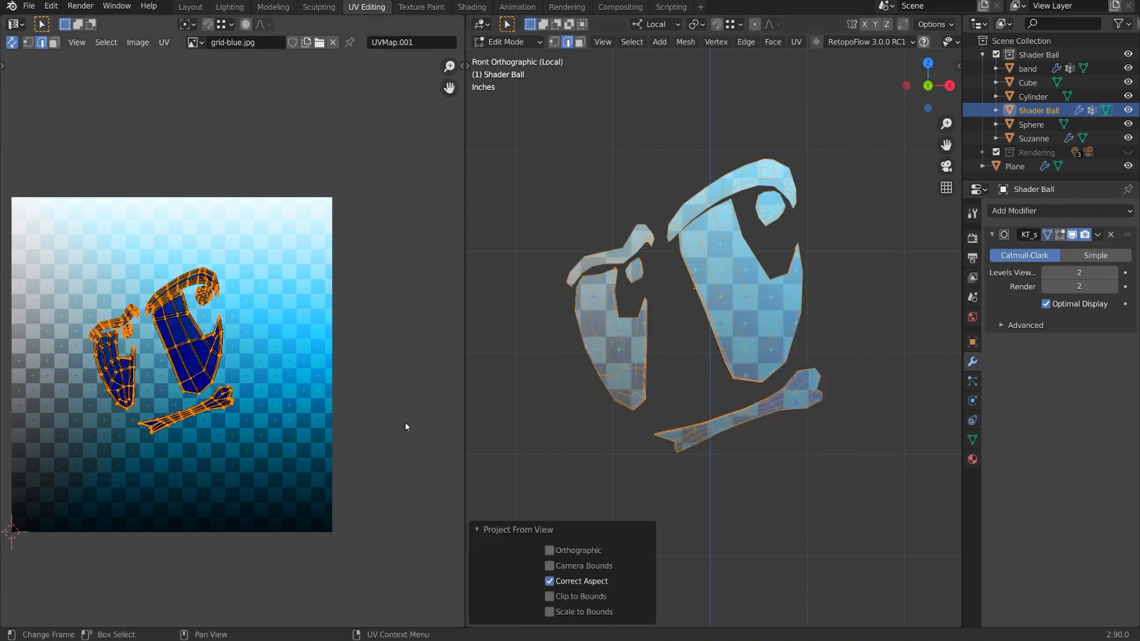
{"action": "scroll", "coordinate": [265, 376], "scroll_direction": "up", "scroll_amount": 1}
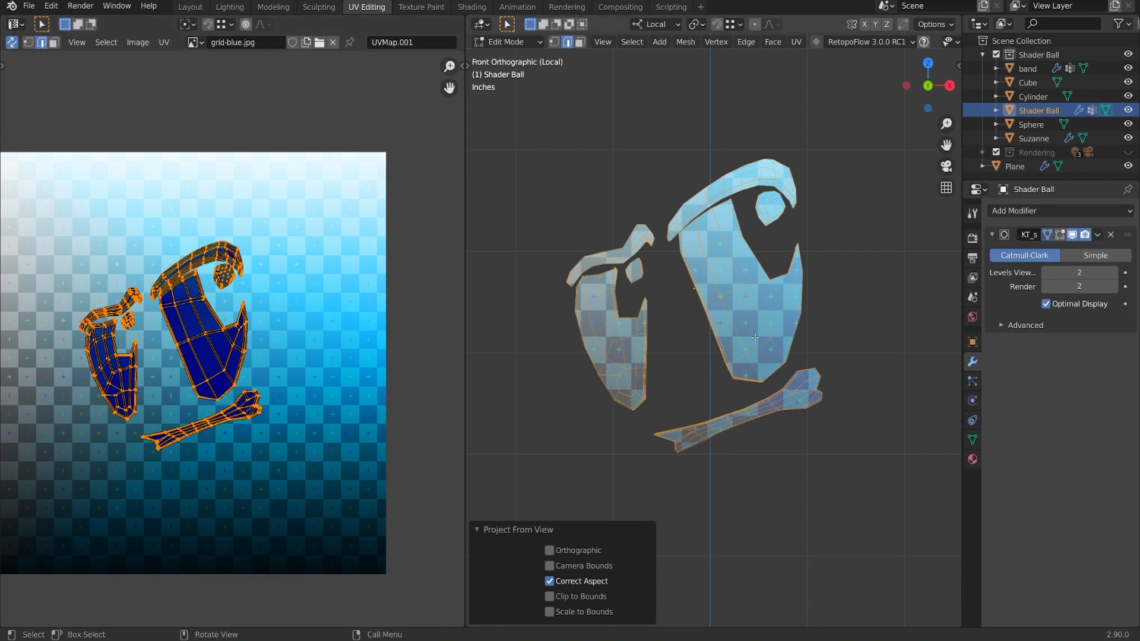
Step: Try projecting the face pieces' UVs from an angled view
{"action": "middle_click_drag", "start_coordinate": [708, 394], "coordinate": [809, 397]}
{"action": "key", "text": "u"}
{"action": "left_click", "coordinate": [838, 385]}
{"action": "scroll", "coordinate": [863, 366], "scroll_direction": "up", "scroll_amount": 5}
{"action": "middle_click_drag", "start_coordinate": [862, 367], "coordinate": [590, 502], "text": "shift"}
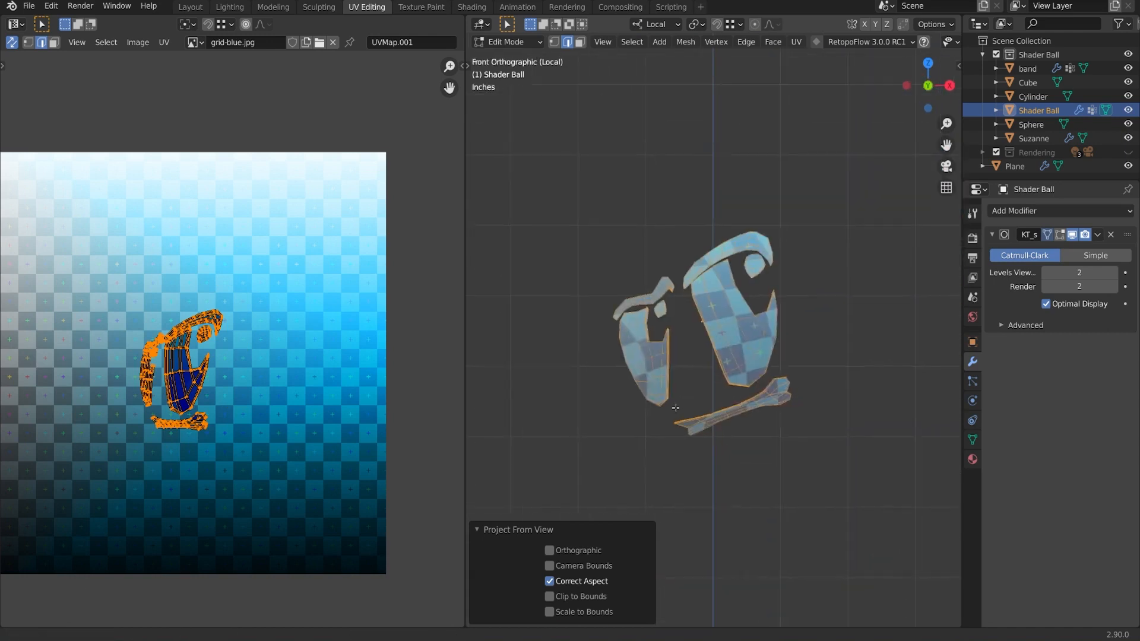
Step: Project the face pieces' UVs again from the front orthographic view
{"action": "scroll", "coordinate": [768, 416], "scroll_direction": "up", "scroll_amount": 1}
{"action": "key", "text": "u"}
{"action": "left_click", "coordinate": [828, 364]}
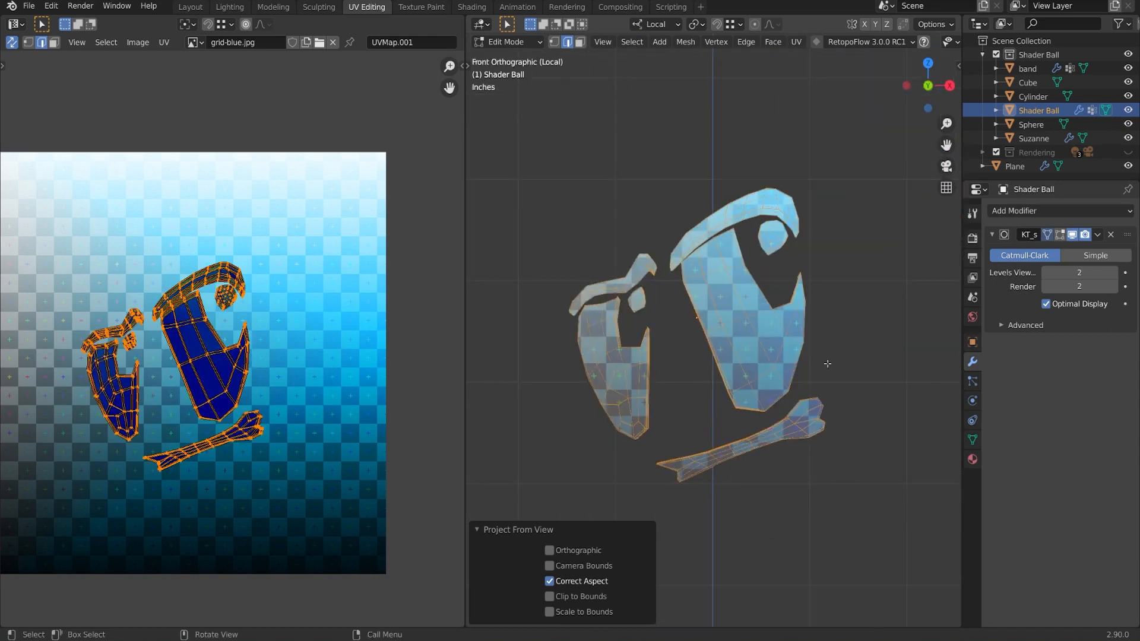
{"action": "middle_click_drag", "start_coordinate": [766, 368], "coordinate": [787, 401]}
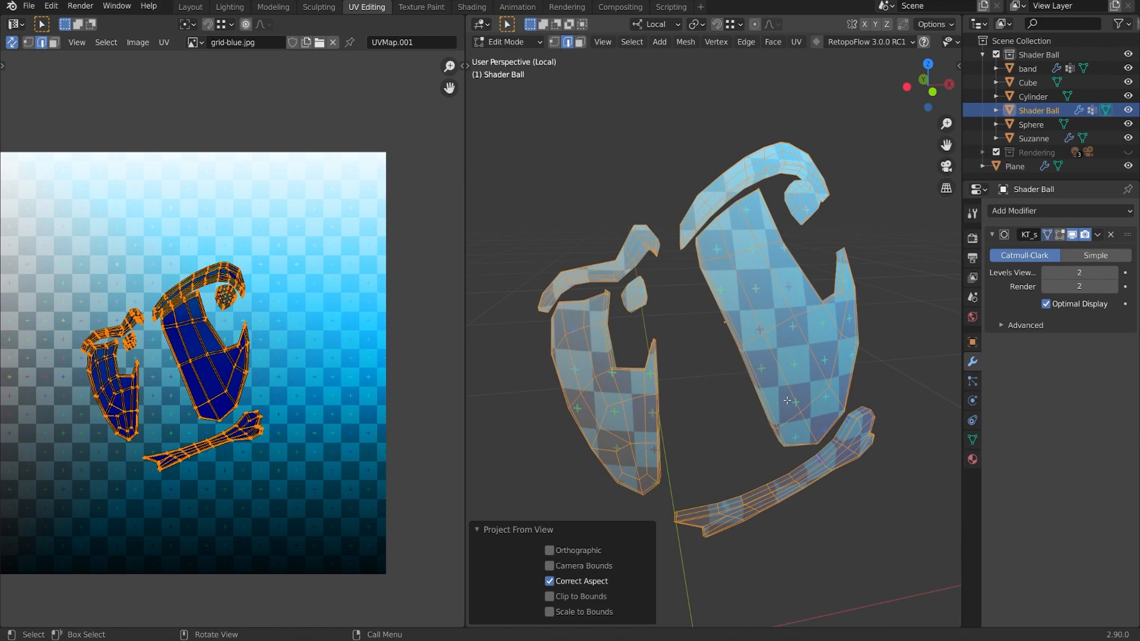
Step: Clear the selection, switch to face selection, and select the main front faces of the largest face piece
{"action": "key", "text": "alt+a"}
{"action": "mouse_move", "coordinate": [801, 347]}
{"action": "middle_mouse_down"}
{"action": "mouse_move", "coordinate": [813, 349]}
{"action": "mouse_move", "coordinate": [796, 347]}
{"action": "middle_mouse_up"}
{"action": "key", "text": "3"}
{"action": "left_click", "coordinate": [794, 356]}
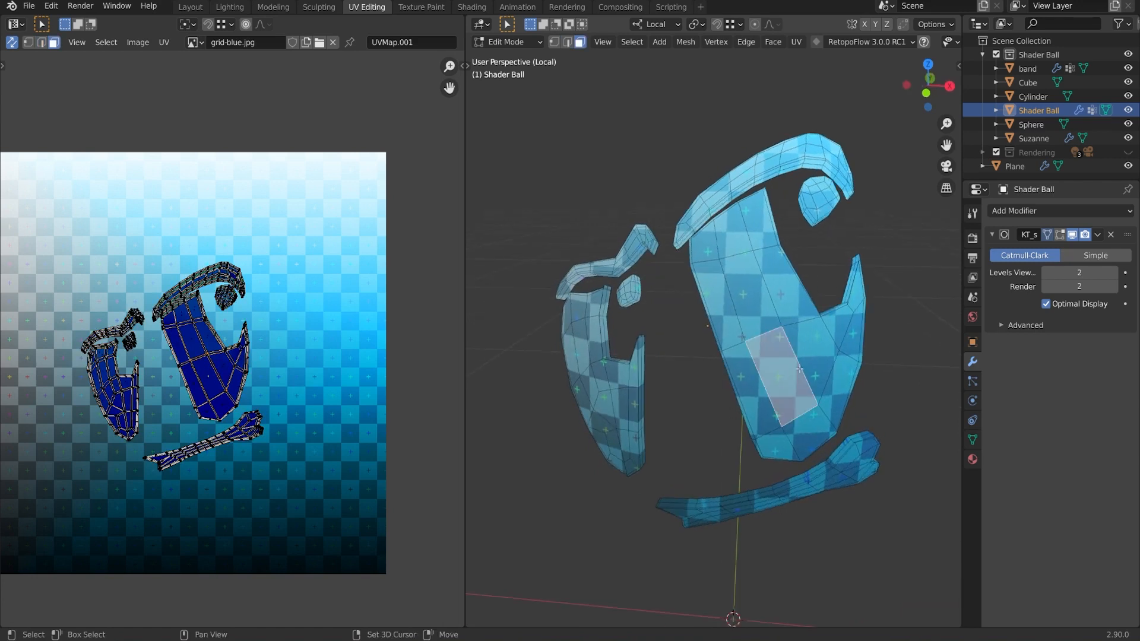
{"action": "left_click", "coordinate": [813, 313], "text": "shift"}
{"action": "left_click", "coordinate": [796, 299], "text": "shift"}
{"action": "left_click", "coordinate": [721, 295], "text": "shift"}
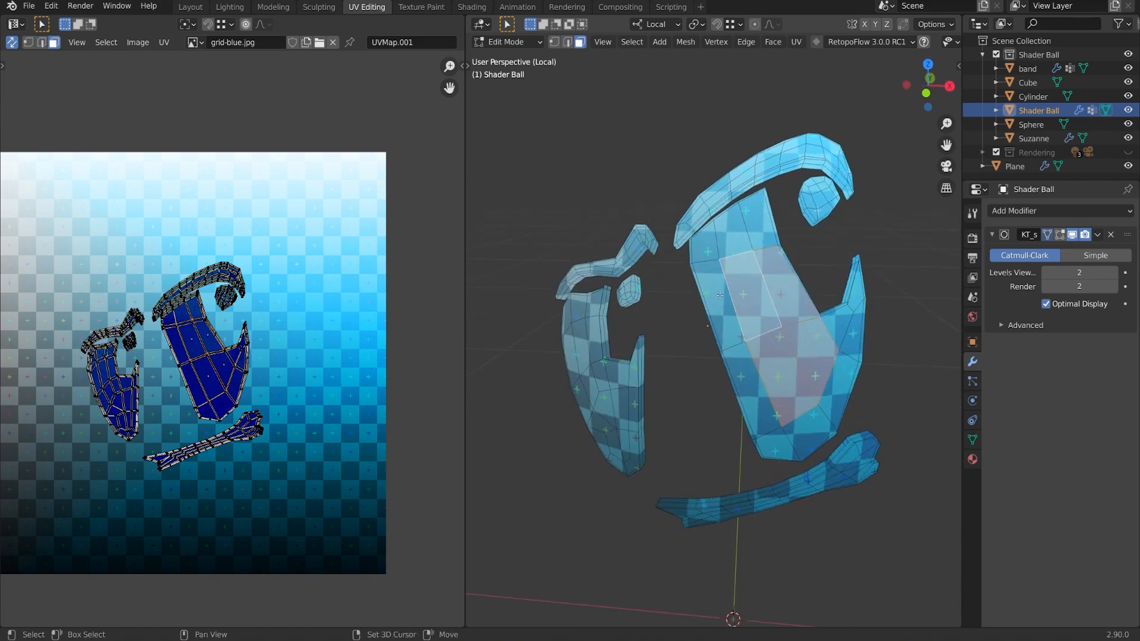
{"action": "left_click", "coordinate": [721, 287], "text": "shift"}
{"action": "left_click", "coordinate": [740, 232], "text": "shift"}
{"action": "left_click", "coordinate": [757, 222], "text": "shift"}
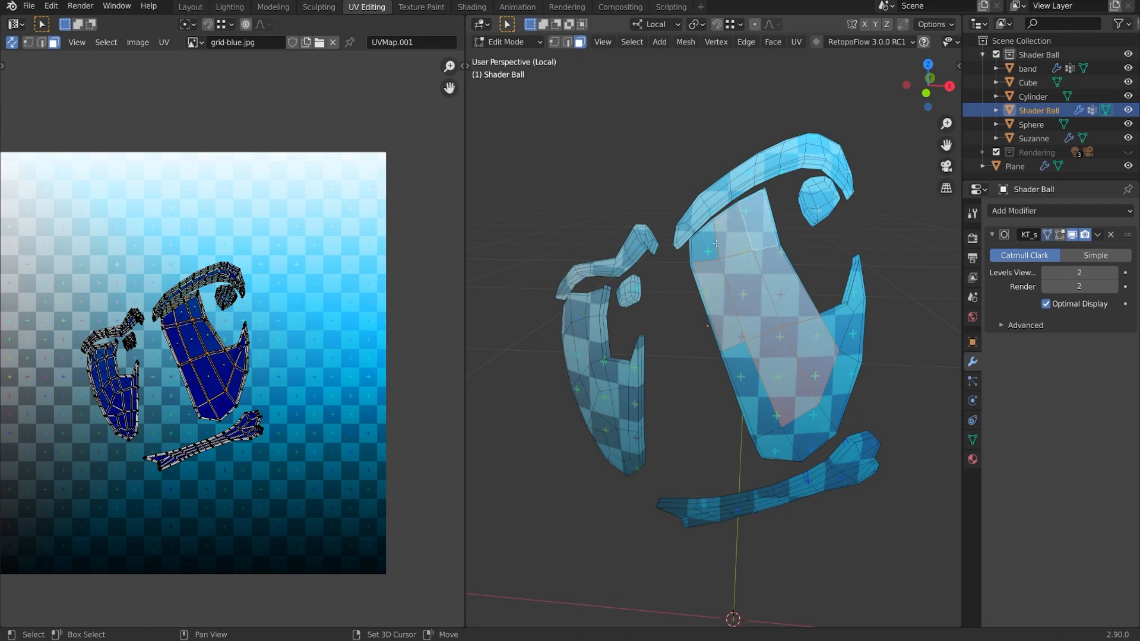
{"action": "left_click", "coordinate": [713, 245], "text": "shift"}
{"action": "left_click", "coordinate": [772, 431], "text": "shift"}
Step: Align the 3D view squarely to the selected faces of the largest face piece
{"action": "middle_click_drag", "start_coordinate": [772, 431], "coordinate": [817, 398]}
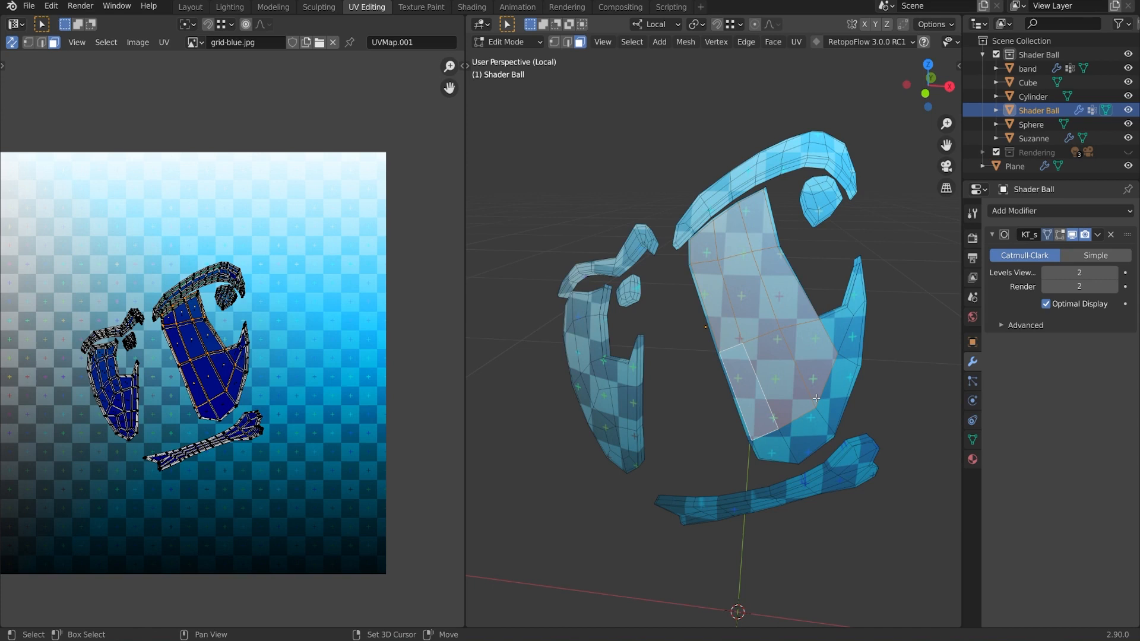
{"action": "key", "text": "shift+KP_7"}
{"action": "key", "text": "KP_7"}
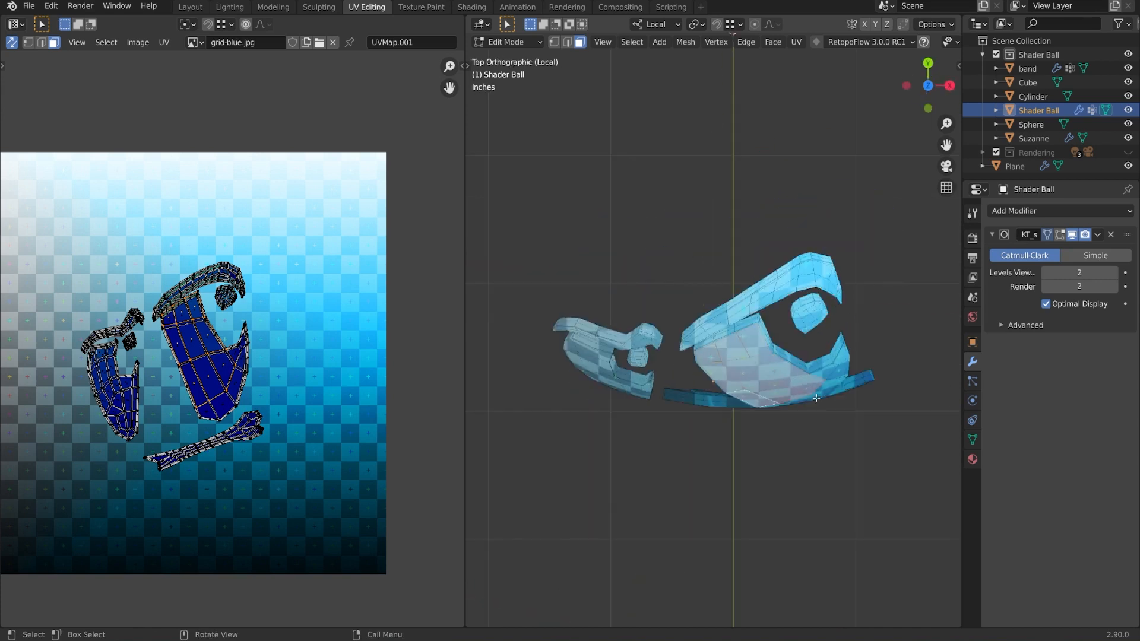
{"action": "key", "text": "shift+KP_7"}
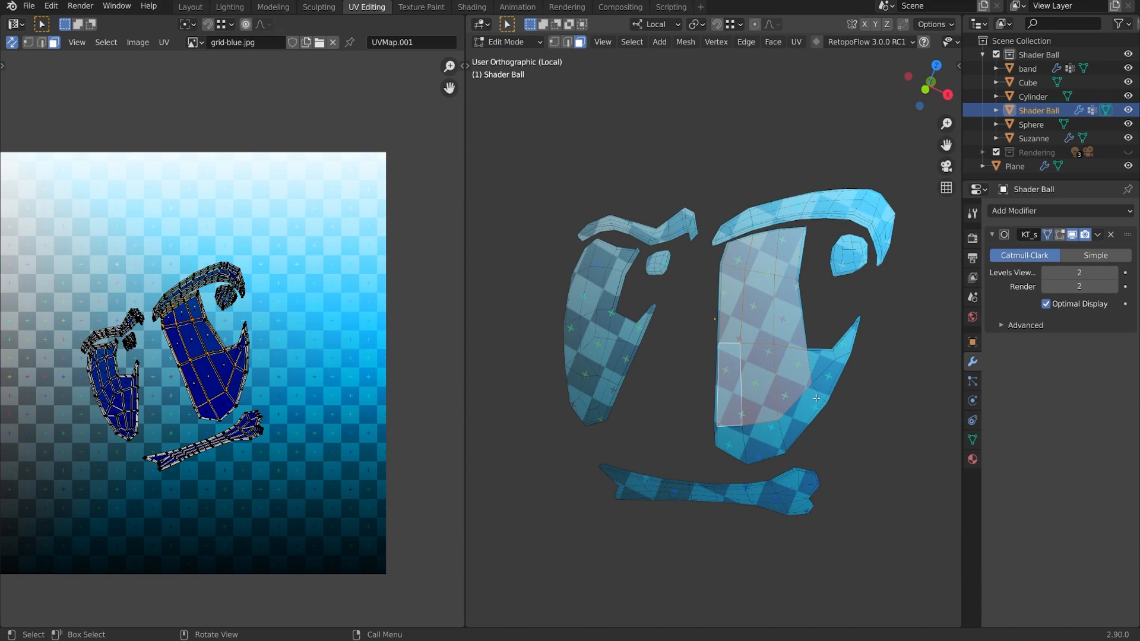
Step: Extend the selection to the whole linked piece, delimited by seam, and unwrap it with Project From View
{"action": "key", "text": "ctrl+l"}
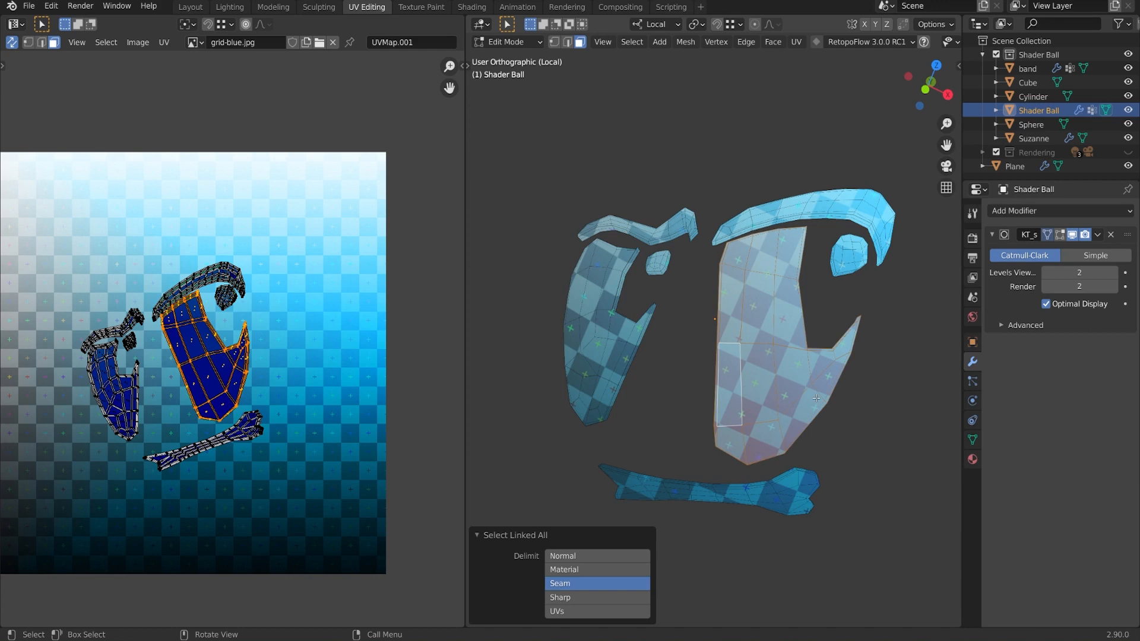
{"action": "key", "text": "u"}
{"action": "left_click", "coordinate": [816, 398]}
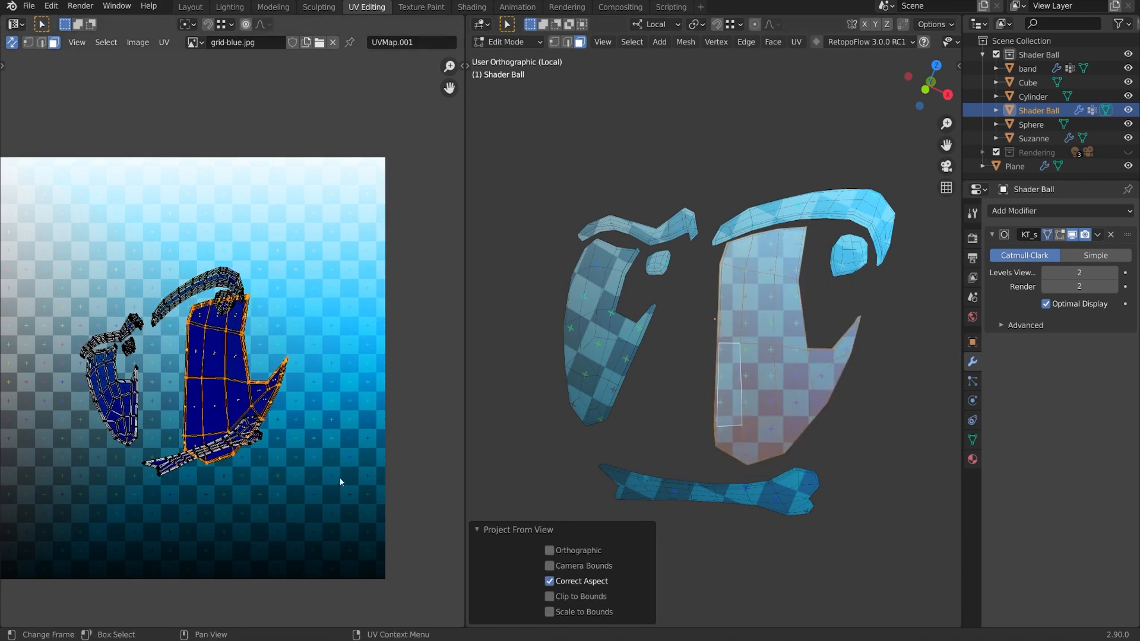
Step: Move the piece's UV island about 8.85 in along X and 10.33 in along Y, and scale it to about 0.92
{"action": "key", "text": "g"}
{"action": "left_click", "coordinate": [415, 368]}
{"action": "key", "text": "s"}
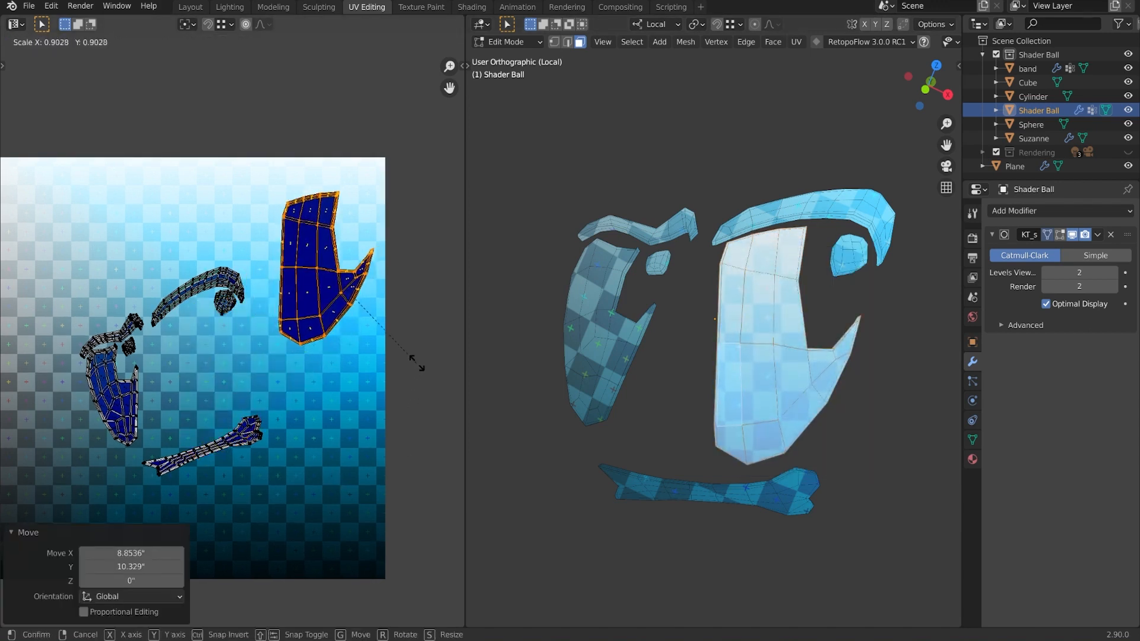
{"action": "left_click", "coordinate": [419, 359]}
{"action": "middle_click_drag", "start_coordinate": [418, 357], "coordinate": [396, 394]}
{"action": "scroll", "coordinate": [396, 394], "scroll_direction": "up", "scroll_amount": 4}
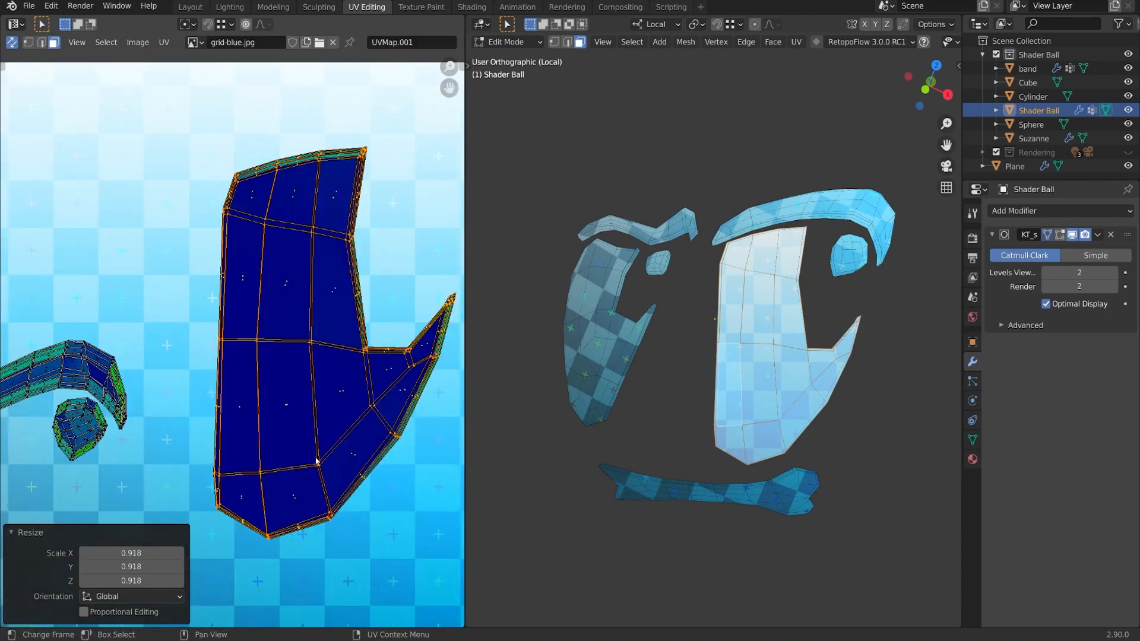
Step: Scale the UV island down by about 0.8 and move it about 0.9 in along X and 2.27 in along Y
{"action": "scroll", "coordinate": [341, 454], "scroll_direction": "down", "scroll_amount": 4}
{"action": "key", "text": "s"}
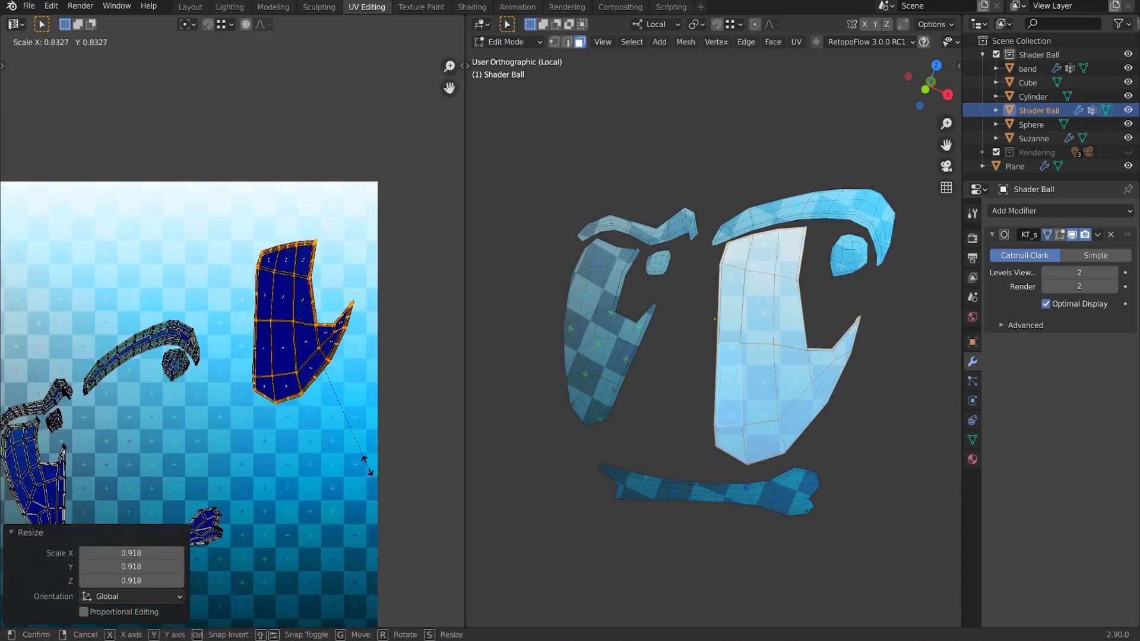
{"action": "left_click", "coordinate": [368, 460]}
{"action": "key", "text": "g"}
{"action": "left_click", "coordinate": [379, 430]}
Step: Move the UV island about 1.27 in along X and -0.10 in along Y while checking the texture on the piece's side
{"action": "middle_click_drag", "start_coordinate": [850, 446], "coordinate": [731, 383]}
{"action": "scroll", "coordinate": [743, 415], "scroll_direction": "up", "scroll_amount": 4}
{"action": "key", "text": "g"}
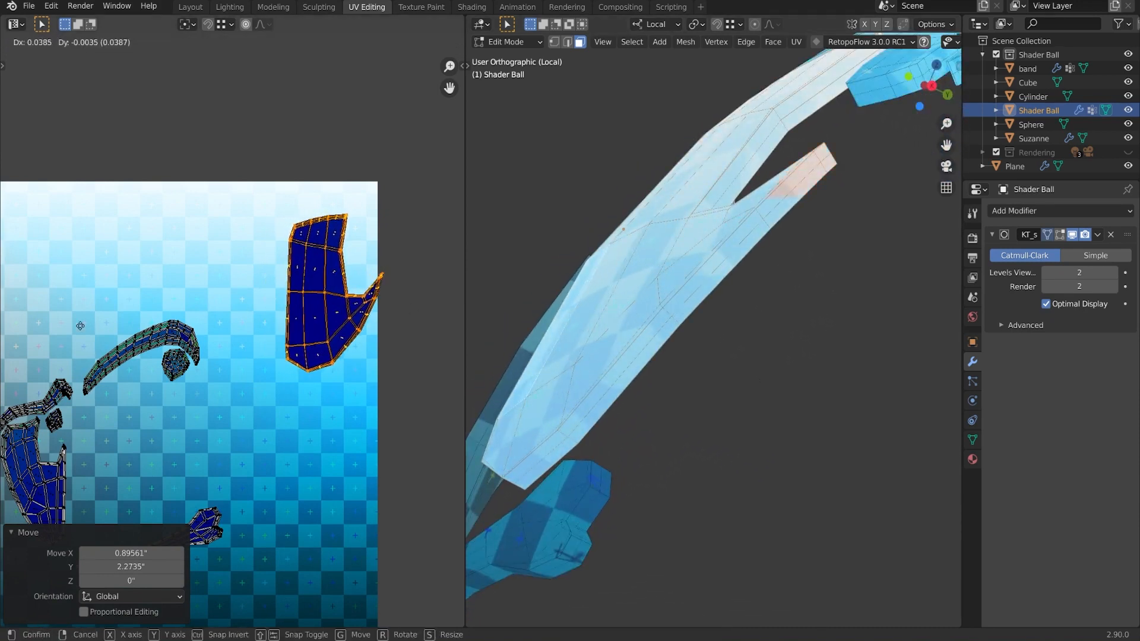
{"action": "left_click", "coordinate": [469, 316]}
Step: Nudge the UV island about 0.17 in along X and 0.03 in along Y, checking the texture on the piece's edge up close
{"action": "mouse_move", "coordinate": [777, 399]}
{"action": "middle_mouse_down"}
{"action": "mouse_move", "coordinate": [889, 403]}
{"action": "mouse_move", "coordinate": [747, 377]}
{"action": "mouse_move", "coordinate": [814, 356]}
{"action": "mouse_move", "coordinate": [853, 433]}
{"action": "mouse_move", "coordinate": [786, 386]}
{"action": "middle_mouse_up"}
{"action": "scroll", "coordinate": [853, 433], "scroll_direction": "up", "scroll_amount": 2}
{"action": "scroll", "coordinate": [786, 386], "scroll_direction": "up", "scroll_amount": 2}
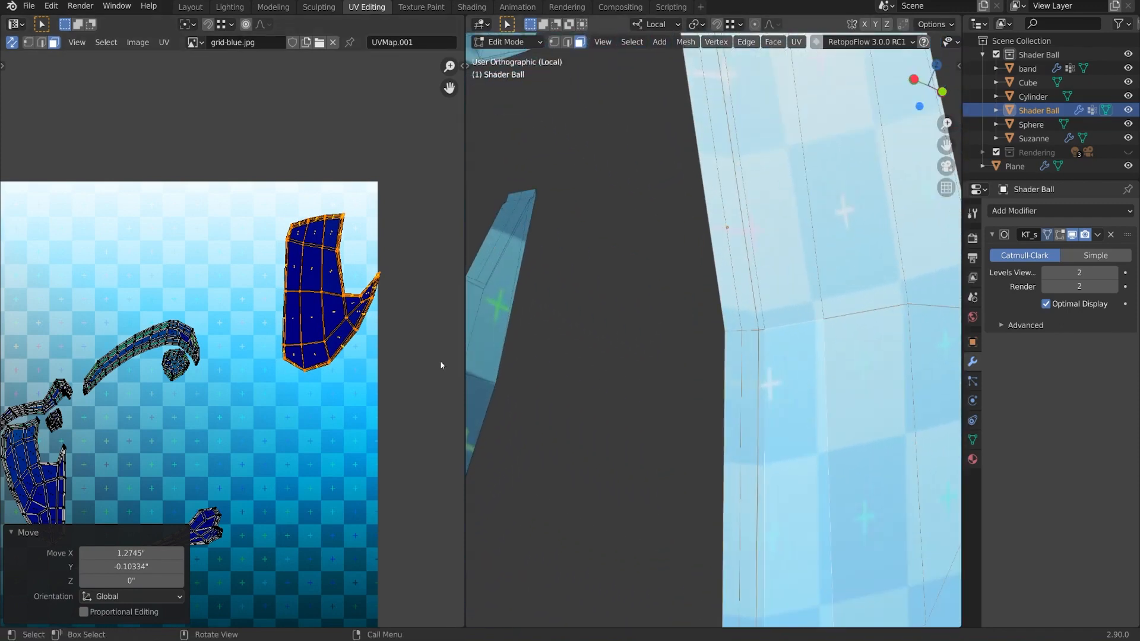
{"action": "key", "text": "g"}
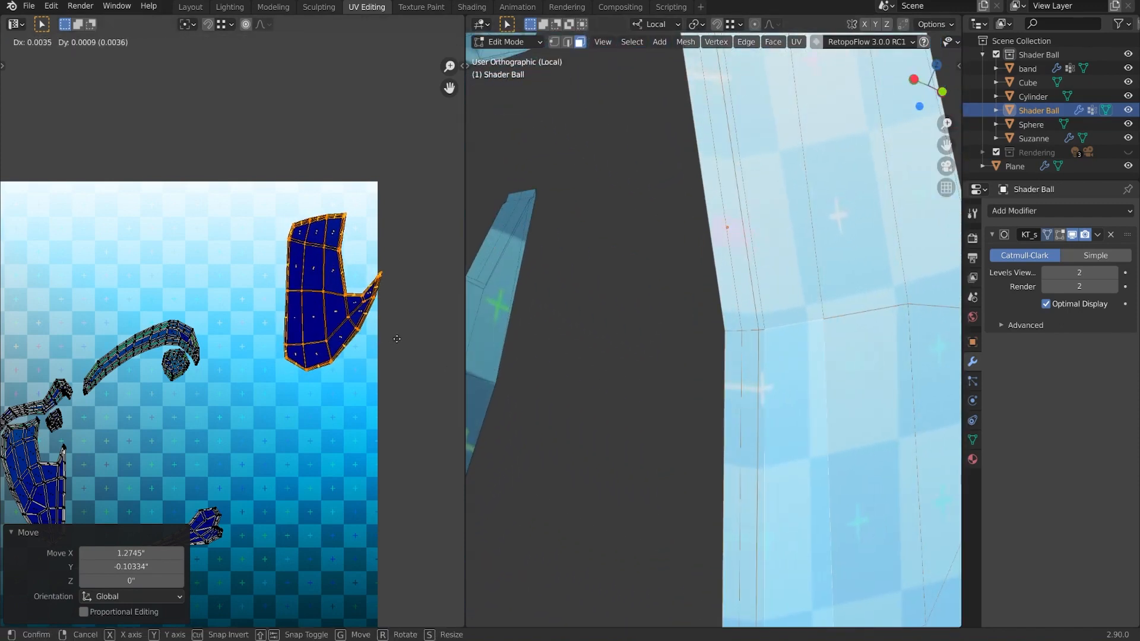
{"action": "left_click", "coordinate": [394, 343]}
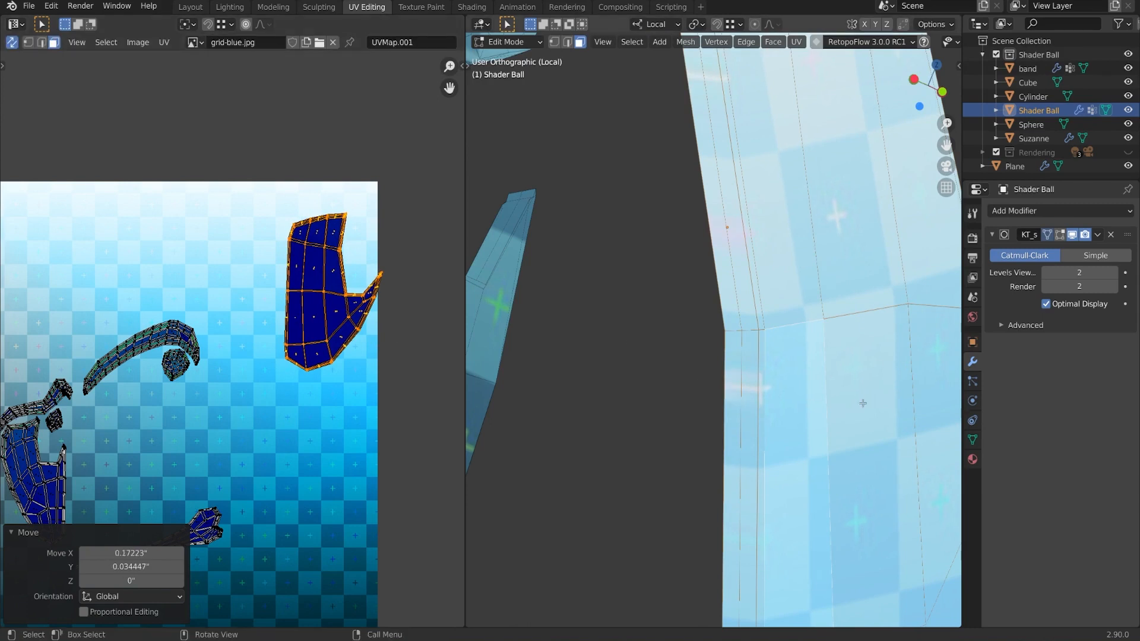
Step: Move the UV island back inside the image by about -1.27 in along X and 0.14 in along Y
{"action": "key", "text": "g"}
{"action": "left_click", "coordinate": [361, 346]}
{"action": "scroll", "coordinate": [860, 407], "scroll_direction": "down", "scroll_amount": 8}
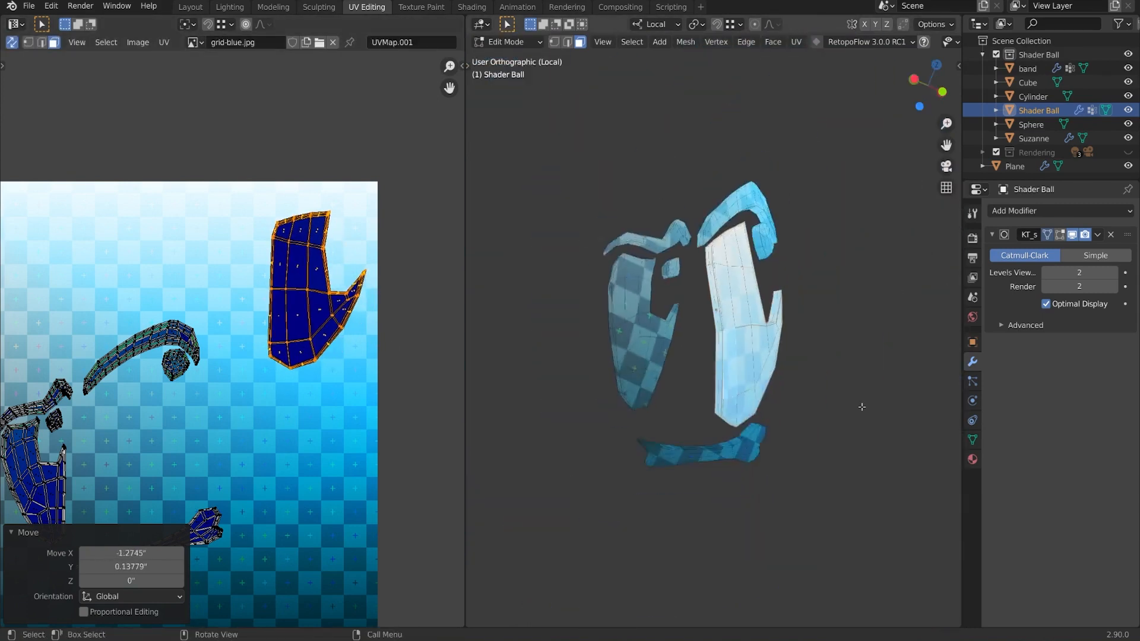
{"action": "scroll", "coordinate": [862, 406], "scroll_direction": "down", "scroll_amount": 6}
{"action": "middle_click_drag", "start_coordinate": [860, 407], "coordinate": [729, 421]}
{"action": "scroll", "coordinate": [870, 417], "scroll_direction": "up", "scroll_amount": 3}
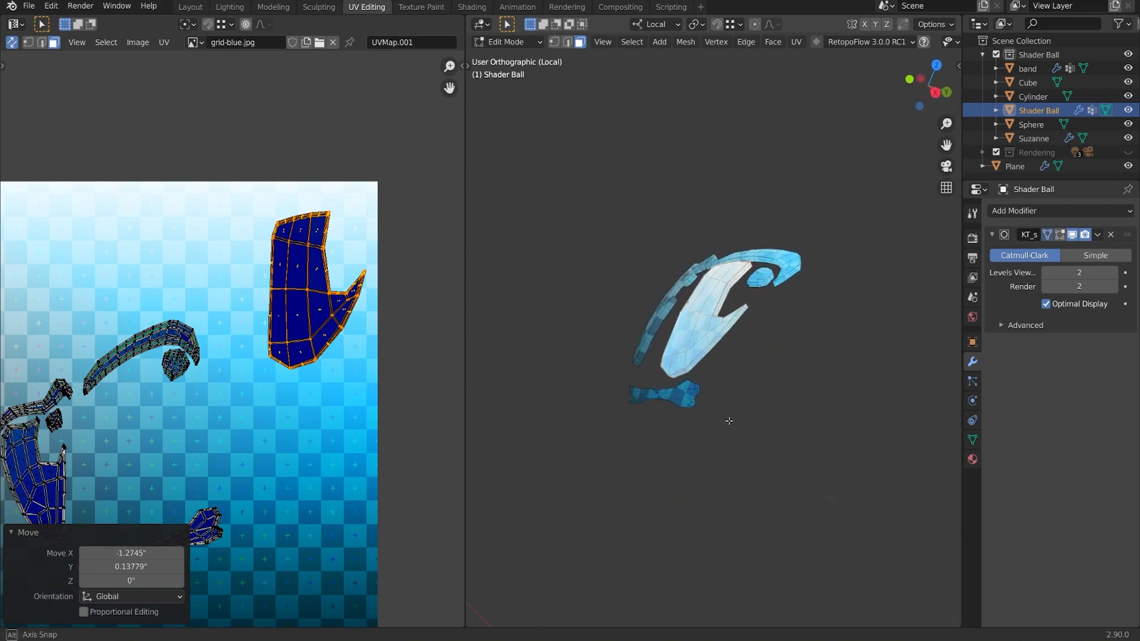
Step: Examine the grid texture on the large light-blue eye piece and its neighbouring pieces from several angles
{"action": "scroll", "coordinate": [729, 422], "scroll_direction": "up", "scroll_amount": 1}
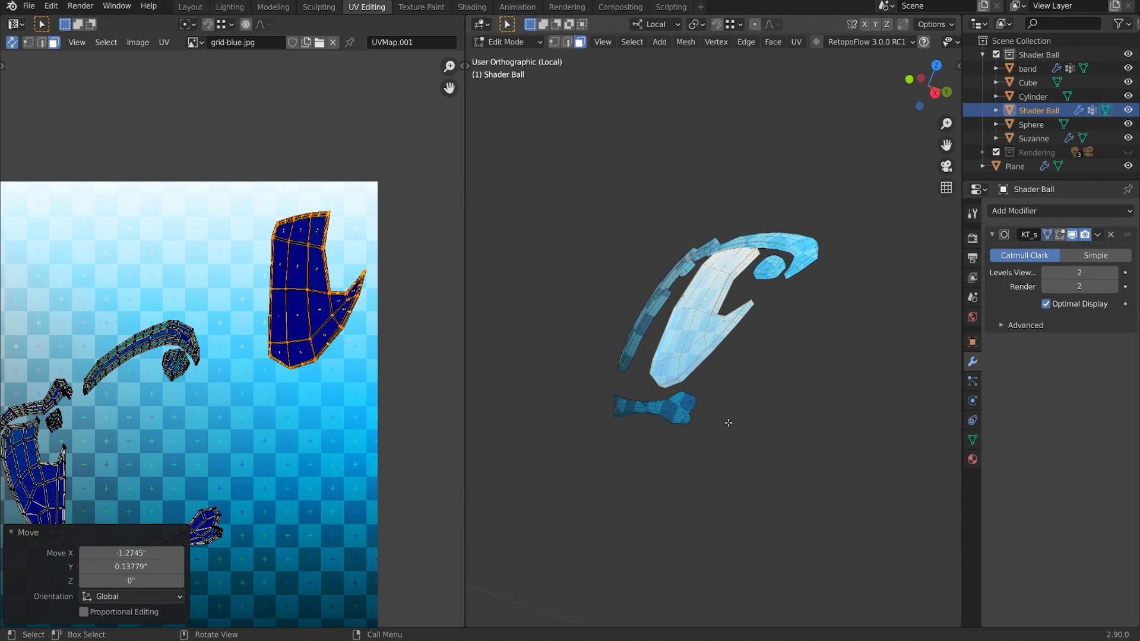
{"action": "scroll", "coordinate": [724, 424], "scroll_direction": "up", "scroll_amount": 5}
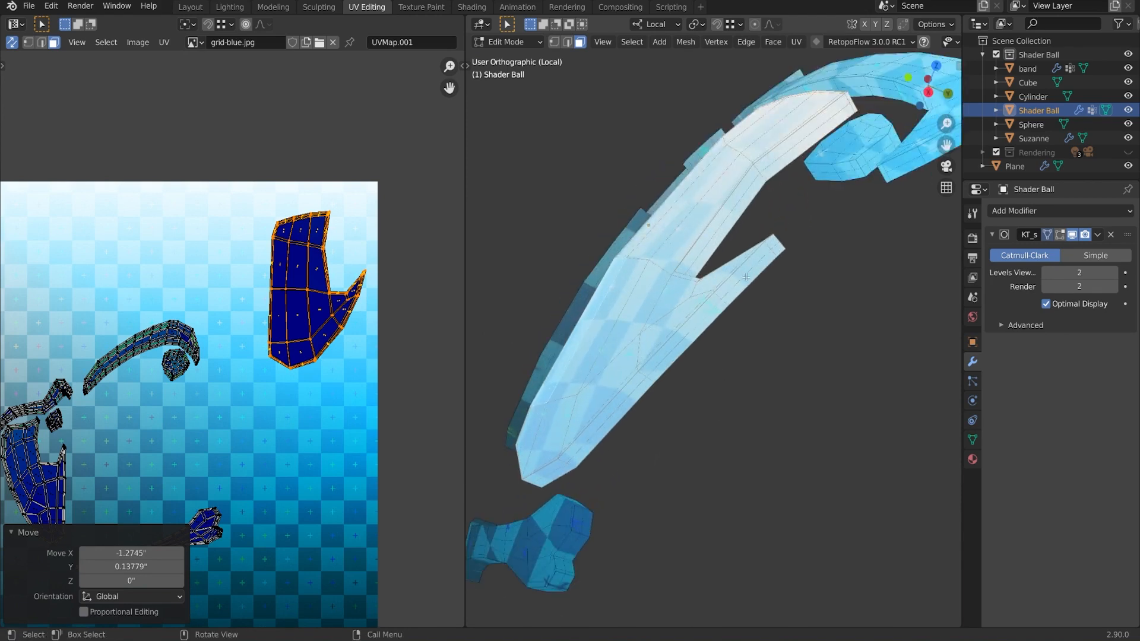
{"action": "scroll", "coordinate": [699, 394], "scroll_direction": "up", "scroll_amount": 1}
{"action": "middle_click_drag", "start_coordinate": [720, 378], "coordinate": [751, 375]}
{"action": "scroll", "coordinate": [654, 373], "scroll_direction": "down", "scroll_amount": 2}
{"action": "scroll", "coordinate": [752, 375], "scroll_direction": "up", "scroll_amount": 2}
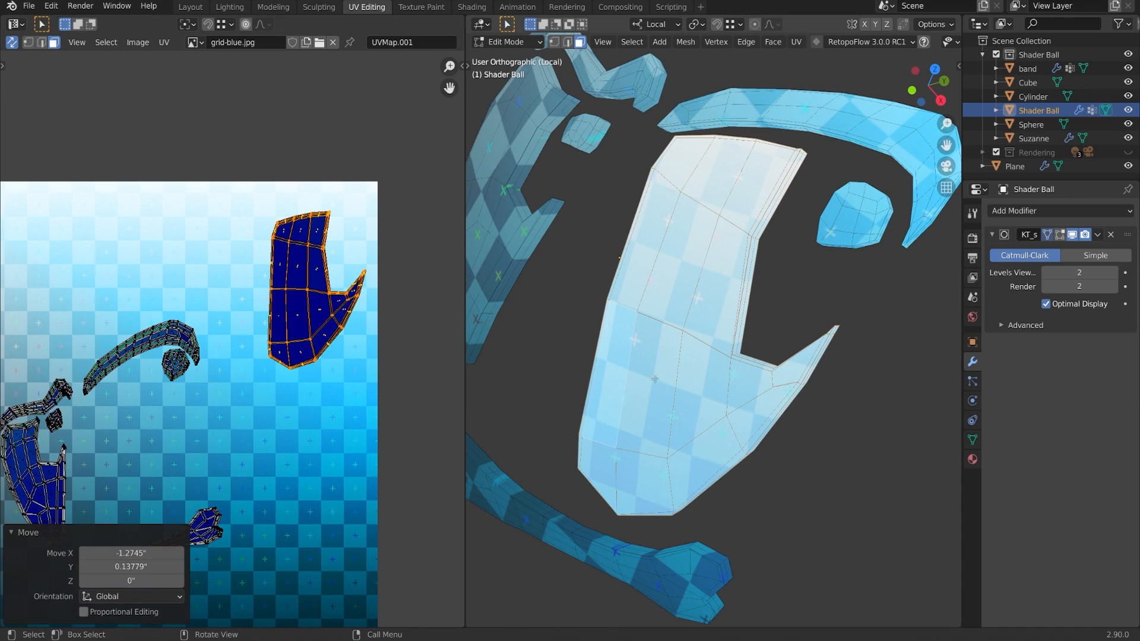
{"action": "middle_click_drag", "start_coordinate": [656, 380], "coordinate": [757, 361]}
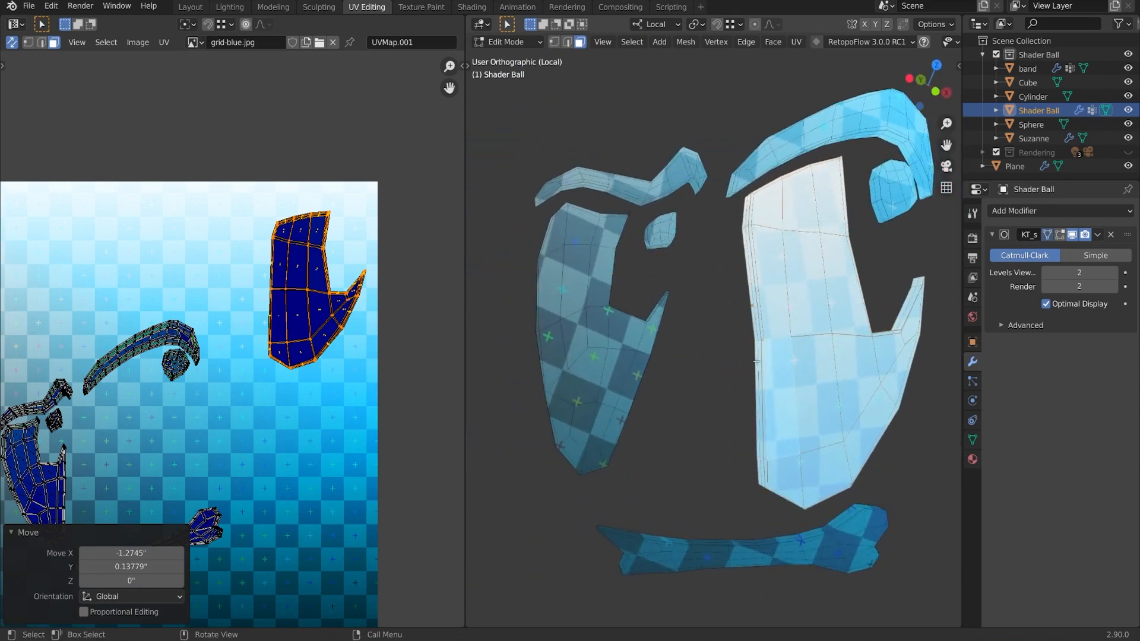
{"action": "mouse_move", "coordinate": [722, 382]}
{"action": "middle_mouse_down"}
{"action": "mouse_move", "coordinate": [679, 376]}
{"action": "mouse_move", "coordinate": [714, 381]}
{"action": "mouse_move", "coordinate": [712, 364]}
{"action": "middle_mouse_up"}
Step: Align the view to two central faces of the left eye piece, select its linked faces up to the seam, and project their UVs from view
{"action": "scroll", "coordinate": [715, 381], "scroll_direction": "up", "scroll_amount": 1}
{"action": "left_click", "coordinate": [612, 352]}
{"action": "left_click", "coordinate": [601, 390], "text": "shift"}
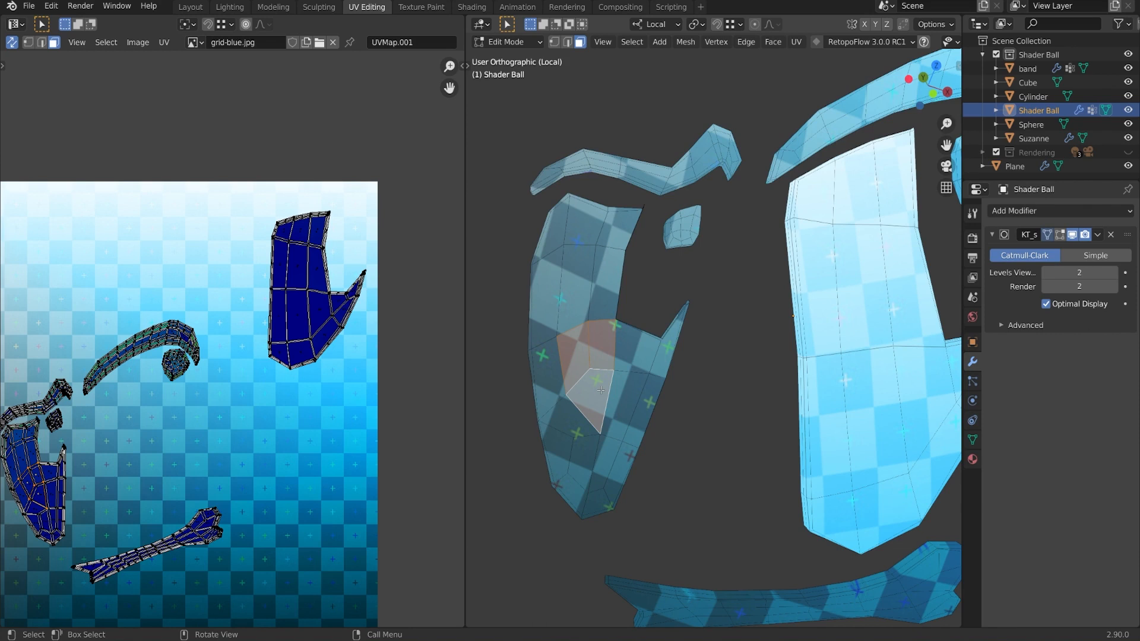
{"action": "key", "text": "shift+KP_7"}
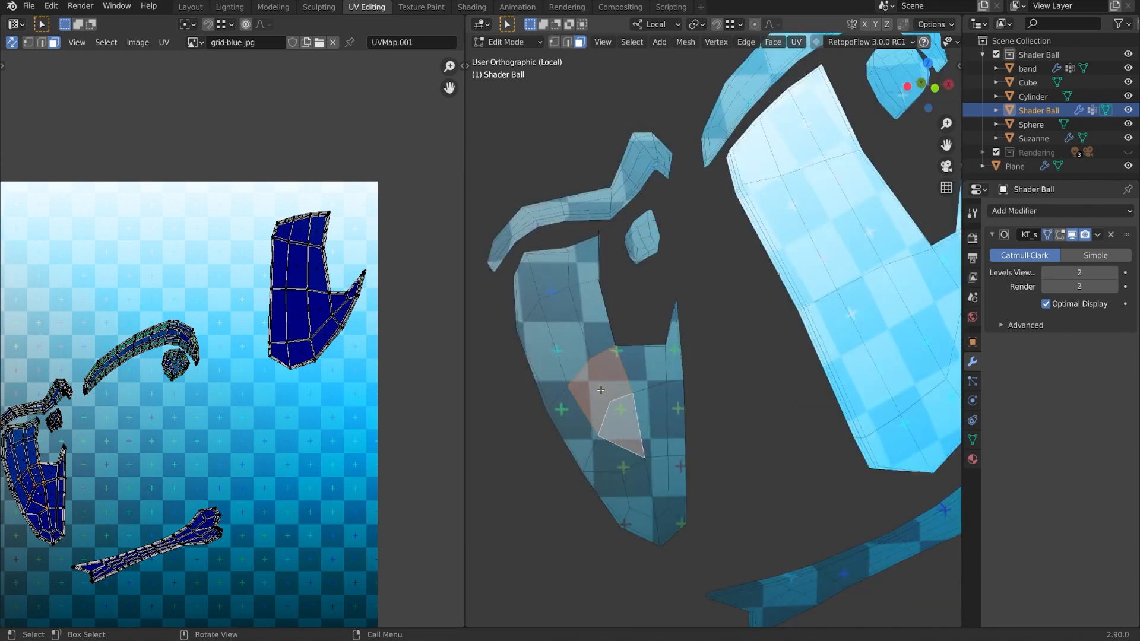
{"action": "middle_click_drag", "start_coordinate": [707, 442], "coordinate": [773, 440], "text": "shift"}
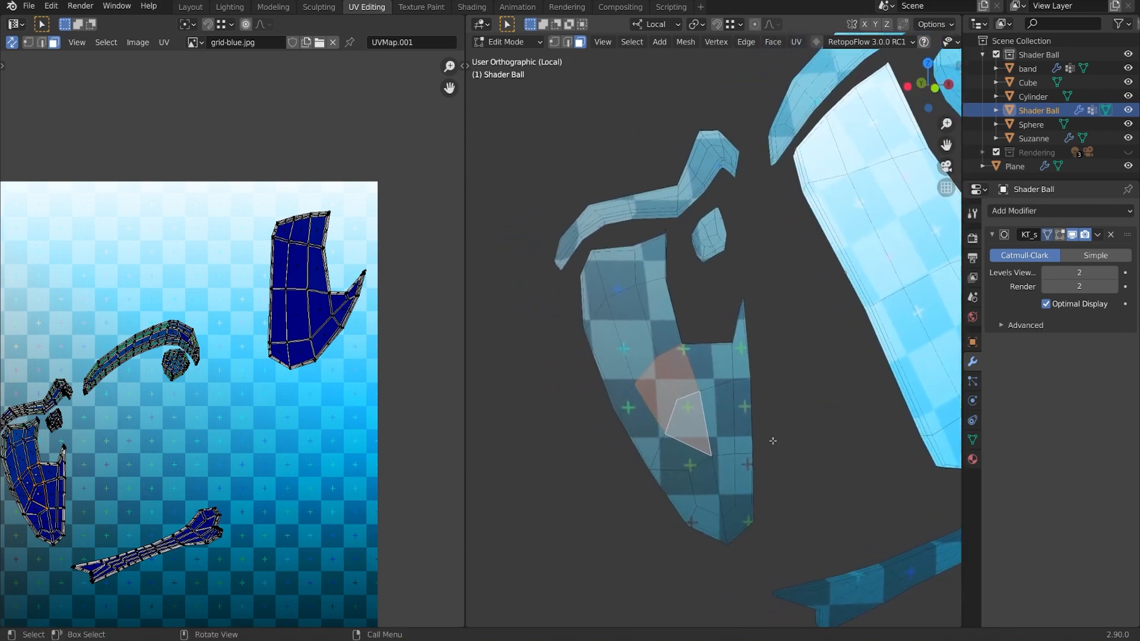
{"action": "key", "text": "ctrl+l"}
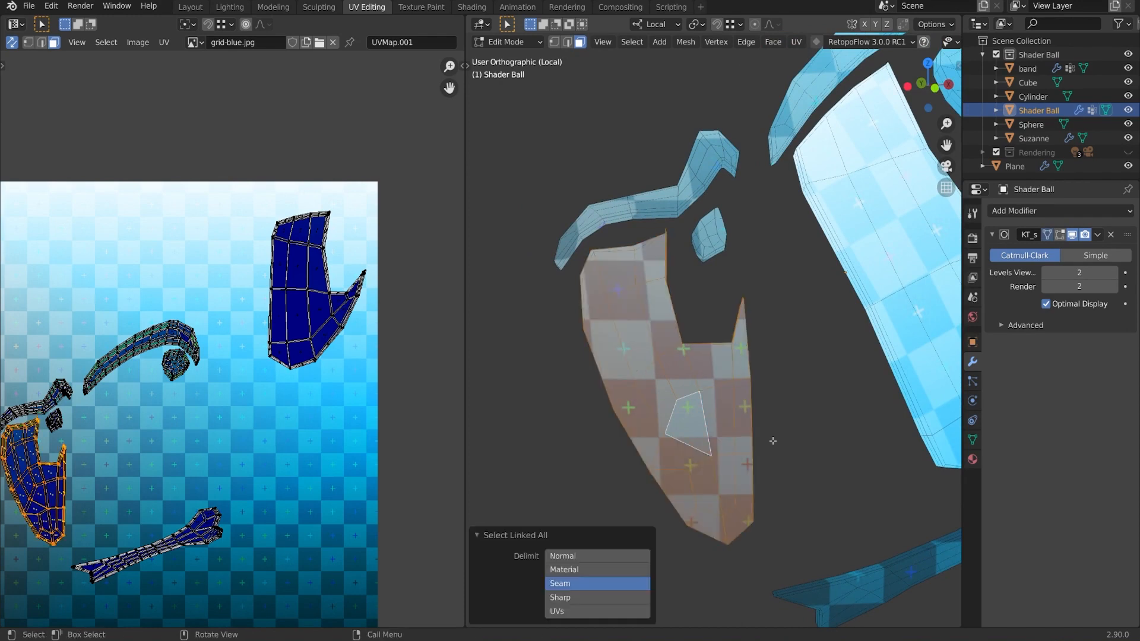
{"action": "key", "text": "u"}
{"action": "left_click", "coordinate": [773, 444]}
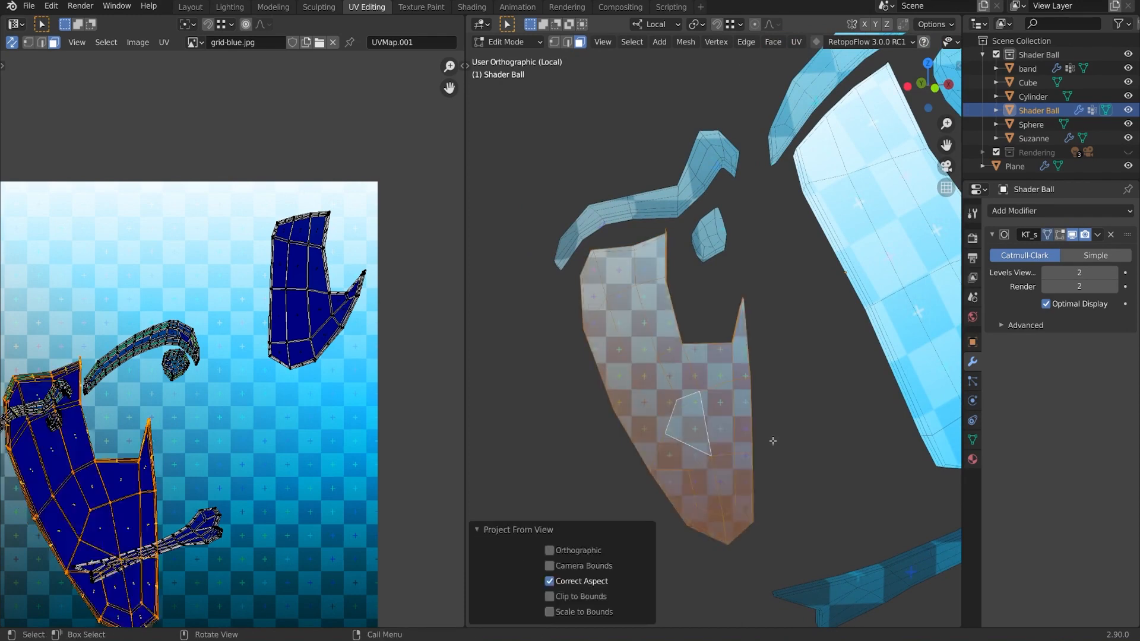
Step: Align the view to the strip of faces along the mouth piece, select the whole linked piece, and project its UVs from view
{"action": "scroll", "coordinate": [361, 522], "scroll_direction": "down", "scroll_amount": 2}
{"action": "middle_click_drag", "start_coordinate": [830, 342], "coordinate": [701, 241], "text": "shift"}
{"action": "middle_click_drag", "start_coordinate": [915, 397], "coordinate": [834, 337], "text": "shift"}
{"action": "scroll", "coordinate": [834, 337], "scroll_direction": "up", "scroll_amount": 1}
{"action": "left_click", "coordinate": [874, 344]}
{"action": "left_click", "coordinate": [806, 374], "text": "shift"}
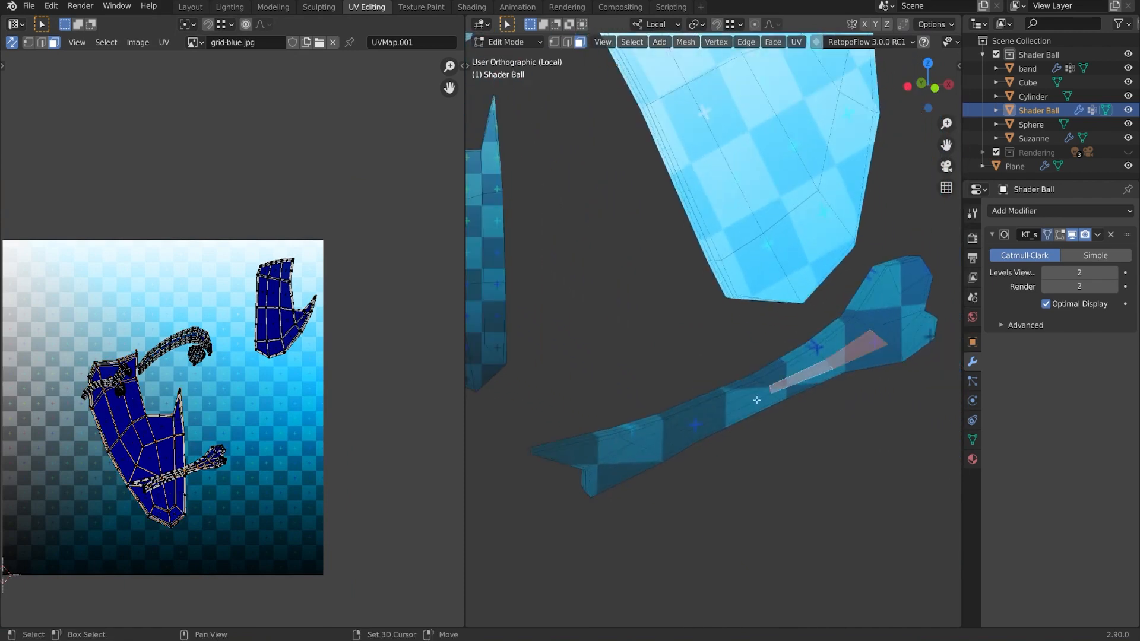
{"action": "left_click", "coordinate": [747, 400], "text": "shift"}
{"action": "left_click", "coordinate": [703, 420], "text": "shift"}
{"action": "left_click", "coordinate": [669, 434], "text": "shift"}
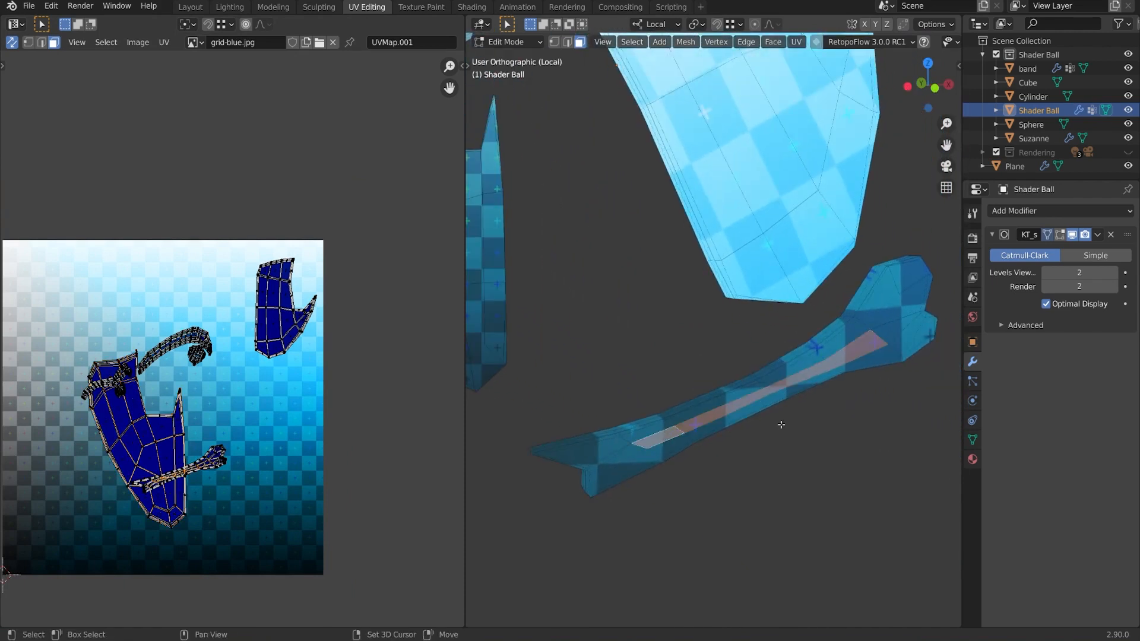
{"action": "key", "text": "shift+KP_7"}
{"action": "key", "text": "ctrl+l"}
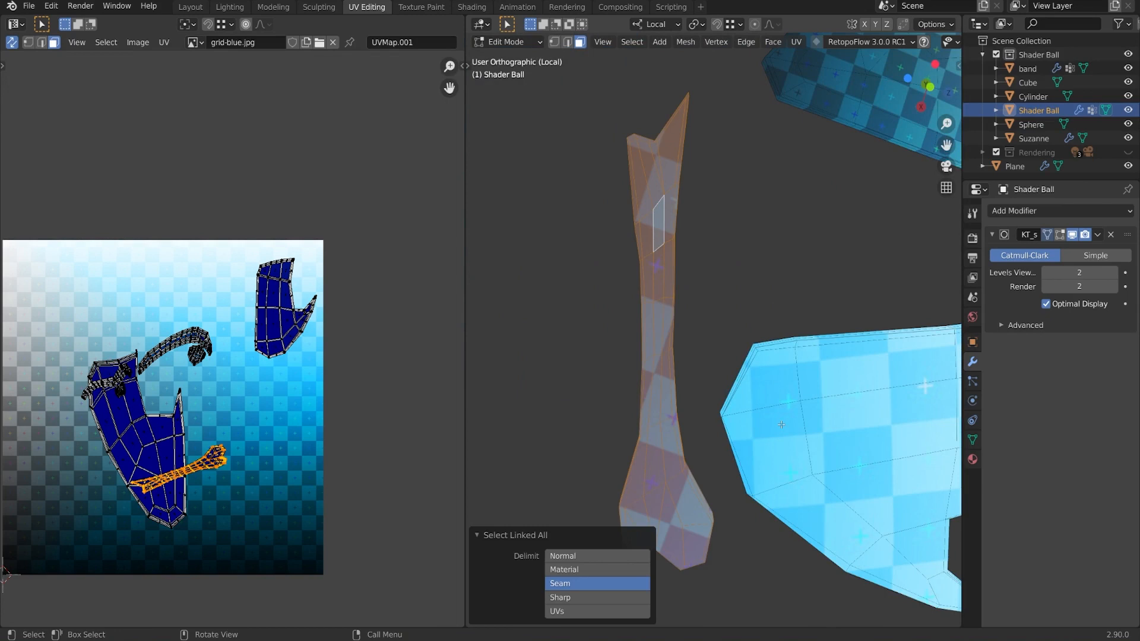
{"action": "key", "text": "u"}
{"action": "left_click", "coordinate": [781, 427]}
Step: Align the view to four faces of the small left pupil, select the whole linked piece, and project its UVs from view
{"action": "scroll", "coordinate": [831, 338], "scroll_direction": "down", "scroll_amount": 6}
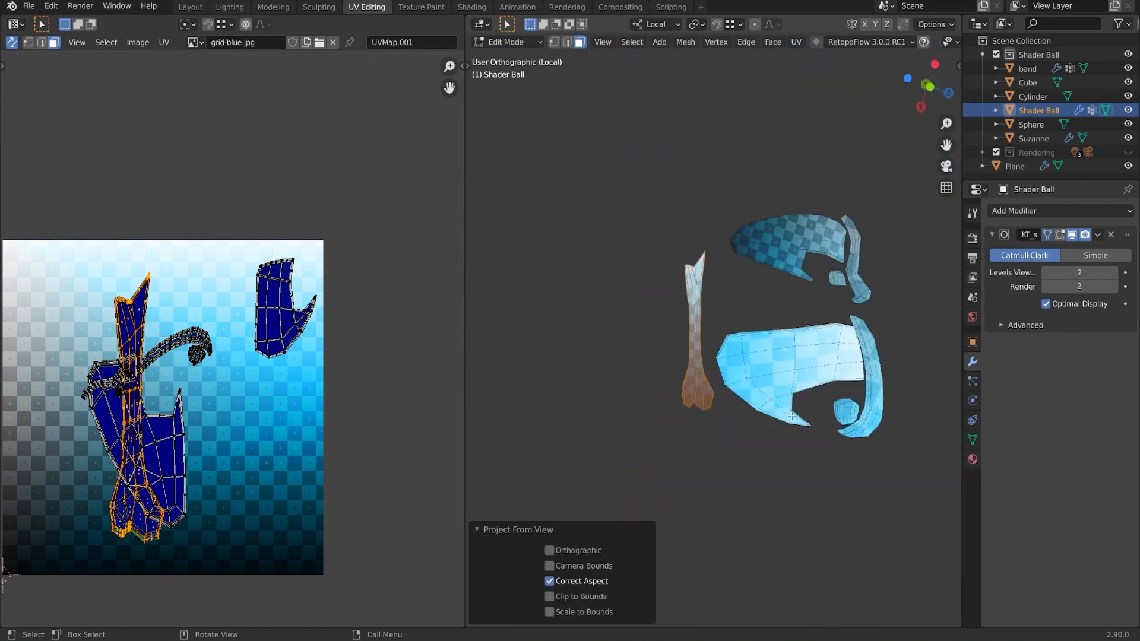
{"action": "middle_click_drag", "start_coordinate": [843, 318], "coordinate": [710, 361], "text": "shift"}
{"action": "scroll", "coordinate": [710, 362], "scroll_direction": "up", "scroll_amount": 7}
{"action": "left_click", "coordinate": [675, 274]}
{"action": "left_click", "coordinate": [671, 272], "text": "shift"}
{"action": "left_click", "coordinate": [681, 257], "text": "shift"}
{"action": "left_click", "coordinate": [671, 257], "text": "shift"}
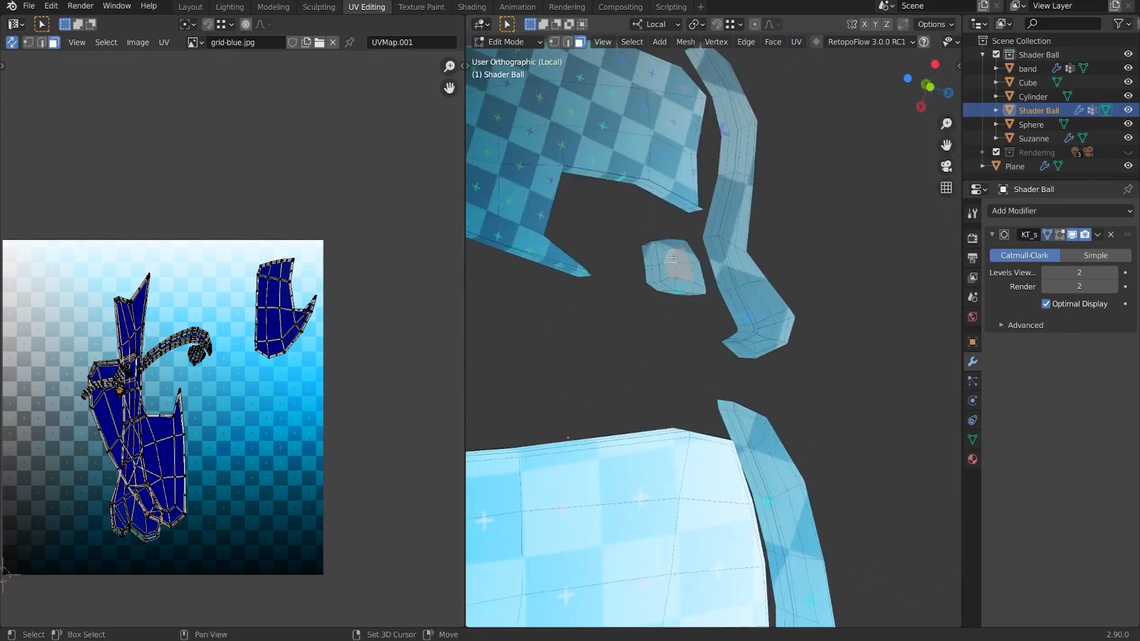
{"action": "key", "text": "shift+KP_7"}
{"action": "key", "text": "ctrl+l"}
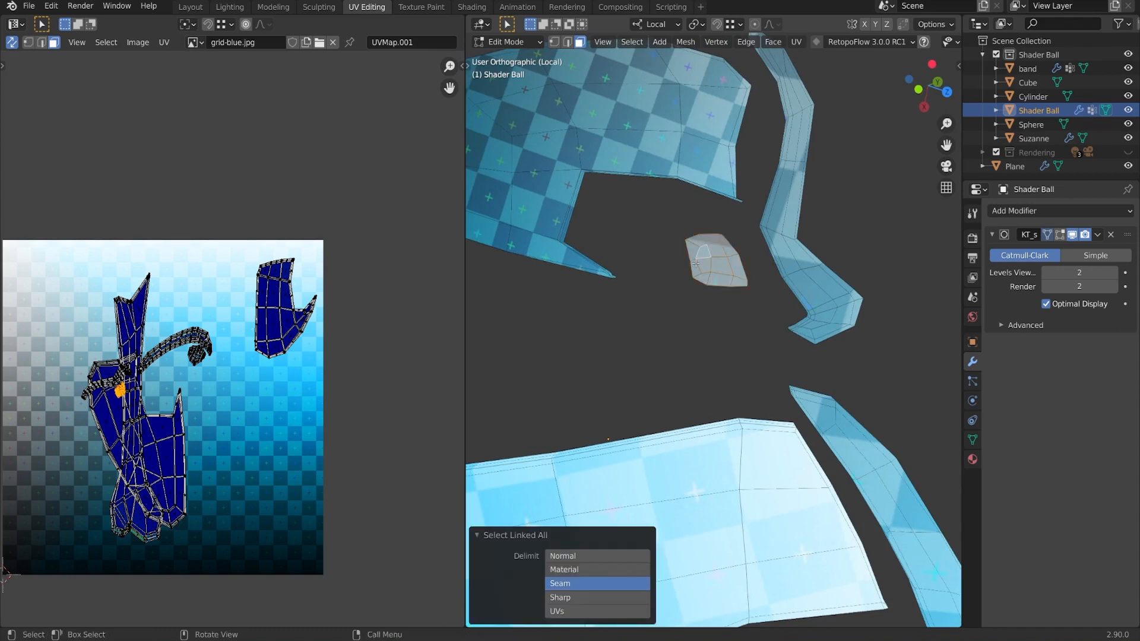
{"action": "key", "text": "u"}
{"action": "left_click", "coordinate": [696, 263]}
Step: Align the view to four central faces of the larger right pupil, select the whole linked piece, and project its UVs from view
{"action": "middle_click_drag", "start_coordinate": [812, 523], "coordinate": [736, 282], "text": "shift"}
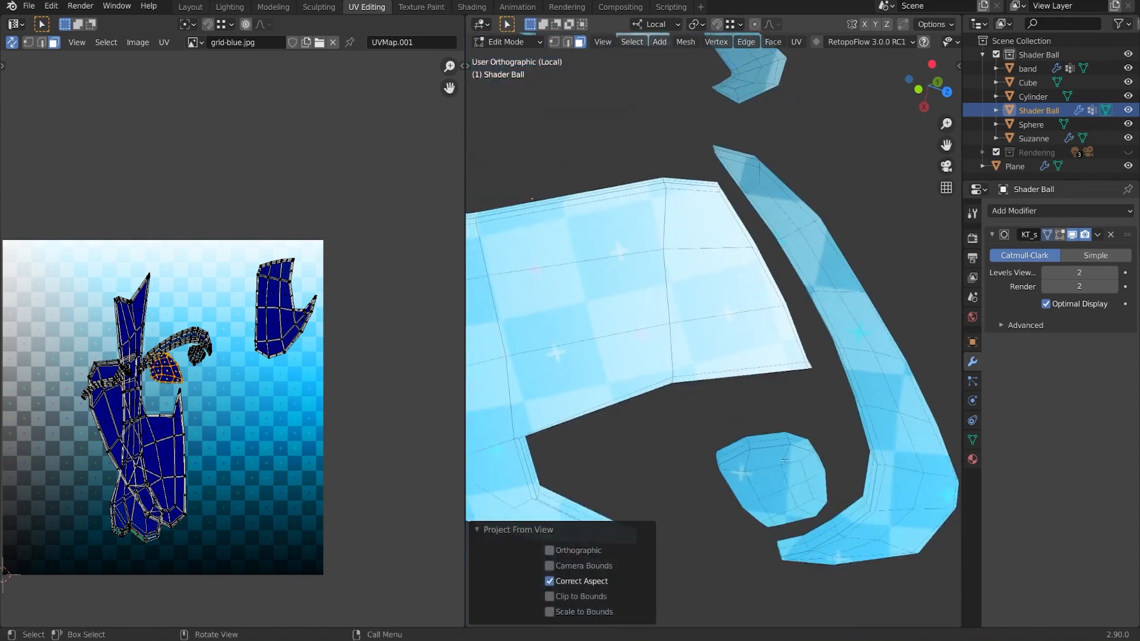
{"action": "left_click", "coordinate": [767, 482]}
{"action": "left_click", "coordinate": [797, 477], "text": "shift"}
{"action": "left_click", "coordinate": [799, 496], "text": "shift"}
{"action": "left_click", "coordinate": [780, 497], "text": "shift"}
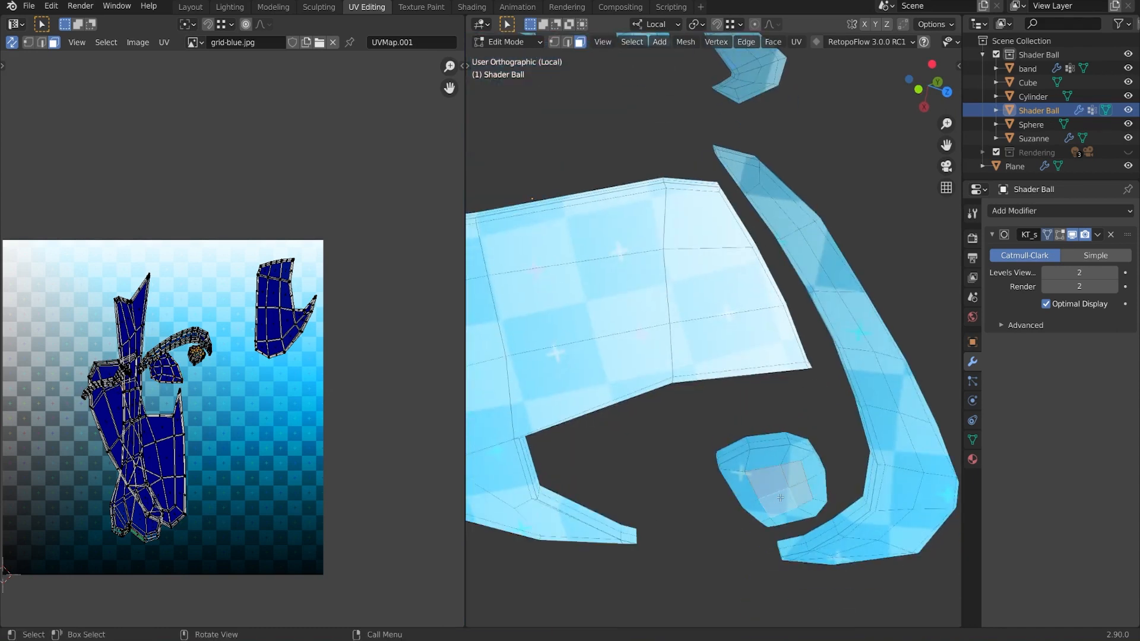
{"action": "key", "text": "shift+KP_7"}
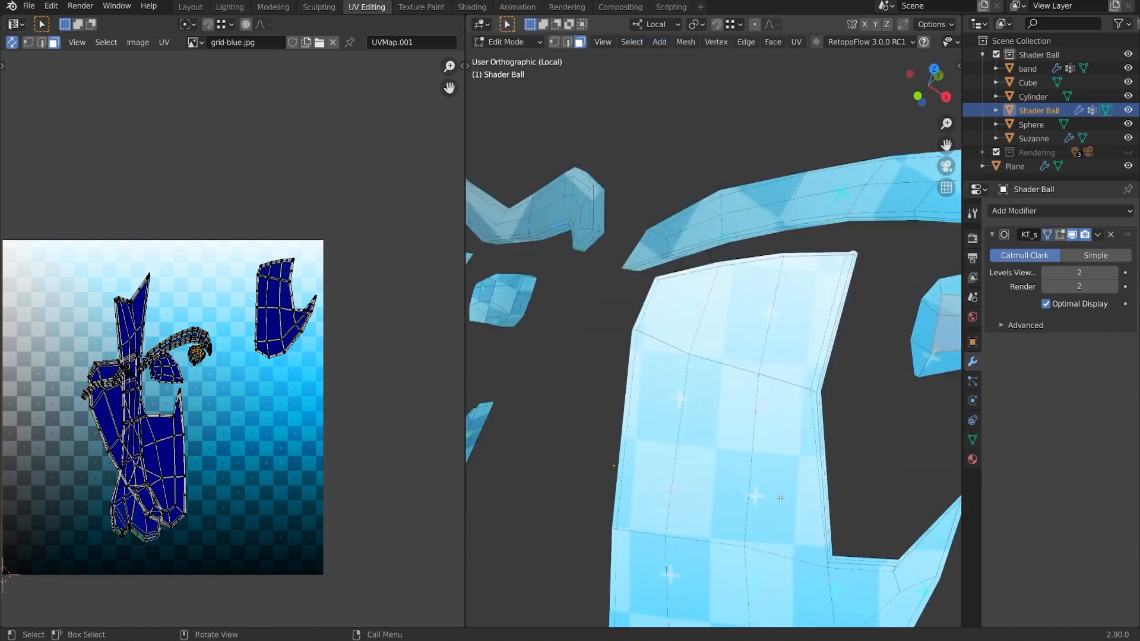
{"action": "key", "text": "KP_Decimal"}
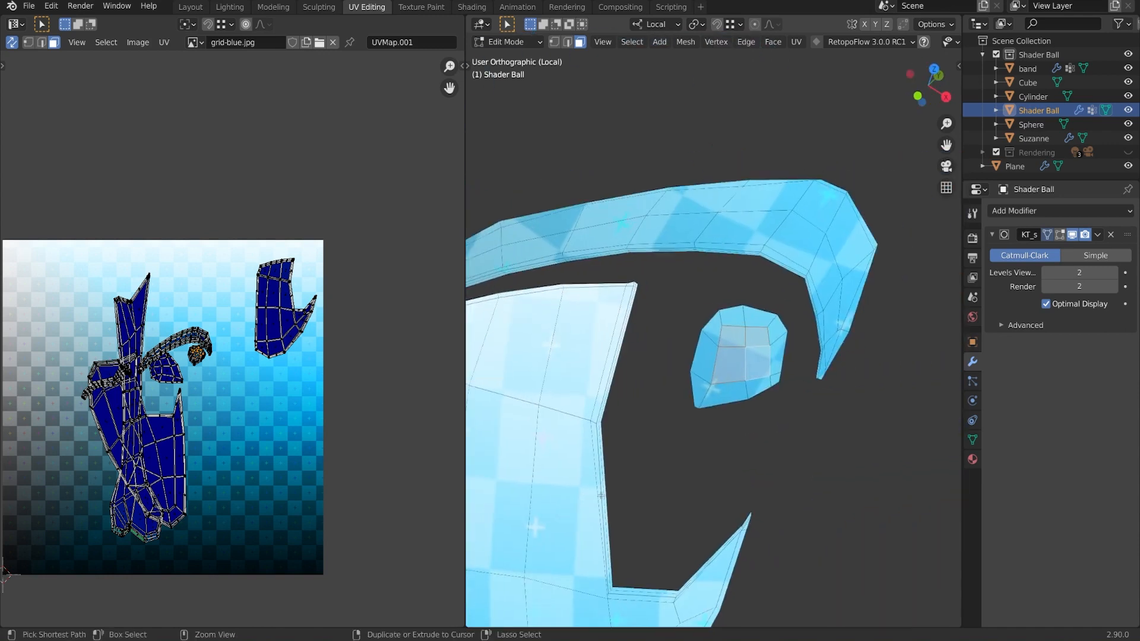
{"action": "key", "text": "ctrl+l"}
{"action": "key", "text": "u"}
{"action": "left_click", "coordinate": [601, 498]}
Step: Align the view to the faces along the curved right eyebrow, select the whole linked piece, and project its UVs from view
{"action": "middle_click_drag", "start_coordinate": [689, 356], "coordinate": [711, 426], "text": "shift"}
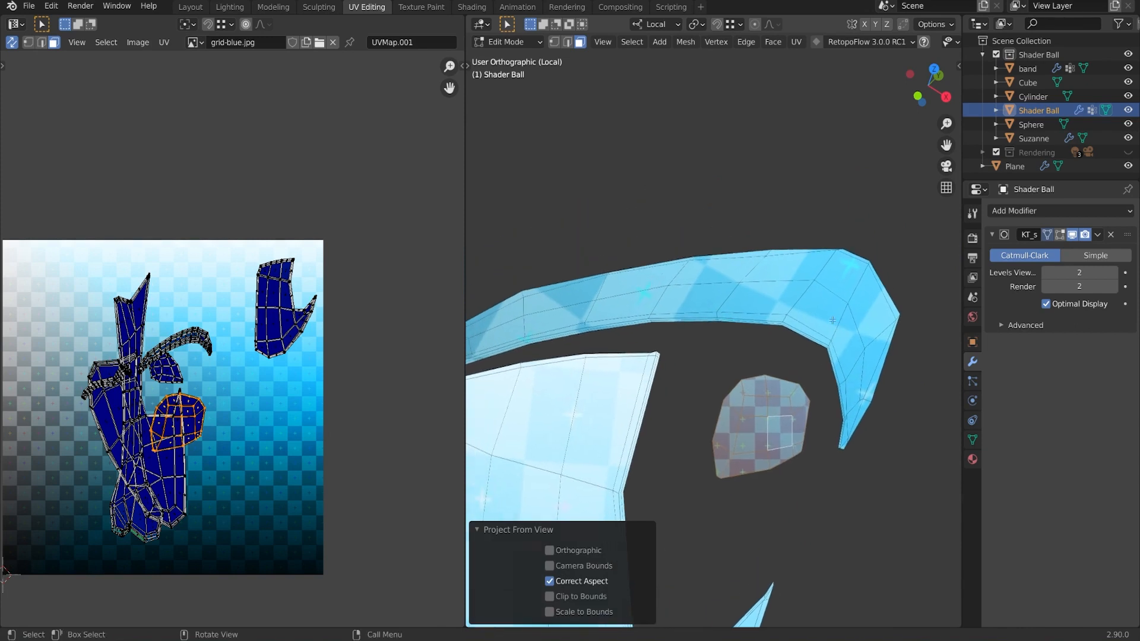
{"action": "left_click", "coordinate": [817, 310]}
{"action": "left_click", "coordinate": [763, 300], "text": "shift"}
{"action": "left_click", "coordinate": [693, 301], "text": "shift"}
{"action": "left_click", "coordinate": [625, 307], "text": "shift"}
{"action": "left_click", "coordinate": [529, 317], "text": "shift"}
{"action": "key", "text": "shift+KP_7"}
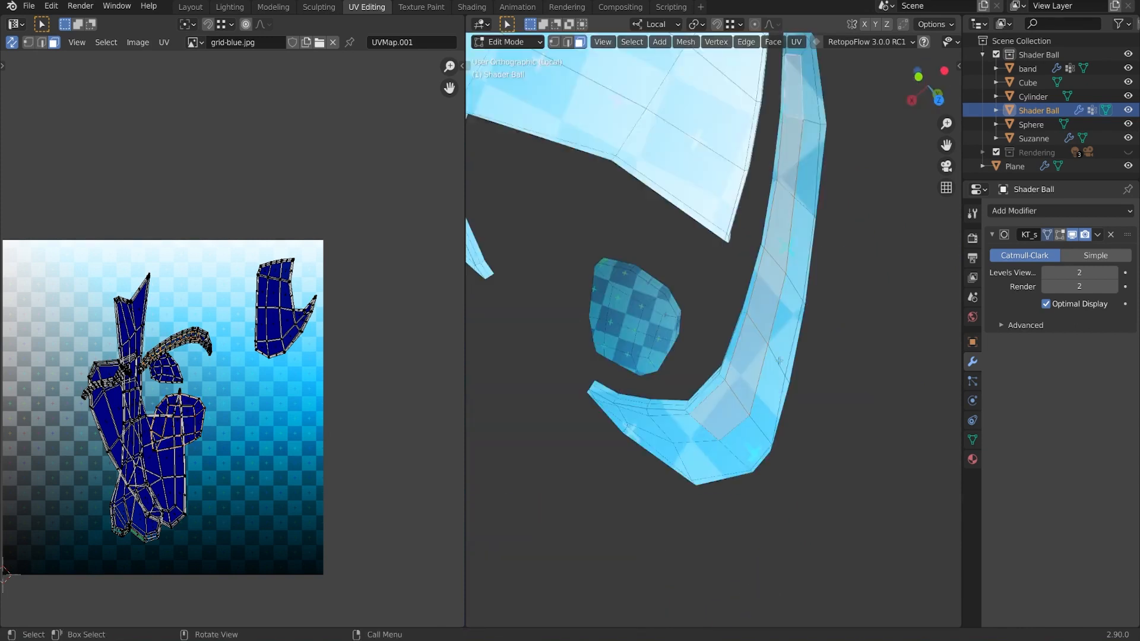
{"action": "left_click", "coordinate": [789, 324], "text": "shift"}
{"action": "key", "text": "shift+KP_7"}
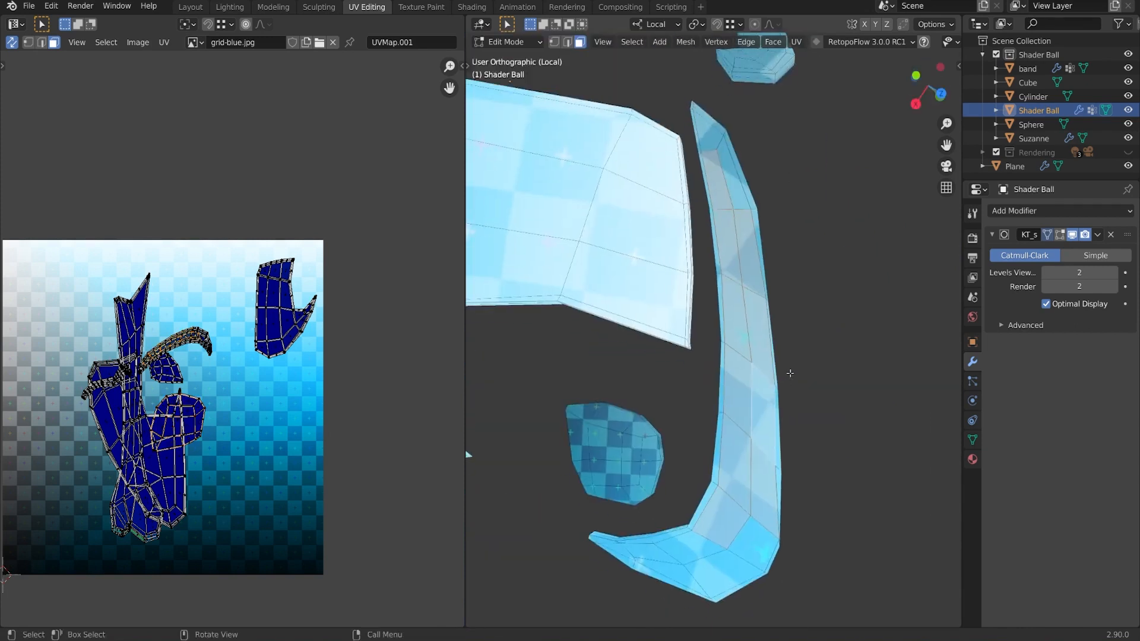
{"action": "key", "text": "ctrl+l"}
{"action": "key", "text": "u"}
{"action": "left_click", "coordinate": [789, 373]}
Step: Align the view to the faces along the thin left eyebrow, select the whole linked piece, and project its UVs from view
{"action": "middle_click_drag", "start_coordinate": [789, 374], "coordinate": [767, 433]}
{"action": "left_click", "coordinate": [763, 360]}
{"action": "left_click", "coordinate": [740, 358], "text": "shift"}
{"action": "left_click", "coordinate": [732, 312], "text": "shift"}
{"action": "left_click", "coordinate": [771, 265], "text": "shift"}
{"action": "left_click", "coordinate": [758, 255], "text": "shift"}
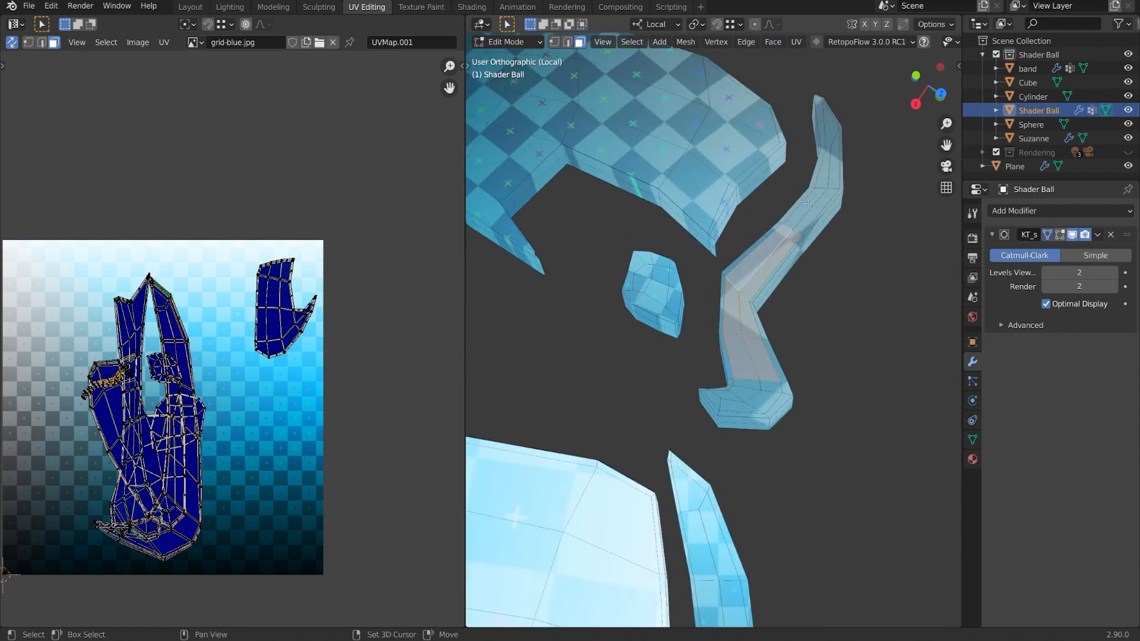
{"action": "left_click", "coordinate": [807, 202], "text": "shift"}
{"action": "left_click", "coordinate": [818, 212], "text": "shift"}
{"action": "key", "text": "shift+KP_7"}
{"action": "scroll", "coordinate": [818, 212], "scroll_direction": "down", "scroll_amount": 2}
{"action": "middle_click_drag", "start_coordinate": [799, 359], "coordinate": [750, 239], "text": "shift"}
{"action": "key", "text": "ctrl+l"}
{"action": "key", "text": "u"}
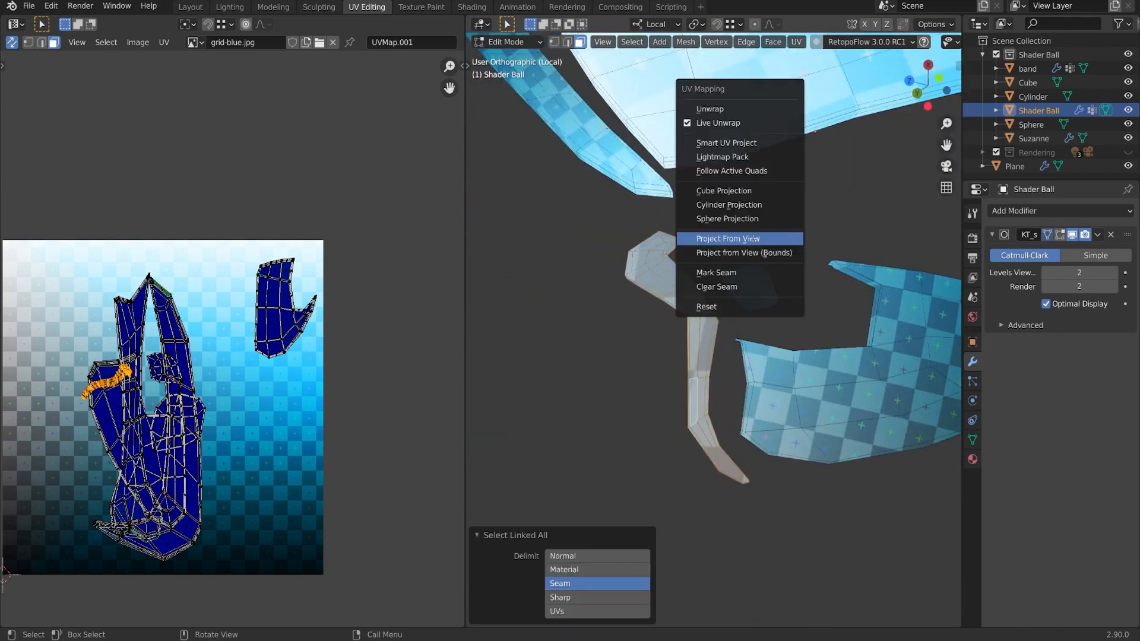
{"action": "left_click", "coordinate": [751, 239]}
Step: Check the texture on the projected face pieces, and reveal all hidden geometry of the Shader Ball
{"action": "scroll", "coordinate": [750, 250], "scroll_direction": "down", "scroll_amount": 2}
{"action": "scroll", "coordinate": [805, 409], "scroll_direction": "down", "scroll_amount": 1}
{"action": "middle_click_drag", "start_coordinate": [805, 408], "coordinate": [767, 353]}
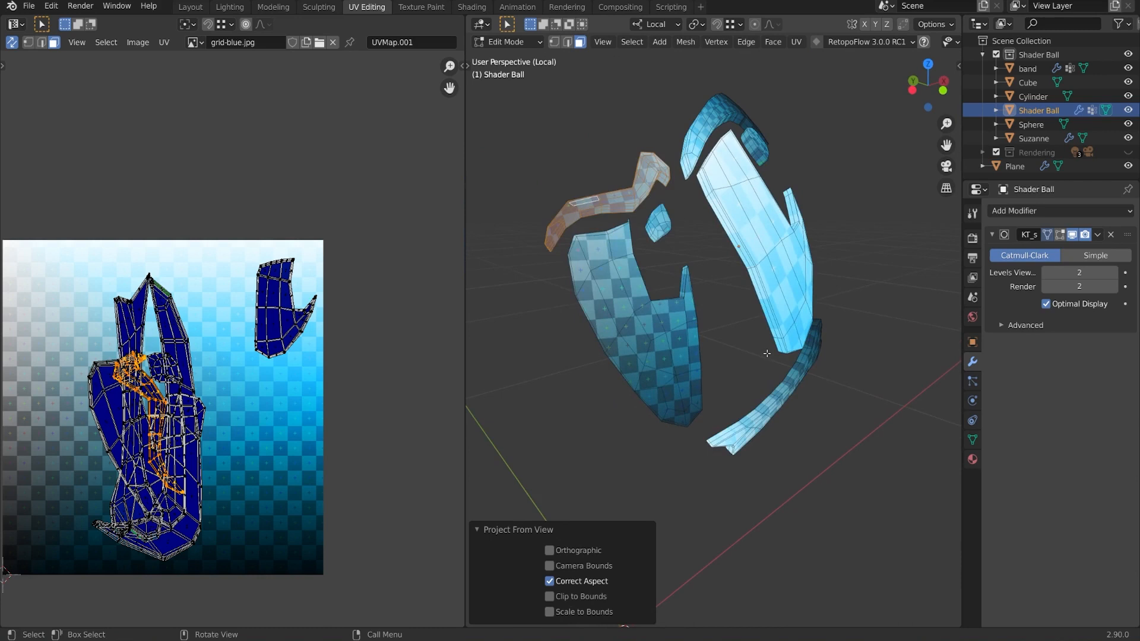
{"action": "left_click", "coordinate": [546, 530]}
{"action": "middle_click_drag", "start_coordinate": [811, 402], "coordinate": [765, 397]}
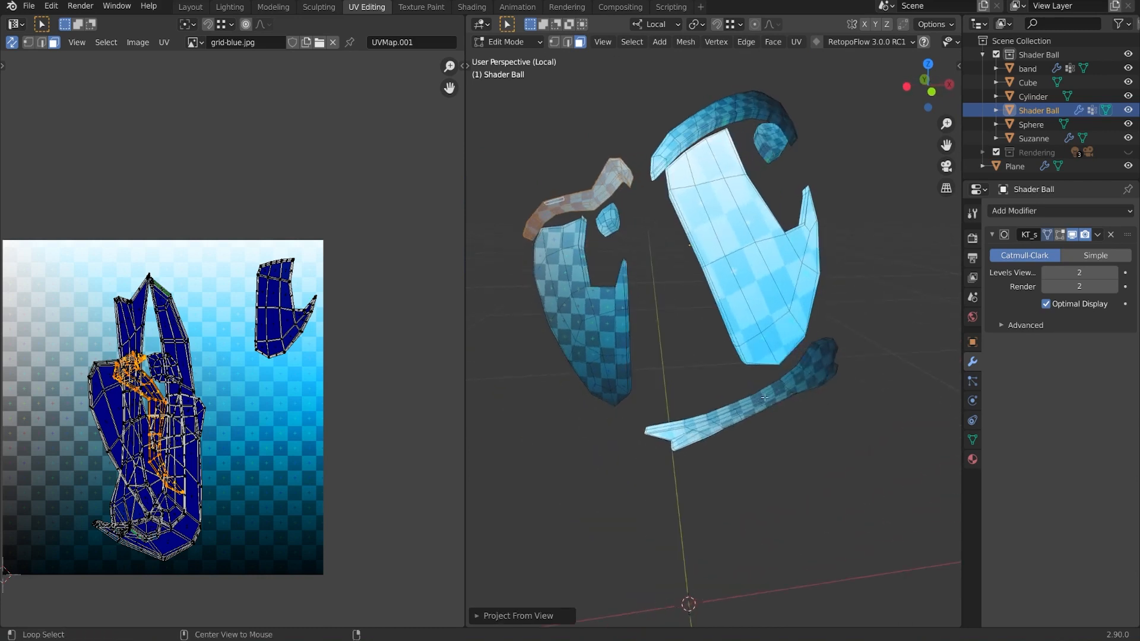
{"action": "key", "text": "alt+h"}
{"action": "scroll", "coordinate": [765, 397], "scroll_direction": "down", "scroll_amount": 4}
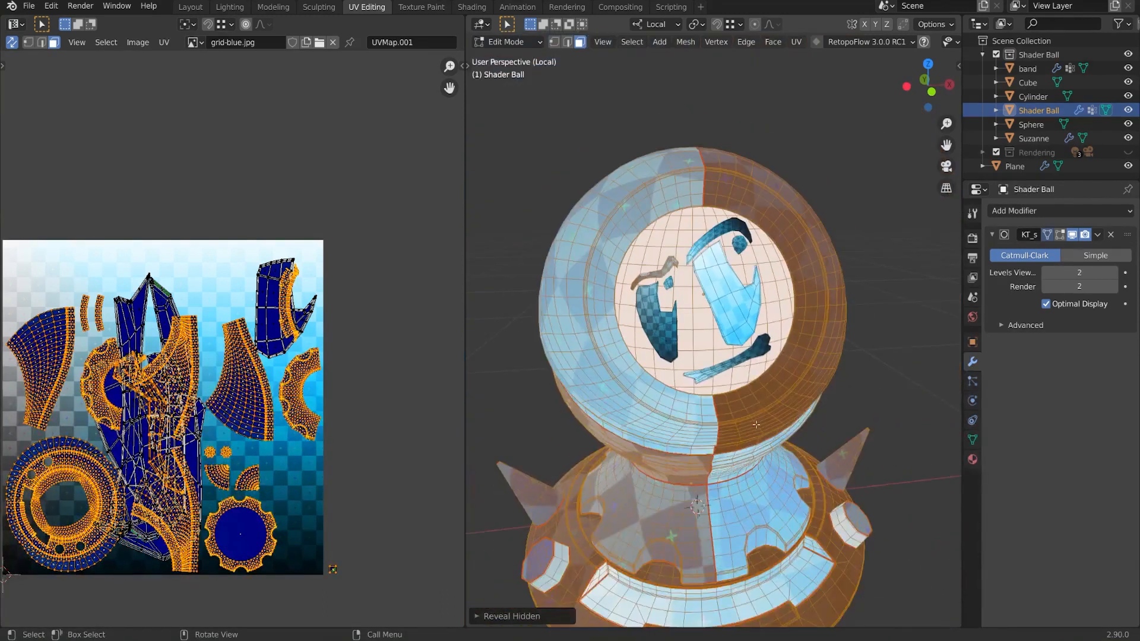
Step: Select all linked faces of the white disc covering the face and hide them
{"action": "left_click", "coordinate": [711, 340]}
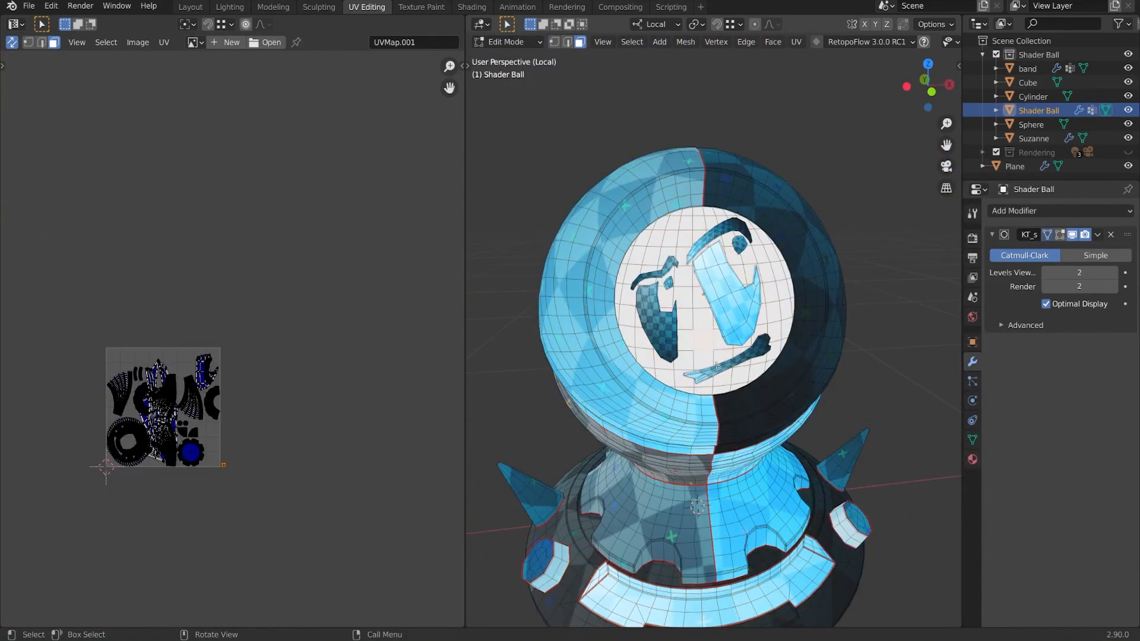
{"action": "key", "text": "ctrl+l"}
{"action": "key", "text": "h"}
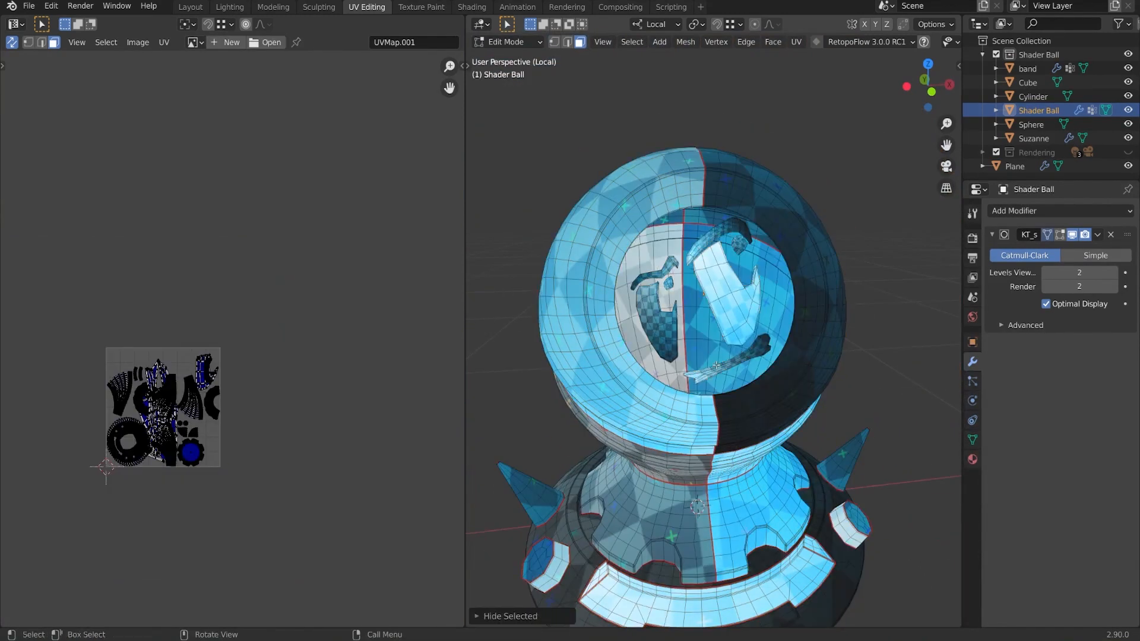
Step: Select all UV islands in the layout and average their scale
{"action": "scroll", "coordinate": [273, 481], "scroll_direction": "up", "scroll_amount": 2}
{"action": "middle_click_drag", "start_coordinate": [250, 493], "coordinate": [329, 402], "text": "shift"}
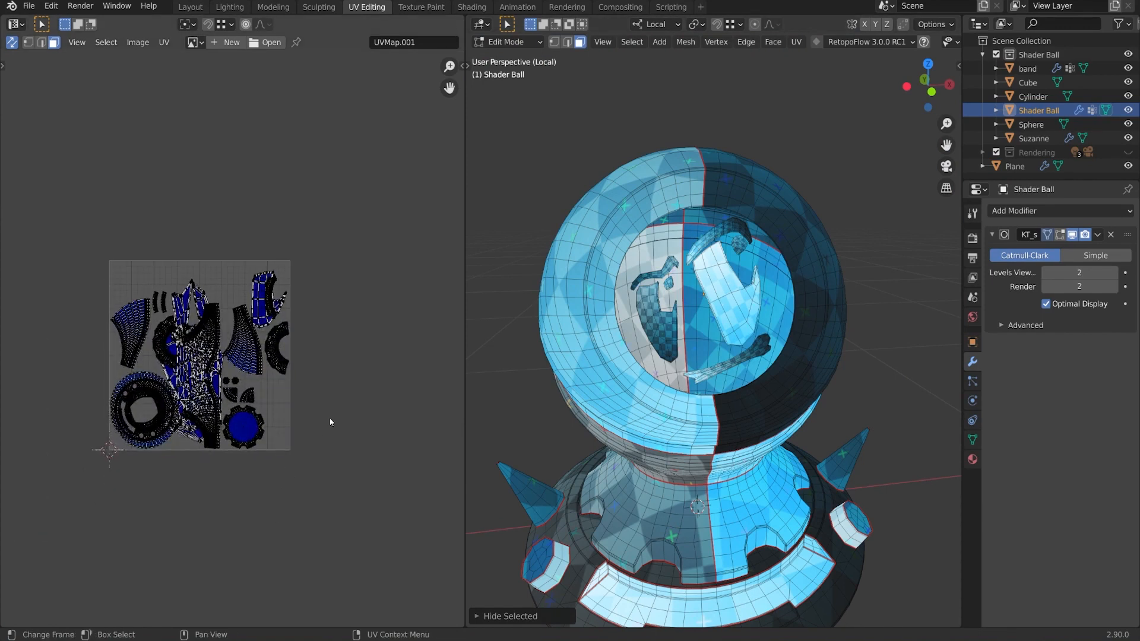
{"action": "key", "text": "a"}
{"action": "scroll", "coordinate": [331, 412], "scroll_direction": "up", "scroll_amount": 3}
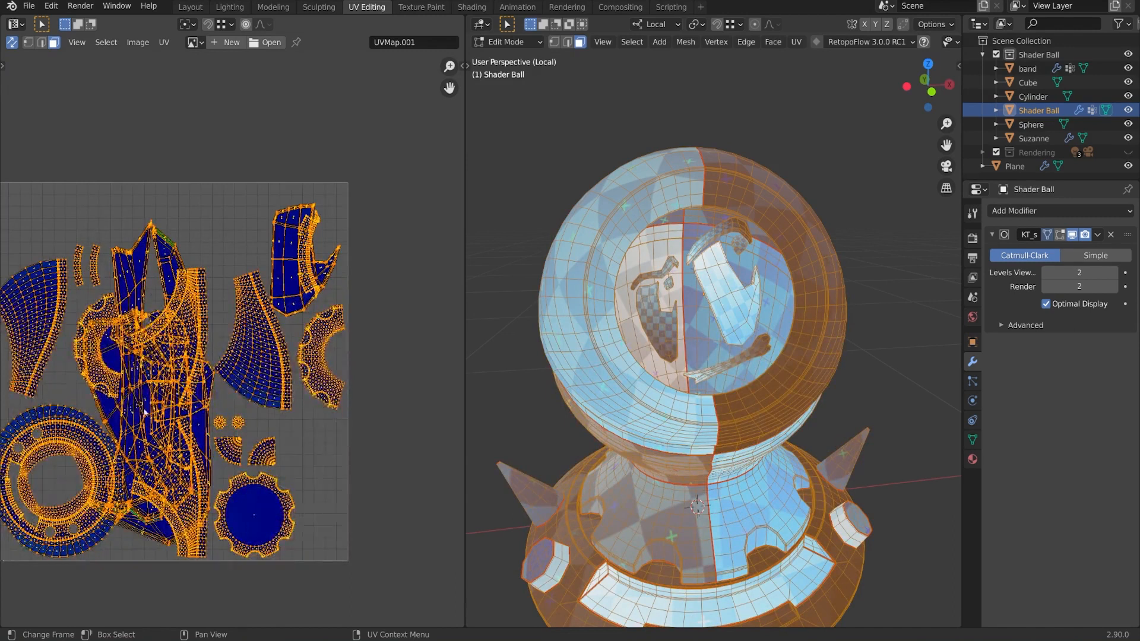
{"action": "middle_click_drag", "start_coordinate": [145, 412], "coordinate": [197, 401]}
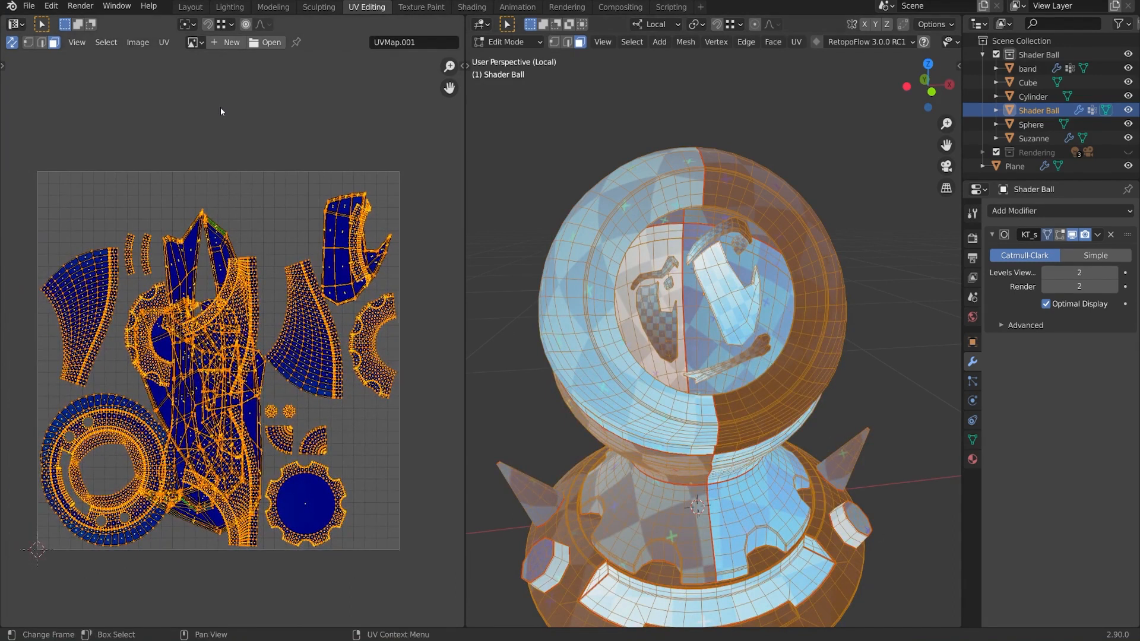
{"action": "left_click", "coordinate": [164, 42]}
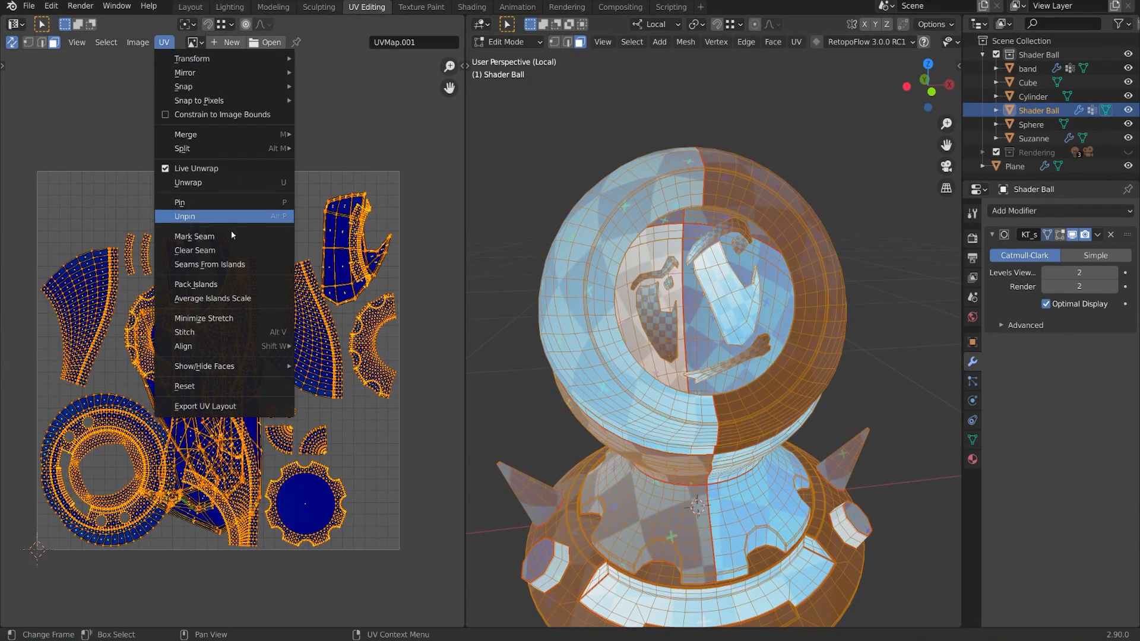
{"action": "left_click", "coordinate": [236, 300]}
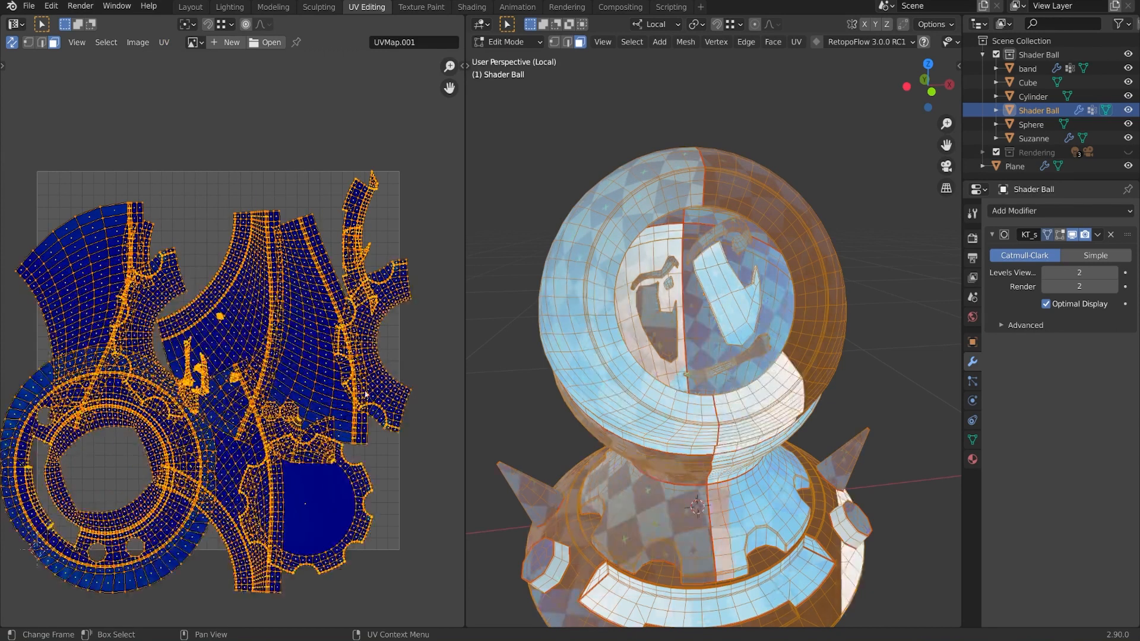
Step: Pack all UV islands into the UV tile with Pack Islands
{"action": "left_click", "coordinate": [160, 42]}
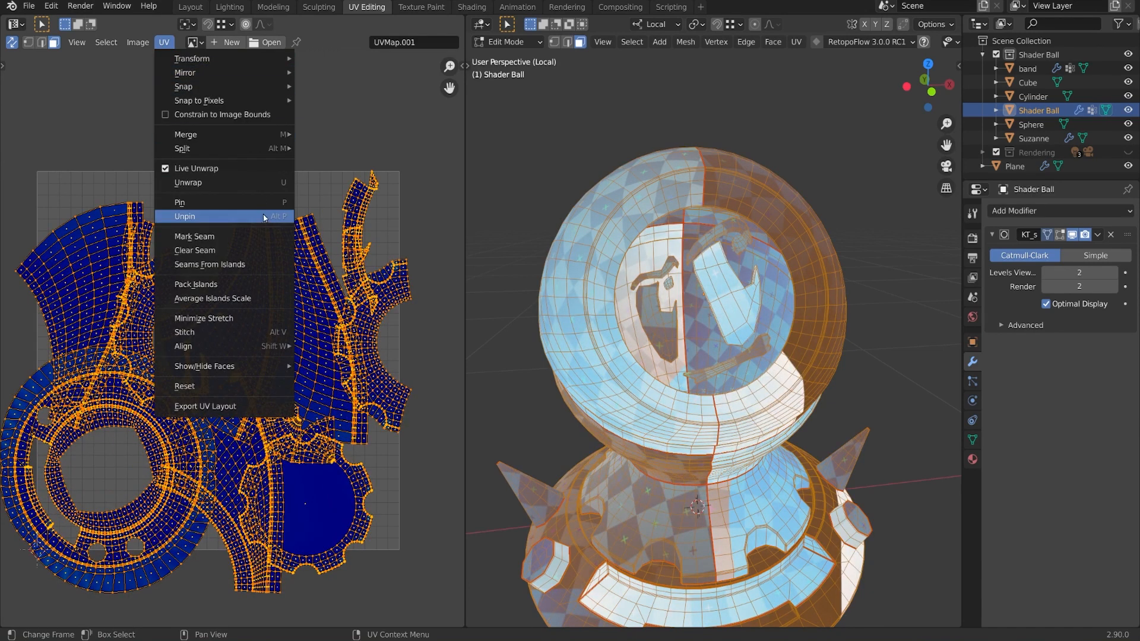
{"action": "left_click", "coordinate": [229, 284]}
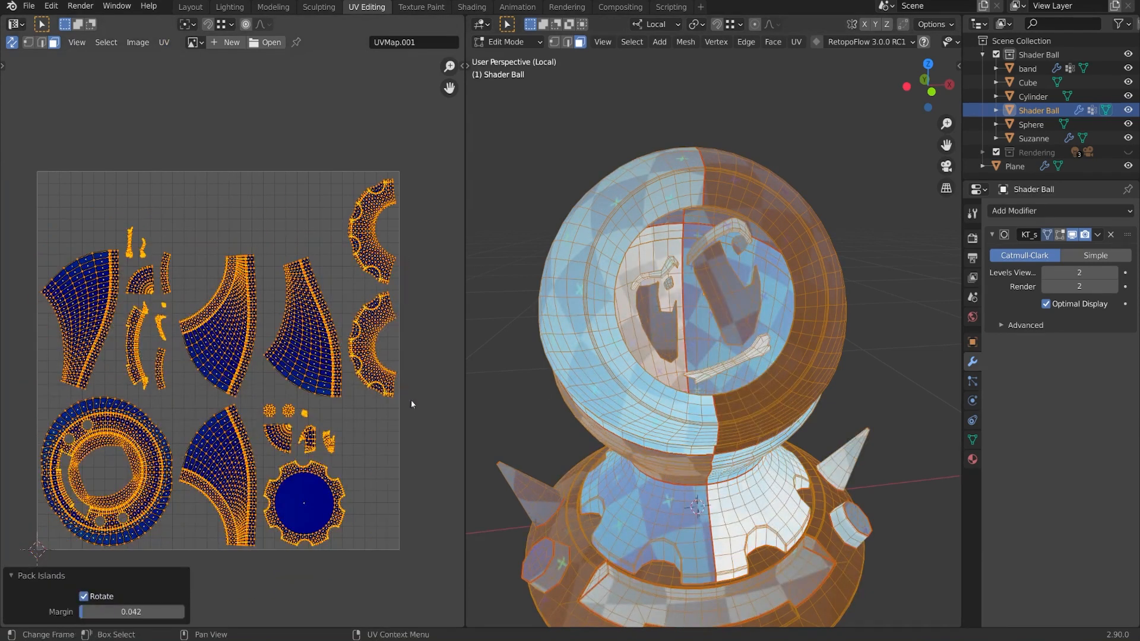
{"action": "middle_click_drag", "start_coordinate": [564, 435], "coordinate": [556, 574]}
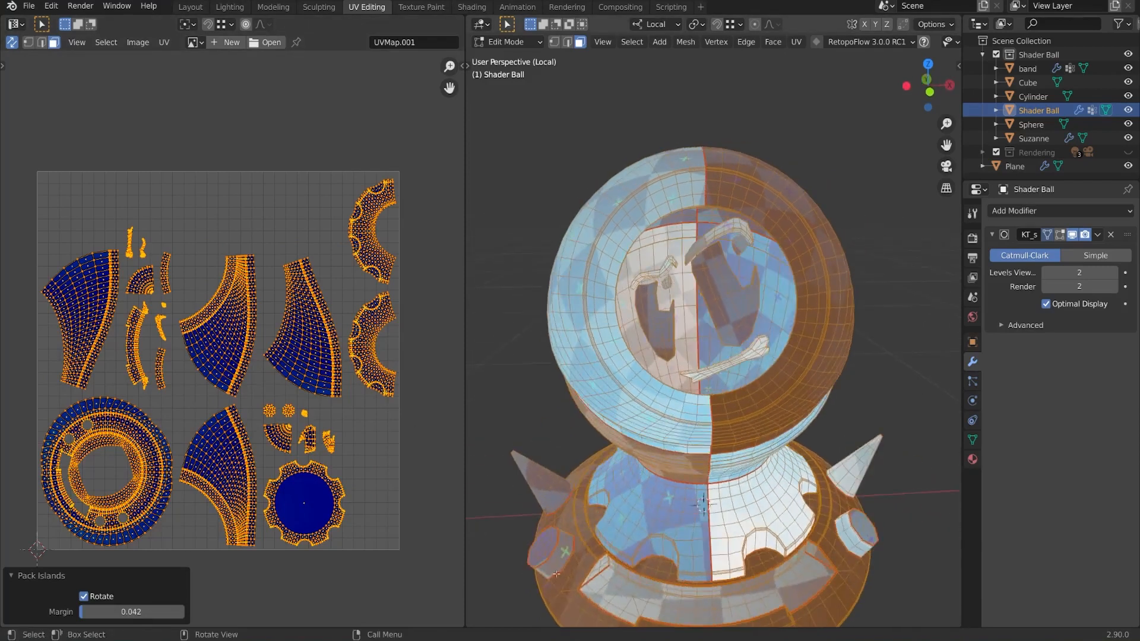
{"action": "middle_click_drag", "start_coordinate": [702, 558], "coordinate": [798, 563]}
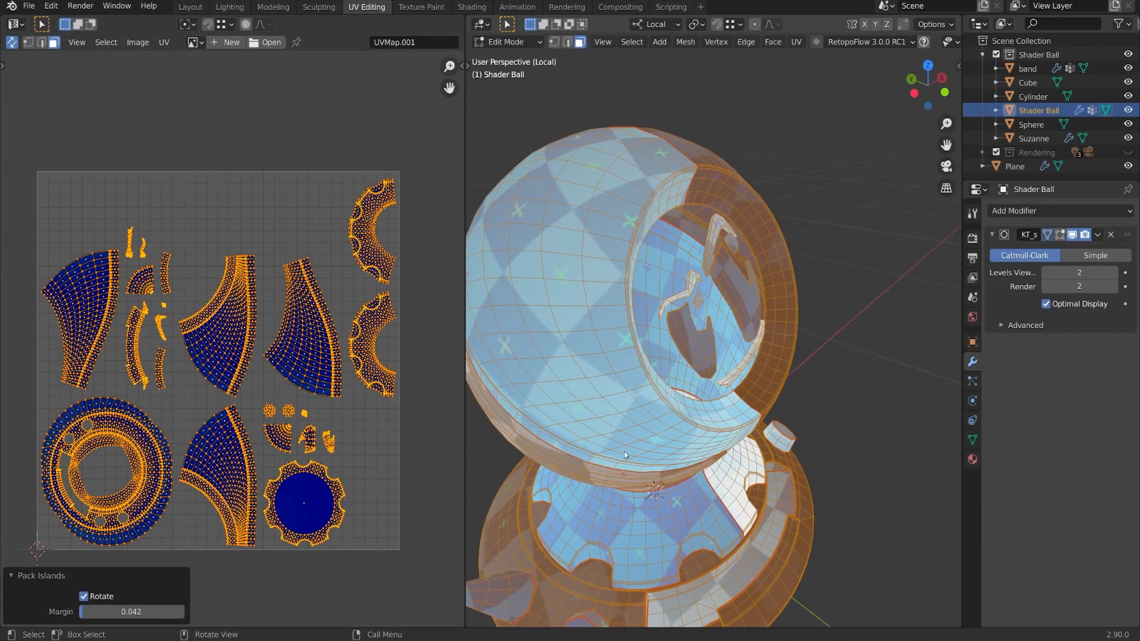
Step: Check the checker texture over the whole Shader Ball in Object Mode, and return to Edit Mode
{"action": "key", "text": "Tab"}
{"action": "scroll", "coordinate": [692, 436], "scroll_direction": "down", "scroll_amount": 3}
{"action": "middle_click_drag", "start_coordinate": [692, 436], "coordinate": [585, 410]}
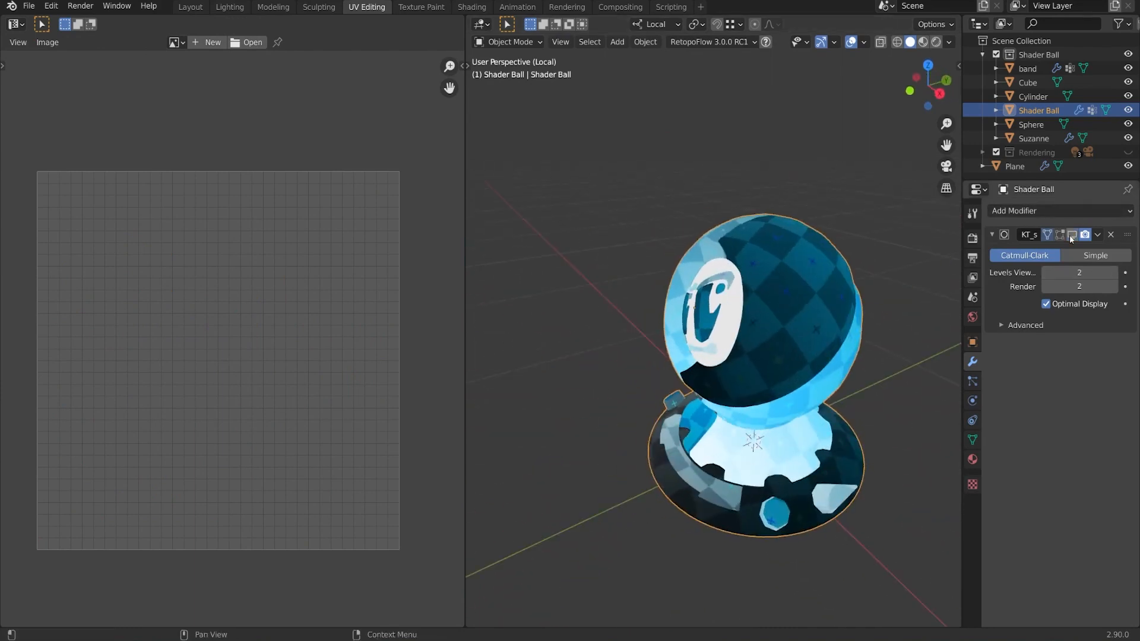
{"action": "middle_click_drag", "start_coordinate": [953, 305], "coordinate": [882, 406]}
{"action": "scroll", "coordinate": [677, 392], "scroll_direction": "down", "scroll_amount": 4}
{"action": "scroll", "coordinate": [843, 436], "scroll_direction": "up", "scroll_amount": 4}
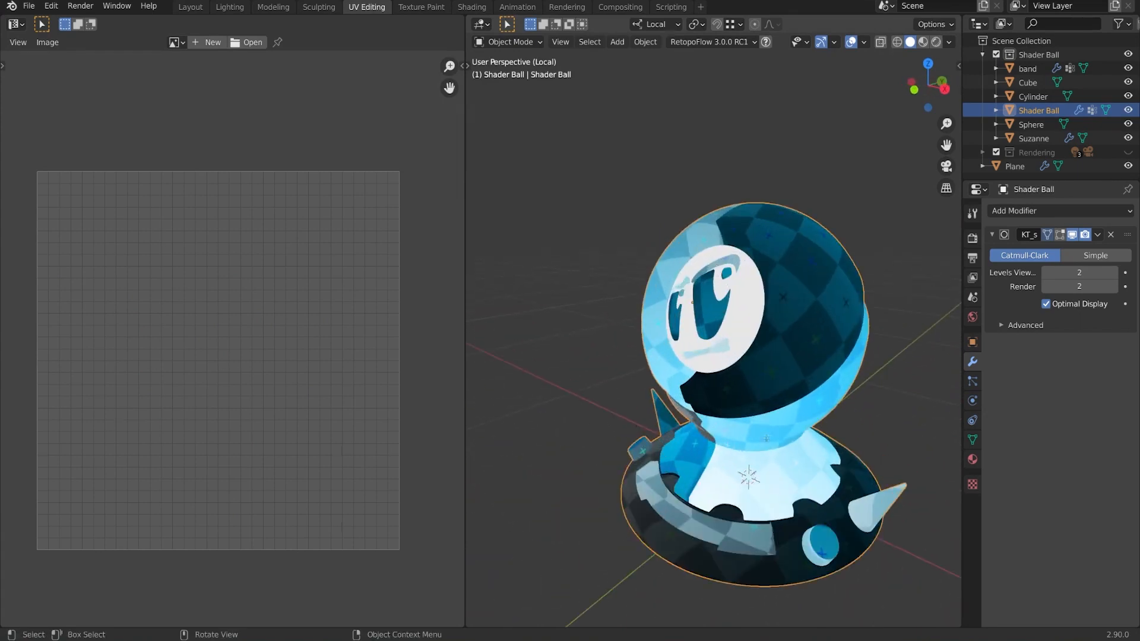
{"action": "key", "text": "Tab"}
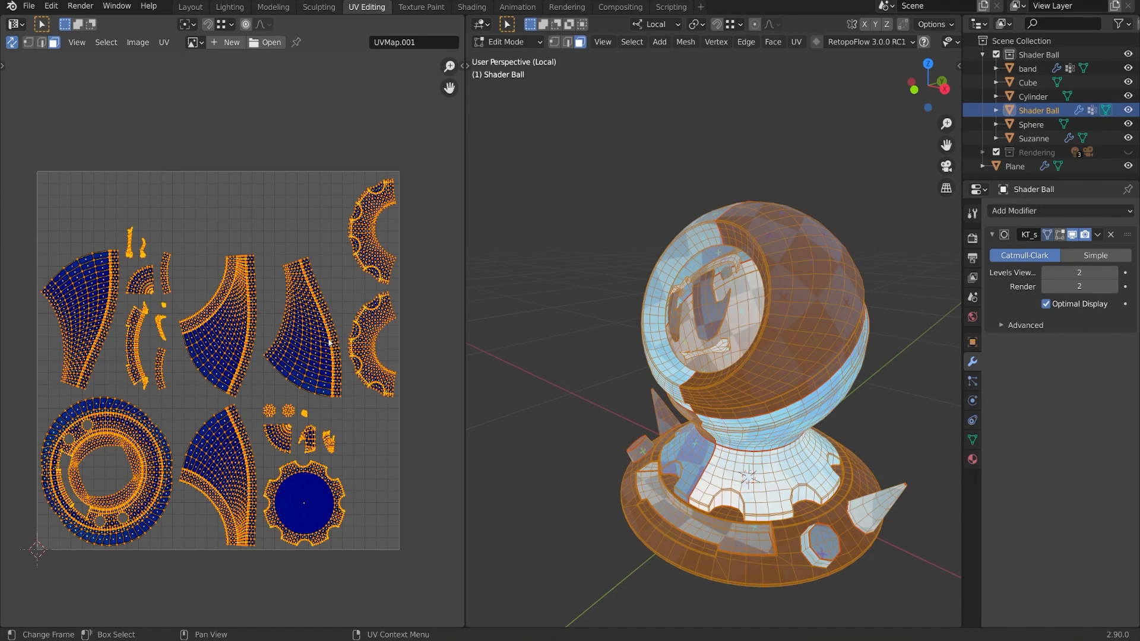
Step: Mark the rectangular space around one large curved UV island with annotation lines, erase them, and restore the select tool
{"action": "key", "text": "t"}
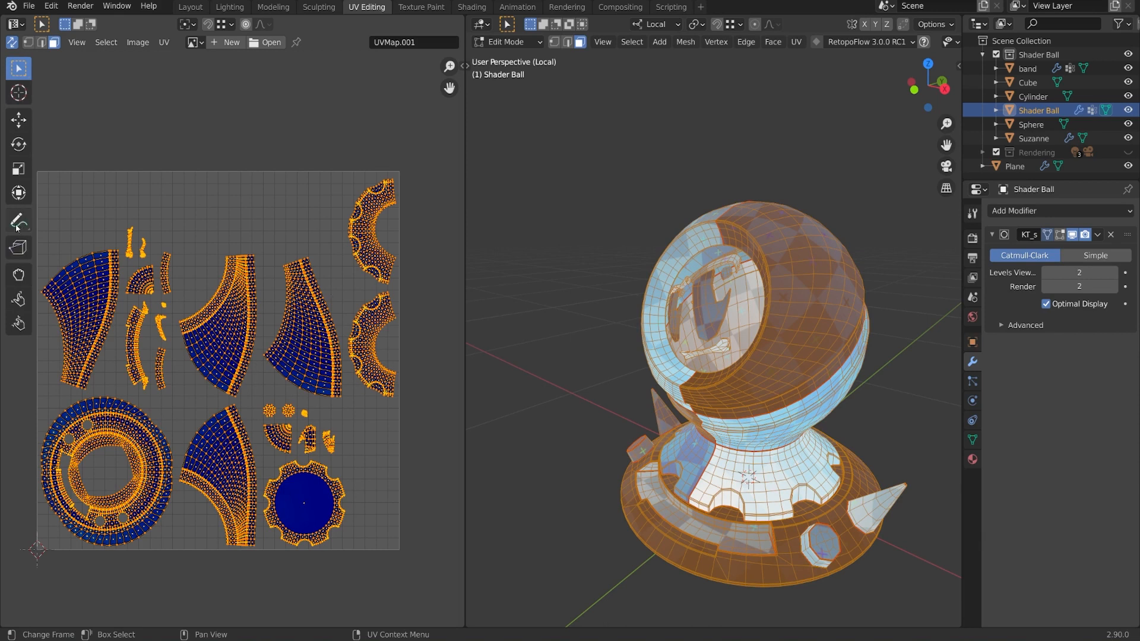
{"action": "mouse_move", "coordinate": [17, 226]}
{"action": "left_mouse_down"}
{"action": "mouse_move", "coordinate": [89, 280]}
{"action": "mouse_move", "coordinate": [102, 252]}
{"action": "left_mouse_up"}
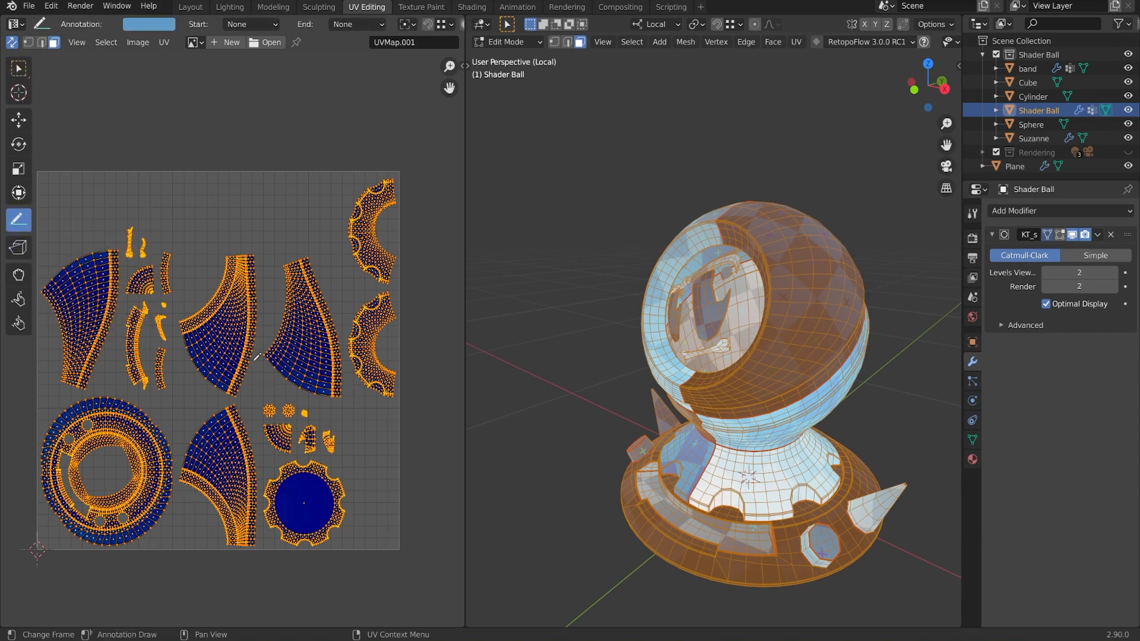
{"action": "scroll", "coordinate": [257, 356], "scroll_direction": "up", "scroll_amount": 3}
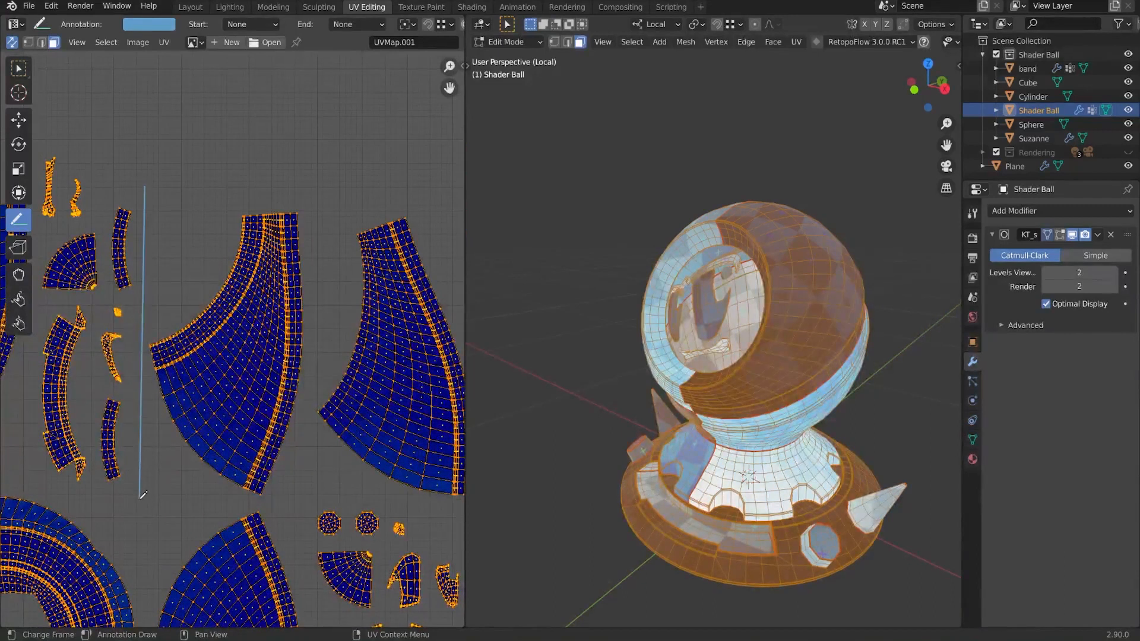
{"action": "mouse_move", "coordinate": [309, 492]}
{"action": "left_mouse_down"}
{"action": "mouse_move", "coordinate": [303, 180]}
{"action": "mouse_move", "coordinate": [290, 193]}
{"action": "left_mouse_up"}
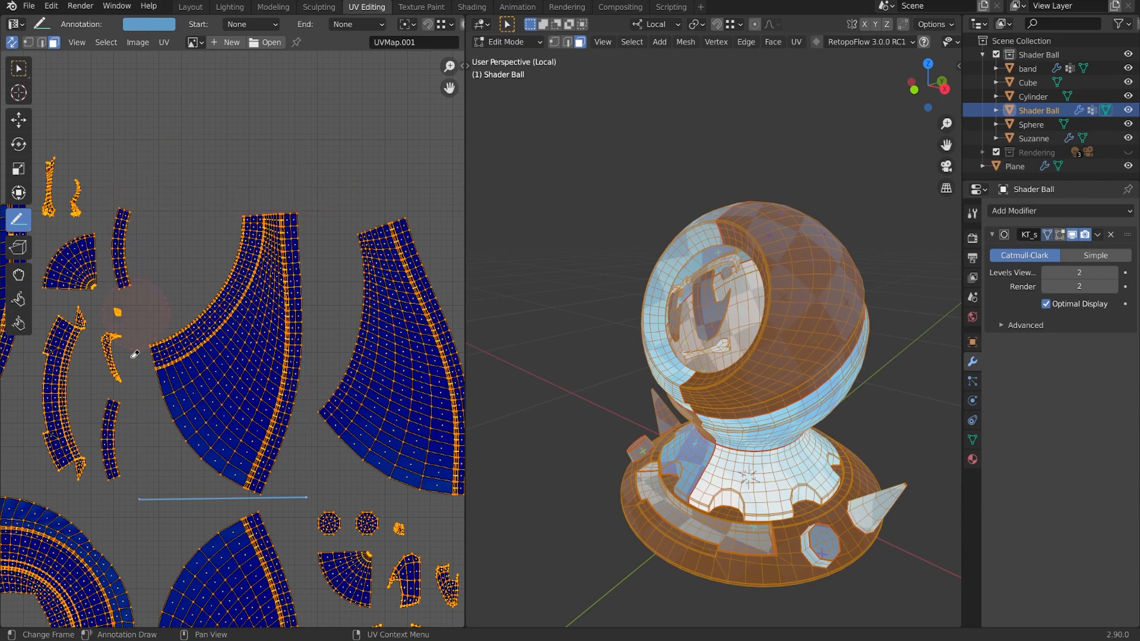
{"action": "scroll", "coordinate": [339, 464], "scroll_direction": "down", "scroll_amount": 3}
{"action": "middle_click_drag", "start_coordinate": [338, 465], "coordinate": [338, 456]}
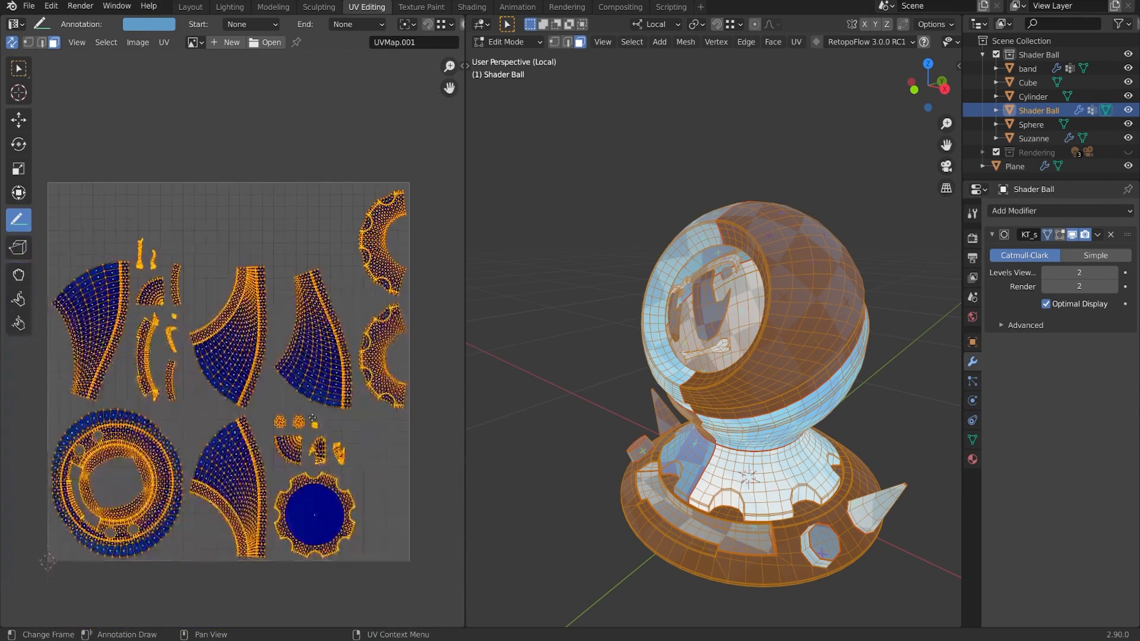
{"action": "scroll", "coordinate": [339, 456], "scroll_direction": "up", "scroll_amount": 1}
{"action": "left_click", "coordinate": [18, 68]}
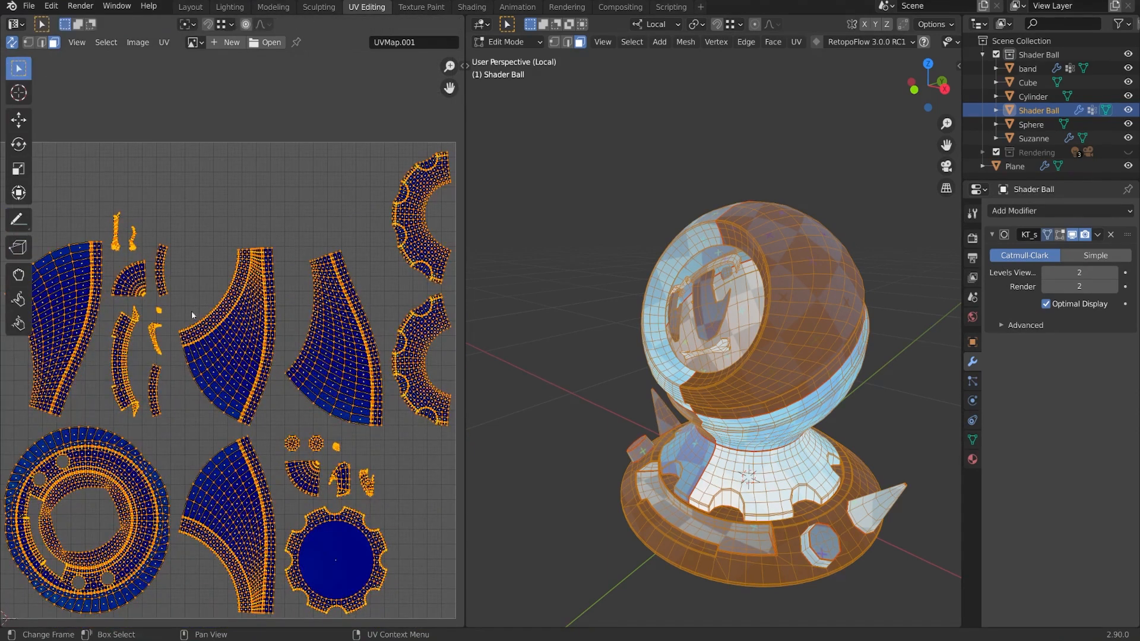
{"action": "middle_click_drag", "start_coordinate": [258, 408], "coordinate": [257, 384]}
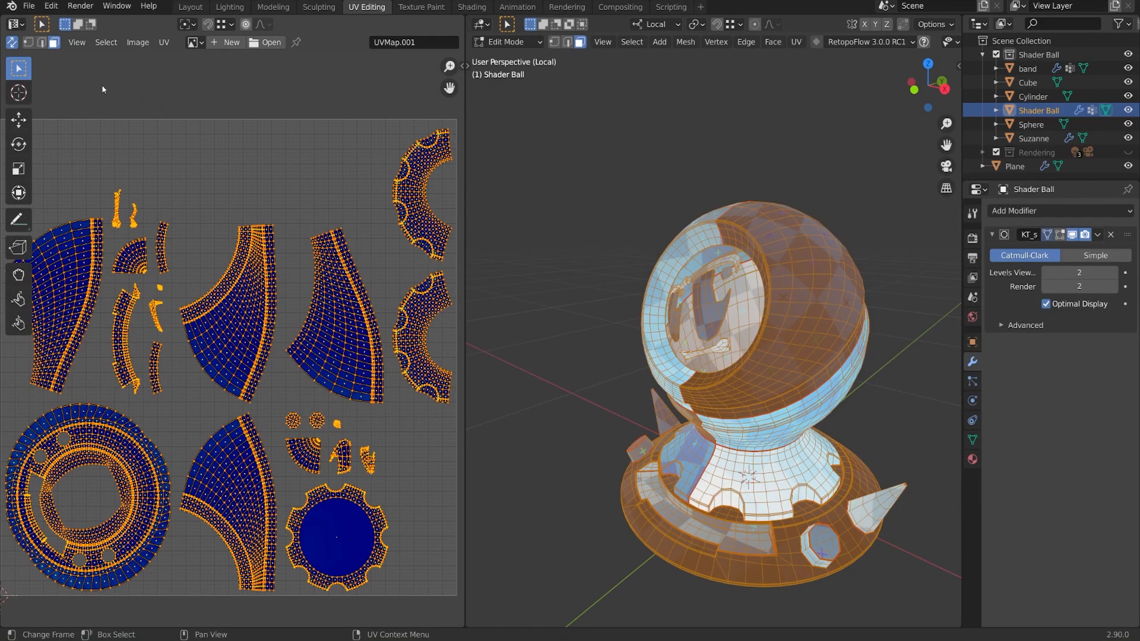
Step: Turn off UV sync selection and disable Live Unwrap in the UV editor
{"action": "left_click", "coordinate": [11, 42]}
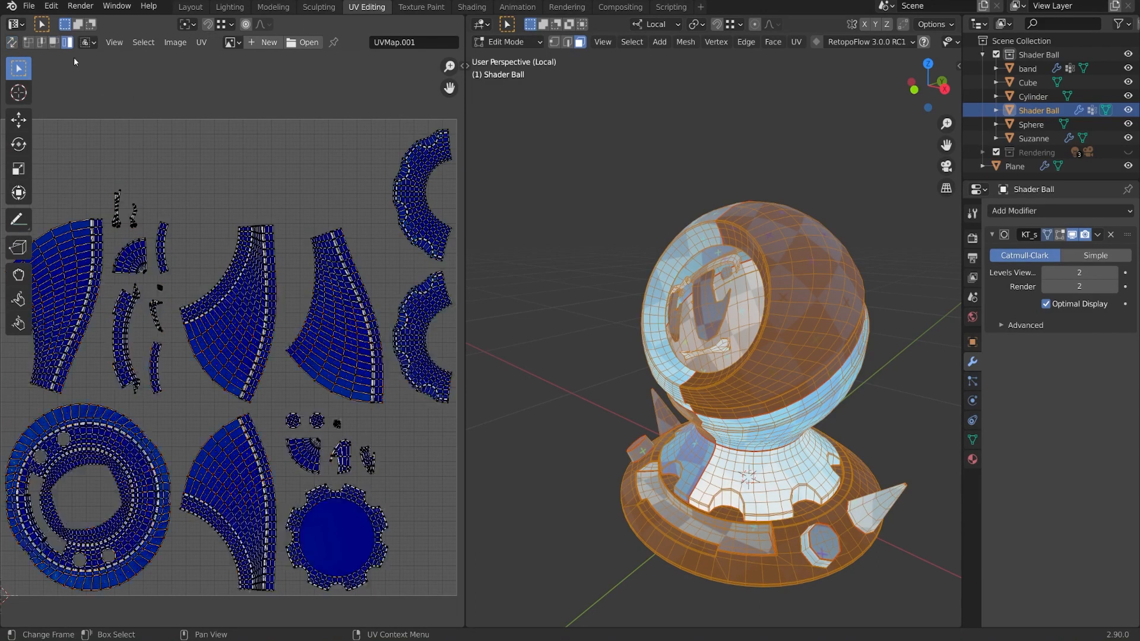
{"action": "left_click", "coordinate": [198, 45]}
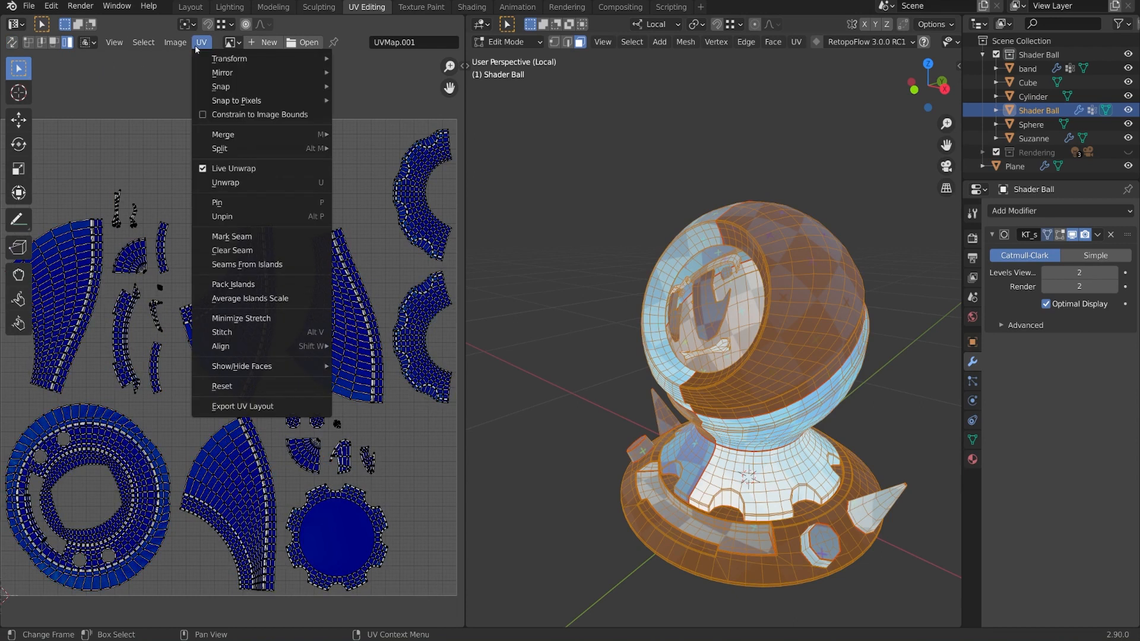
{"action": "left_click", "coordinate": [217, 169]}
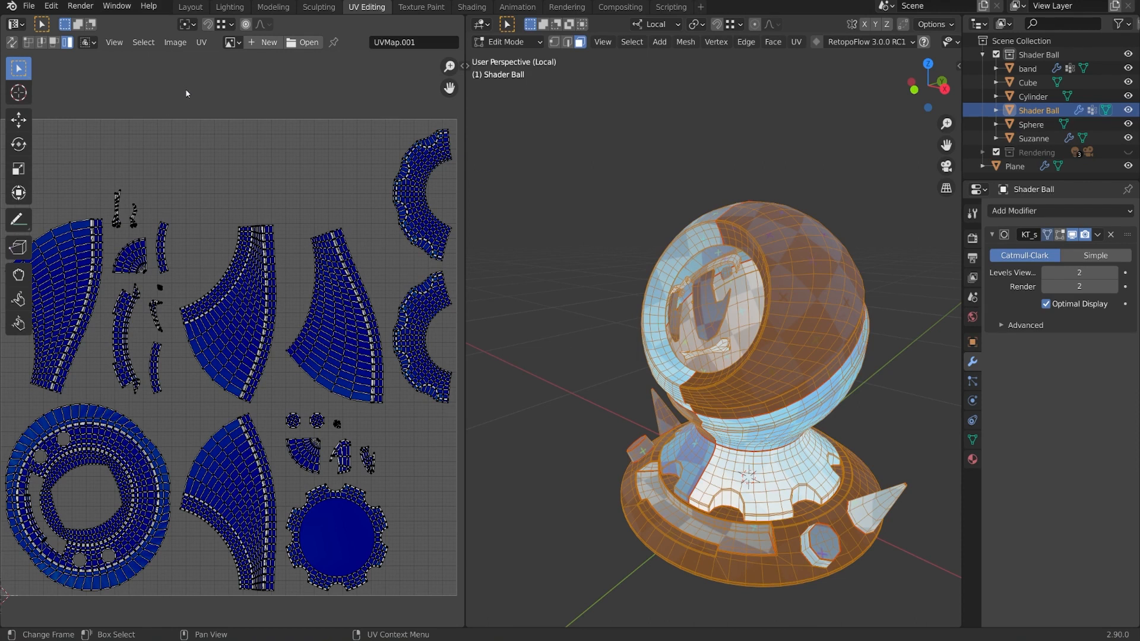
Step: Select all UV islands and move them about -41 inches along X, out of the UV tile
{"action": "scroll", "coordinate": [211, 287], "scroll_direction": "down", "scroll_amount": 2}
{"action": "middle_click_drag", "start_coordinate": [758, 402], "coordinate": [815, 422]}
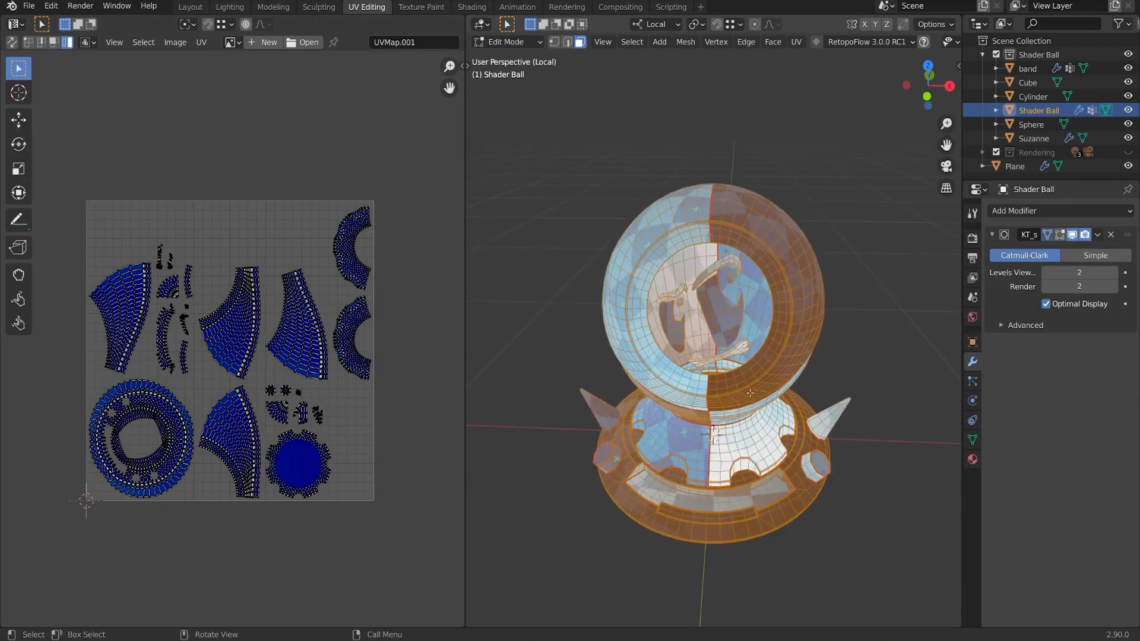
{"action": "middle_click_drag", "start_coordinate": [247, 423], "coordinate": [267, 414]}
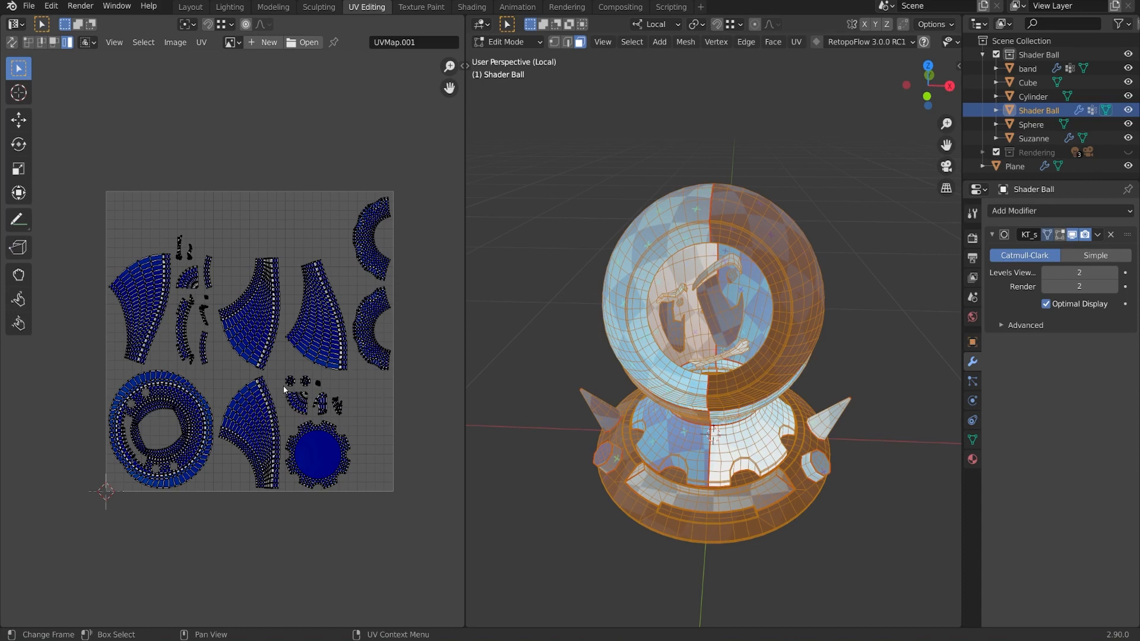
{"action": "key", "text": "a"}
{"action": "middle_click_drag", "start_coordinate": [341, 382], "coordinate": [387, 306]}
{"action": "key", "text": "g"}
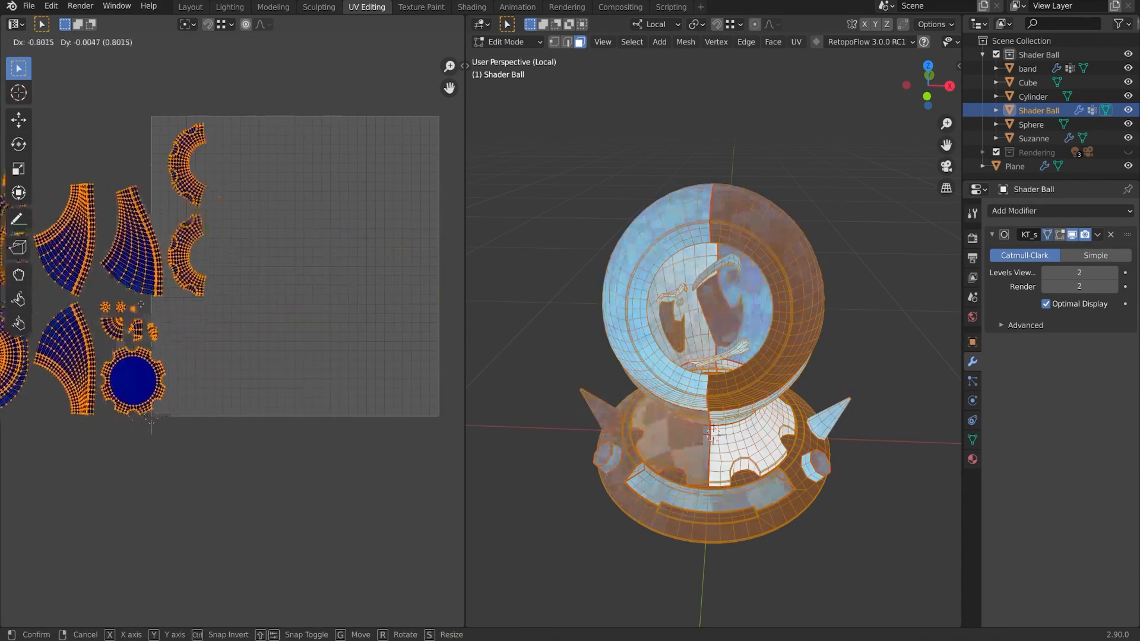
{"action": "left_click", "coordinate": [168, 282]}
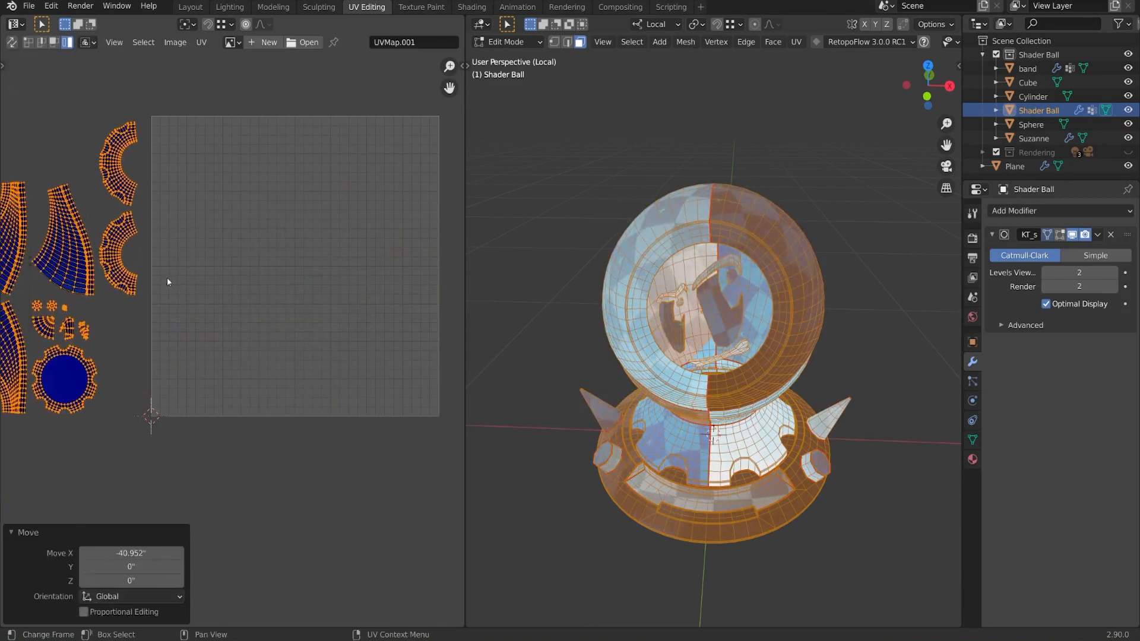
{"action": "left_click", "coordinate": [28, 533]}
{"action": "middle_click_drag", "start_coordinate": [204, 270], "coordinate": [318, 320]}
{"action": "scroll", "coordinate": [298, 322], "scroll_direction": "down", "scroll_amount": 2}
{"action": "scroll", "coordinate": [291, 328], "scroll_direction": "up", "scroll_amount": 1}
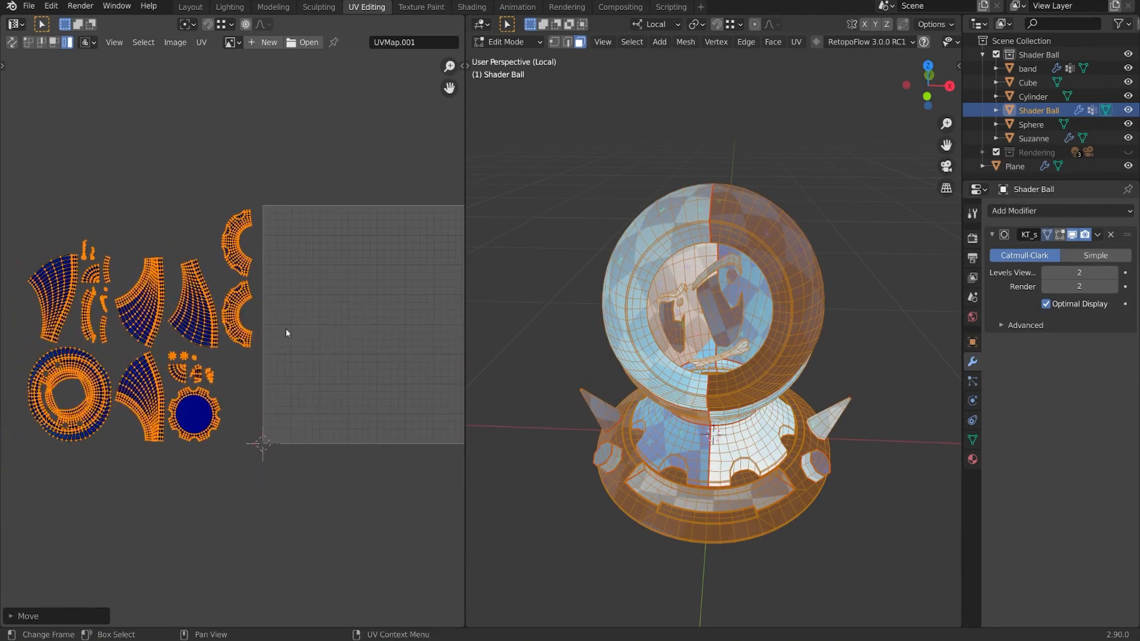
Step: Select the four large curved UV islands and move them into the empty UV tile
{"action": "left_click", "coordinate": [51, 283]}
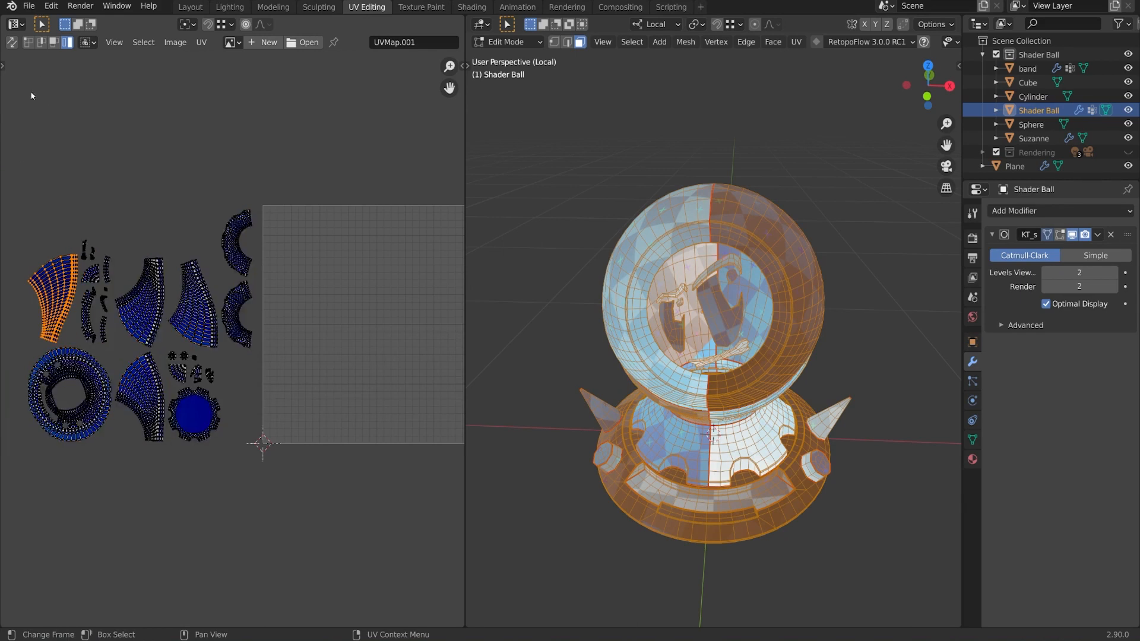
{"action": "left_click", "coordinate": [193, 309], "text": "shift"}
{"action": "left_click", "coordinate": [143, 394], "text": "shift"}
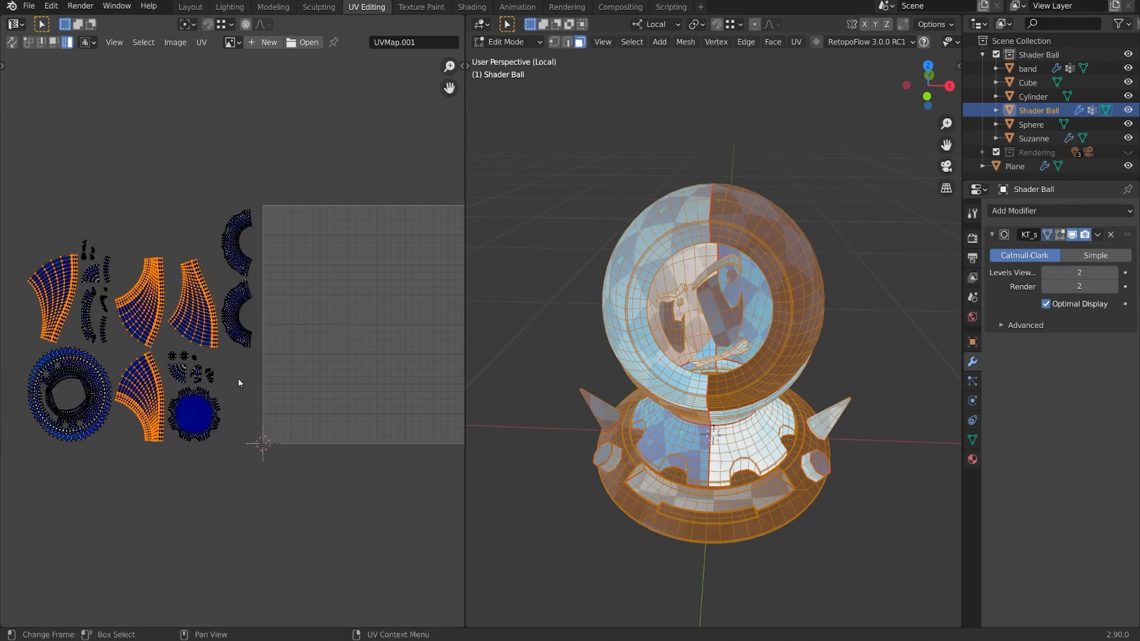
{"action": "middle_click_drag", "start_coordinate": [238, 379], "coordinate": [167, 380]}
{"action": "key", "text": "g"}
{"action": "left_click", "coordinate": [387, 368]}
Step: Scale up the four large curved islands together to nearly fill the height of the UV tile
{"action": "mouse_move", "coordinate": [383, 359]}
{"action": "middle_mouse_down"}
{"action": "mouse_move", "coordinate": [352, 369]}
{"action": "mouse_move", "coordinate": [364, 364]}
{"action": "middle_mouse_up"}
{"action": "scroll", "coordinate": [356, 369], "scroll_direction": "up", "scroll_amount": 2}
{"action": "scroll", "coordinate": [414, 360], "scroll_direction": "down", "scroll_amount": 1}
{"action": "scroll", "coordinate": [372, 363], "scroll_direction": "up", "scroll_amount": 1}
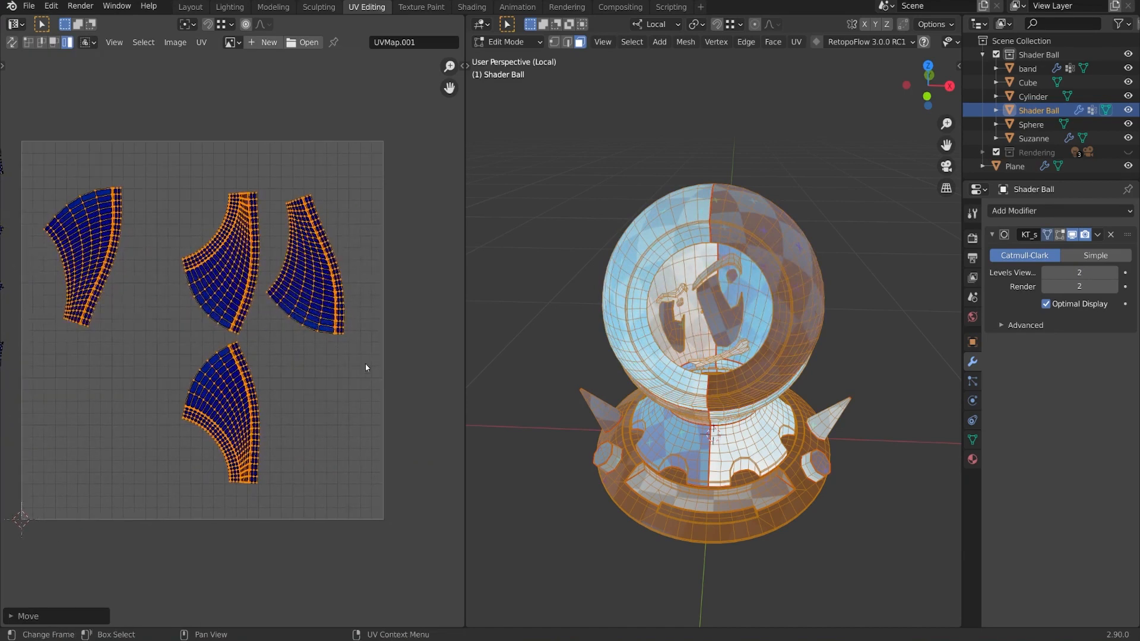
{"action": "key", "text": "s"}
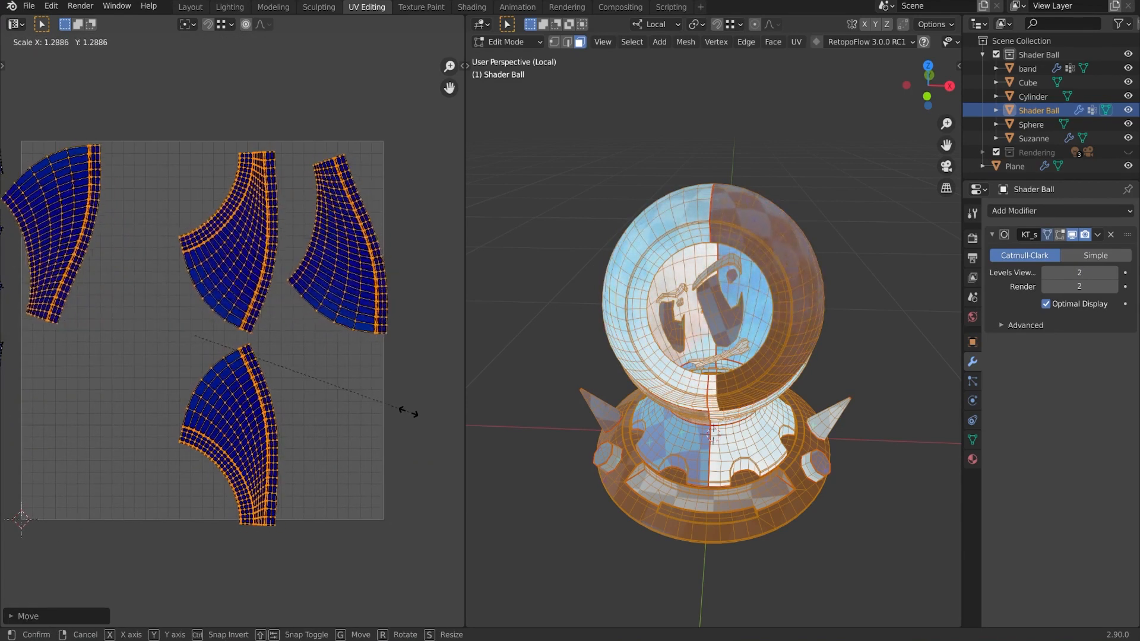
{"action": "left_click", "coordinate": [397, 407]}
Step: Rotate the rightmost curved island upright and move it into the upper-right corner of the UV tile
{"action": "left_click", "coordinate": [355, 279]}
{"action": "key", "text": "r"}
{"action": "left_click", "coordinate": [434, 298]}
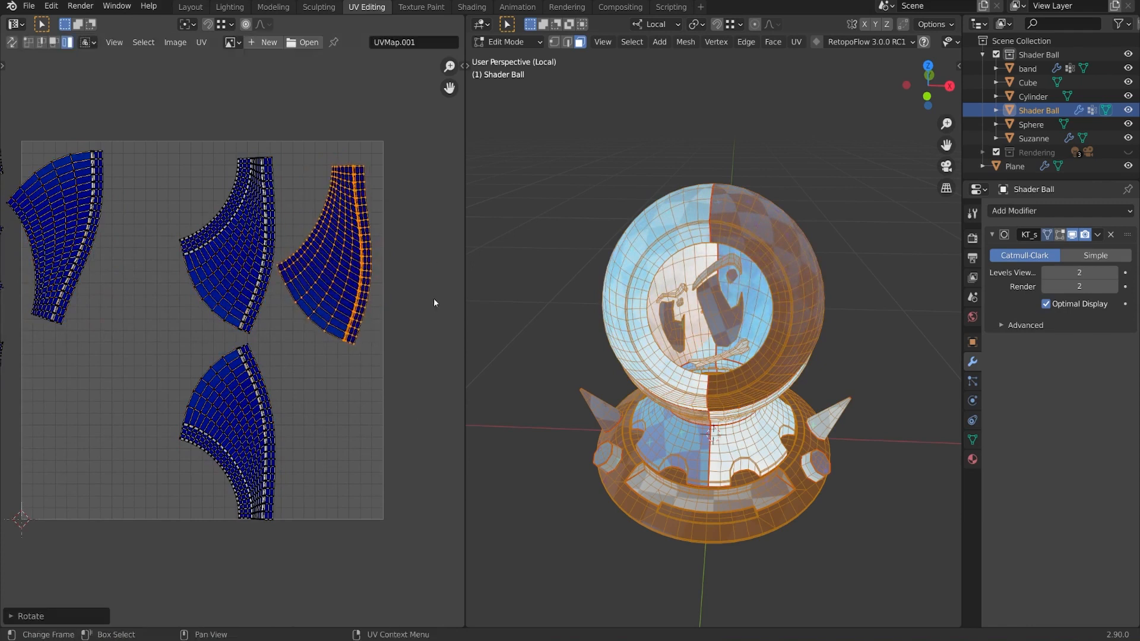
{"action": "key", "text": "g"}
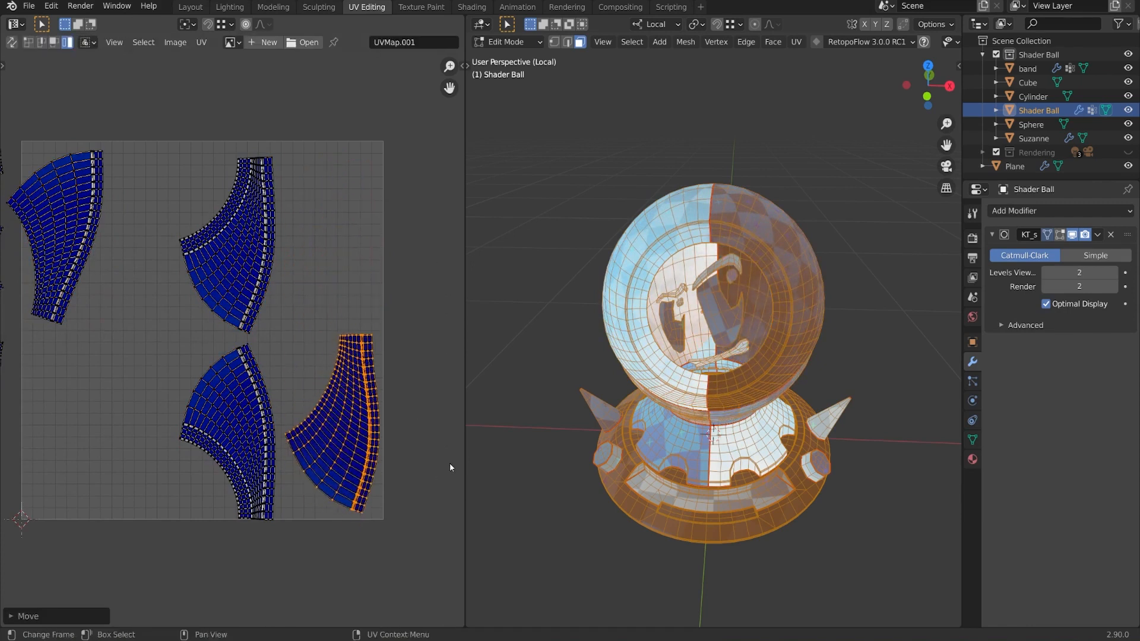
{"action": "left_click", "coordinate": [342, 275]}
Step: Rotate the upper middle curved island onto its side and fit it along the tile's top edge beside the corner island
{"action": "left_click", "coordinate": [256, 301]}
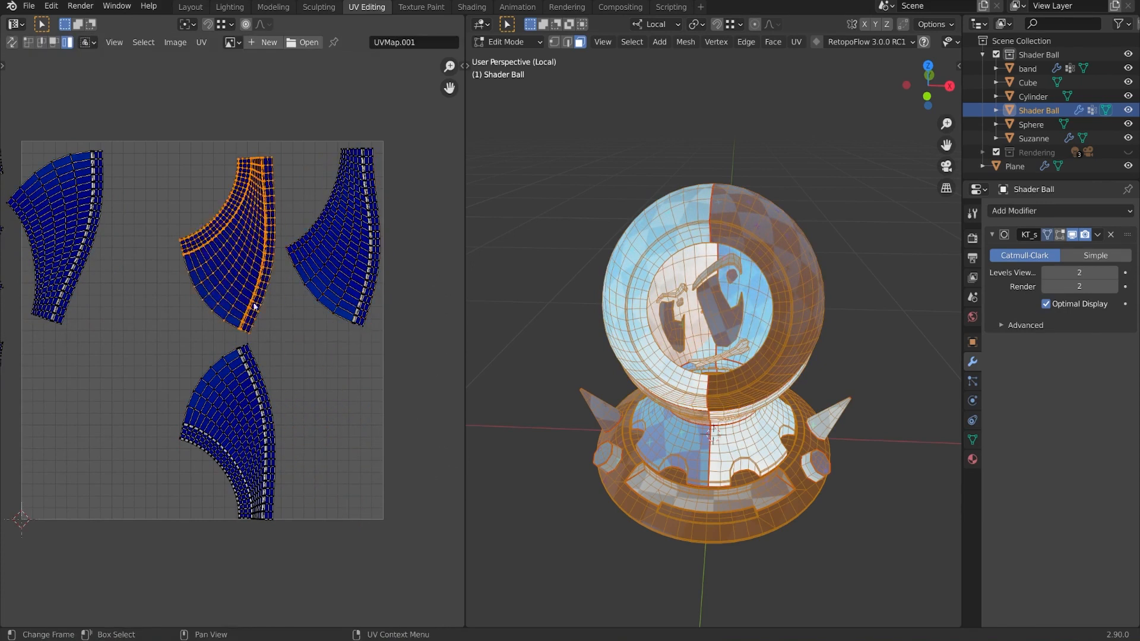
{"action": "key", "text": "r"}
{"action": "left_click", "coordinate": [287, 143]}
{"action": "key", "text": "g"}
{"action": "left_click", "coordinate": [373, 218]}
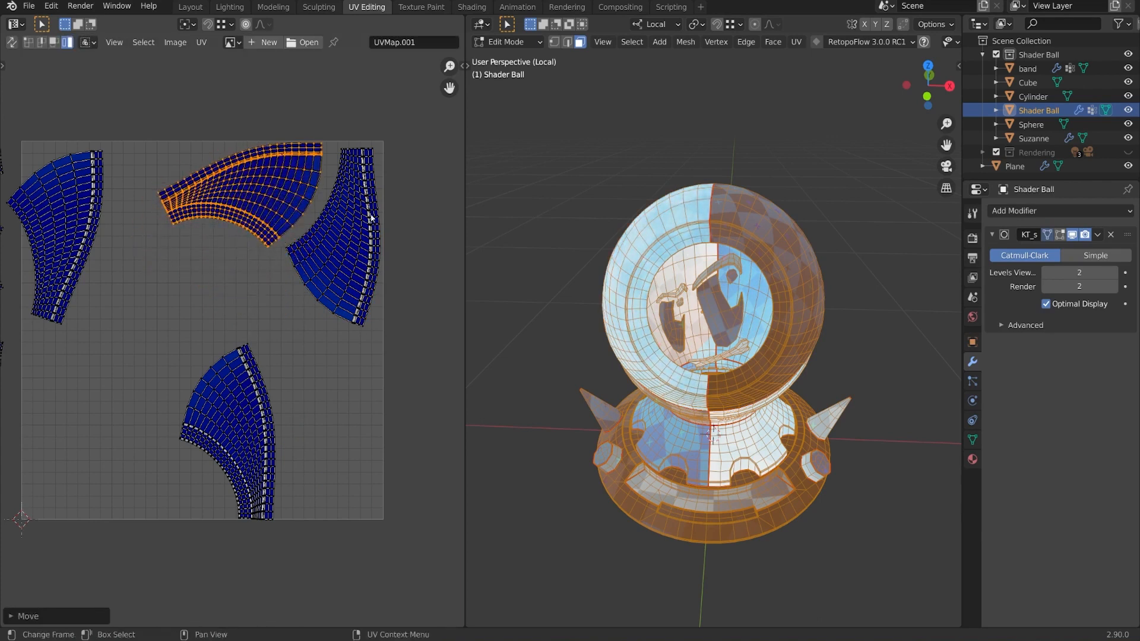
{"action": "scroll", "coordinate": [373, 218], "scroll_direction": "up", "scroll_amount": 2}
{"action": "key", "text": "r"}
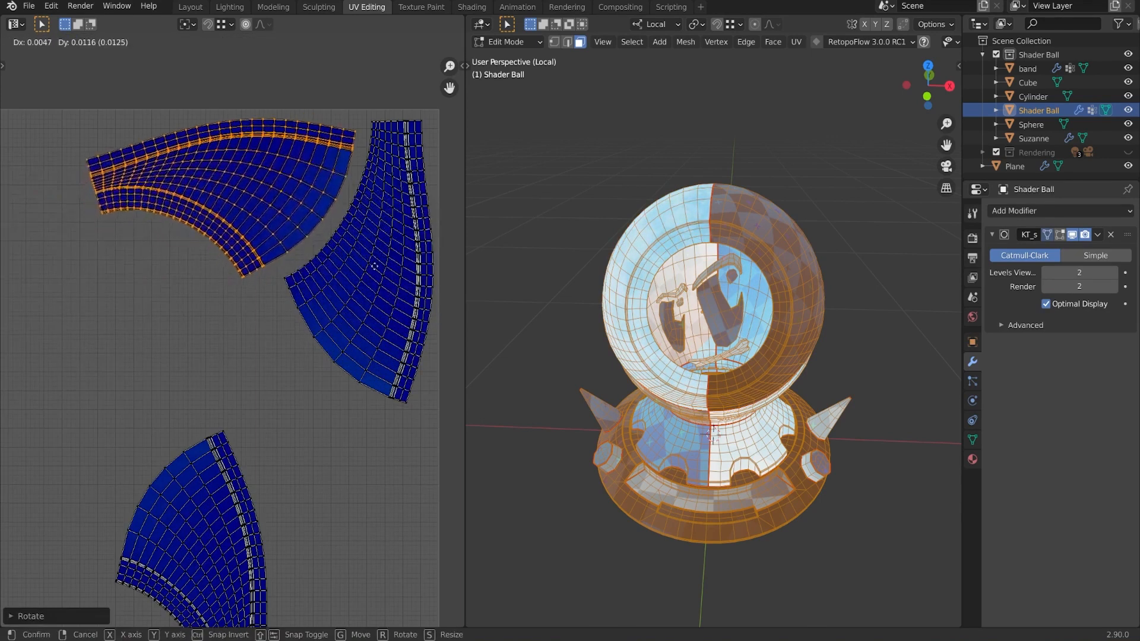
{"action": "left_click", "coordinate": [374, 269]}
Step: Nudge the corner island and its sideways neighbour to nest closely with a narrow gap between them
{"action": "left_click", "coordinate": [396, 262]}
{"action": "key", "text": "g"}
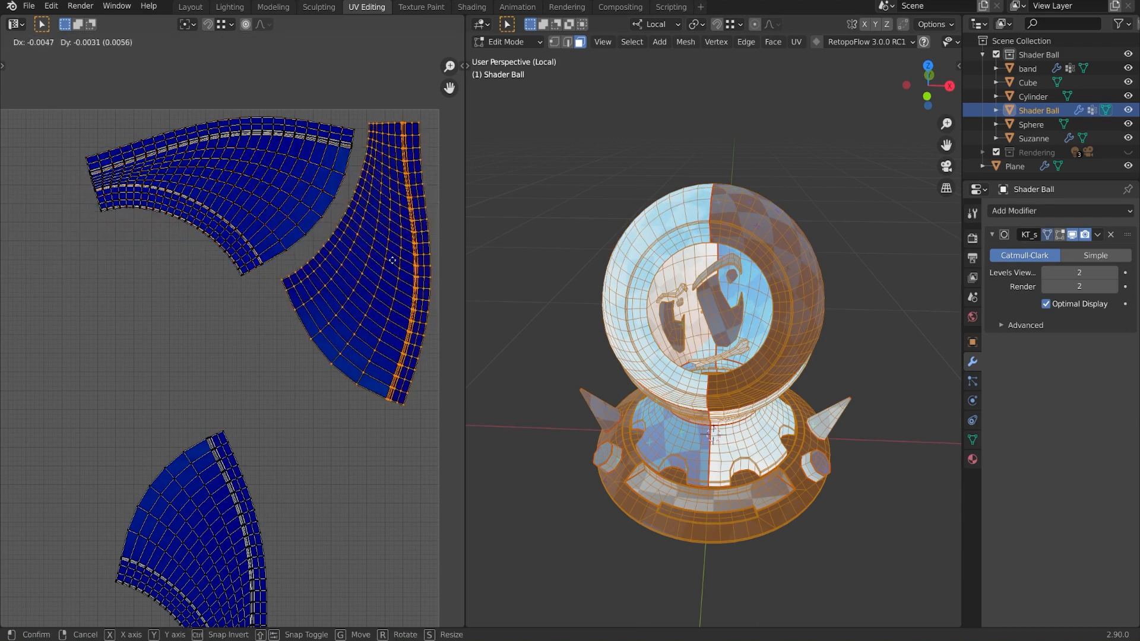
{"action": "left_click", "coordinate": [395, 263]}
{"action": "left_click", "coordinate": [228, 177]}
{"action": "key", "text": "g"}
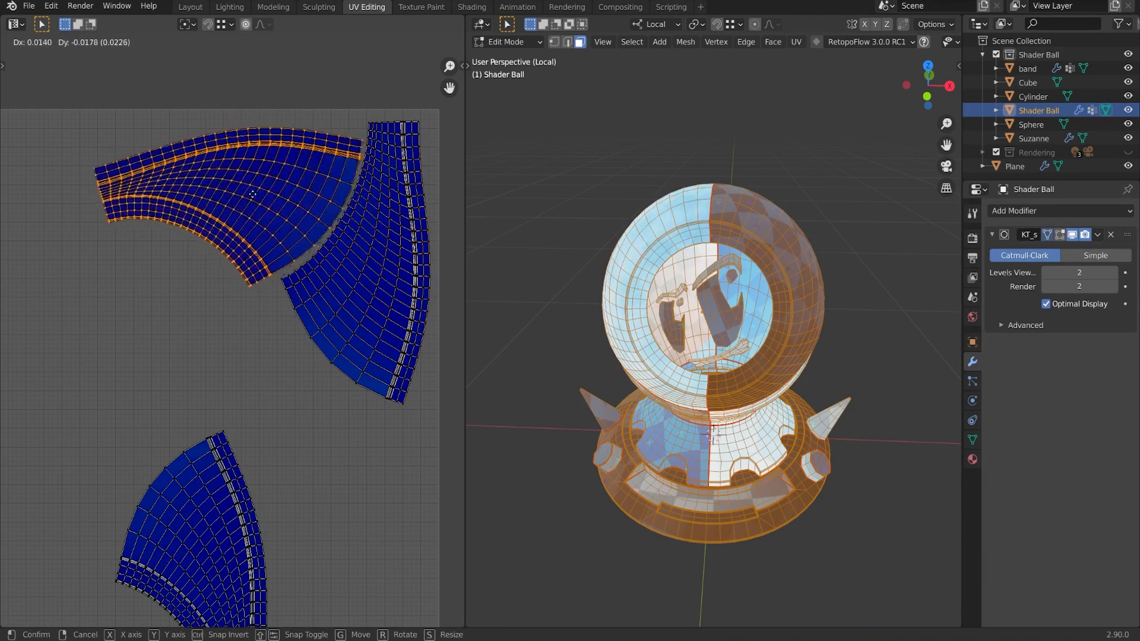
{"action": "left_click", "coordinate": [246, 196]}
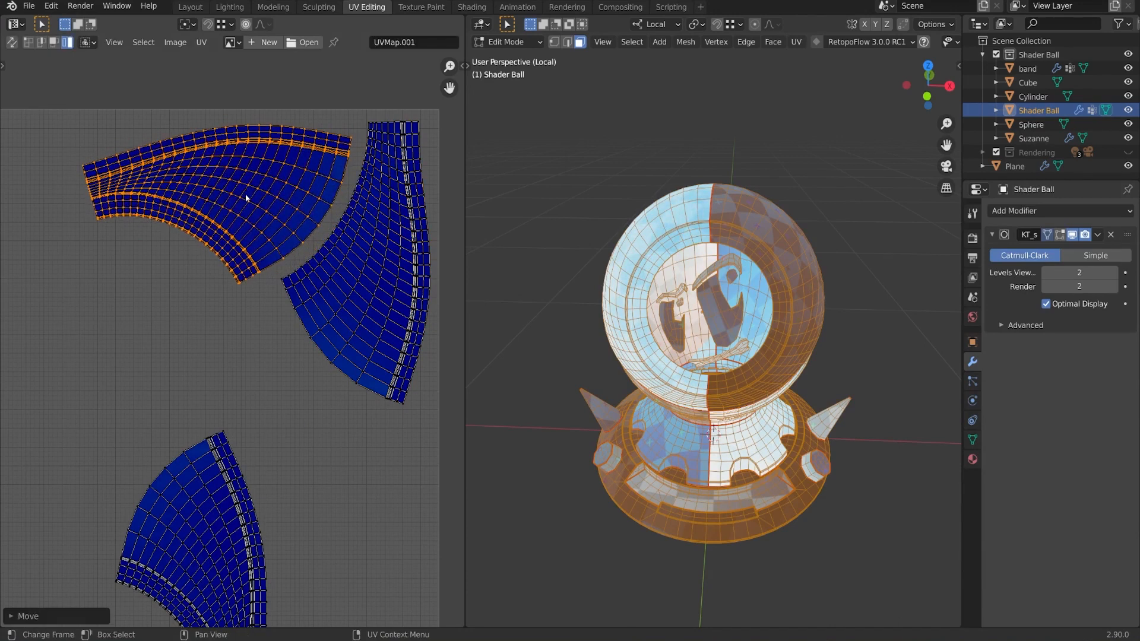
{"action": "scroll", "coordinate": [333, 339], "scroll_direction": "down", "scroll_amount": 2}
{"action": "middle_click_drag", "start_coordinate": [159, 324], "coordinate": [247, 333]}
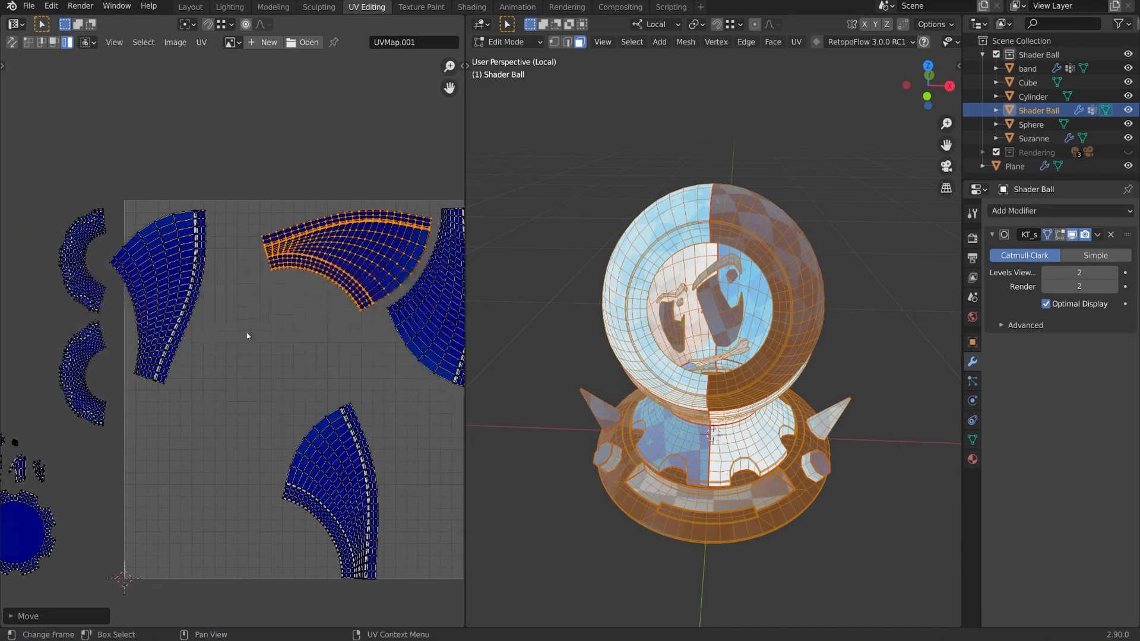
Step: Rotate the large curved island at the tile's left side diagonally and fit it into the upper-left corner of the UV tile
{"action": "left_click", "coordinate": [174, 295]}
{"action": "key", "text": "r"}
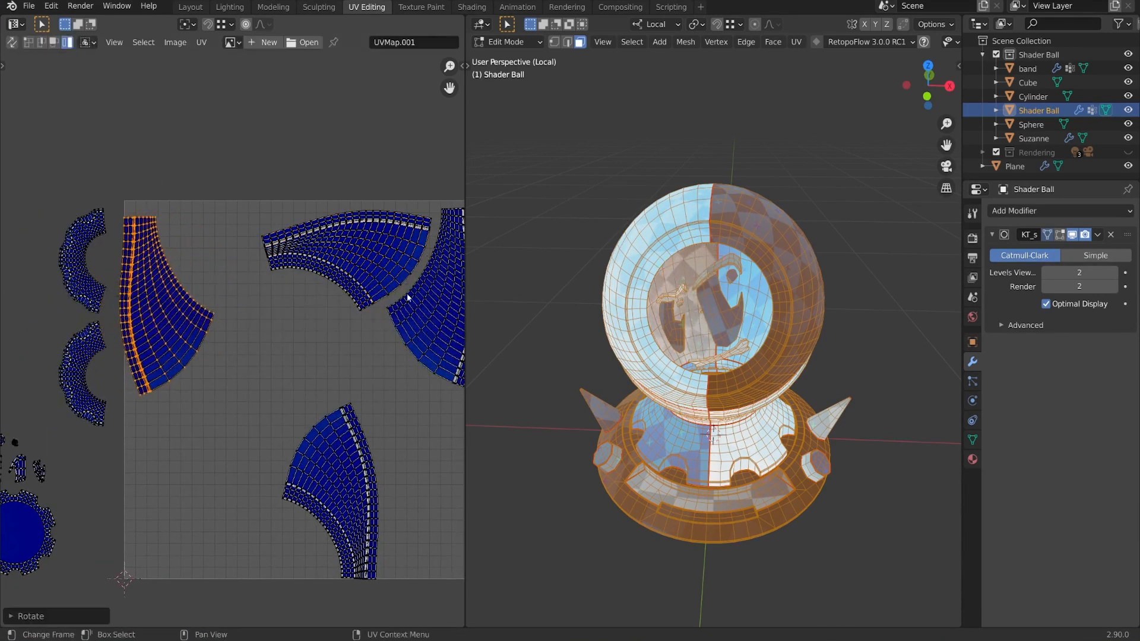
{"action": "left_click", "coordinate": [171, 394]}
{"action": "key", "text": "r"}
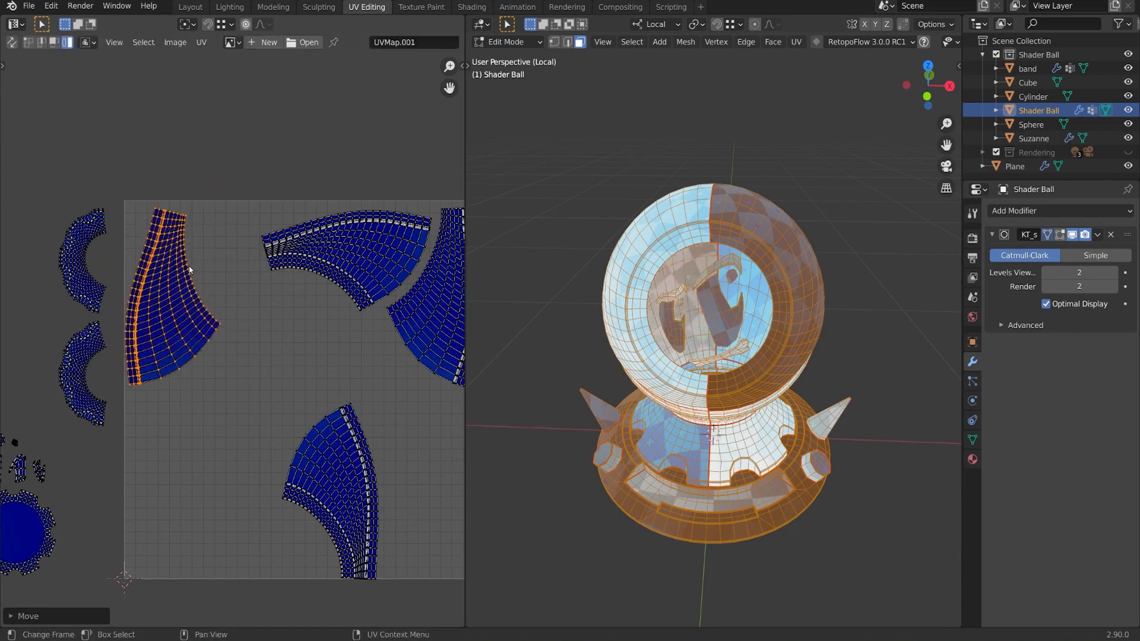
{"action": "left_click", "coordinate": [310, 324]}
{"action": "key", "text": "g"}
{"action": "left_click", "coordinate": [306, 329]}
Step: Rotate the lowest large curved island onto its side and move it up beneath the two islands along the tile's top edge
{"action": "left_click", "coordinate": [356, 466]}
{"action": "key", "text": "r"}
{"action": "left_click", "coordinate": [420, 573]}
{"action": "key", "text": "g"}
{"action": "left_click", "coordinate": [394, 419]}
{"action": "key", "text": "r"}
{"action": "left_click", "coordinate": [418, 399]}
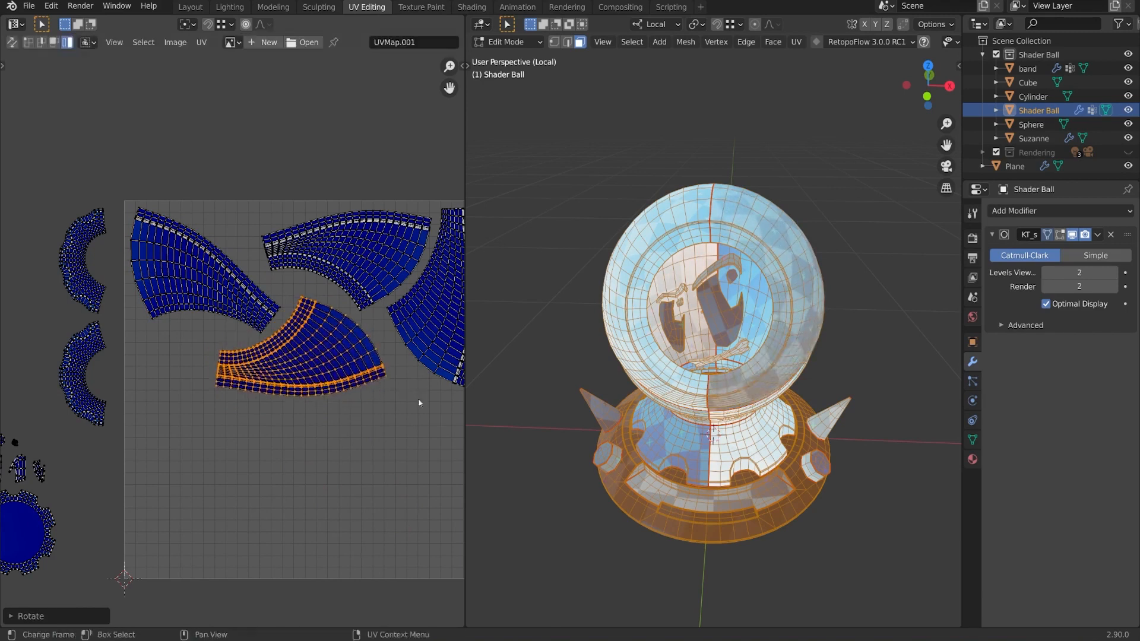
Step: Fine-tune the rotation and position of the upper-left curved island to leave an even margin to the tile's edge
{"action": "left_click", "coordinate": [363, 294]}
{"action": "key", "text": "r"}
{"action": "left_click", "coordinate": [436, 299]}
{"action": "key", "text": "g"}
{"action": "left_click", "coordinate": [439, 292]}
{"action": "left_click", "coordinate": [201, 306]}
{"action": "key", "text": "r"}
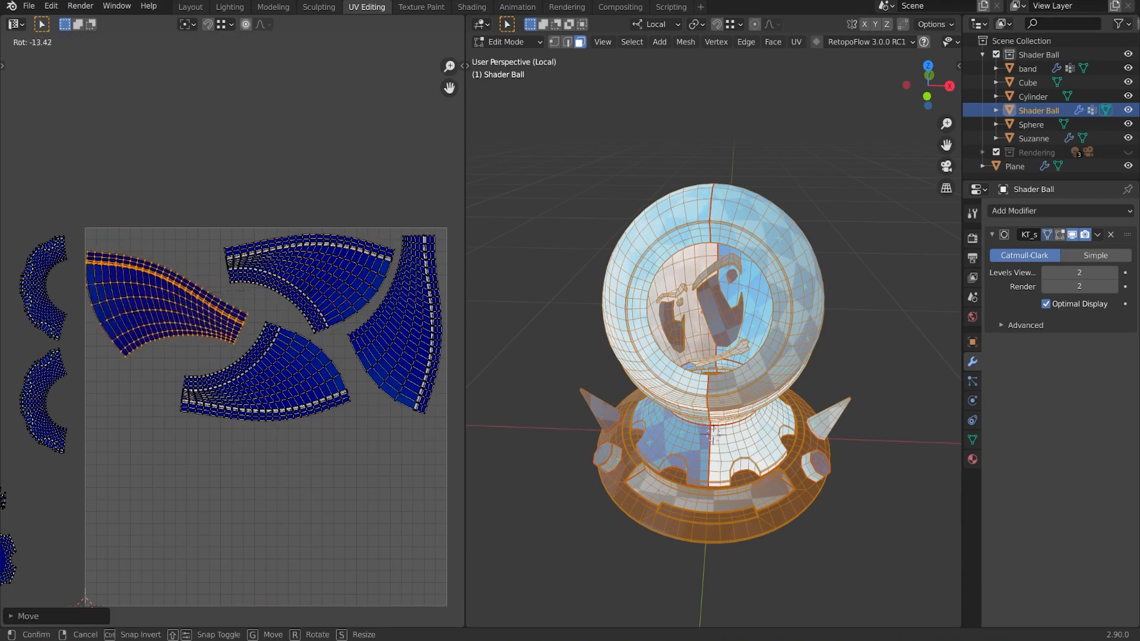
{"action": "left_click", "coordinate": [308, 282]}
{"action": "left_click", "coordinate": [316, 280]}
Step: Tilt the lower middle curved island and nest it closely under the upper-left and top islands
{"action": "left_click", "coordinate": [303, 368]}
{"action": "key", "text": "r"}
{"action": "left_click", "coordinate": [349, 414]}
{"action": "key", "text": "g"}
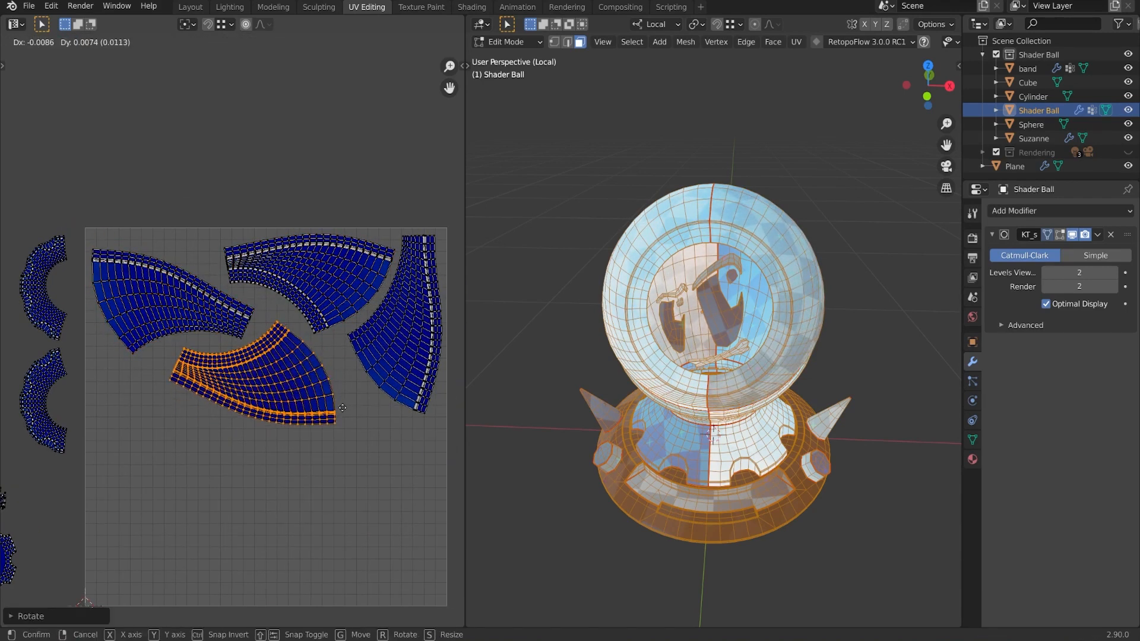
{"action": "left_click", "coordinate": [365, 411]}
Step: Select the gear-edged disc island, check the underside of the model's base, and shift the disc slightly outside the tile
{"action": "scroll", "coordinate": [368, 412], "scroll_direction": "down", "scroll_amount": 4}
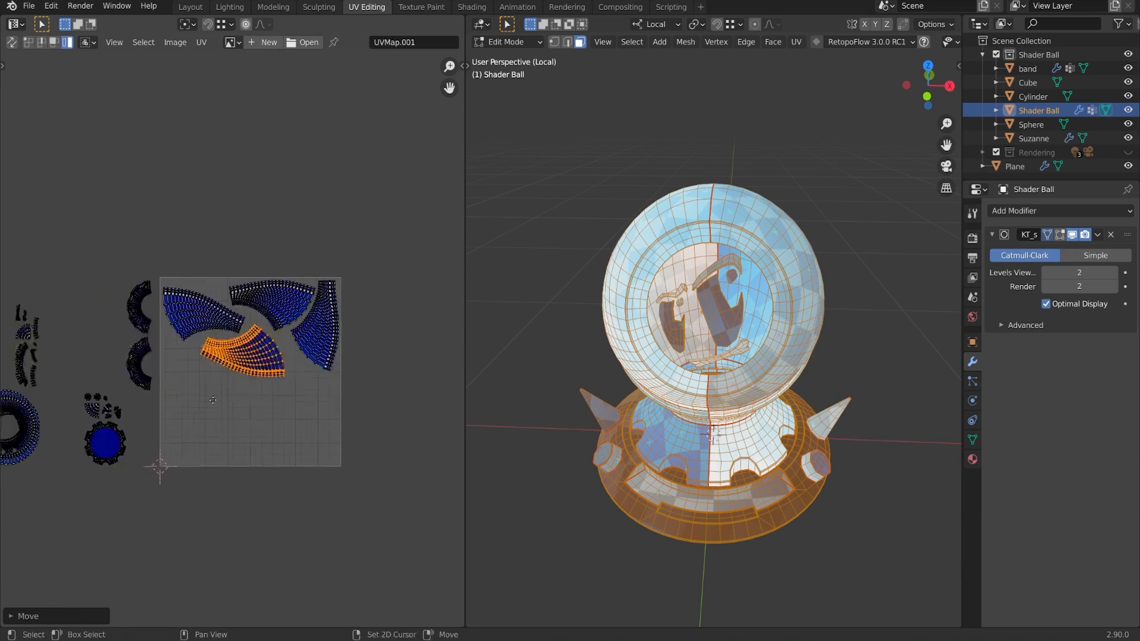
{"action": "scroll", "coordinate": [290, 356], "scroll_direction": "up", "scroll_amount": 1}
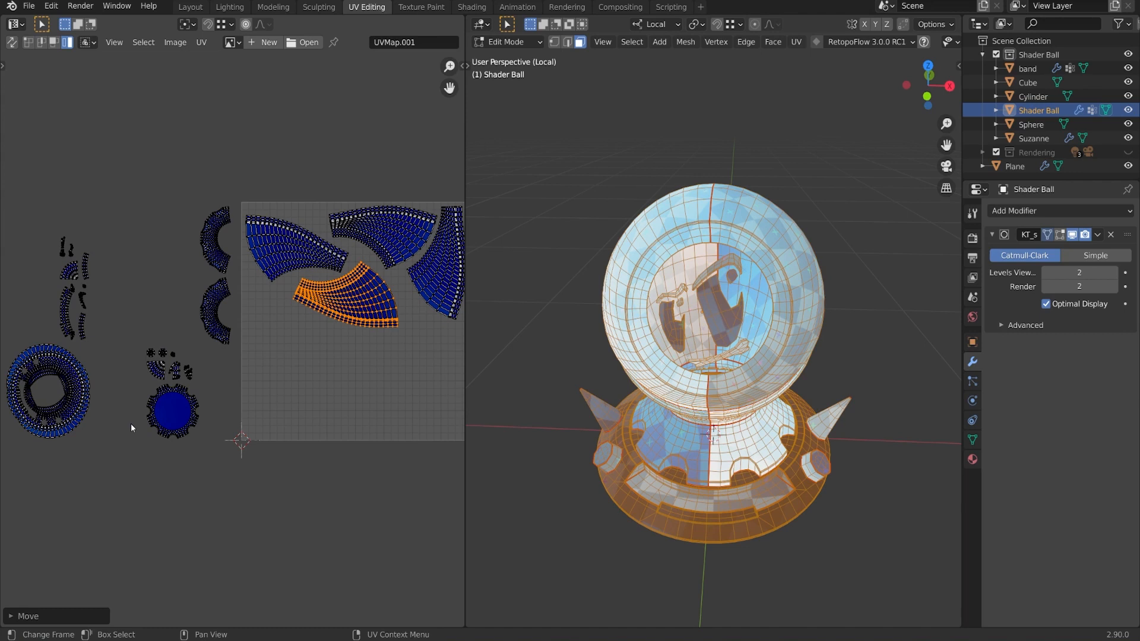
{"action": "left_click", "coordinate": [176, 411]}
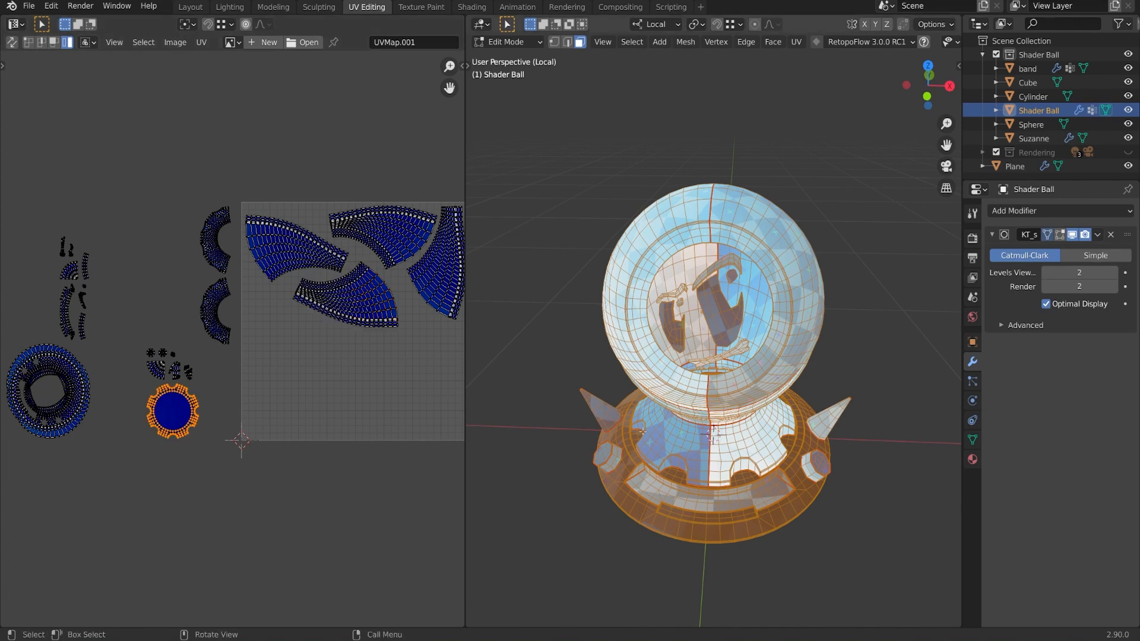
{"action": "middle_click_drag", "start_coordinate": [689, 532], "coordinate": [680, 439]}
{"action": "key", "text": "g"}
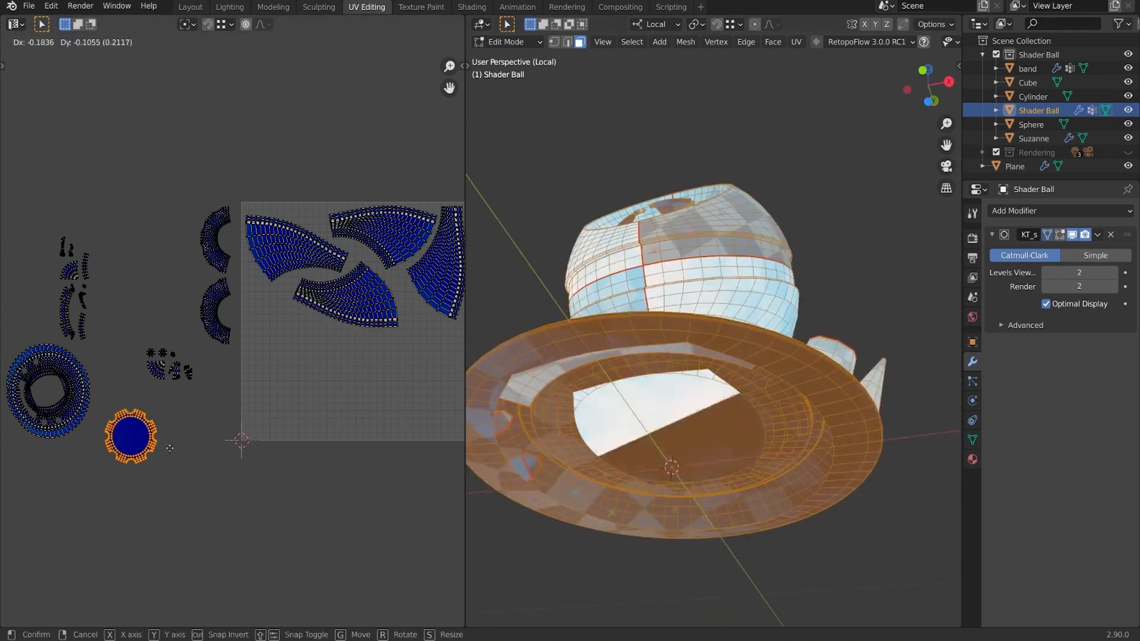
{"action": "left_click", "coordinate": [206, 421]}
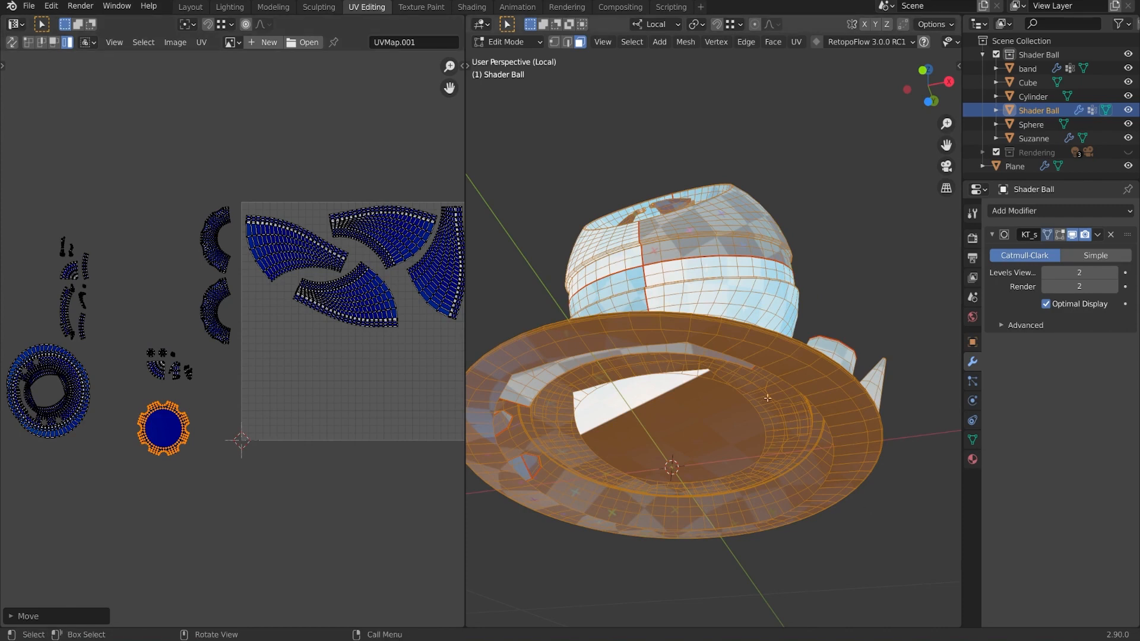
Step: Scale the gear-edged disc island down to about half size and place it just outside the tile's left edge
{"action": "middle_click_drag", "start_coordinate": [706, 386], "coordinate": [694, 433]}
{"action": "scroll", "coordinate": [306, 498], "scroll_direction": "up", "scroll_amount": 2}
{"action": "key", "text": "s"}
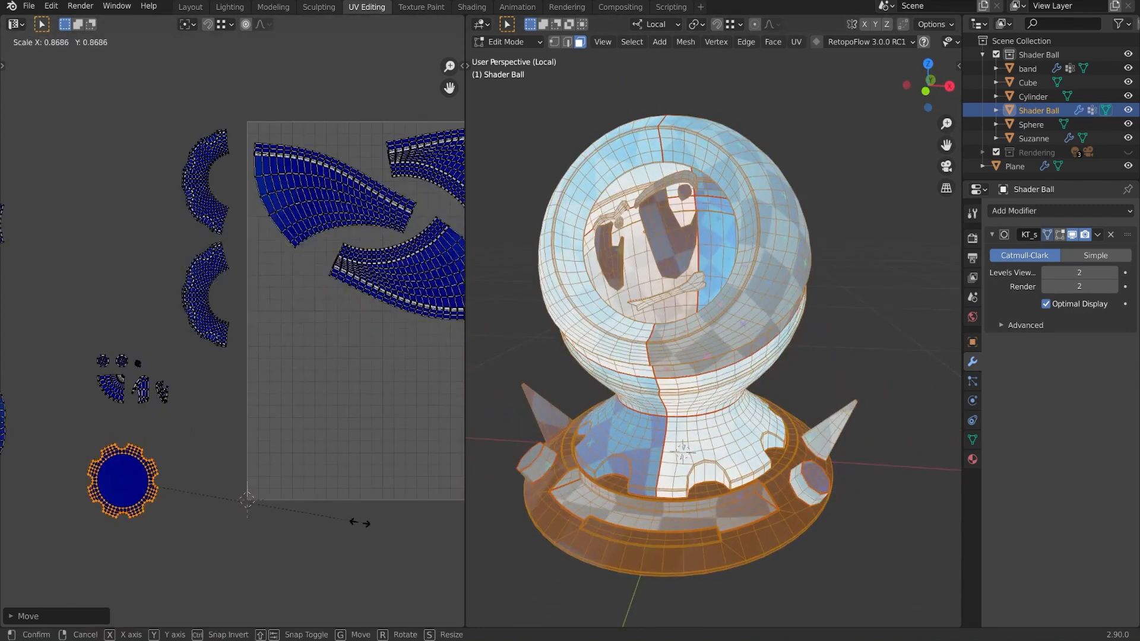
{"action": "left_click", "coordinate": [254, 509]}
{"action": "key", "text": "g"}
{"action": "left_click", "coordinate": [350, 461]}
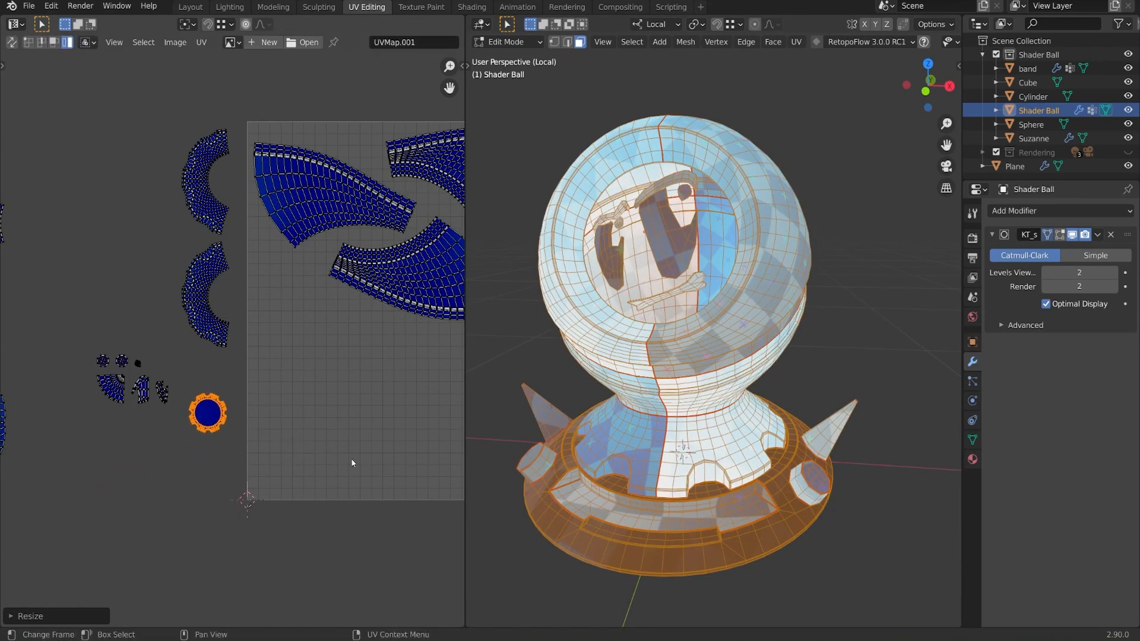
Step: Move the large ring island into the lower-left corner of the UV tile, then enlarge and rotate it to fit
{"action": "scroll", "coordinate": [350, 463], "scroll_direction": "down", "scroll_amount": 3}
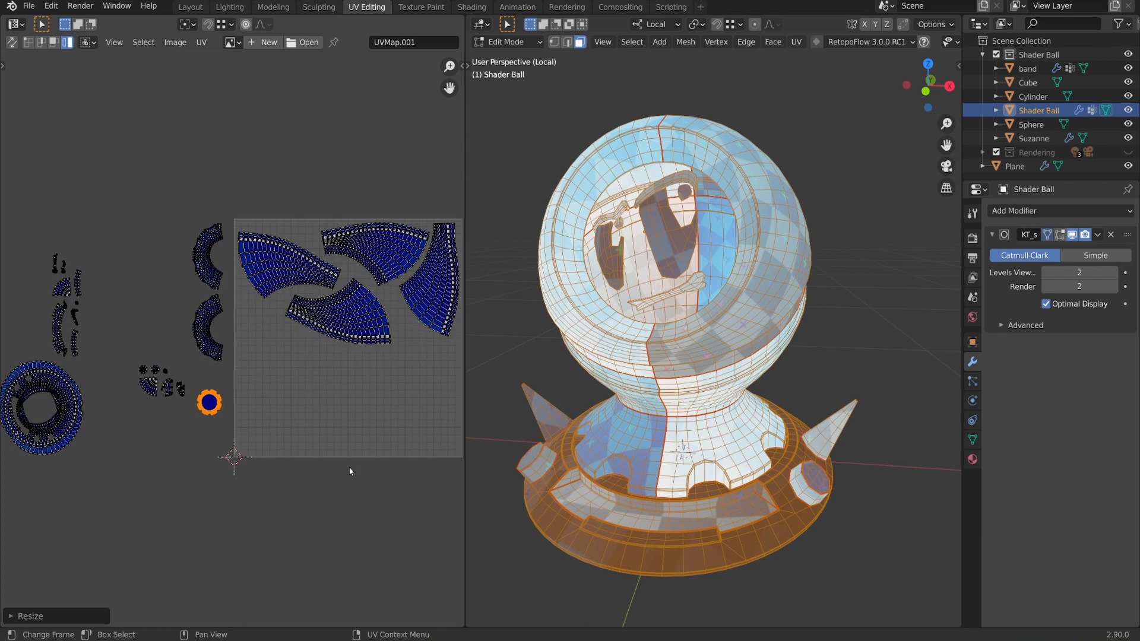
{"action": "left_click", "coordinate": [58, 425]}
{"action": "key", "text": "g"}
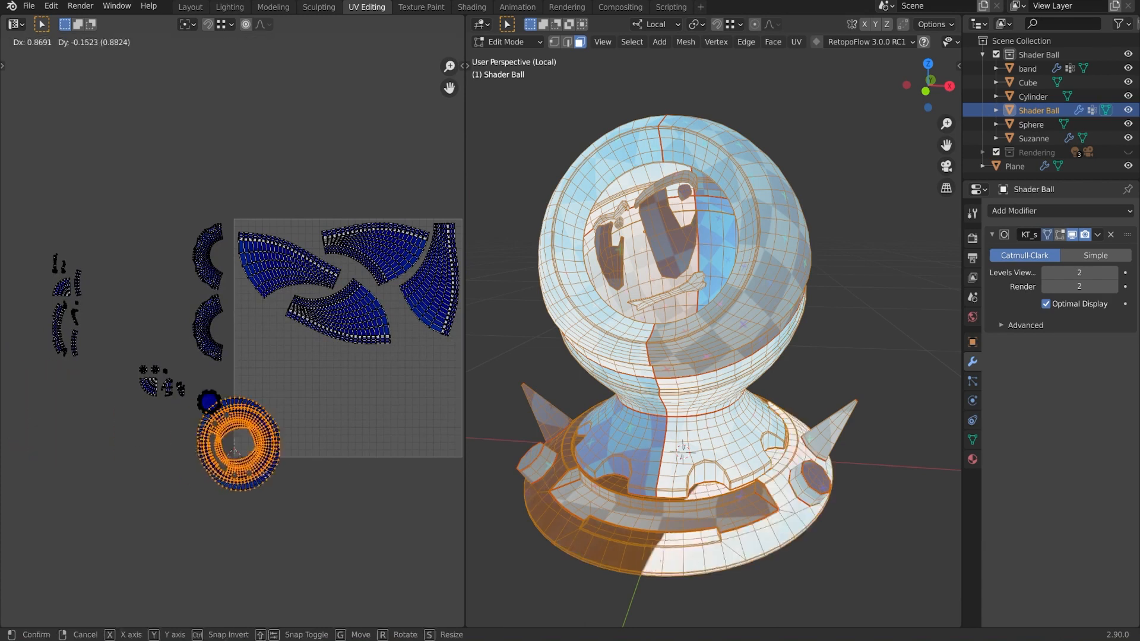
{"action": "left_click", "coordinate": [317, 433]}
{"action": "scroll", "coordinate": [374, 451], "scroll_direction": "up", "scroll_amount": 1}
{"action": "key", "text": "s"}
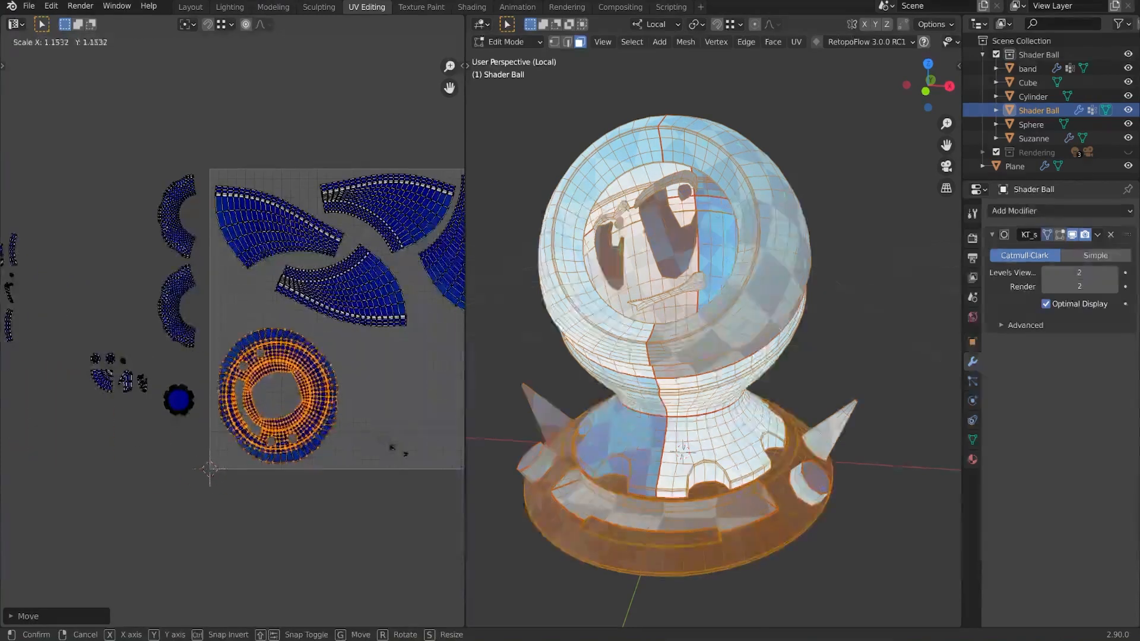
{"action": "left_click", "coordinate": [439, 415]}
{"action": "key", "text": "r"}
{"action": "left_click", "coordinate": [410, 450]}
{"action": "middle_click_drag", "start_coordinate": [411, 433], "coordinate": [372, 426]}
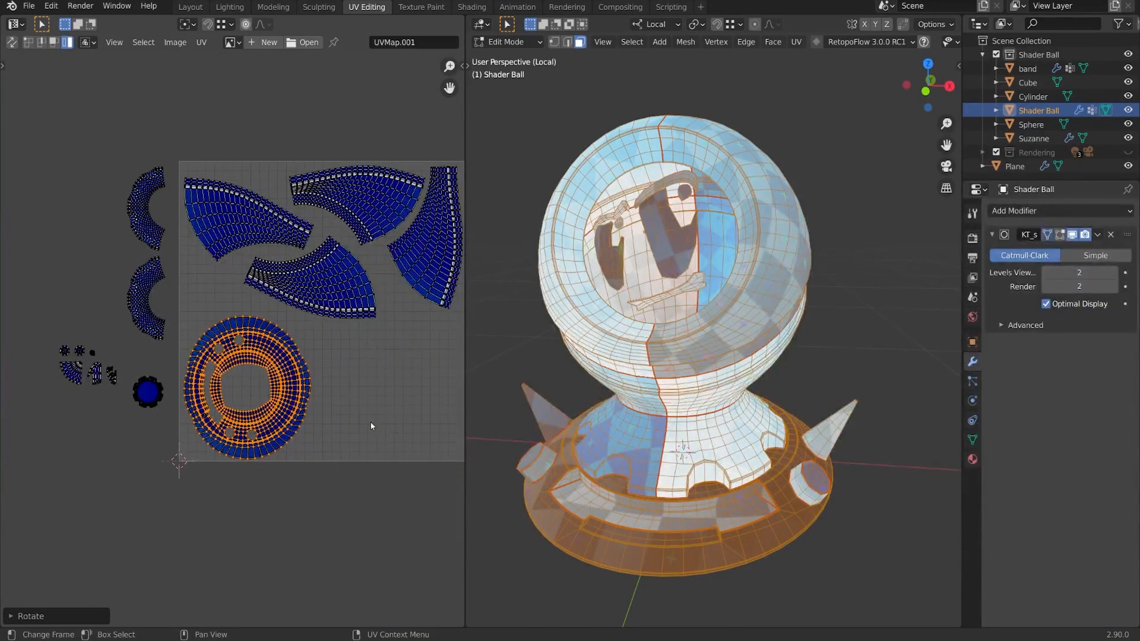
Step: Nudge and slightly enlarge the ring island so it fills the corner with a small margin to the tile edges
{"action": "key", "text": "g"}
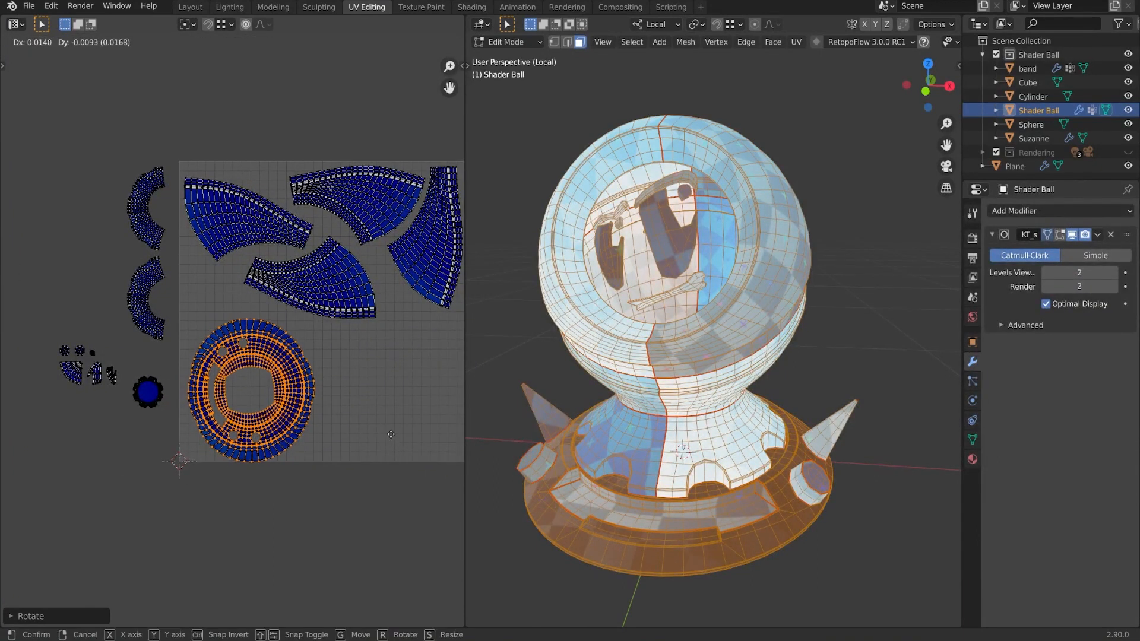
{"action": "left_click", "coordinate": [382, 433]}
{"action": "key", "text": "s"}
{"action": "left_click", "coordinate": [394, 437]}
{"action": "key", "text": "g"}
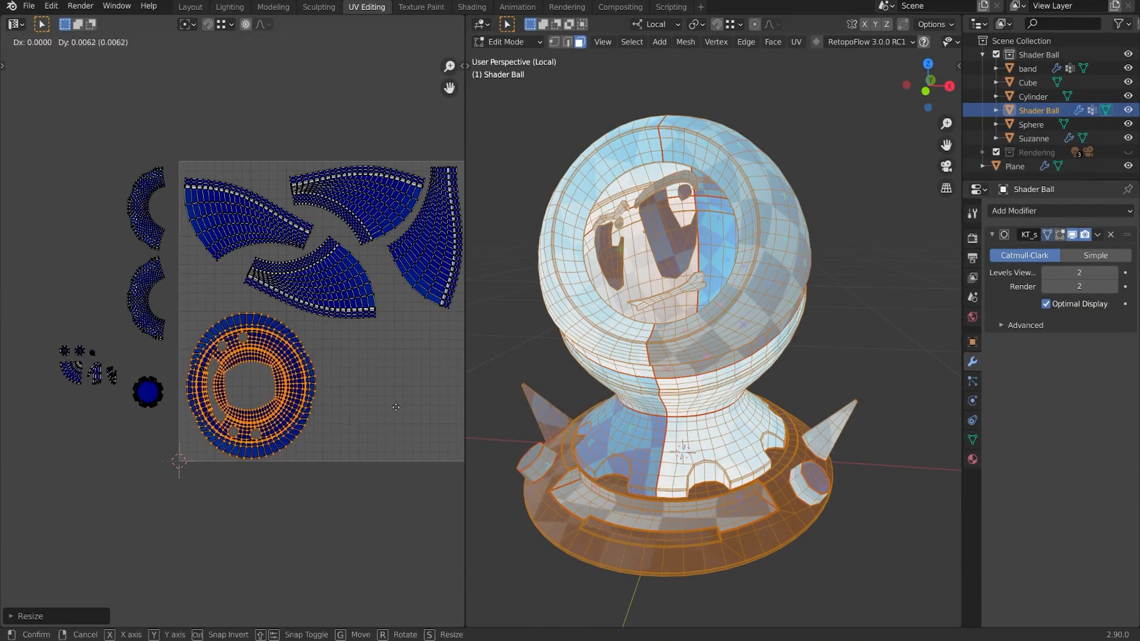
{"action": "left_click", "coordinate": [393, 434]}
Step: Move the leftmost group of small islands down and closer to the other unplaced islands outside the tile
{"action": "scroll", "coordinate": [79, 433], "scroll_direction": "down", "scroll_amount": 1}
{"action": "middle_click_drag", "start_coordinate": [78, 434], "coordinate": [147, 466]}
{"action": "left_click", "coordinate": [147, 374]}
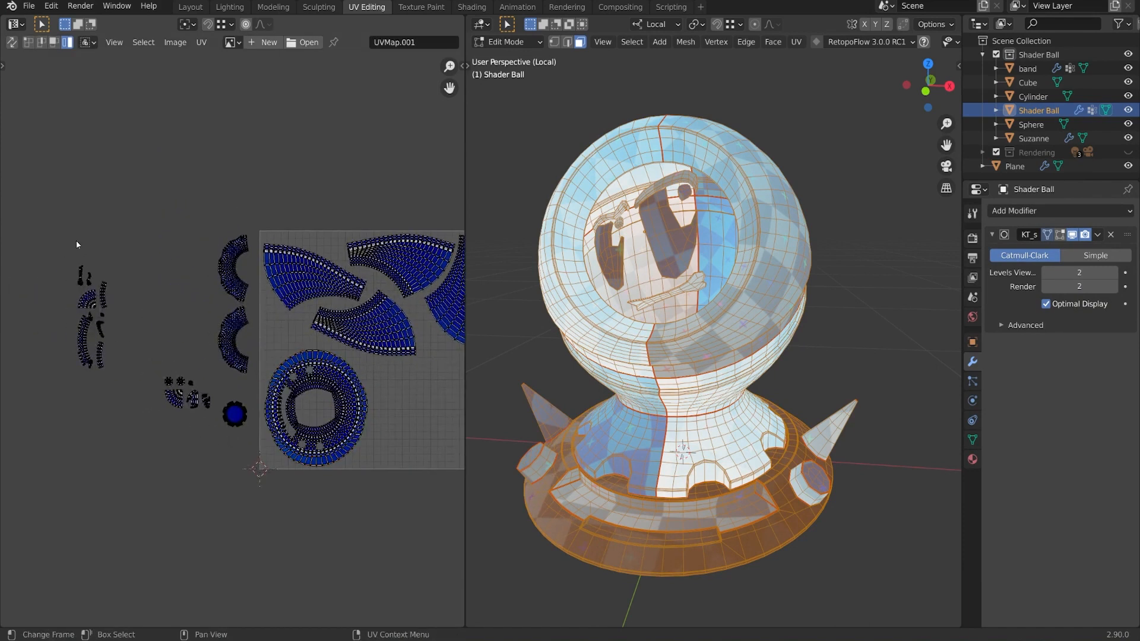
{"action": "left_click_drag", "start_coordinate": [36, 211], "coordinate": [162, 470]}
{"action": "key", "text": "g"}
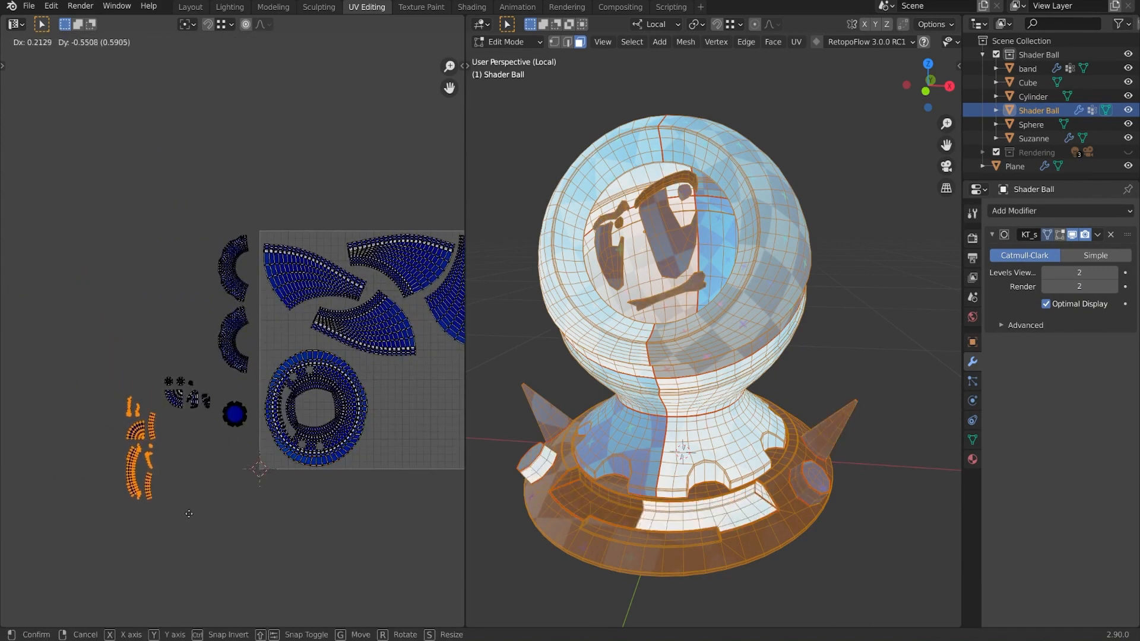
{"action": "left_click", "coordinate": [179, 459]}
{"action": "scroll", "coordinate": [257, 447], "scroll_direction": "up", "scroll_amount": 4}
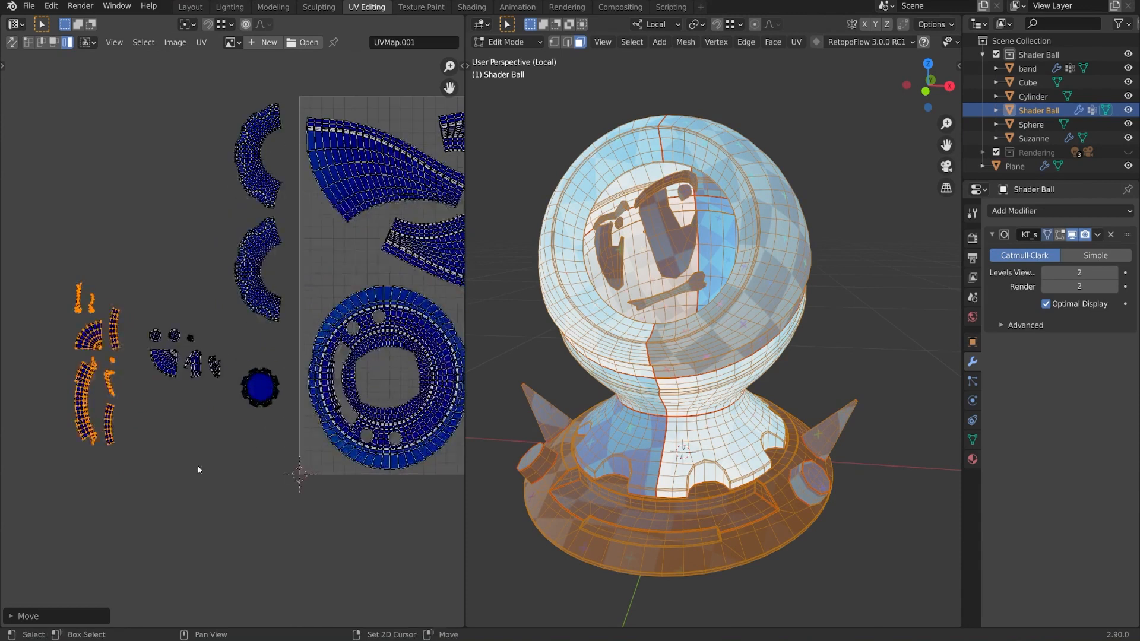
Step: Enlarge the long curved strip island from the small group and move it beneath the gear-edged disc island
{"action": "middle_click_drag", "start_coordinate": [296, 398], "coordinate": [312, 401]}
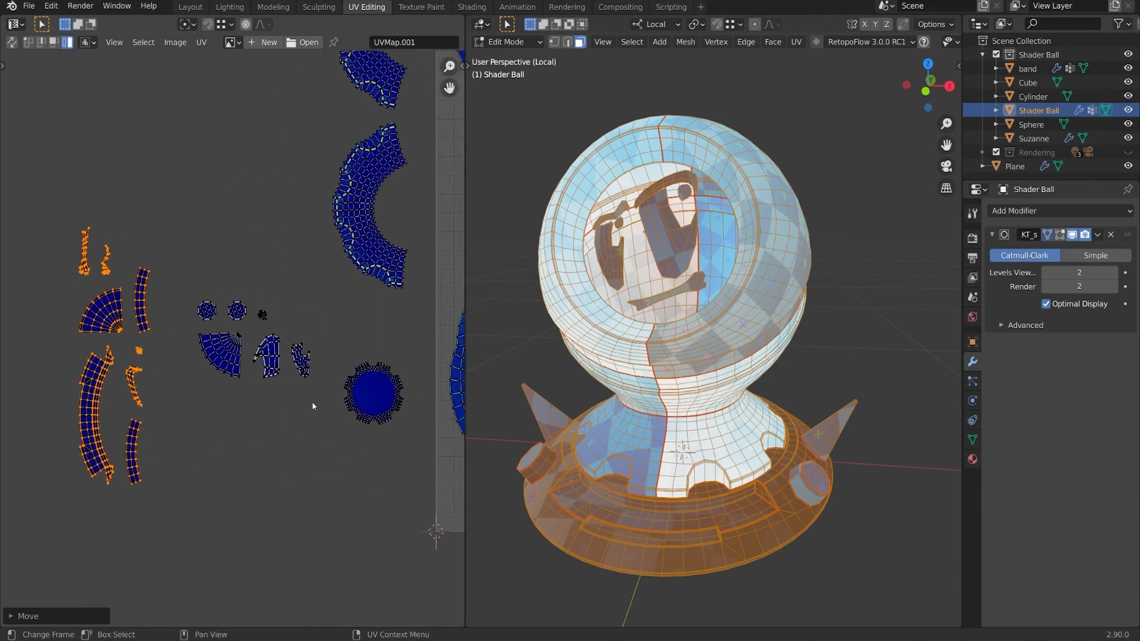
{"action": "left_click", "coordinate": [103, 411]}
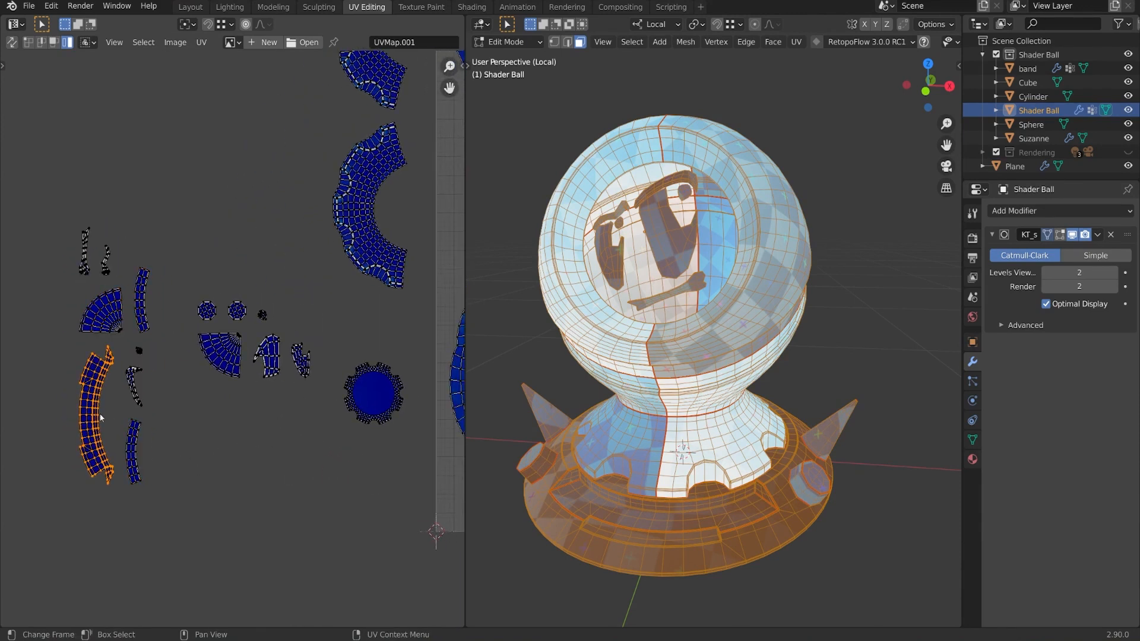
{"action": "middle_click_drag", "start_coordinate": [202, 447], "coordinate": [109, 432], "text": "shift"}
{"action": "key", "text": "s"}
{"action": "left_click", "coordinate": [165, 456]}
{"action": "key", "text": "g"}
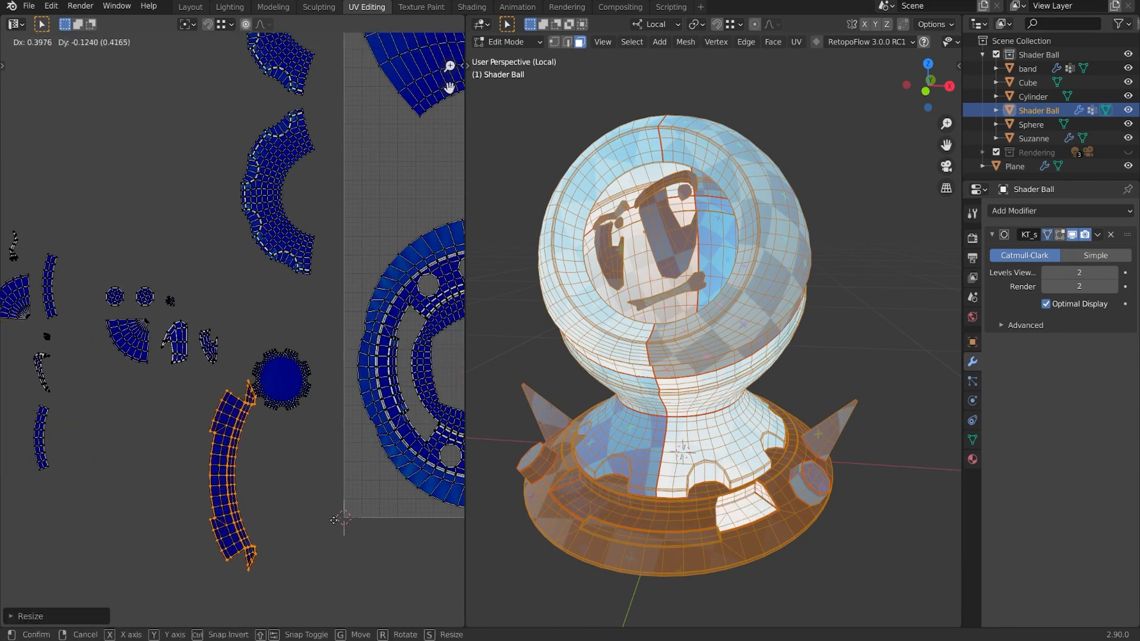
{"action": "left_click", "coordinate": [397, 525]}
Step: Compare the curved strip with the ring island inside the tile, then park it outside the tile below the disc island
{"action": "scroll", "coordinate": [397, 525], "scroll_direction": "down", "scroll_amount": 3}
{"action": "middle_click_drag", "start_coordinate": [397, 524], "coordinate": [244, 484], "text": "shift"}
{"action": "scroll", "coordinate": [293, 429], "scroll_direction": "up", "scroll_amount": 1}
{"action": "key", "text": "g"}
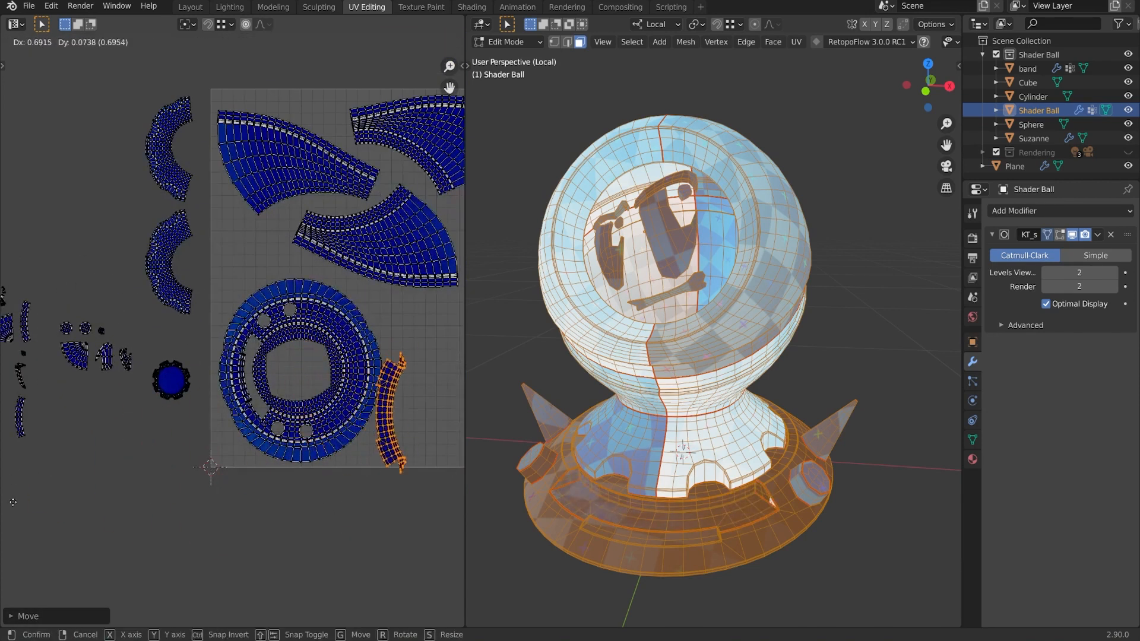
{"action": "left_click", "coordinate": [271, 482]}
{"action": "middle_click_drag", "start_coordinate": [271, 482], "coordinate": [398, 499]}
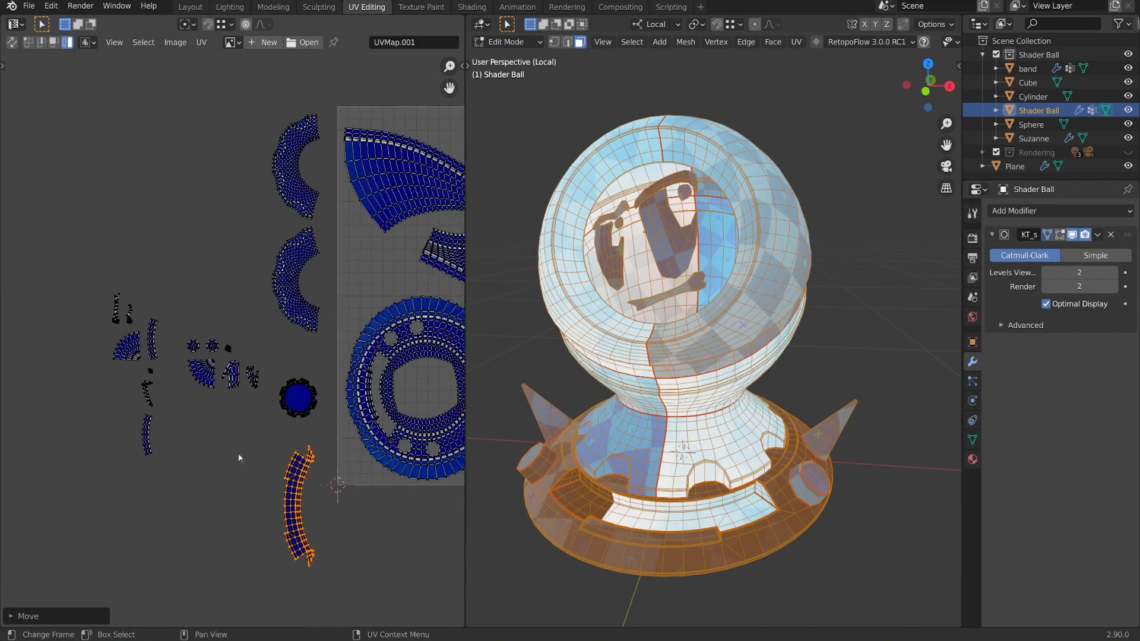
Step: Clear the selection and select only the linked eye, brow and mouth pieces on the ball's face in the 3D view
{"action": "scroll", "coordinate": [237, 456], "scroll_direction": "up", "scroll_amount": 2}
{"action": "left_click", "coordinate": [227, 409]}
{"action": "middle_click_drag", "start_coordinate": [204, 469], "coordinate": [317, 430]}
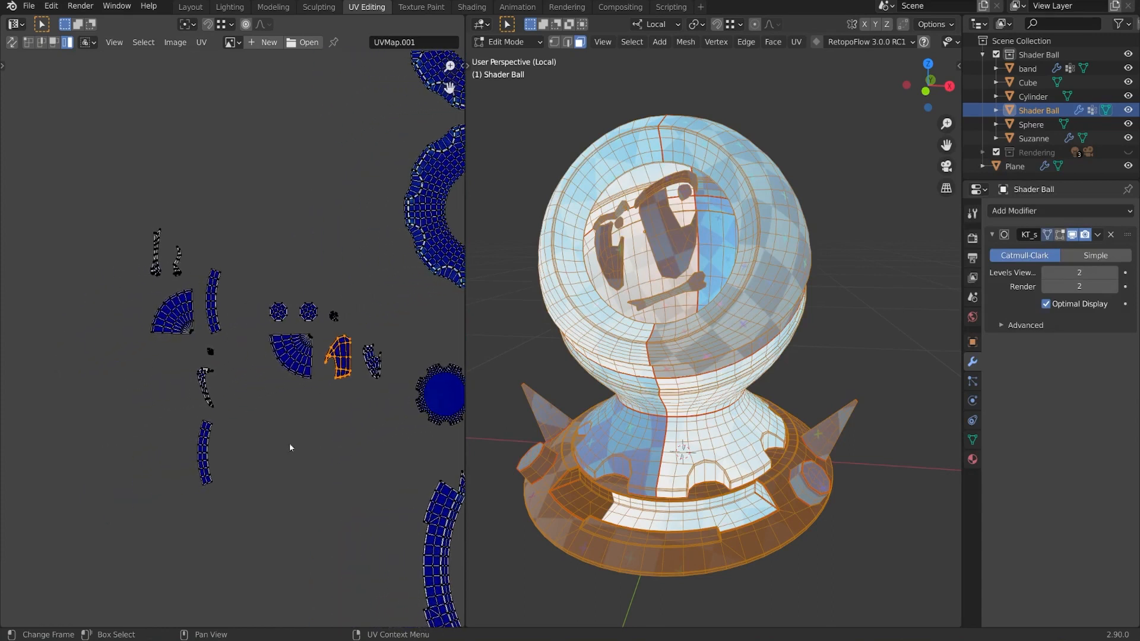
{"action": "key", "text": "alt+a"}
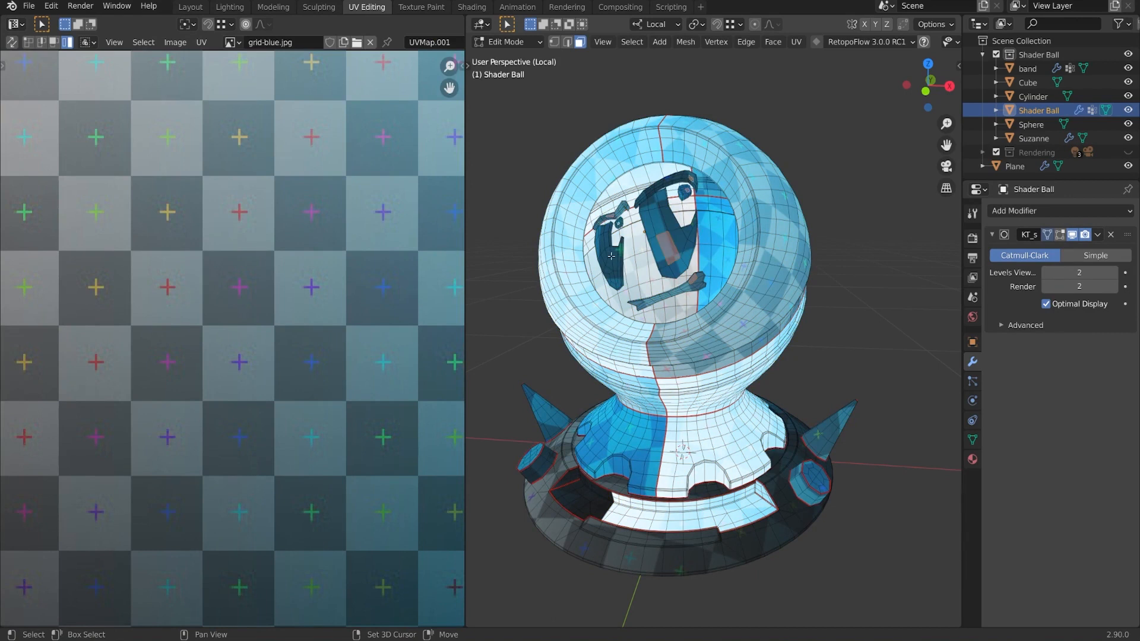
{"action": "key", "text": "ctrl+l"}
{"action": "scroll", "coordinate": [275, 326], "scroll_direction": "down", "scroll_amount": 8}
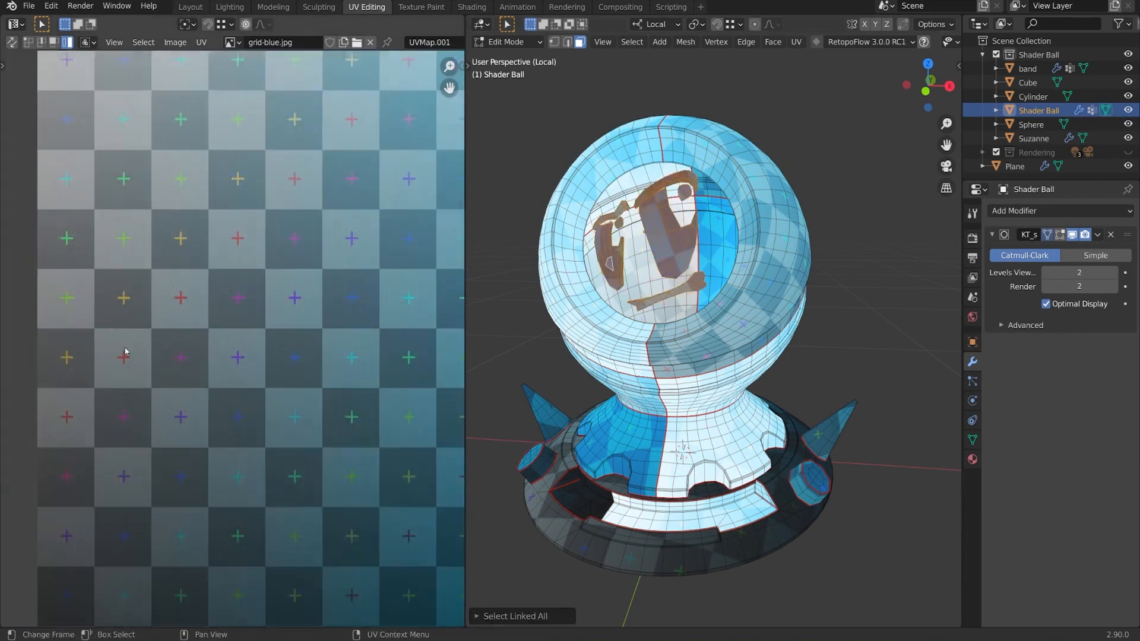
Step: Move all the face-detail islands together into the empty space below the UV tile
{"action": "key", "text": "a"}
{"action": "key", "text": "g"}
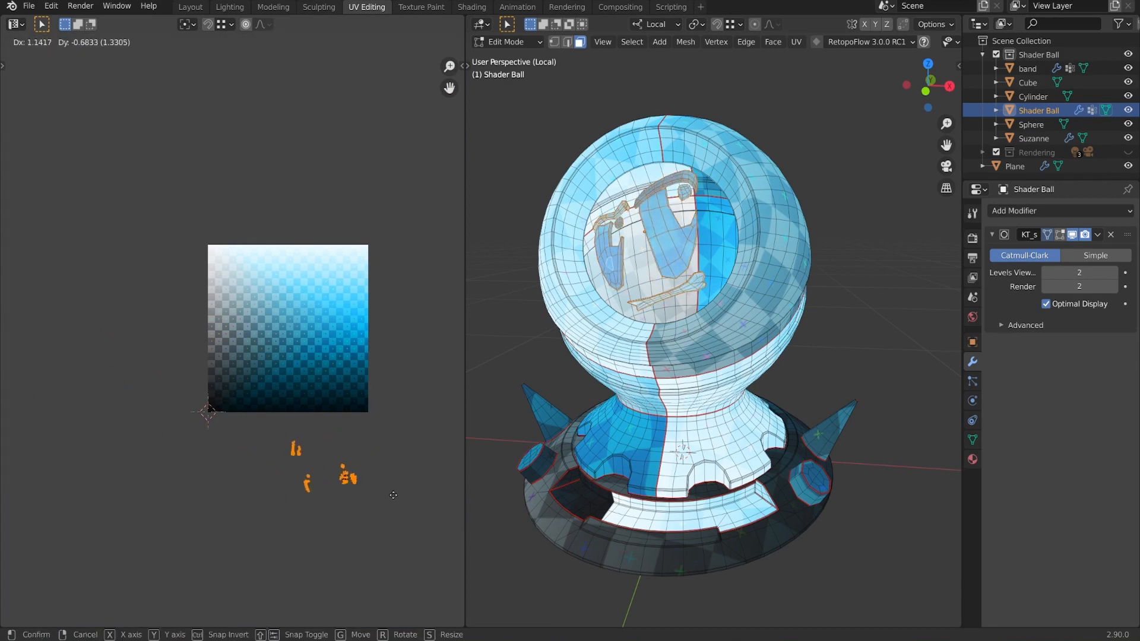
{"action": "left_click", "coordinate": [356, 360]}
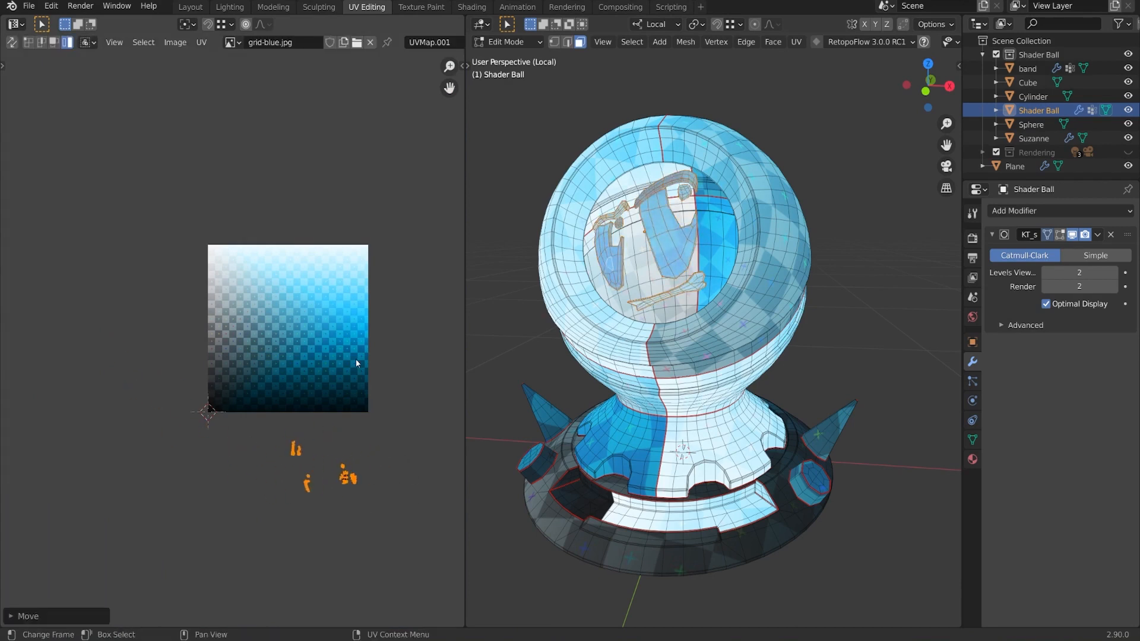
Step: Show all islands again, select the face-detail islands below the tile, and scale them up to roughly twice their size
{"action": "key", "text": "a"}
{"action": "middle_click_drag", "start_coordinate": [423, 419], "coordinate": [376, 364]}
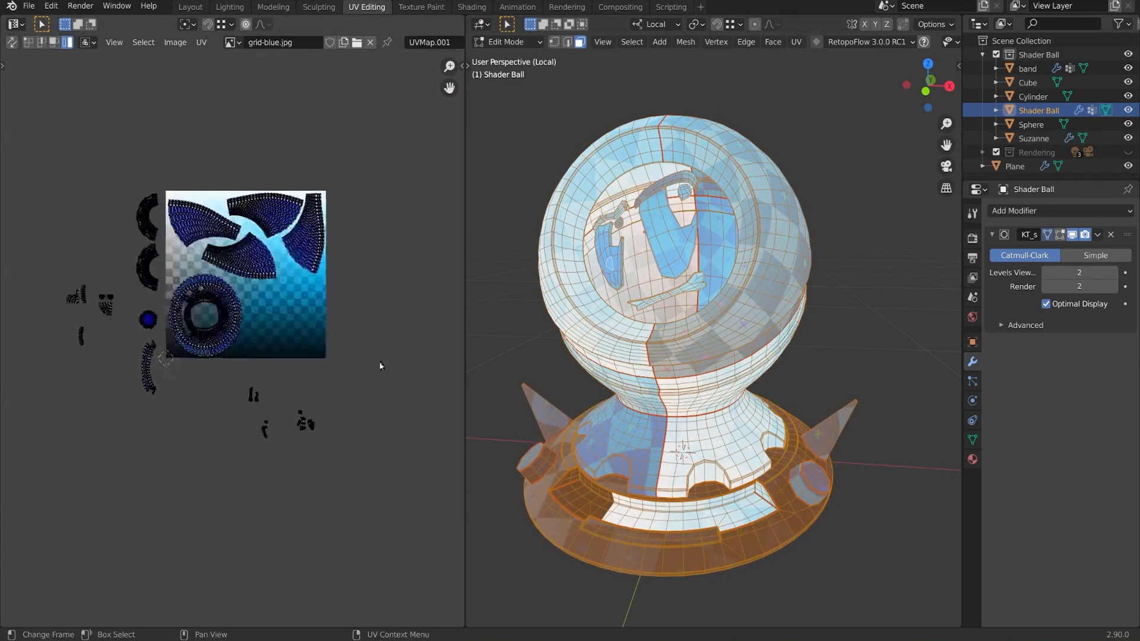
{"action": "scroll", "coordinate": [320, 312], "scroll_direction": "up", "scroll_amount": 4}
{"action": "left_click_drag", "start_coordinate": [179, 350], "coordinate": [452, 573]}
{"action": "scroll", "coordinate": [232, 339], "scroll_direction": "down", "scroll_amount": 4}
{"action": "key", "text": "s"}
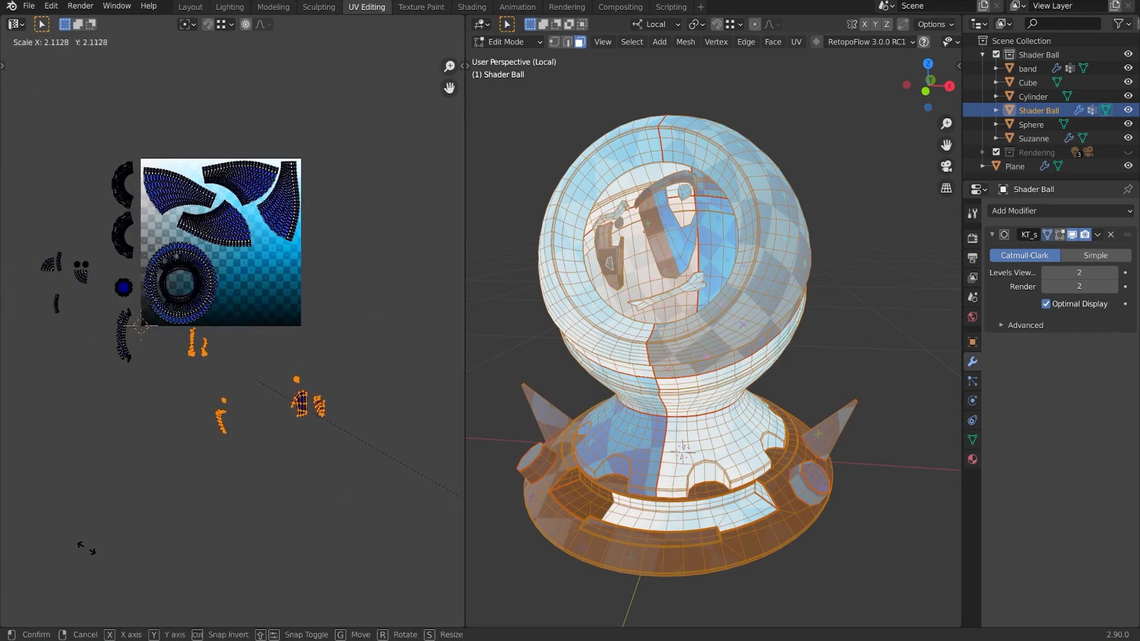
{"action": "left_click", "coordinate": [100, 545]}
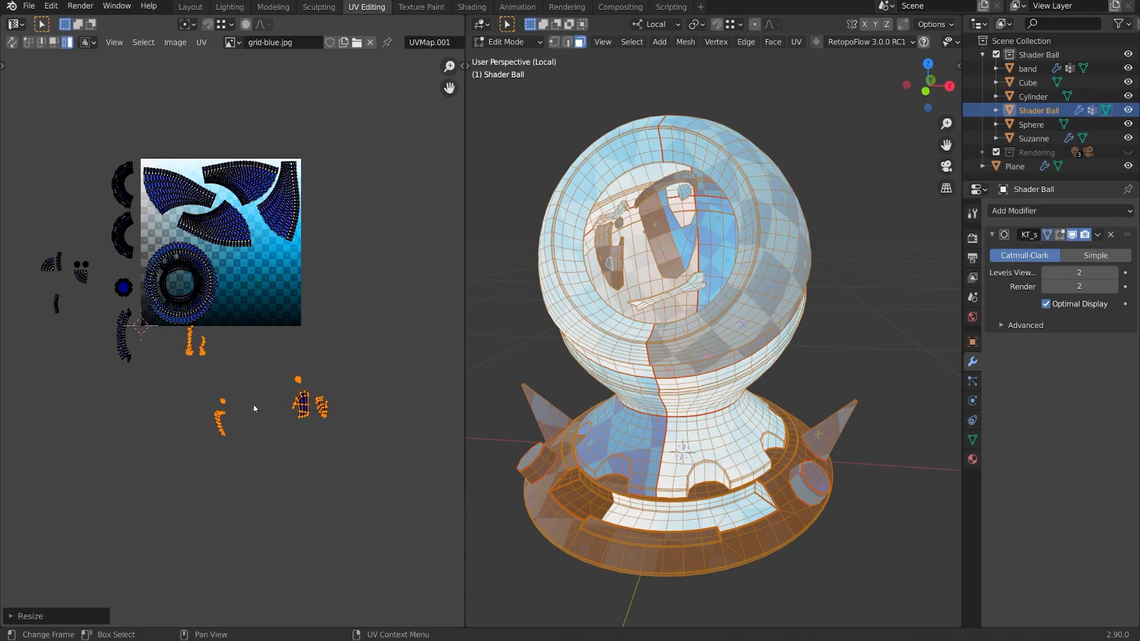
Step: Move the enlarged face-detail islands to the empty space right of the UV tile
{"action": "key", "text": "g"}
{"action": "left_click", "coordinate": [402, 343]}
{"action": "middle_click_drag", "start_coordinate": [341, 375], "coordinate": [260, 426]}
{"action": "scroll", "coordinate": [339, 381], "scroll_direction": "up", "scroll_amount": 2}
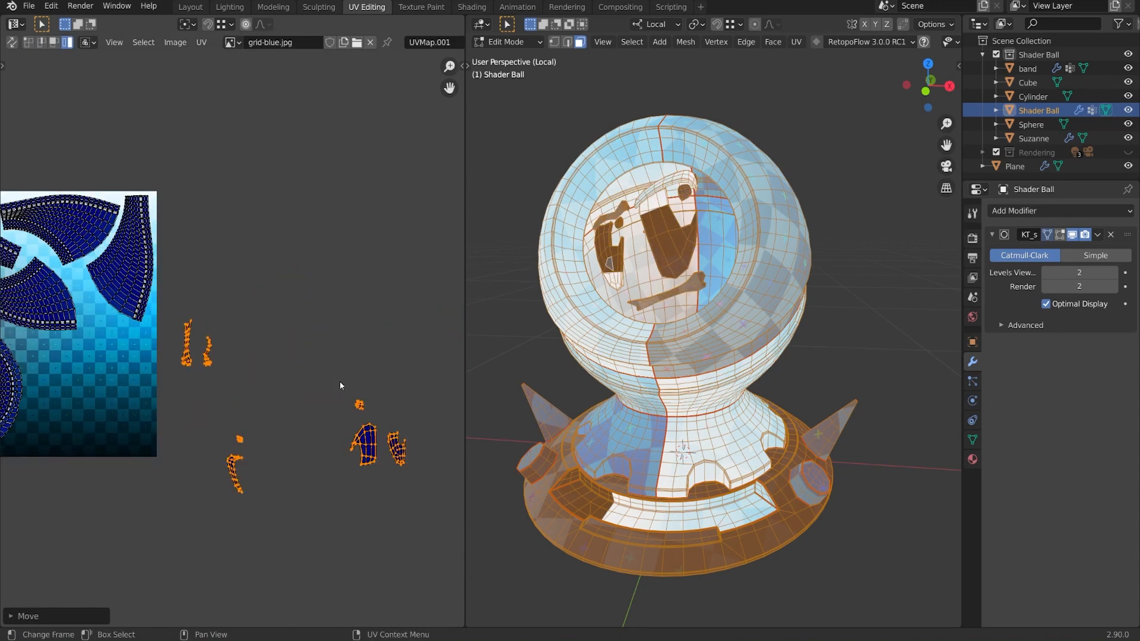
Step: Select the two eye islands with their small round island and move them to the UV tile's lower-right corner
{"action": "left_click_drag", "start_coordinate": [290, 369], "coordinate": [453, 542]}
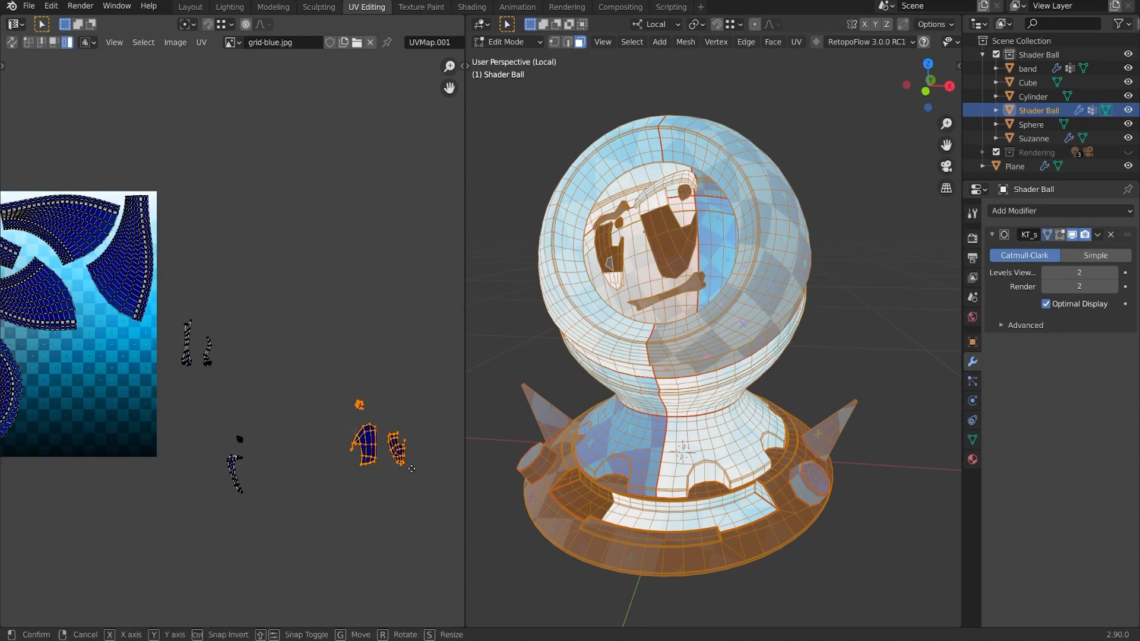
{"action": "key", "text": "g"}
{"action": "left_click", "coordinate": [167, 406]}
{"action": "middle_click_drag", "start_coordinate": [167, 406], "coordinate": [324, 348]}
{"action": "middle_click_drag", "start_coordinate": [370, 392], "coordinate": [407, 419]}
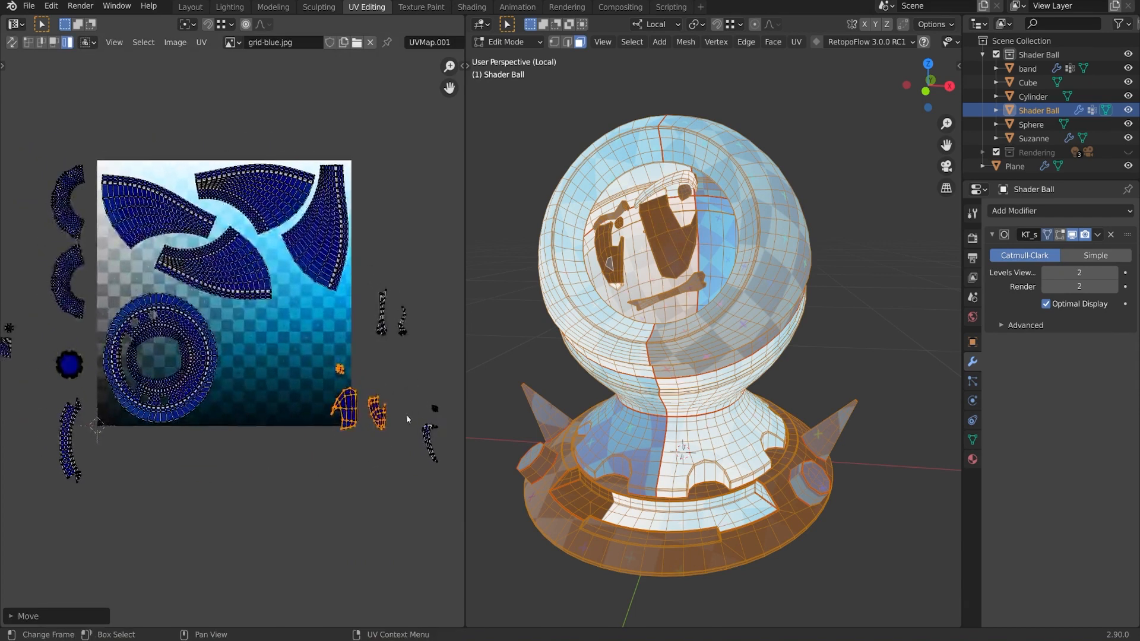
Step: Rotate the larger eye island by roughly half a turn near the tile's lower-right corner
{"action": "scroll", "coordinate": [238, 338], "scroll_direction": "up", "scroll_amount": 1}
{"action": "middle_click_drag", "start_coordinate": [295, 423], "coordinate": [275, 357]}
{"action": "scroll", "coordinate": [274, 357], "scroll_direction": "up", "scroll_amount": 3}
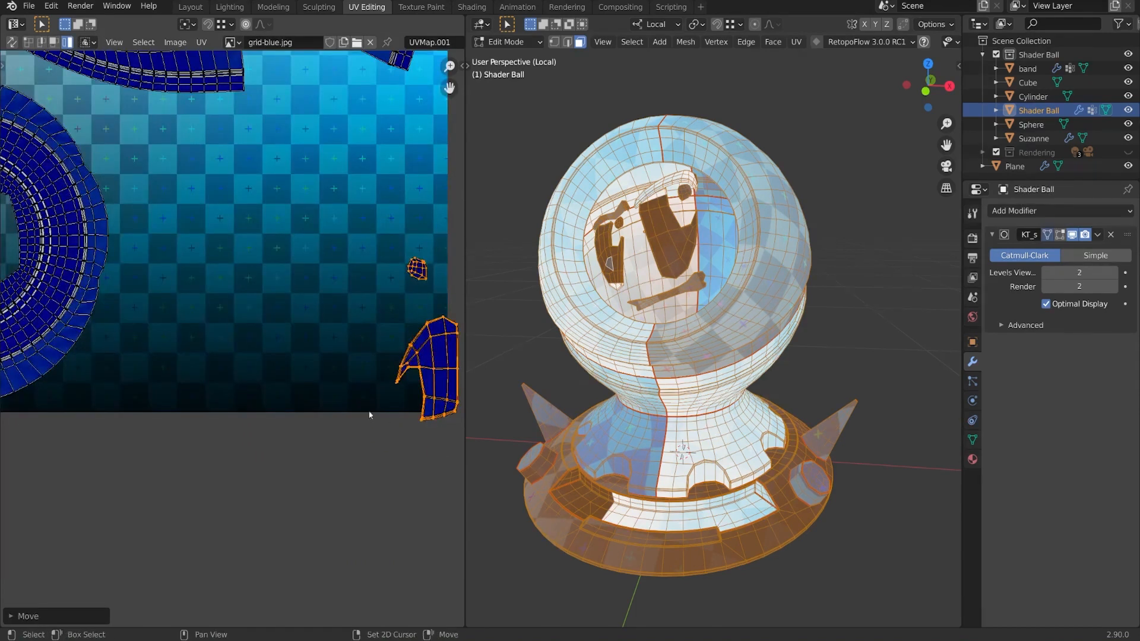
{"action": "middle_click_drag", "start_coordinate": [369, 415], "coordinate": [222, 408]}
{"action": "key", "text": "r"}
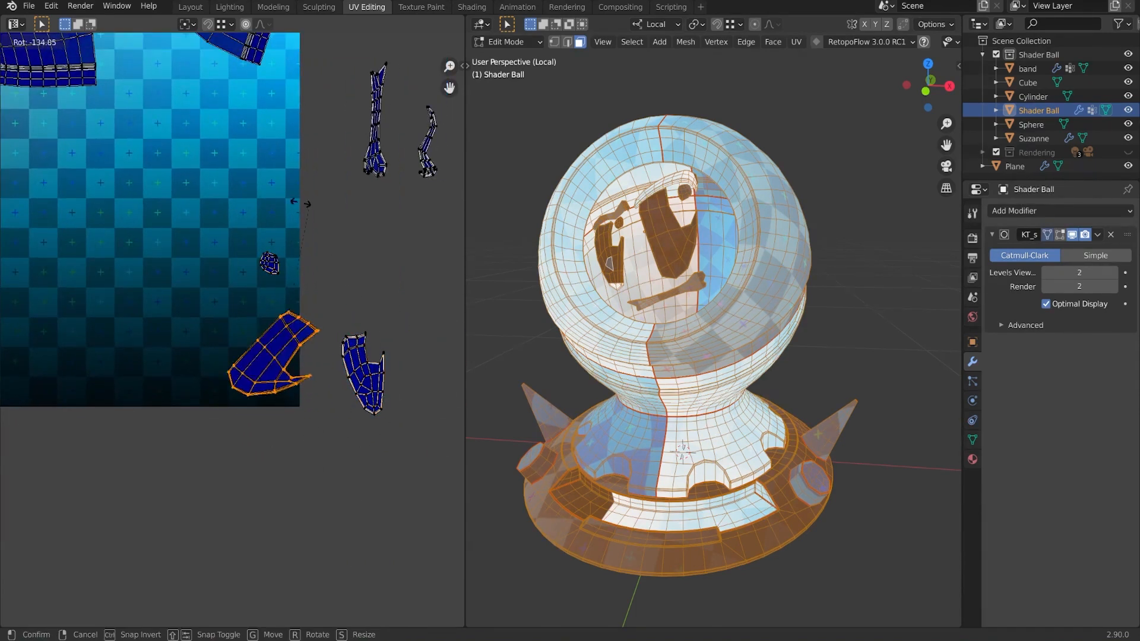
{"action": "left_click", "coordinate": [183, 191]}
Step: Move the smaller eye island to the left side of the larger one and adjust its rotation
{"action": "left_click", "coordinate": [371, 385]}
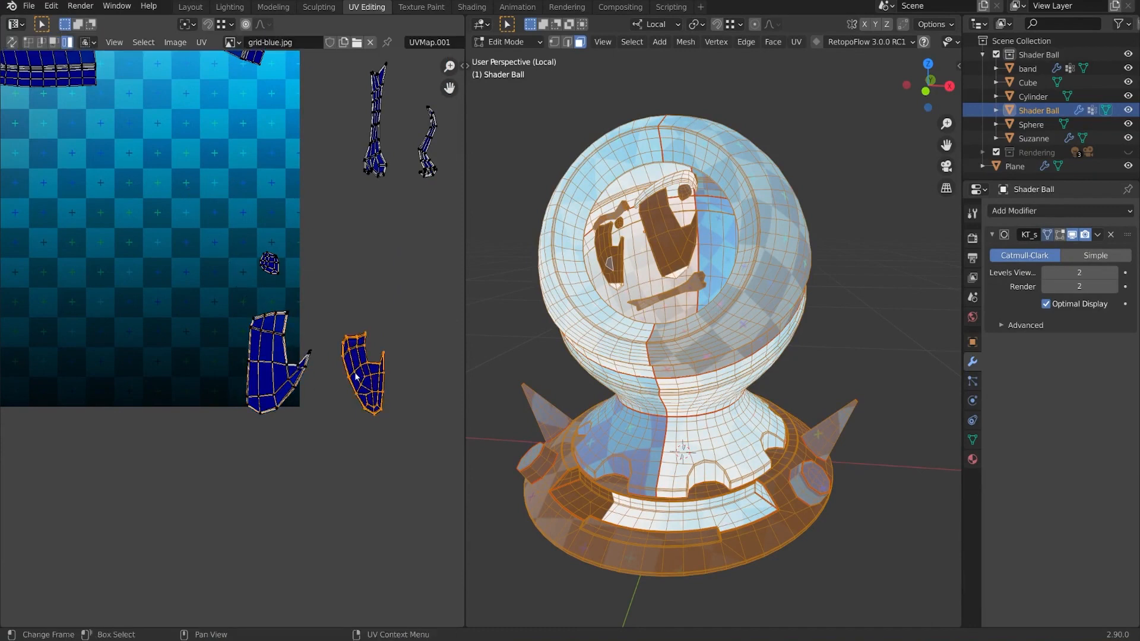
{"action": "key", "text": "g"}
{"action": "left_click", "coordinate": [207, 383]}
{"action": "key", "text": "r"}
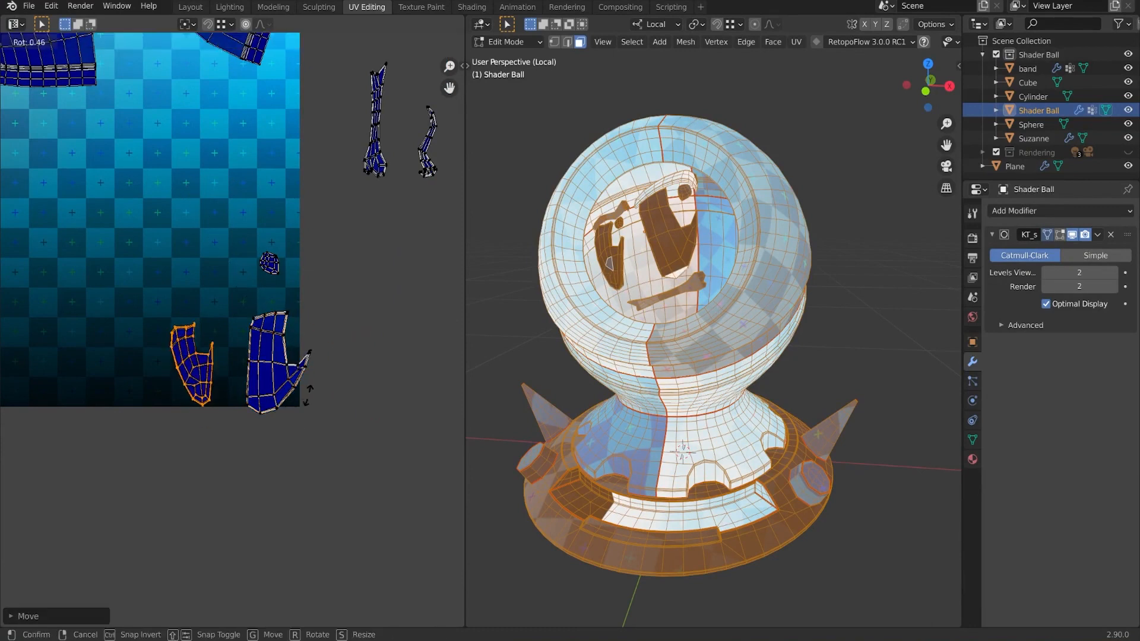
{"action": "left_click", "coordinate": [303, 398]}
{"action": "key", "text": "g"}
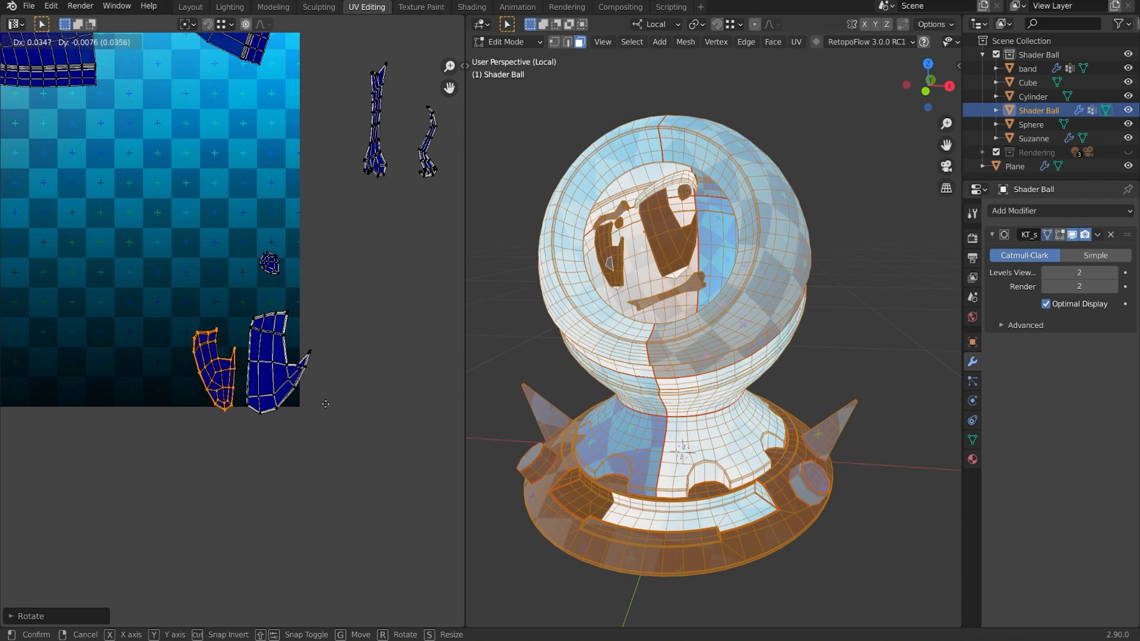
{"action": "left_click", "coordinate": [330, 403]}
Step: Scale both eye islands up by about 1.44 and move the small round island out to the right of the tile
{"action": "left_click", "coordinate": [270, 356], "text": "shift"}
{"action": "key", "text": "s"}
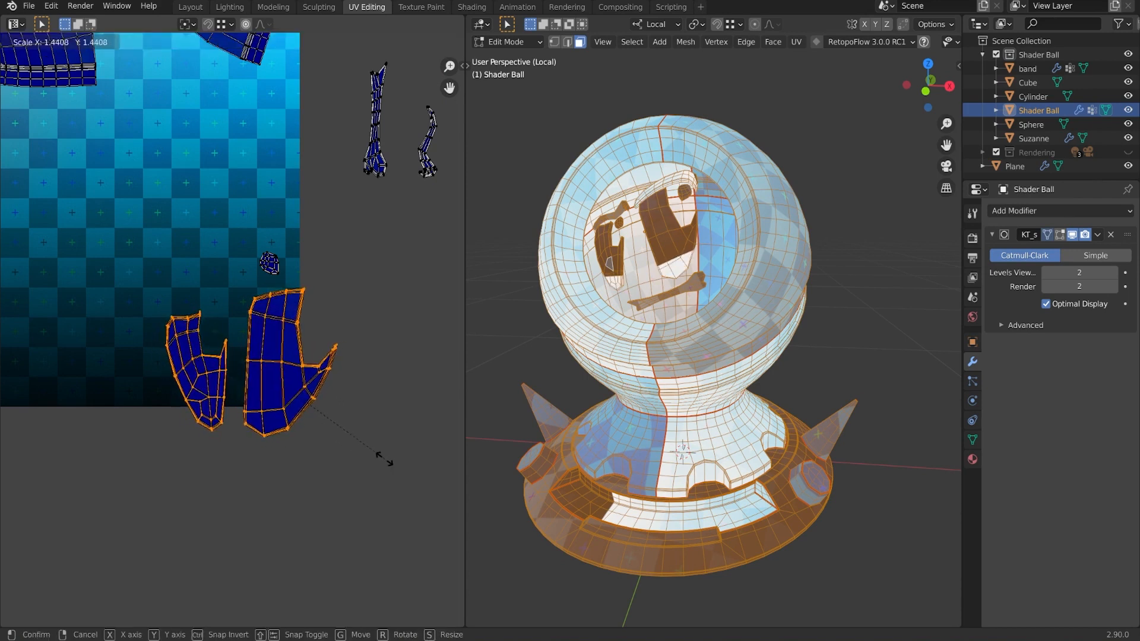
{"action": "left_click", "coordinate": [382, 457]}
{"action": "left_click", "coordinate": [266, 263]}
{"action": "key", "text": "g"}
{"action": "left_click", "coordinate": [379, 274]}
Step: Move both enlarged eye islands up and left so they sit fully inside the tile's lower-right corner
{"action": "left_click", "coordinate": [276, 380]}
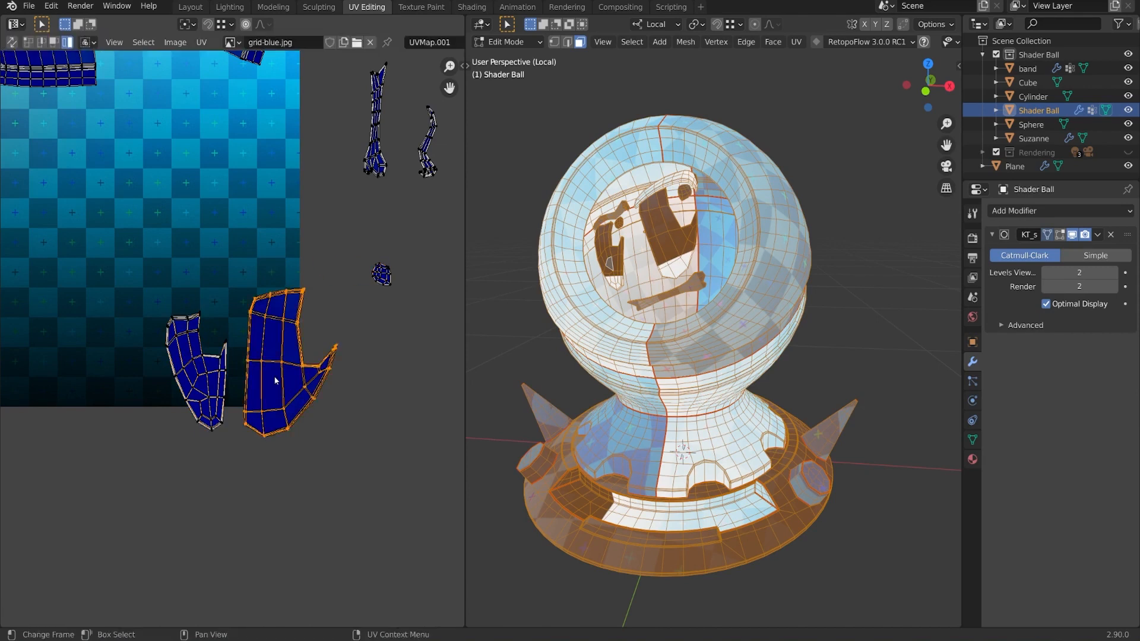
{"action": "key", "text": "g"}
{"action": "right_click", "coordinate": [271, 372]}
{"action": "left_click_drag", "start_coordinate": [325, 483], "coordinate": [342, 483]}
{"action": "key", "text": "g"}
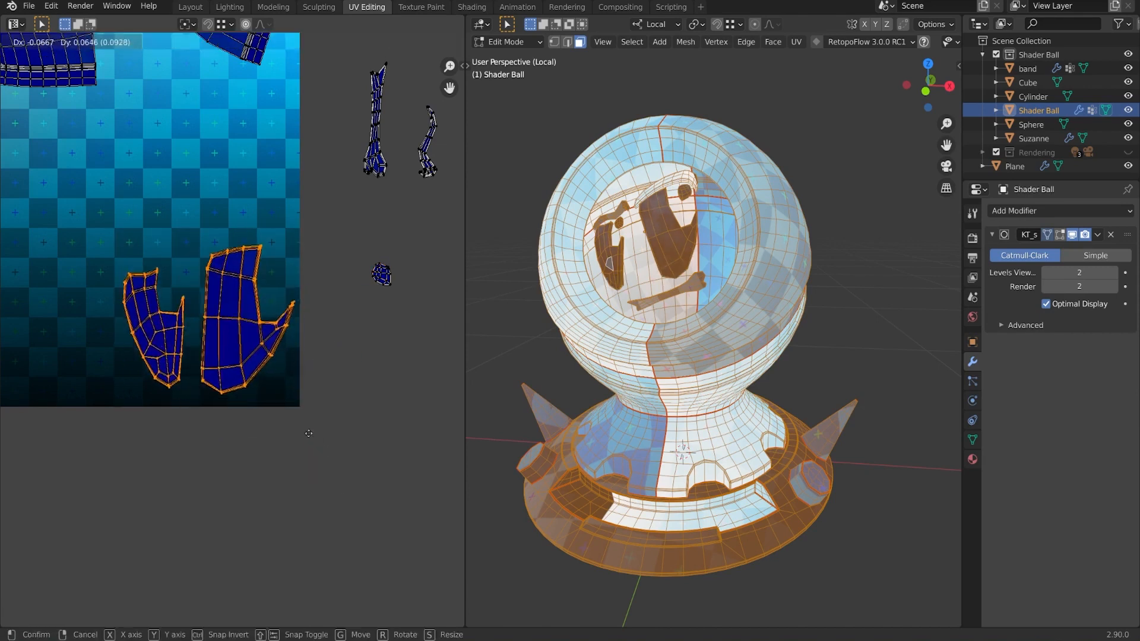
{"action": "left_click", "coordinate": [297, 429]}
Step: Enlarge the long bone-shaped face-detail island and place it along the tile's right edge, above the larger eye island
{"action": "scroll", "coordinate": [296, 427], "scroll_direction": "down", "scroll_amount": 2}
{"action": "middle_click_drag", "start_coordinate": [275, 393], "coordinate": [378, 432]}
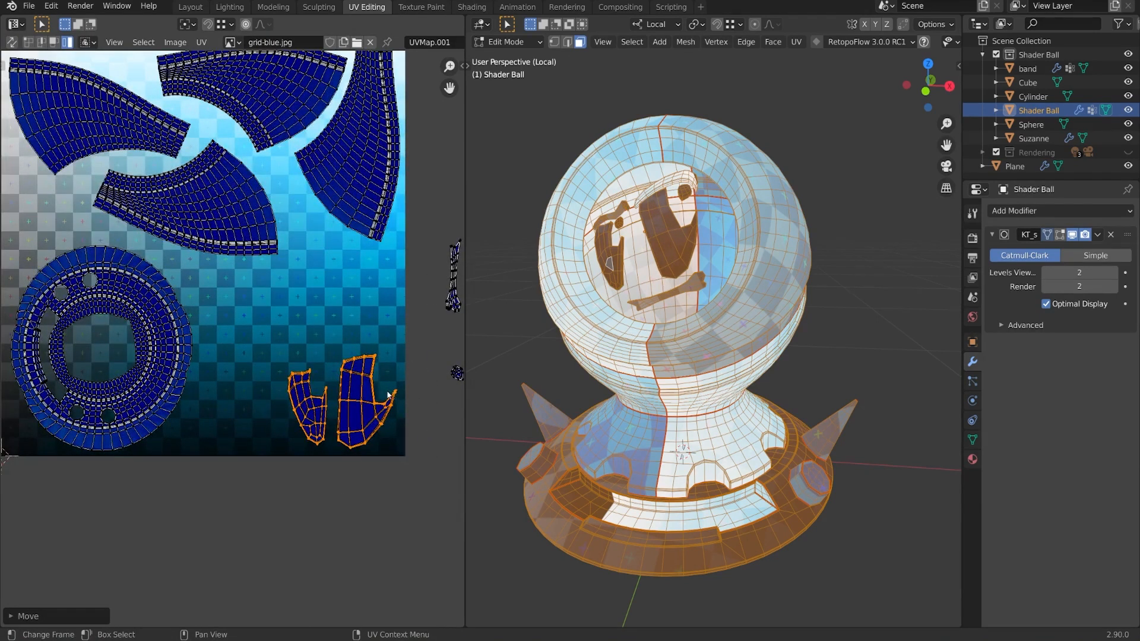
{"action": "scroll", "coordinate": [389, 395], "scroll_direction": "up", "scroll_amount": 1}
{"action": "left_click", "coordinate": [400, 255]}
{"action": "key", "text": "g"}
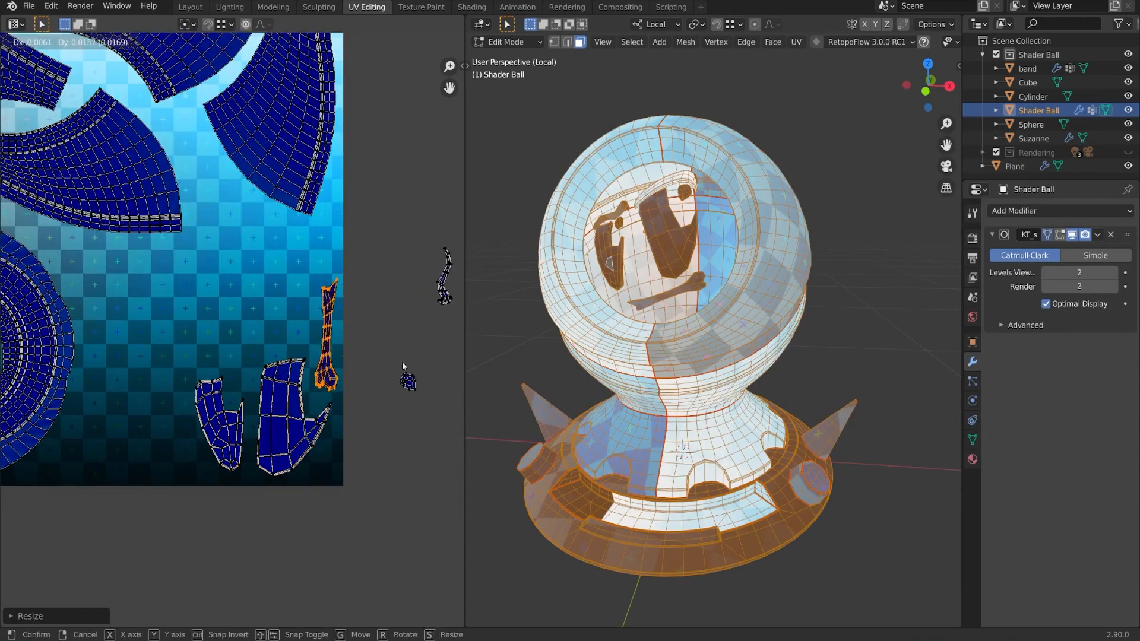
{"action": "left_click", "coordinate": [408, 364]}
{"action": "key", "text": "g"}
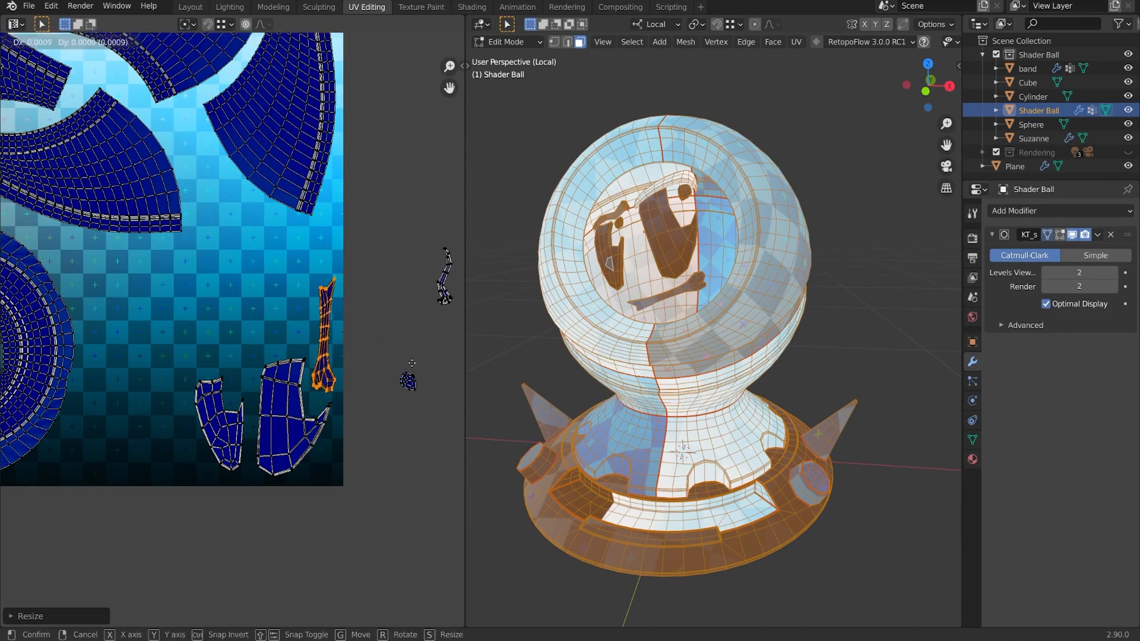
{"action": "left_click", "coordinate": [406, 363]}
Step: Place the smaller curved face-detail island left of the smaller eye island, enlarging it and rotating it to follow the eye's outline
{"action": "left_click", "coordinate": [418, 298]}
{"action": "key", "text": "g"}
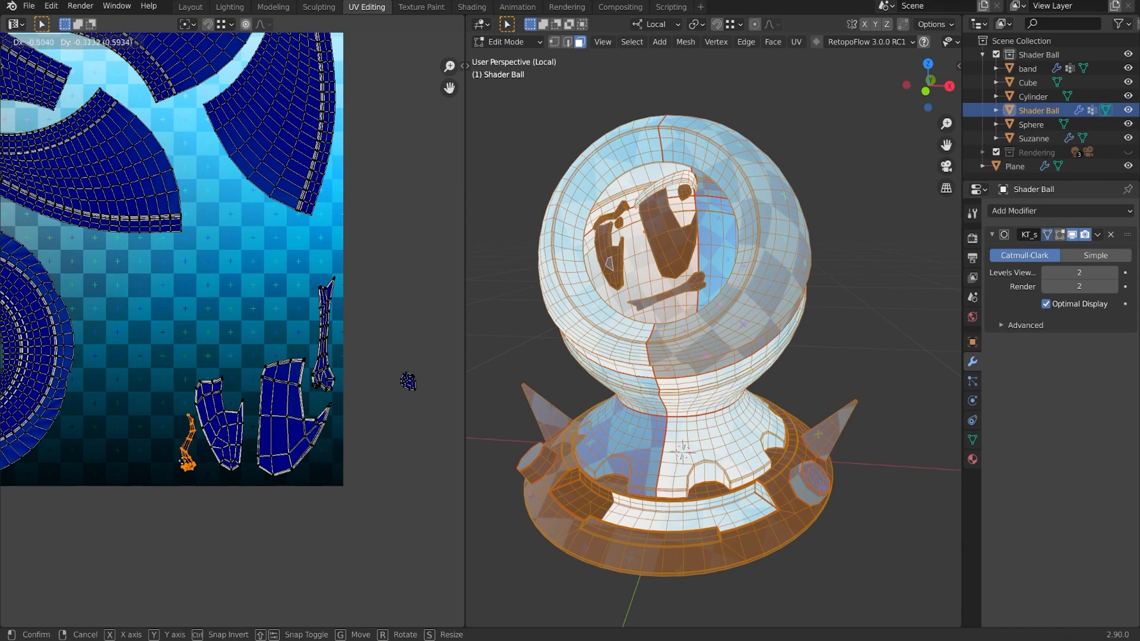
{"action": "left_click", "coordinate": [385, 469]}
Step: Scale, move and rotate the small round island to fit in the gap above the smaller eye island
{"action": "left_click", "coordinate": [403, 393]}
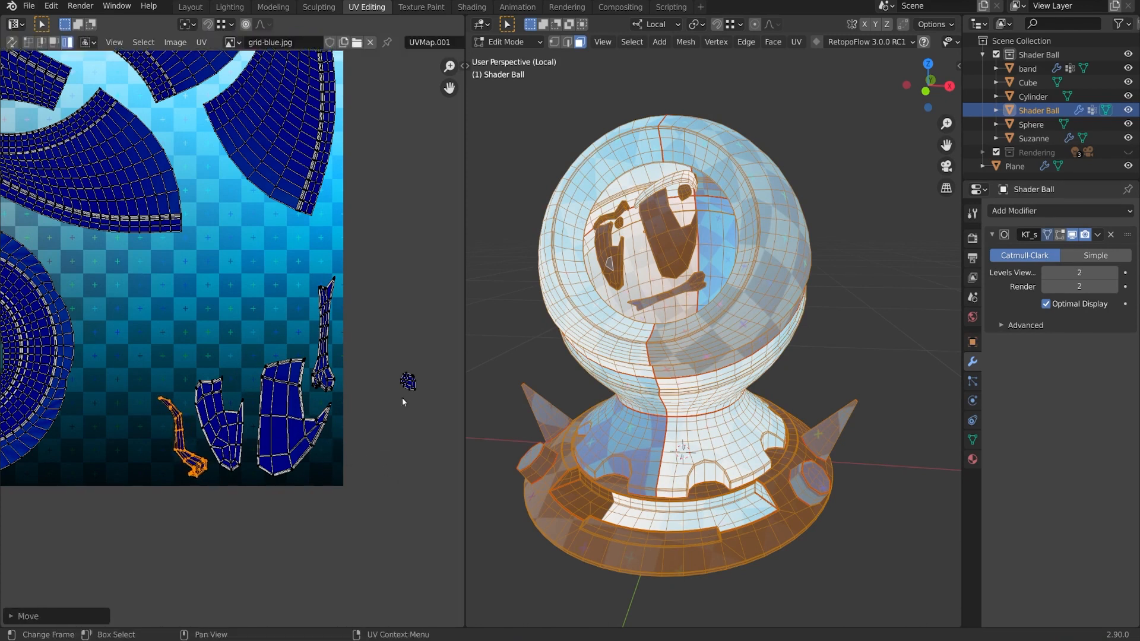
{"action": "key", "text": "s"}
{"action": "left_click", "coordinate": [428, 400]}
{"action": "key", "text": "g"}
{"action": "left_click", "coordinate": [259, 401]}
{"action": "key", "text": "r"}
{"action": "left_click", "coordinate": [257, 409]}
{"action": "key", "text": "g"}
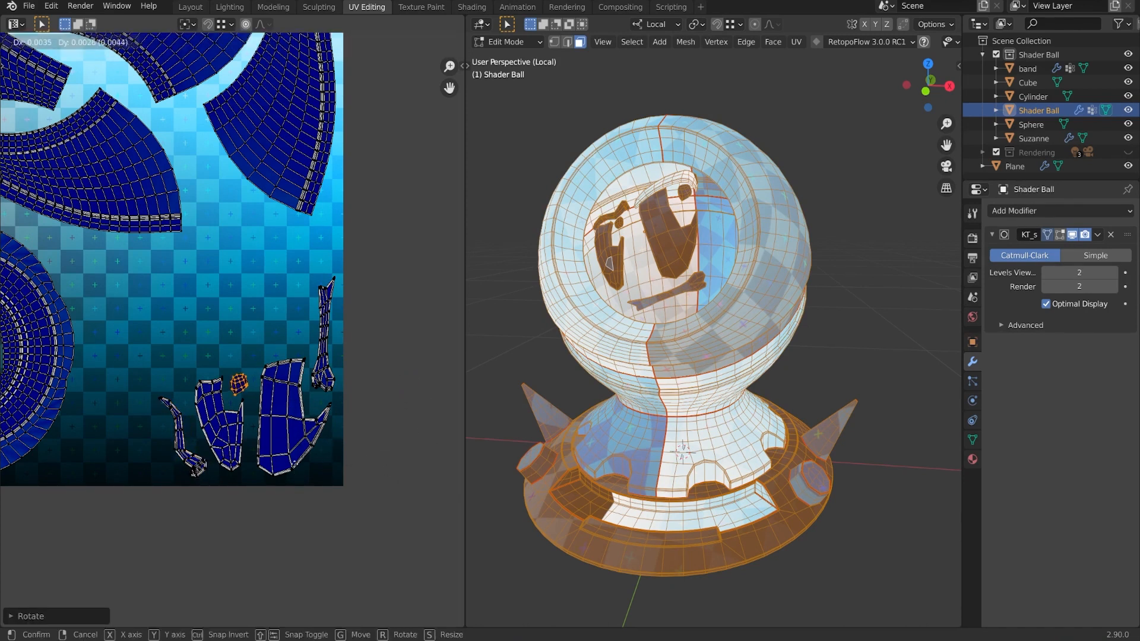
{"action": "left_click", "coordinate": [257, 411]}
Step: Fit the second small round island between the larger eye and bone-shaped islands, raising the bone-shaped island slightly
{"action": "scroll", "coordinate": [333, 462], "scroll_direction": "down", "scroll_amount": 1}
{"action": "scroll", "coordinate": [407, 419], "scroll_direction": "up", "scroll_amount": 1}
{"action": "left_click", "coordinate": [407, 419]}
{"action": "key", "text": "g"}
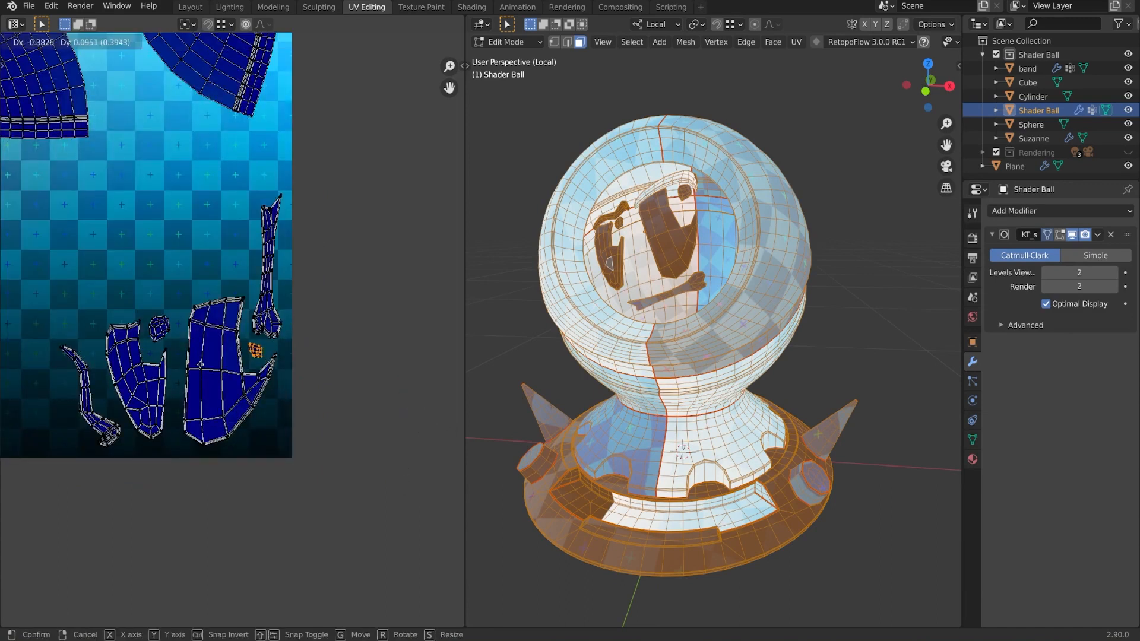
{"action": "key", "text": "r"}
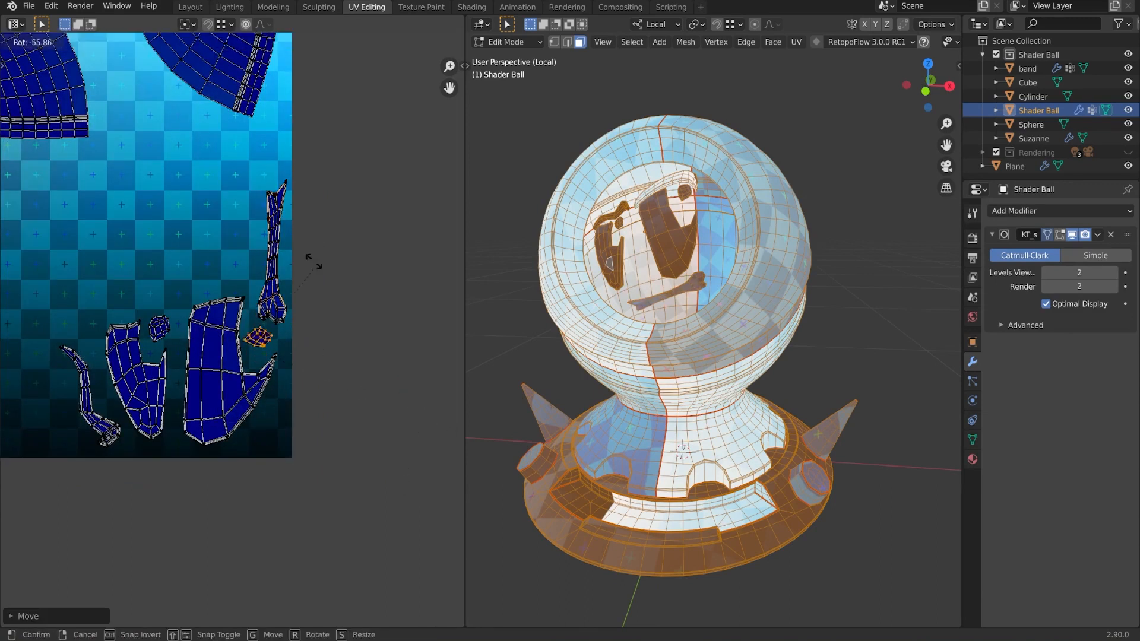
{"action": "left_click", "coordinate": [323, 310]}
{"action": "key", "text": "s"}
Step: Rotate the remaining curved brow island and move it from outside into the tile above the eye islands
{"action": "scroll", "coordinate": [365, 380], "scroll_direction": "down", "scroll_amount": 3}
{"action": "left_click", "coordinate": [357, 418]}
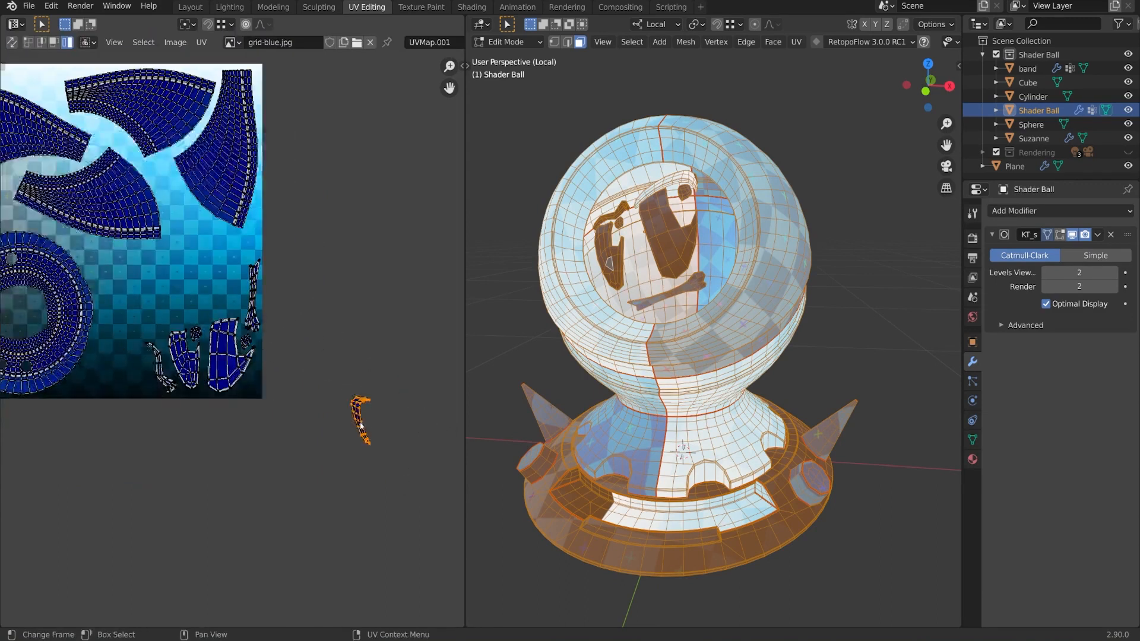
{"action": "key", "text": "r"}
{"action": "left_click", "coordinate": [400, 498]}
{"action": "scroll", "coordinate": [404, 503], "scroll_direction": "up", "scroll_amount": 3}
{"action": "key", "text": "g"}
{"action": "left_click", "coordinate": [127, 273]}
{"action": "key", "text": "r"}
{"action": "left_click", "coordinate": [119, 209]}
Step: Fit the curved brow island against the tile's right edge, between the bone-shaped island and the large upper-right strip
{"action": "middle_click_drag", "start_coordinate": [120, 209], "coordinate": [309, 405]}
{"action": "scroll", "coordinate": [308, 404], "scroll_direction": "down", "scroll_amount": 2}
{"action": "middle_click_drag", "start_coordinate": [309, 405], "coordinate": [344, 394]}
{"action": "key", "text": "g"}
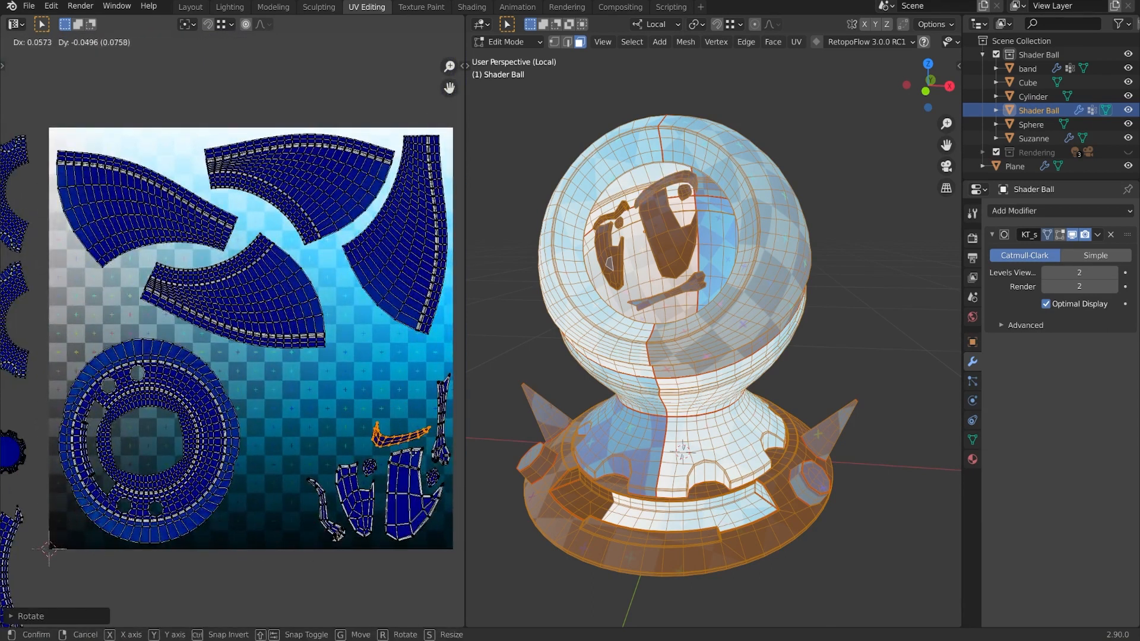
{"action": "left_click", "coordinate": [457, 359]}
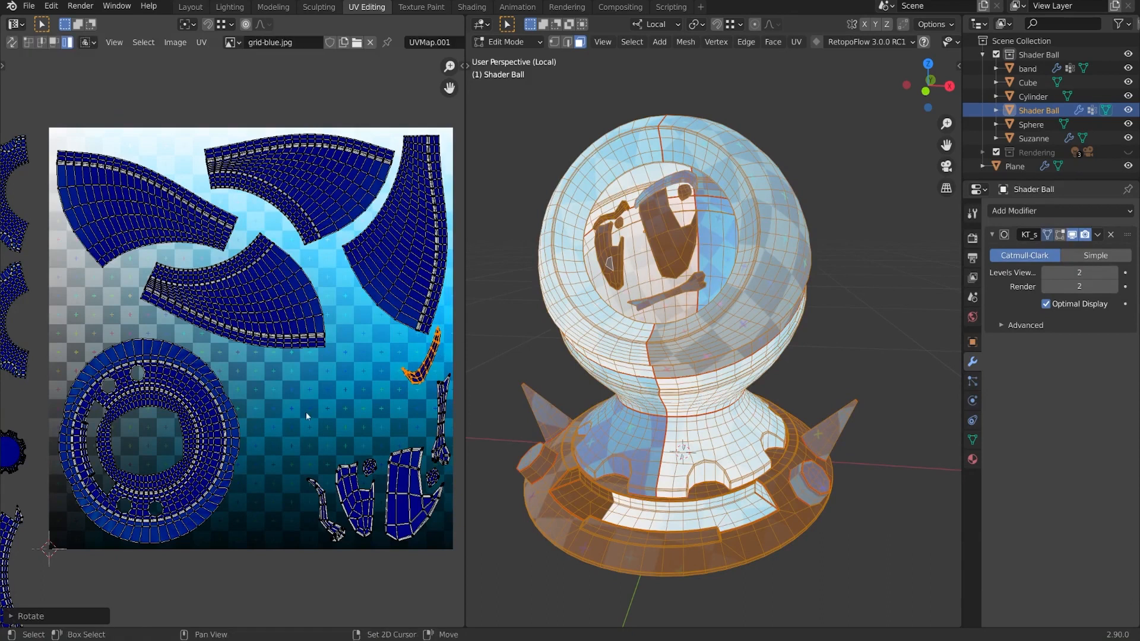
{"action": "middle_click_drag", "start_coordinate": [458, 359], "coordinate": [385, 354]}
{"action": "key", "text": "g"}
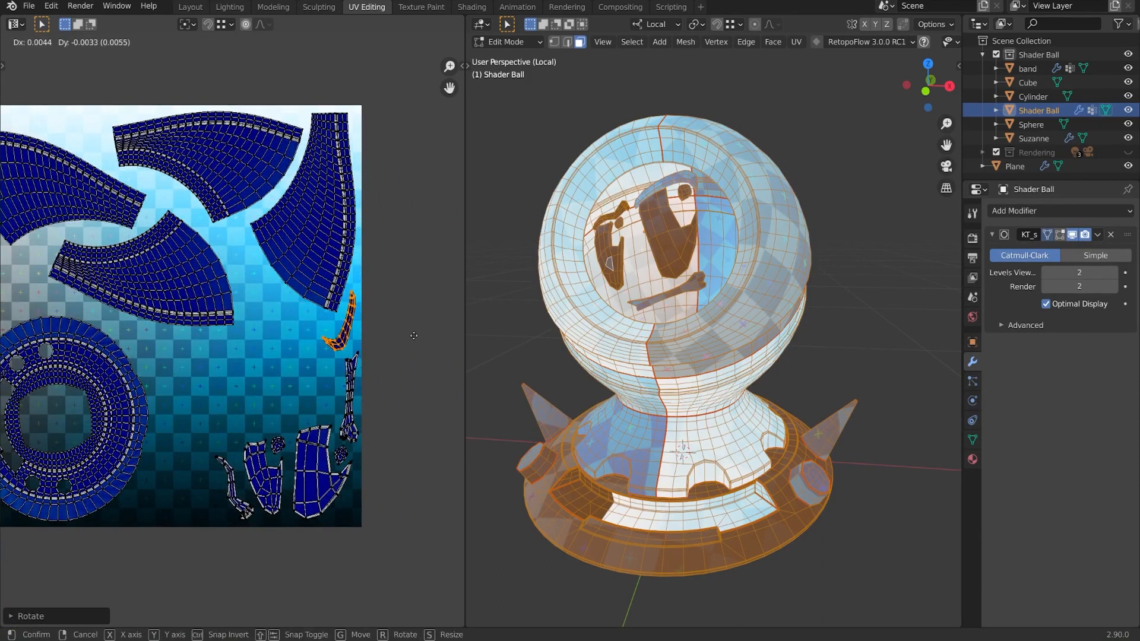
{"action": "left_click", "coordinate": [414, 336]}
{"action": "left_click", "coordinate": [416, 340]}
Step: Select a fan-shaped spike island left of the tile and move it into the tile above the ring island
{"action": "middle_click_drag", "start_coordinate": [254, 424], "coordinate": [302, 432]}
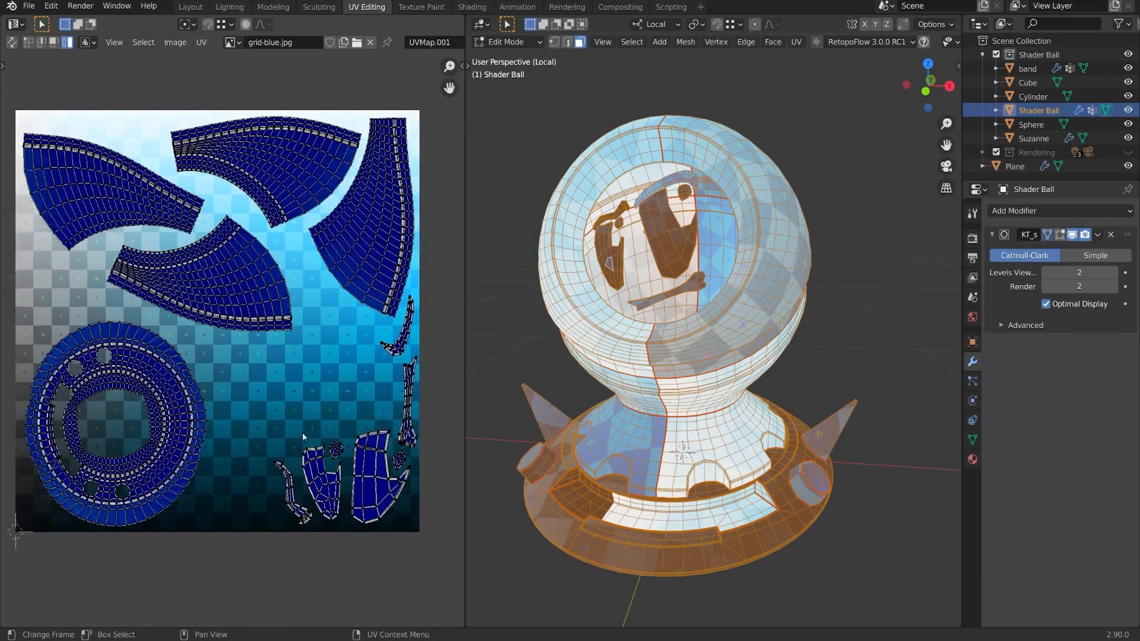
{"action": "scroll", "coordinate": [301, 432], "scroll_direction": "down", "scroll_amount": 2}
{"action": "middle_click_drag", "start_coordinate": [266, 380], "coordinate": [333, 396]}
{"action": "scroll", "coordinate": [76, 352], "scroll_direction": "up", "scroll_amount": 2}
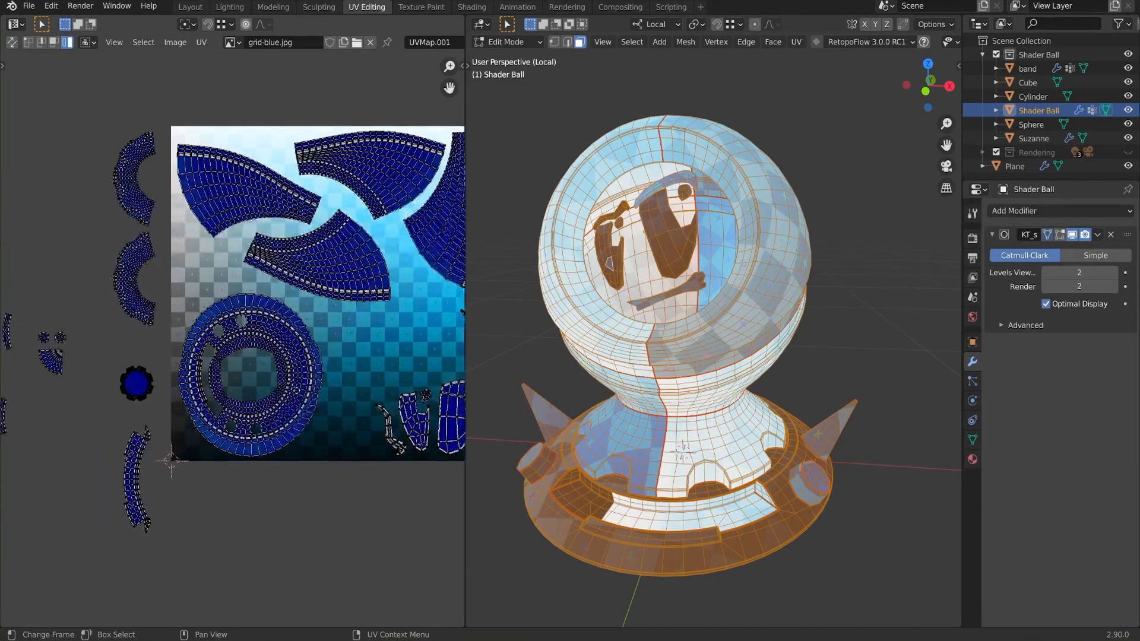
{"action": "middle_click_drag", "start_coordinate": [130, 354], "coordinate": [214, 386]}
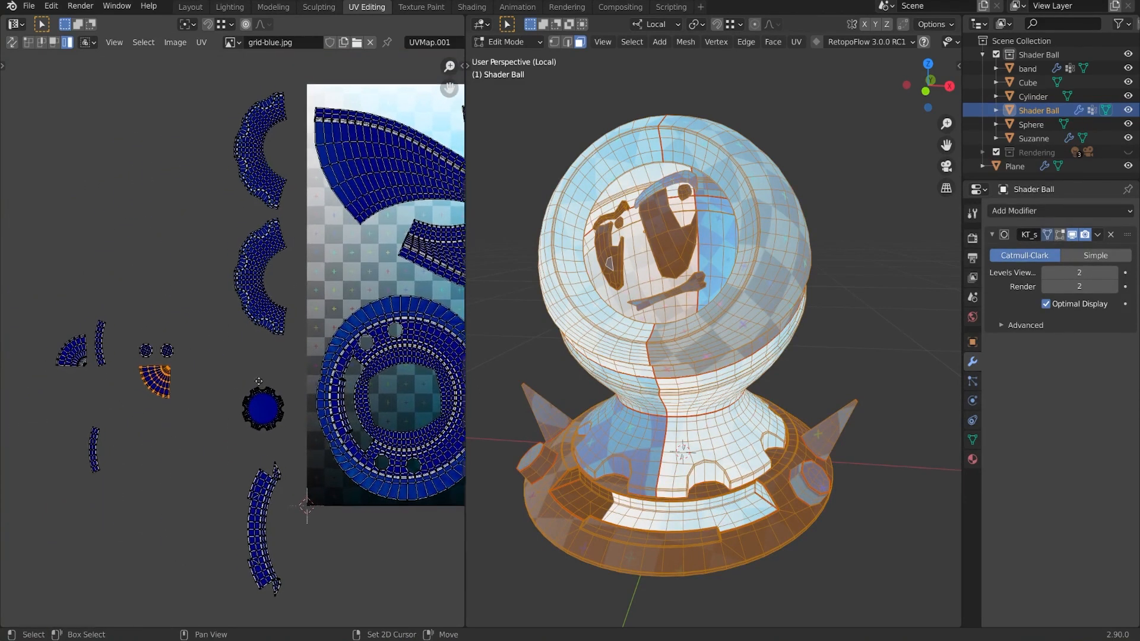
{"action": "key", "text": "g"}
{"action": "left_click", "coordinate": [398, 306]}
Step: Rotate and resize the fan-shaped island to fit the gap between the two large strips at the tile's upper edge
{"action": "middle_click_drag", "start_coordinate": [398, 306], "coordinate": [271, 430]}
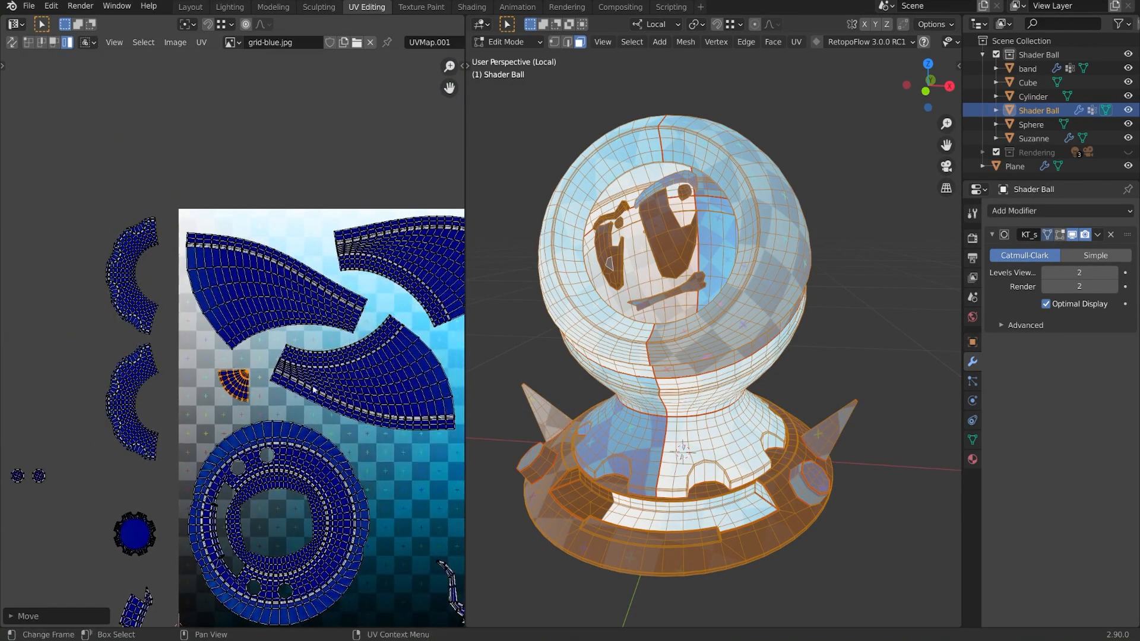
{"action": "key", "text": "r"}
{"action": "key", "text": "s"}
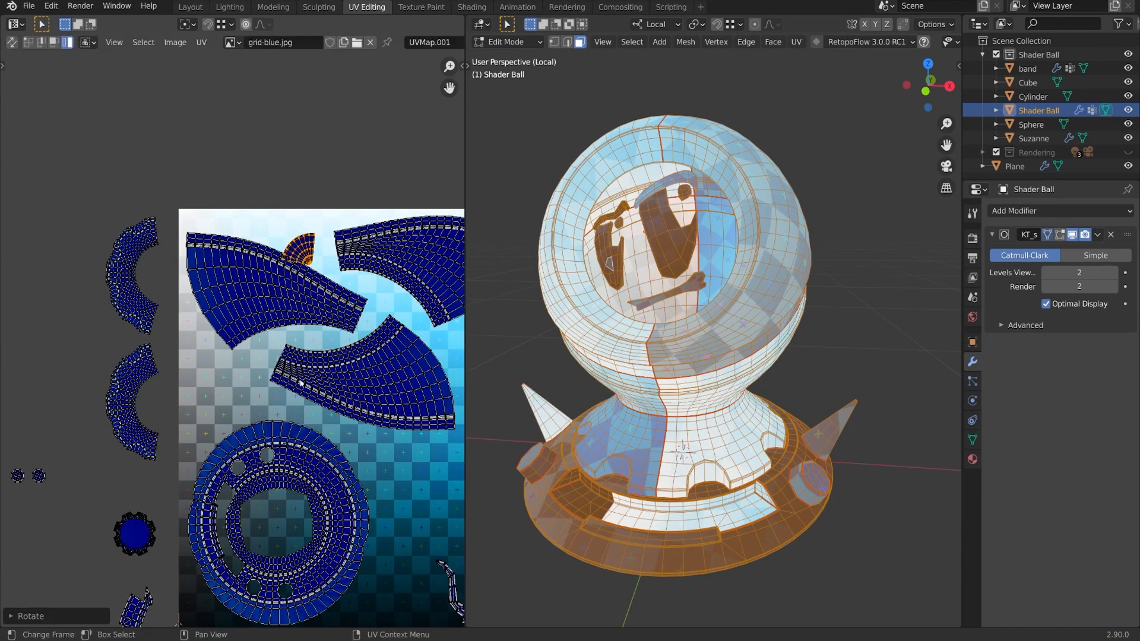
{"action": "left_click", "coordinate": [398, 360]}
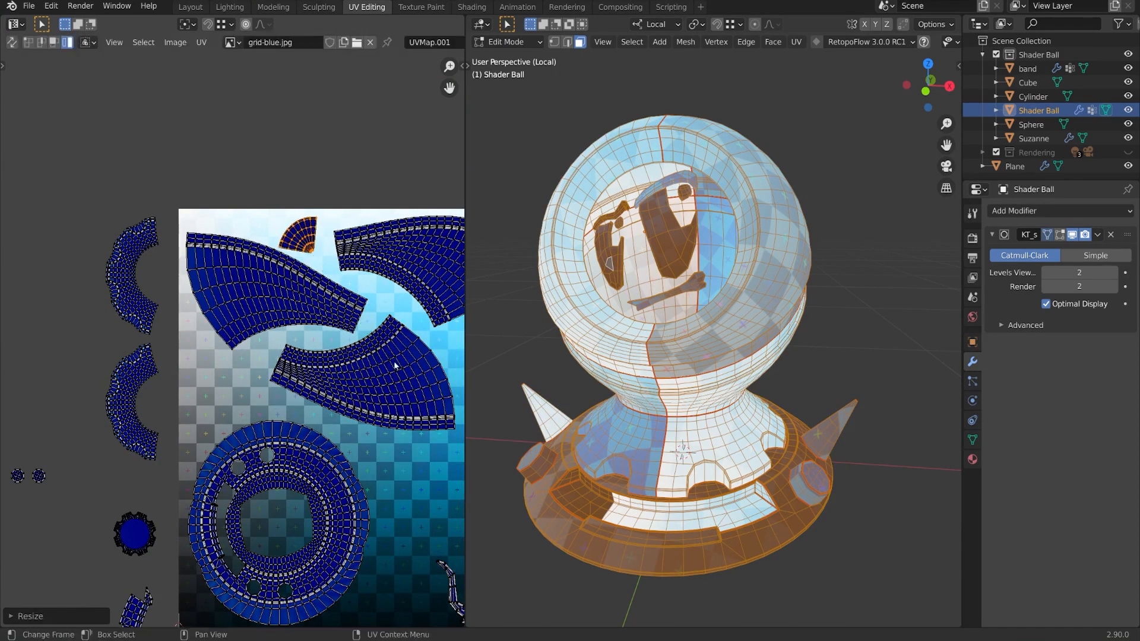
{"action": "key", "text": "g"}
{"action": "left_click", "coordinate": [401, 360]}
{"action": "key", "text": "r"}
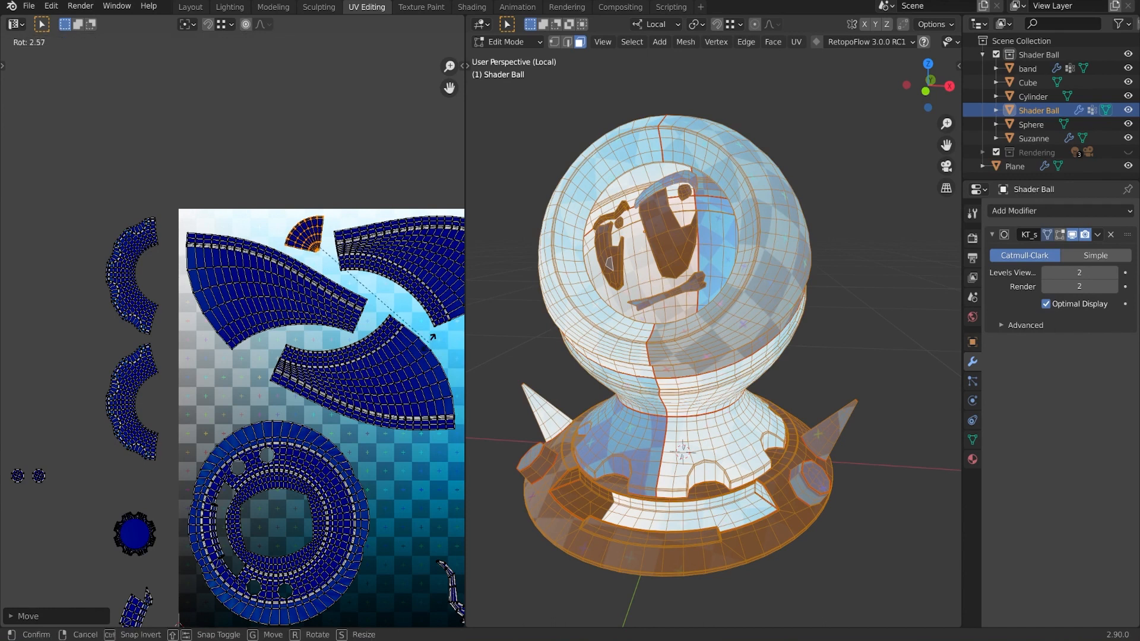
{"action": "left_click", "coordinate": [436, 336]}
{"action": "key", "text": "g"}
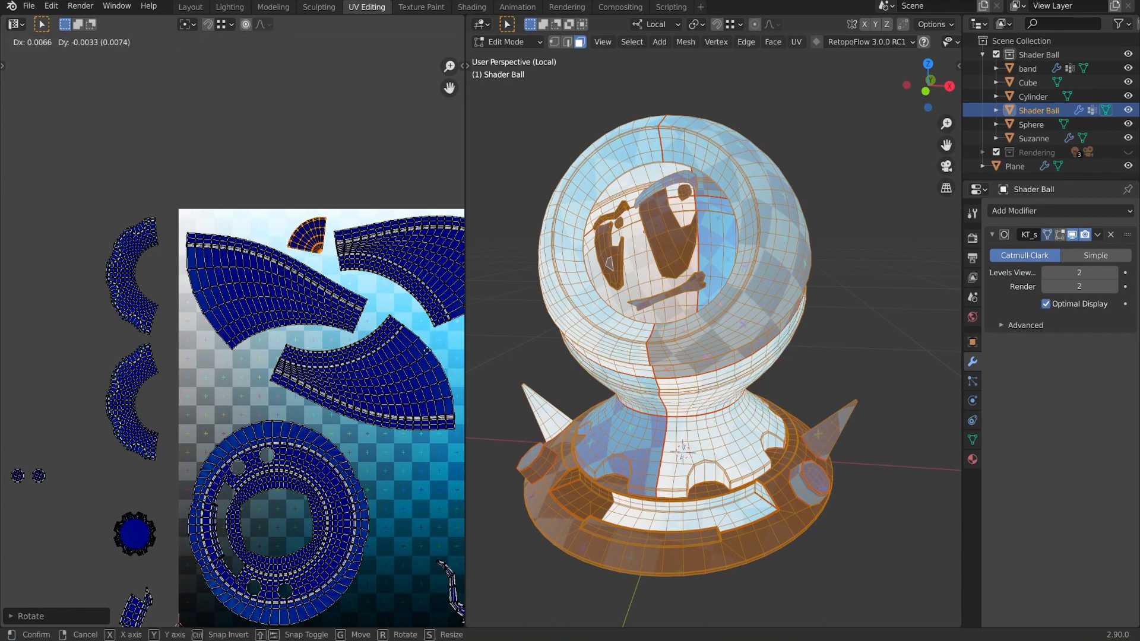
{"action": "left_click", "coordinate": [426, 350]}
Step: Move the second fan-shaped spike island into the tile, between the upper-left strip and the ring island
{"action": "middle_click_drag", "start_coordinate": [206, 441], "coordinate": [296, 410]}
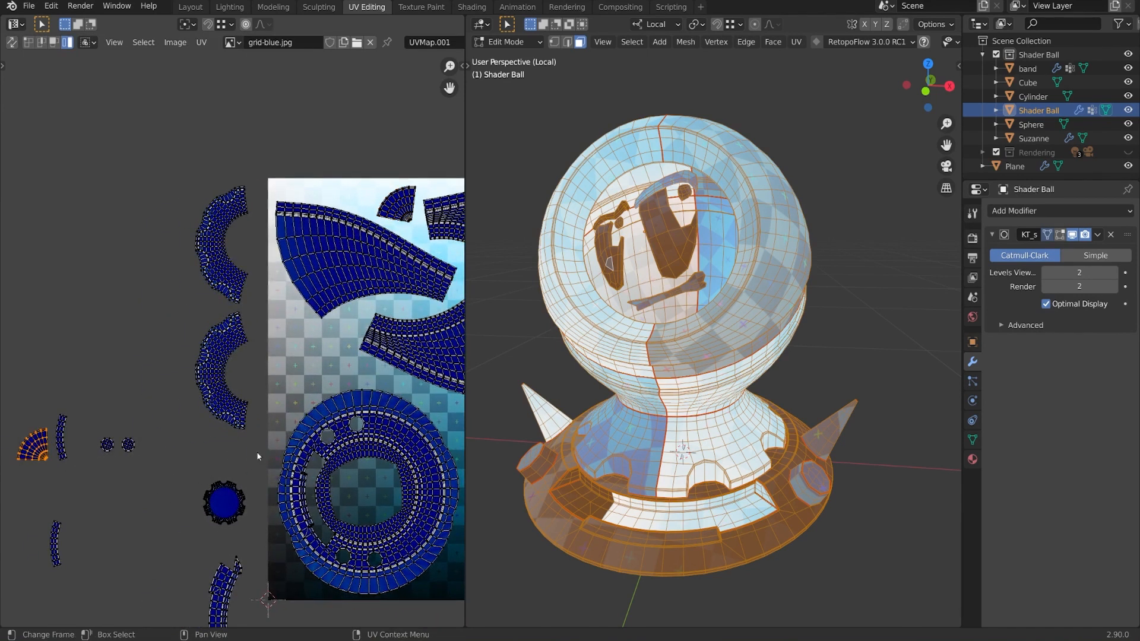
{"action": "middle_click_drag", "start_coordinate": [256, 452], "coordinate": [165, 450]}
{"action": "key", "text": "g"}
{"action": "left_click", "coordinate": [434, 371]}
{"action": "middle_click_drag", "start_coordinate": [375, 423], "coordinate": [221, 437]}
{"action": "key", "text": "g"}
{"action": "left_click", "coordinate": [198, 424]}
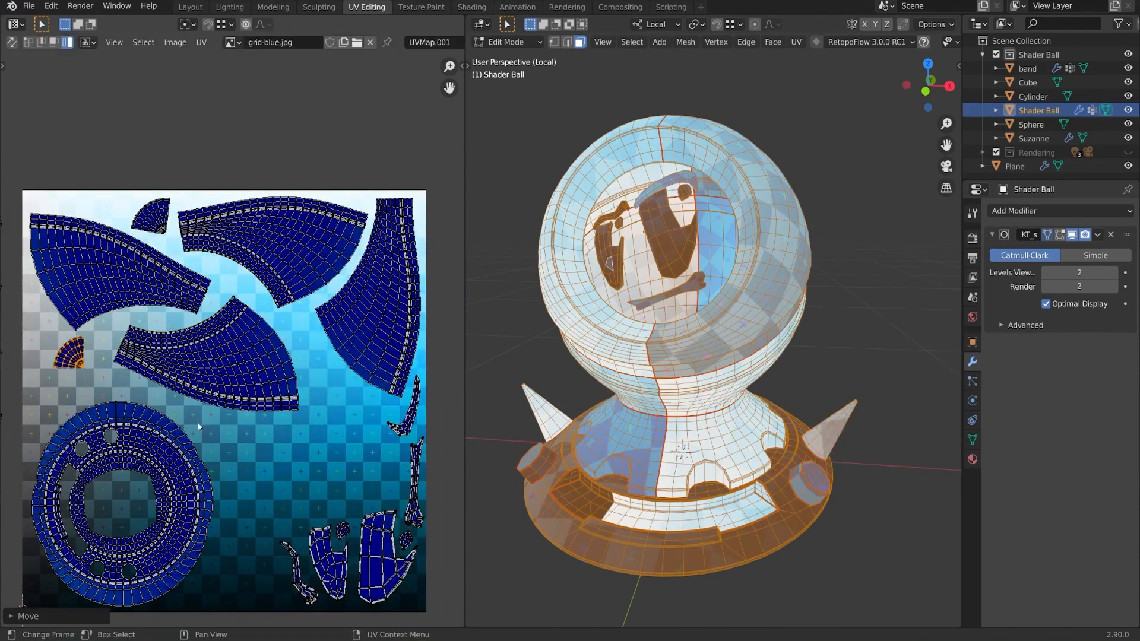
Step: Rotate and resize the second fan-shaped island near the tile's left edge, just below the upper-left strip
{"action": "key", "text": "r"}
{"action": "left_click", "coordinate": [68, 344]}
{"action": "key", "text": "g"}
{"action": "left_click", "coordinate": [112, 307]}
{"action": "key", "text": "g"}
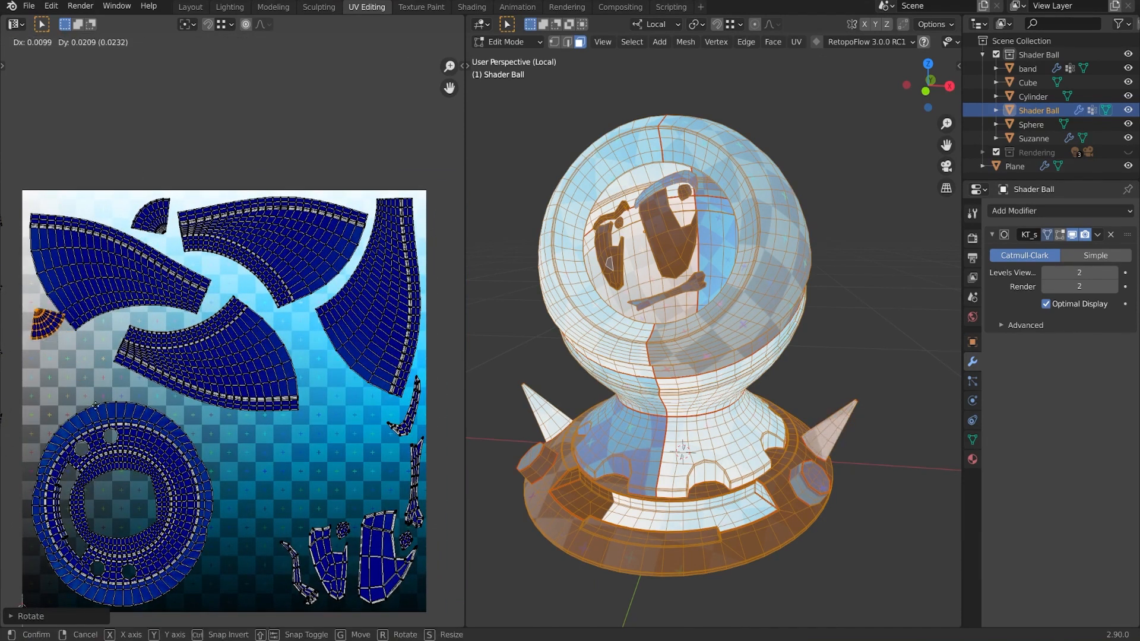
{"action": "key", "text": "s"}
{"action": "left_click", "coordinate": [92, 368]}
Step: Move the second fan-shaped spike island into the tile's lower-left corner and rotate it to fit there
{"action": "key", "text": "g"}
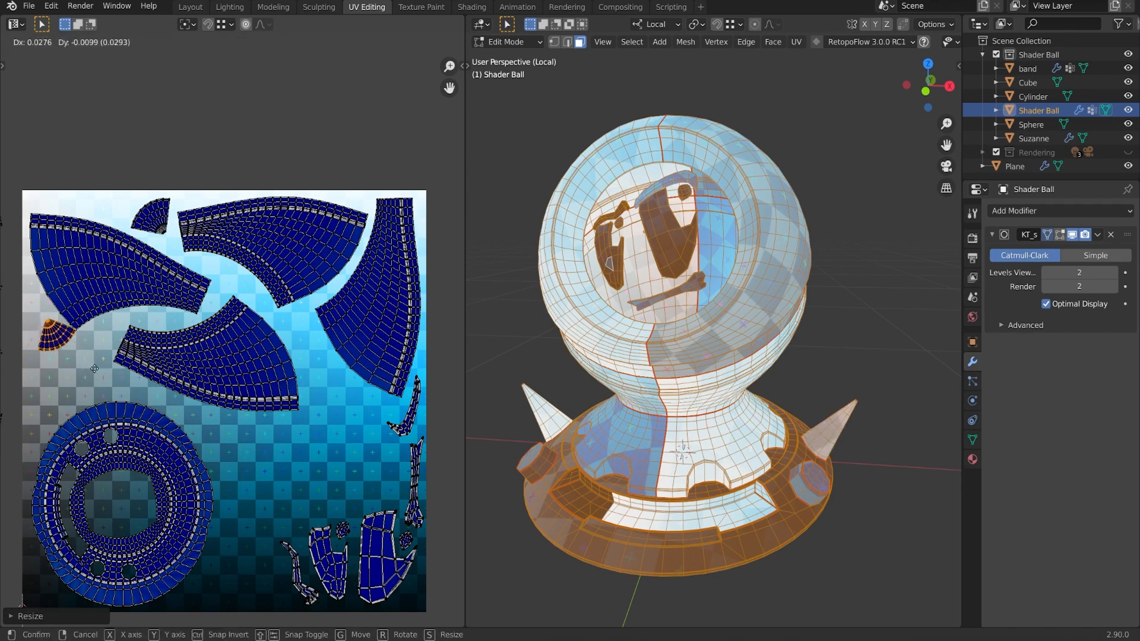
{"action": "left_click", "coordinate": [259, 607]}
{"action": "middle_click_drag", "start_coordinate": [261, 559], "coordinate": [320, 419]}
{"action": "key", "text": "g"}
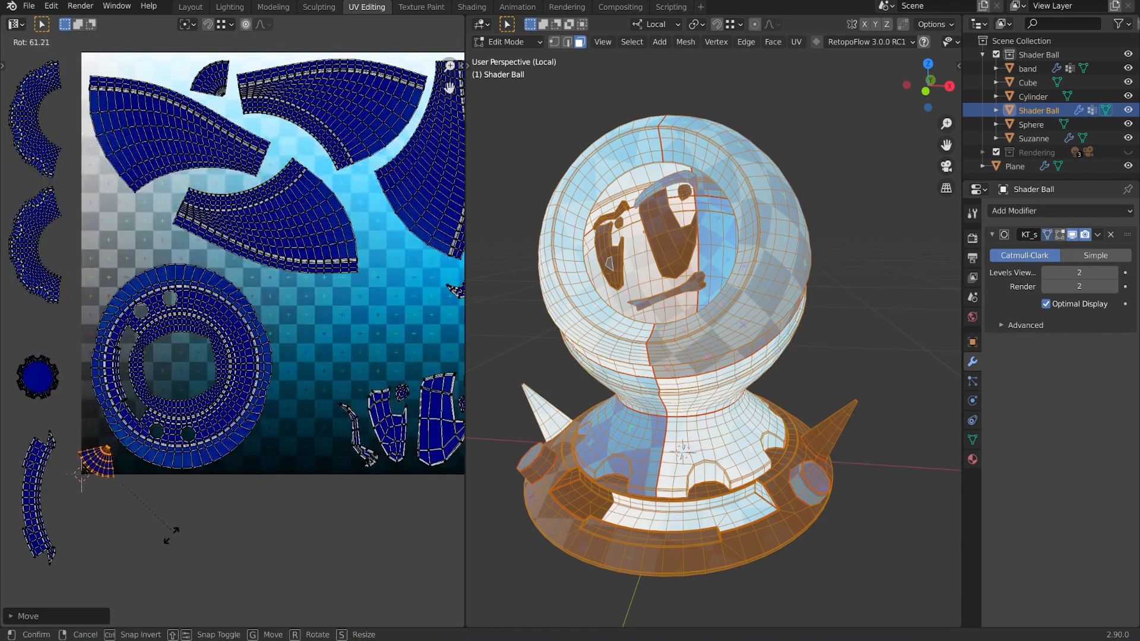
{"action": "left_click", "coordinate": [81, 590]}
{"action": "key", "text": "g"}
{"action": "left_click", "coordinate": [105, 515]}
Step: Nudge the ring island away from the lower-left corner and reposition the fan-shaped island in the freed space
{"action": "left_click", "coordinate": [160, 449]}
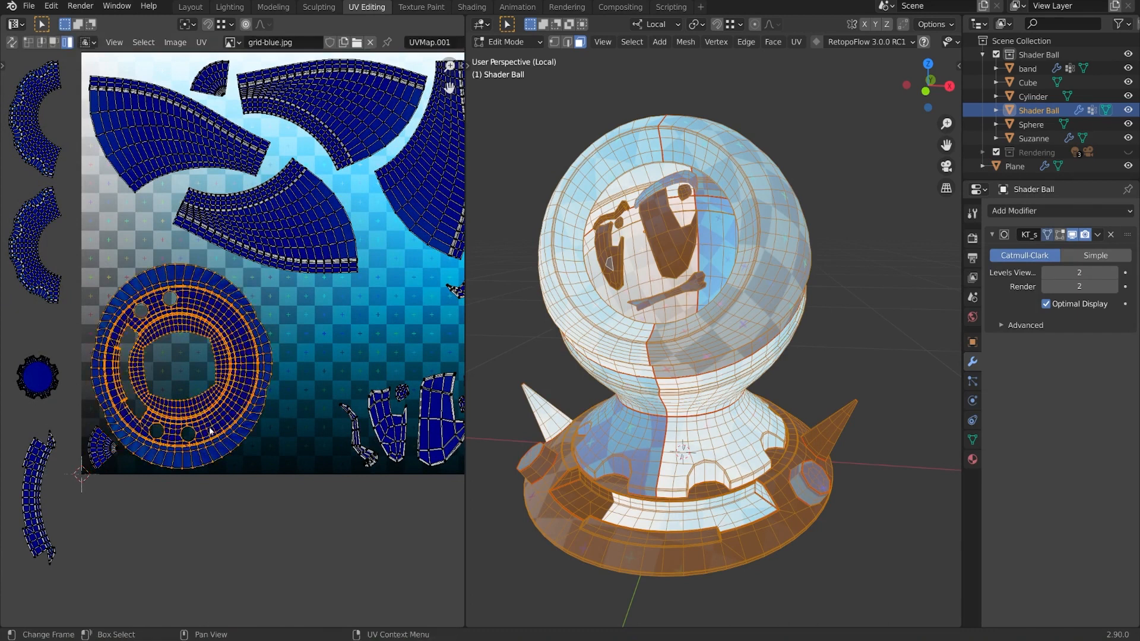
{"action": "key", "text": "g"}
{"action": "left_click", "coordinate": [163, 441]}
{"action": "left_click", "coordinate": [101, 454]}
{"action": "key", "text": "g"}
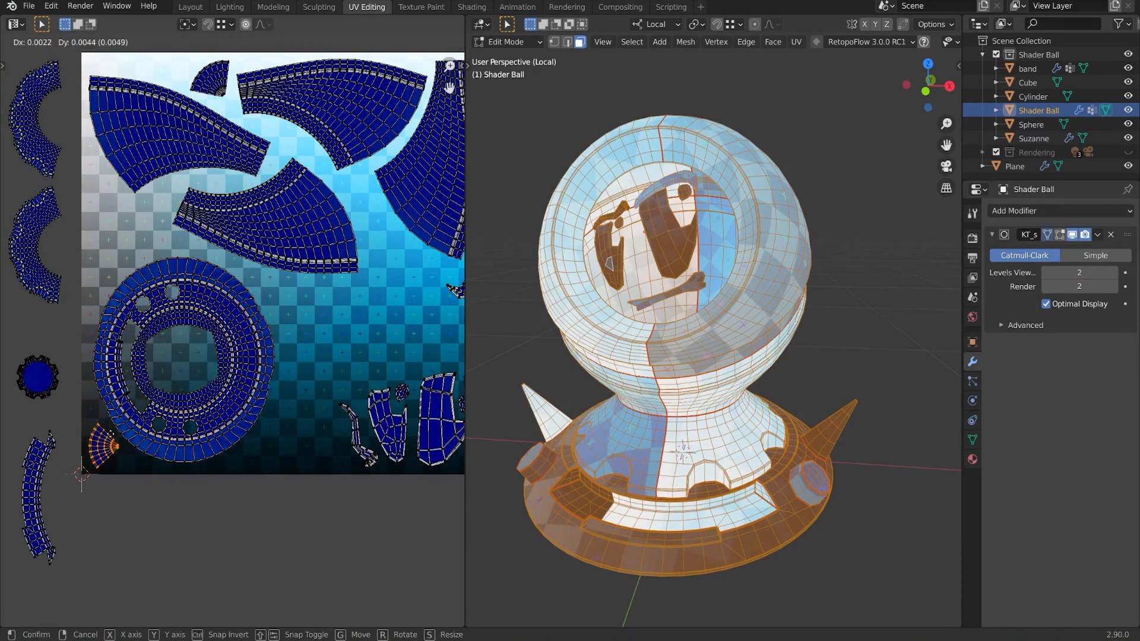
{"action": "left_click", "coordinate": [111, 434]}
Step: Move the gear-shaped island from outside the tile into the hole of the ring island
{"action": "scroll", "coordinate": [196, 404], "scroll_direction": "down", "scroll_amount": 1}
{"action": "middle_click_drag", "start_coordinate": [226, 392], "coordinate": [267, 431]}
{"action": "left_click", "coordinate": [124, 412]}
{"action": "key", "text": "g"}
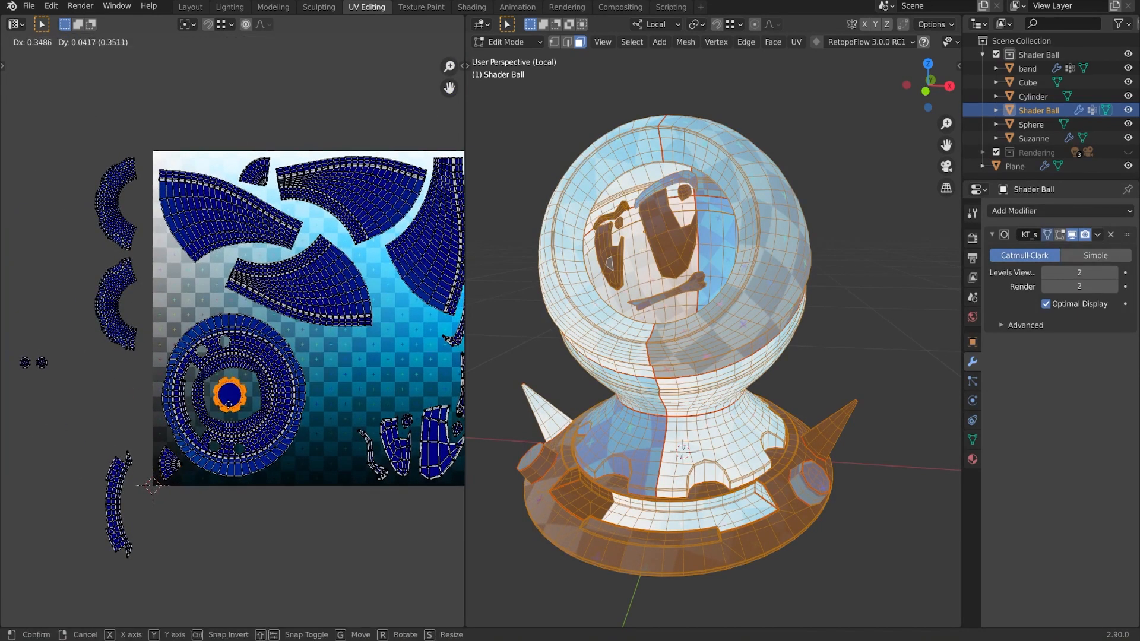
{"action": "left_click", "coordinate": [233, 407]}
Step: Move the long curved strip island into the tile beside the ring island and rotate it by 18 degrees
{"action": "middle_click_drag", "start_coordinate": [101, 444], "coordinate": [152, 441]}
{"action": "left_click", "coordinate": [152, 441]}
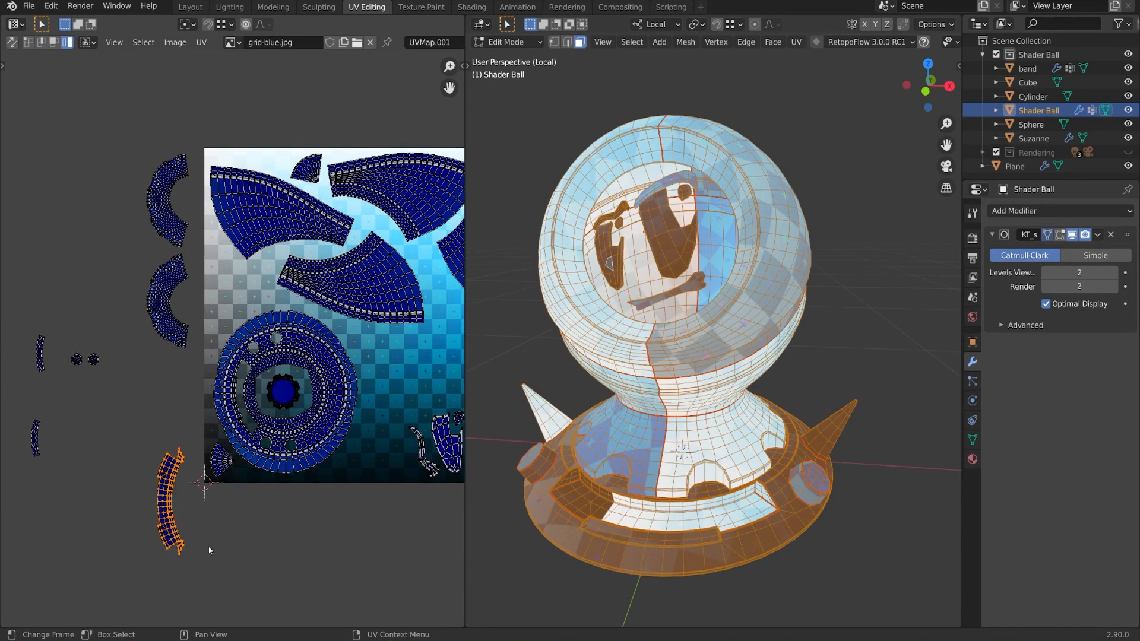
{"action": "middle_click_drag", "start_coordinate": [254, 524], "coordinate": [168, 535]}
{"action": "key", "text": "g"}
{"action": "left_click", "coordinate": [383, 447]}
{"action": "type", "text": "r18"}
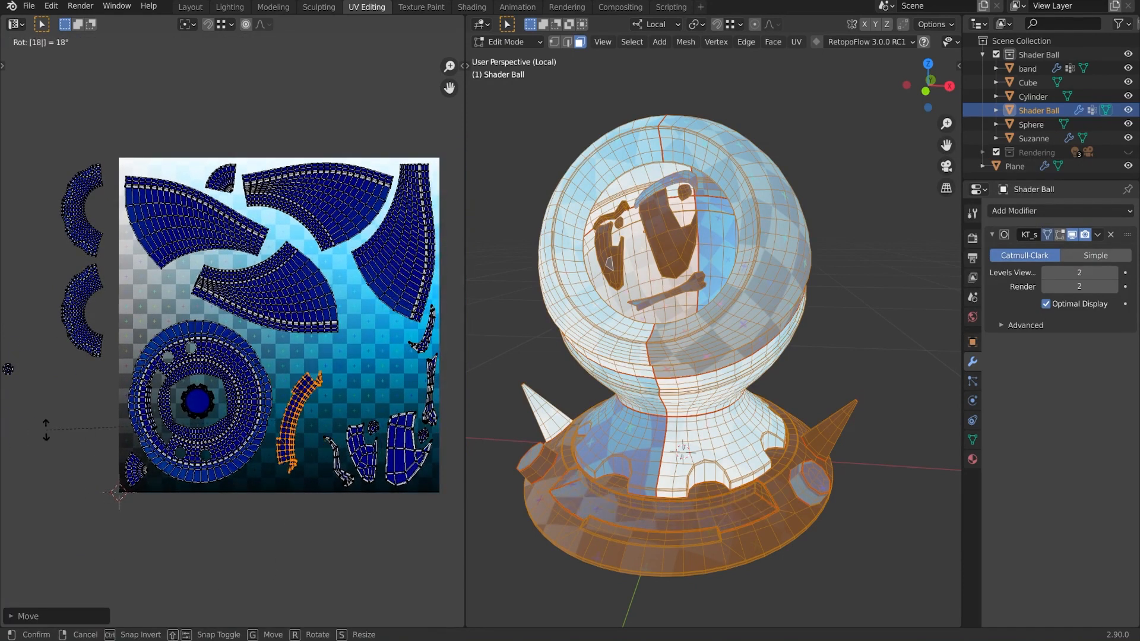
{"action": "key", "text": "Return"}
{"action": "scroll", "coordinate": [344, 433], "scroll_direction": "up", "scroll_amount": 3}
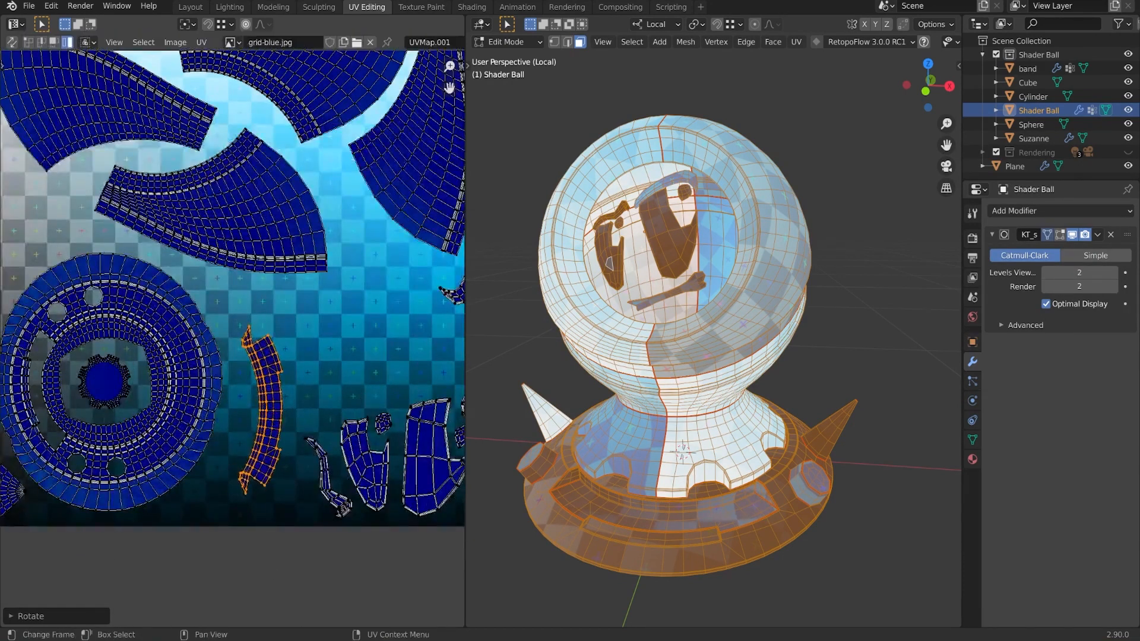
Step: Shift and rotate the curved strip so it stands nearly upright along the ring island's right side
{"action": "key", "text": "g"}
{"action": "left_click", "coordinate": [426, 418]}
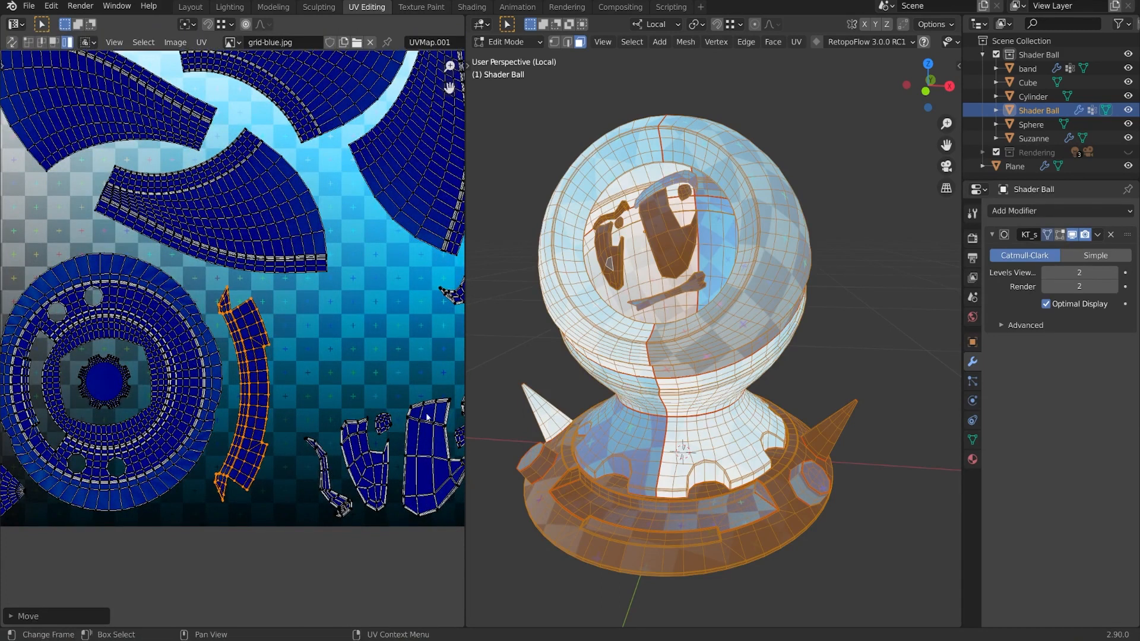
{"action": "key", "text": "r"}
{"action": "left_click", "coordinate": [427, 419]}
{"action": "key", "text": "g"}
{"action": "left_click", "coordinate": [428, 419]}
{"action": "key", "text": "r"}
{"action": "left_click", "coordinate": [429, 417]}
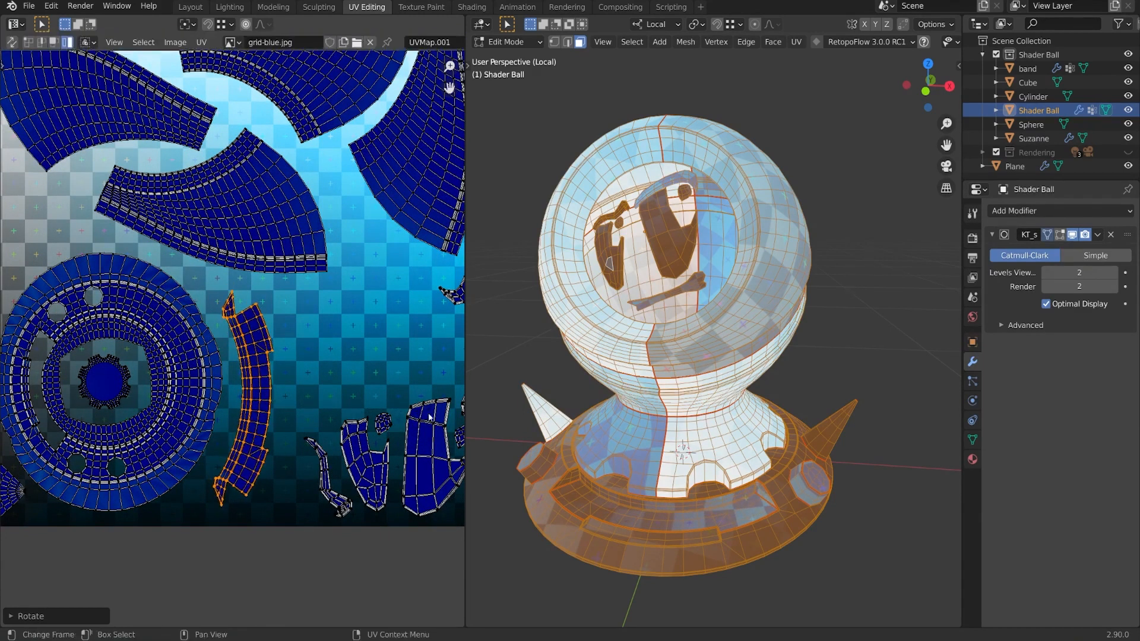
Step: Resize the curved strip slightly and place it closely against the ring island
{"action": "key", "text": "g"}
{"action": "left_click", "coordinate": [426, 418]}
{"action": "key", "text": "s"}
{"action": "left_click", "coordinate": [359, 402]}
{"action": "key", "text": "g"}
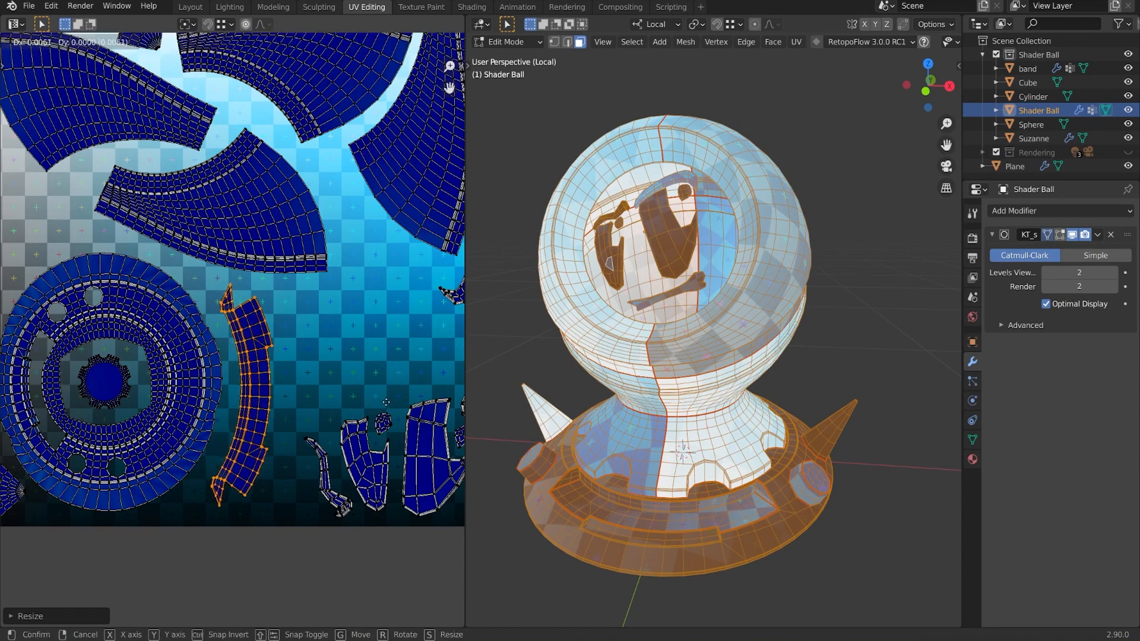
{"action": "left_click", "coordinate": [386, 403]}
Step: Move one notched half-ring island into the tile's free area right of the curved strip and rotate it
{"action": "scroll", "coordinate": [273, 395], "scroll_direction": "down", "scroll_amount": 3}
{"action": "middle_click_drag", "start_coordinate": [178, 333], "coordinate": [93, 330]}
{"action": "left_click", "coordinate": [173, 300]}
{"action": "scroll", "coordinate": [92, 330], "scroll_direction": "up", "scroll_amount": 3}
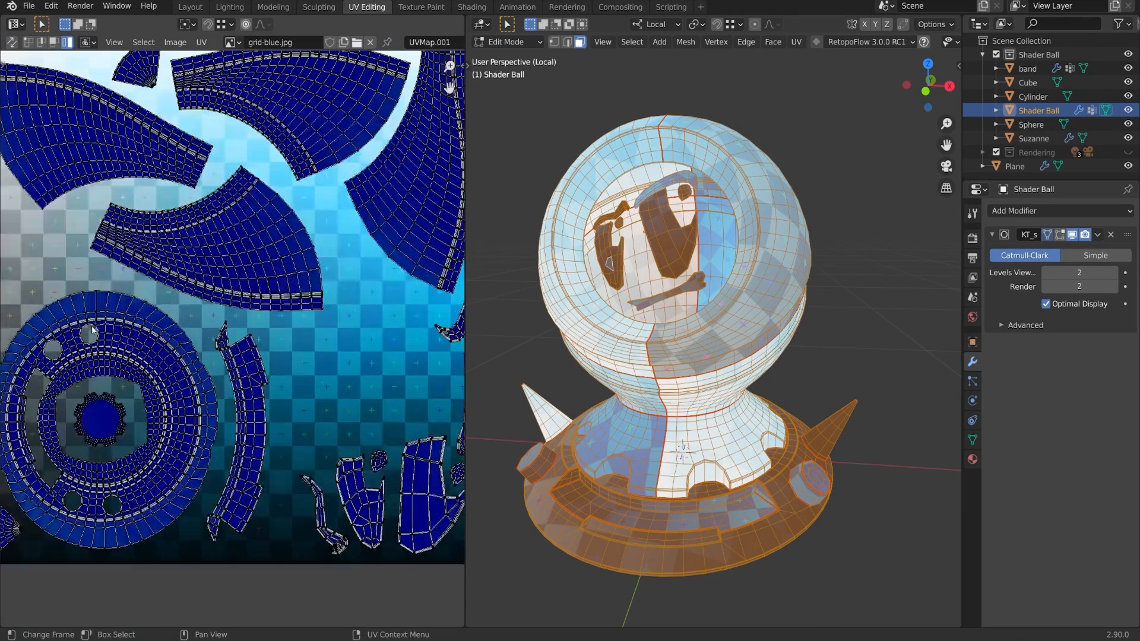
{"action": "key", "text": "g"}
{"action": "left_click", "coordinate": [383, 310]}
{"action": "key", "text": "r"}
{"action": "left_click", "coordinate": [399, 333]}
Step: Enlarge the notched half-ring island and rotate it to fit the space below the two large right-hand strips
{"action": "key", "text": "g"}
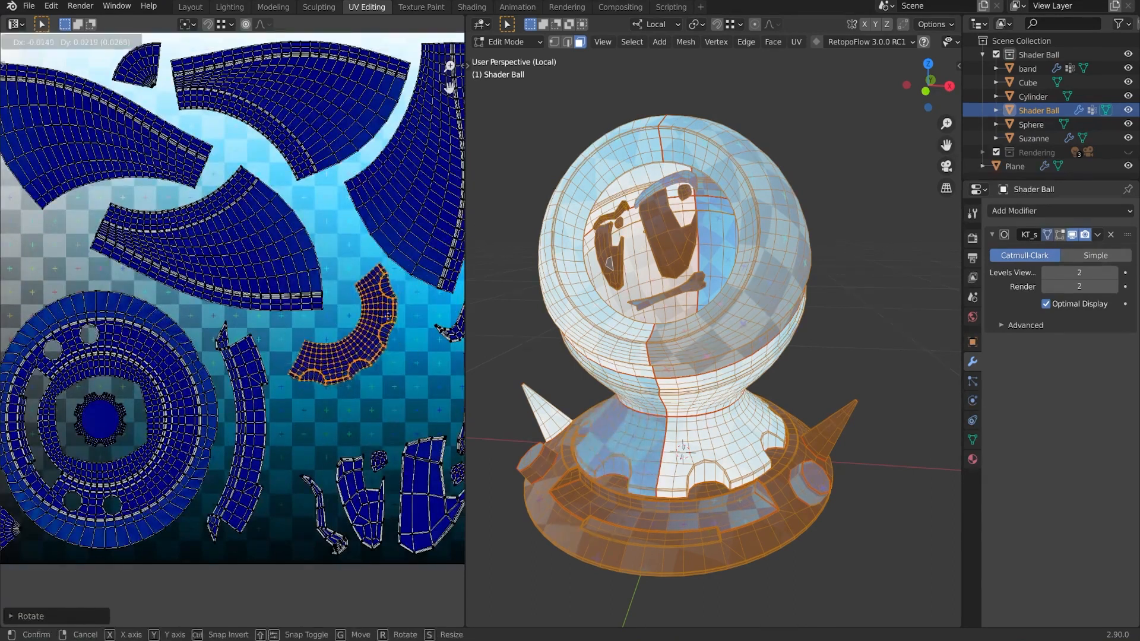
{"action": "left_click", "coordinate": [371, 305]}
{"action": "key", "text": "s"}
{"action": "left_click", "coordinate": [422, 332]}
{"action": "key", "text": "g"}
{"action": "left_click", "coordinate": [428, 339]}
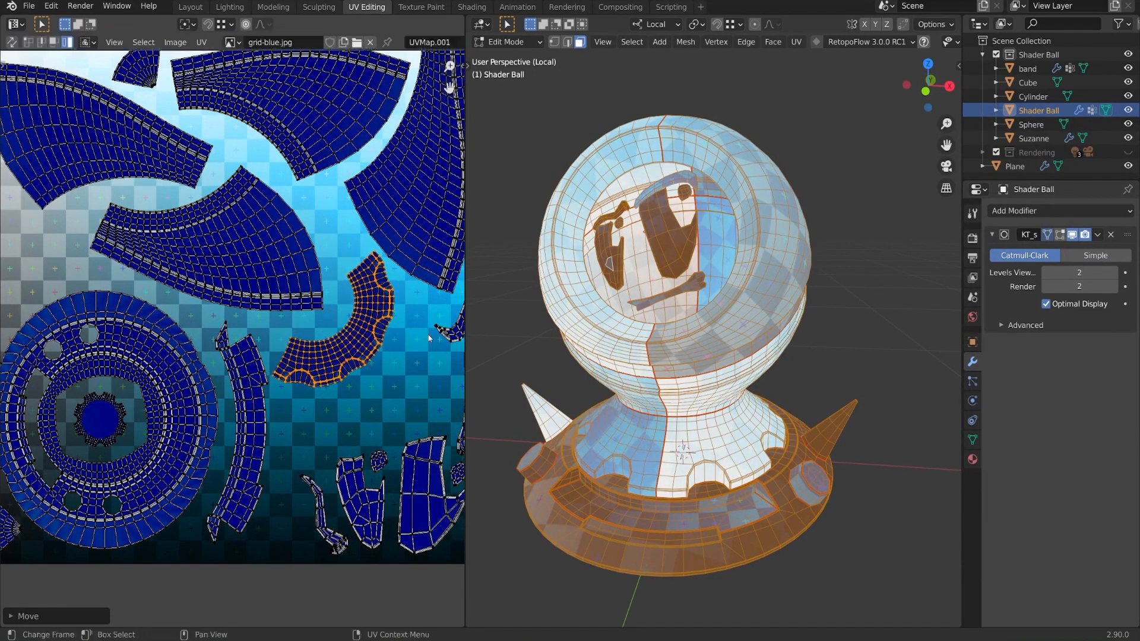
{"action": "key", "text": "r"}
{"action": "left_click", "coordinate": [430, 308]}
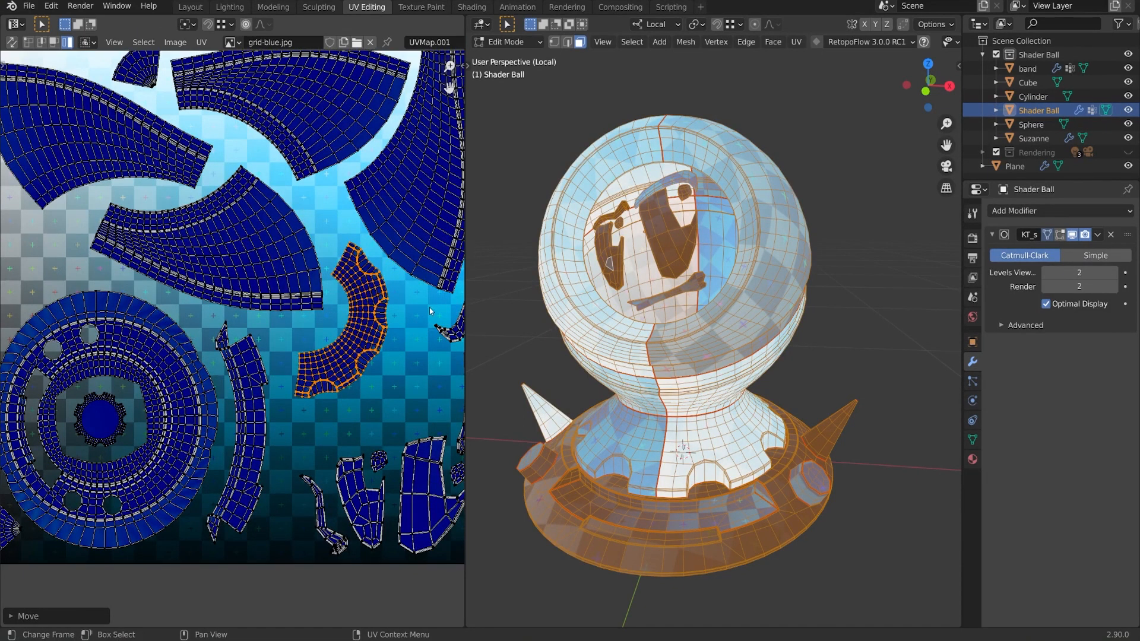
Step: Select the remaining half-ring island outside the tile and move it to the tile's left edge above the ring island
{"action": "scroll", "coordinate": [430, 307], "scroll_direction": "down", "scroll_amount": 2}
{"action": "left_click", "coordinate": [36, 195]}
{"action": "middle_click_drag", "start_coordinate": [108, 236], "coordinate": [110, 231]}
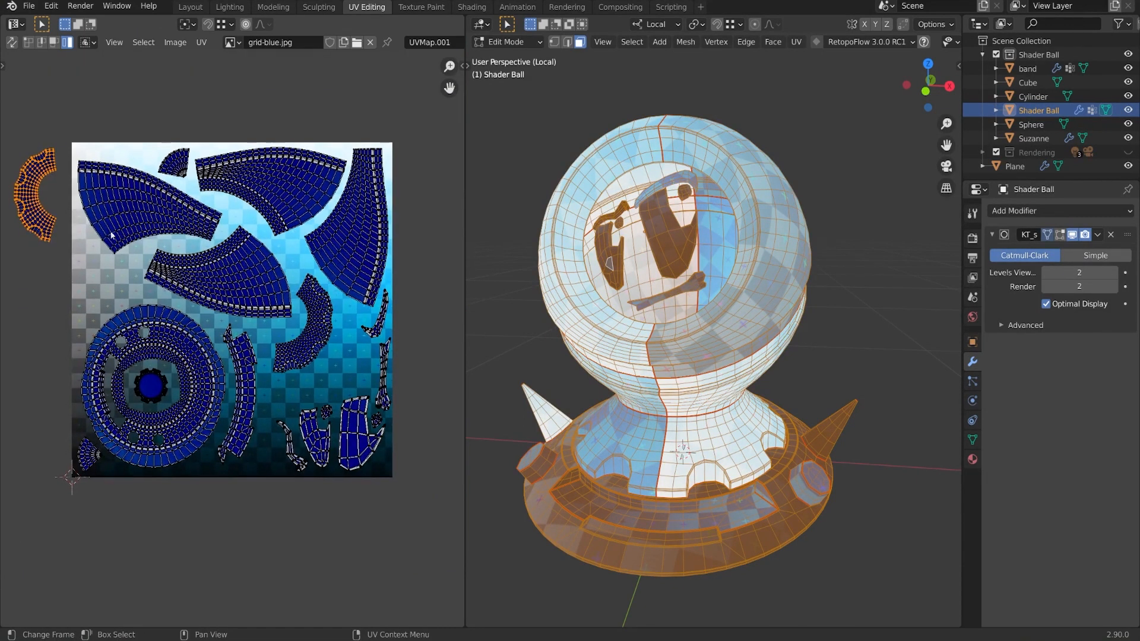
{"action": "key", "text": "g"}
{"action": "left_click", "coordinate": [89, 234]}
{"action": "key", "text": "g"}
{"action": "left_click", "coordinate": [138, 305]}
{"action": "middle_click_drag", "start_coordinate": [148, 308], "coordinate": [223, 297]}
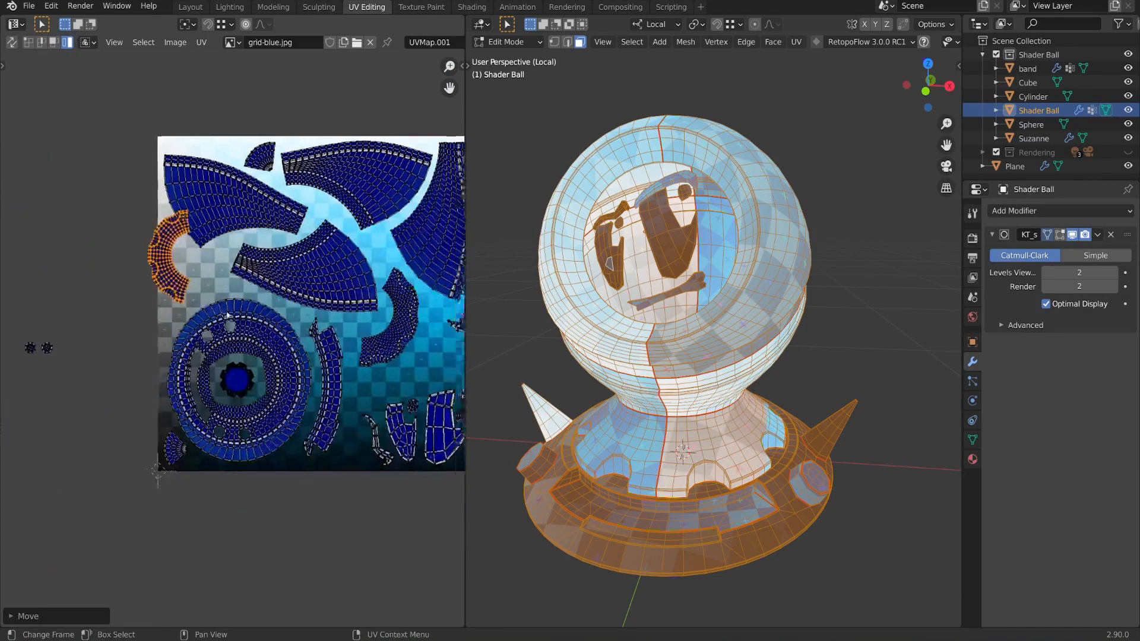
Step: Rotate the second half-ring island to arch over the ring island, fitting it beneath the upper-left strip
{"action": "scroll", "coordinate": [227, 312], "scroll_direction": "up", "scroll_amount": 1}
{"action": "key", "text": "r"}
{"action": "left_click", "coordinate": [252, 219]}
{"action": "key", "text": "g"}
{"action": "key", "text": "r"}
{"action": "left_click", "coordinate": [260, 208]}
{"action": "key", "text": "g"}
{"action": "left_click", "coordinate": [269, 208]}
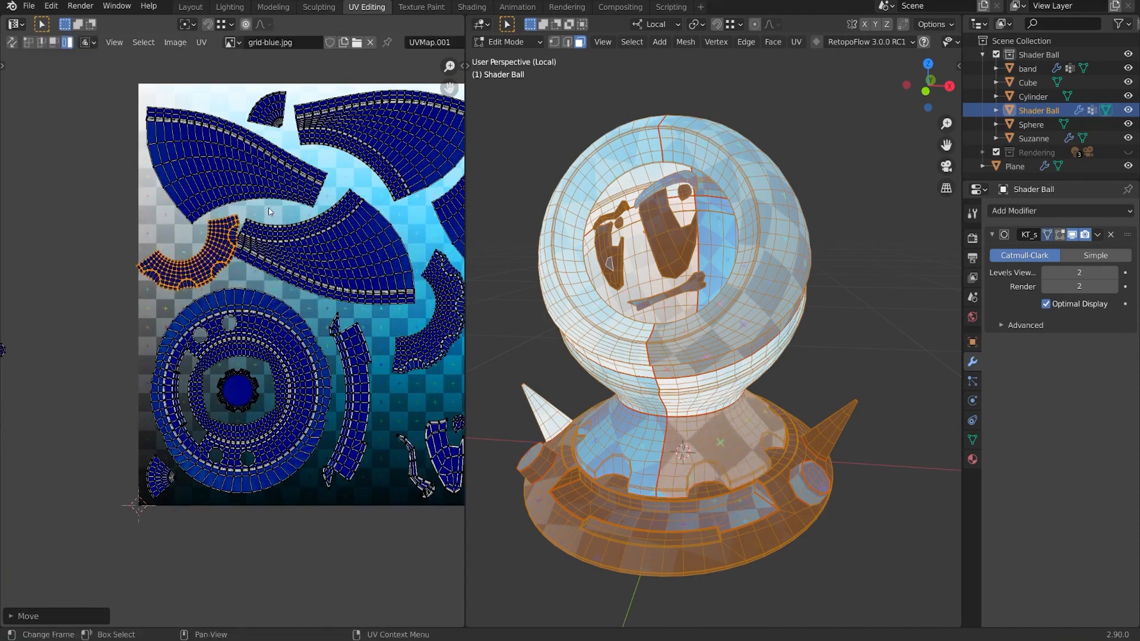
{"action": "key", "text": "r"}
{"action": "left_click", "coordinate": [455, 365]}
Step: Nudge the large strip in the tile's upper-right corner slightly
{"action": "scroll", "coordinate": [454, 366], "scroll_direction": "down", "scroll_amount": 1}
{"action": "middle_click_drag", "start_coordinate": [454, 366], "coordinate": [356, 362], "text": "shift"}
{"action": "scroll", "coordinate": [359, 362], "scroll_direction": "up", "scroll_amount": 1}
{"action": "middle_click_drag", "start_coordinate": [393, 399], "coordinate": [350, 381]}
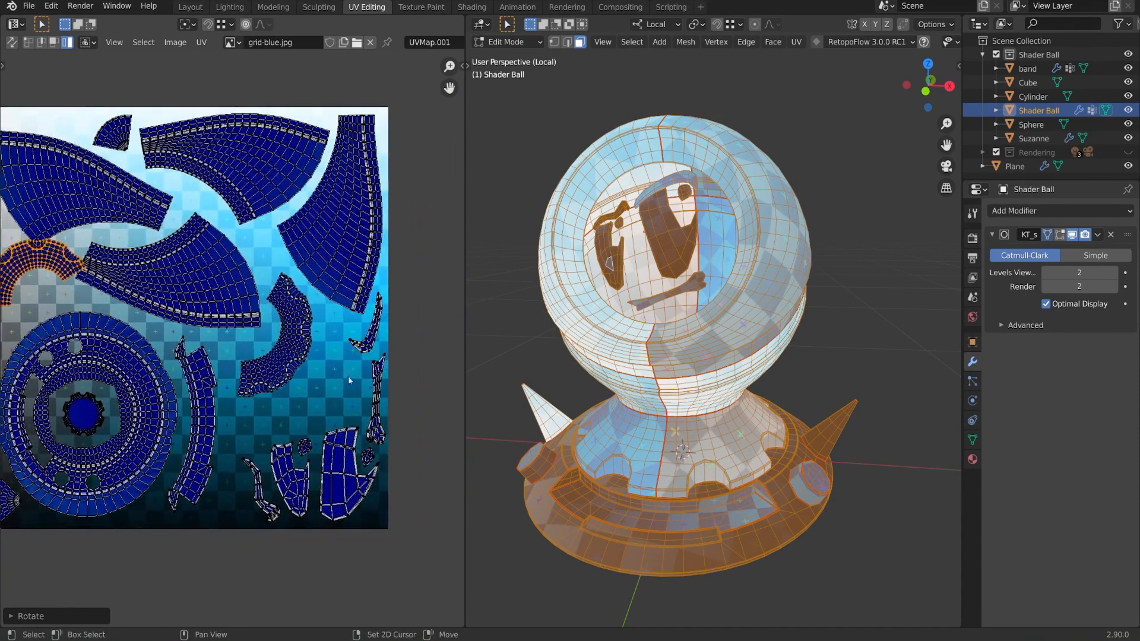
{"action": "left_click", "coordinate": [354, 237]}
{"action": "key", "text": "g"}
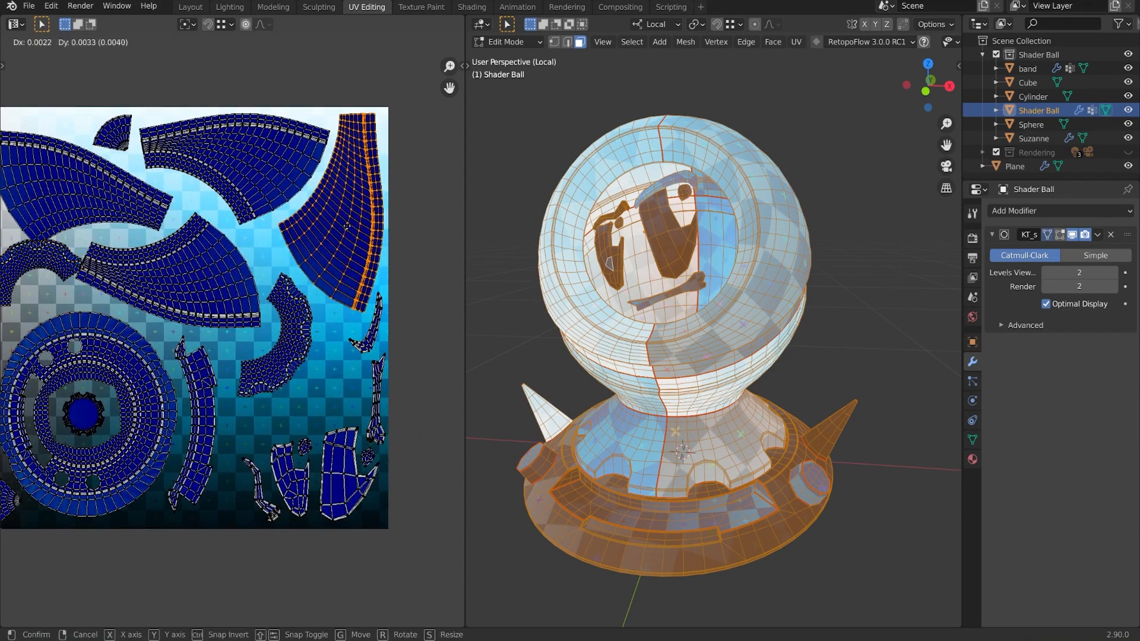
{"action": "left_click", "coordinate": [346, 360]}
Step: Select the curved brow and bone-shaped mouth islands and move them outside the tile past its right edge
{"action": "left_click", "coordinate": [376, 339]}
{"action": "left_click", "coordinate": [378, 385], "text": "shift"}
{"action": "key", "text": "g"}
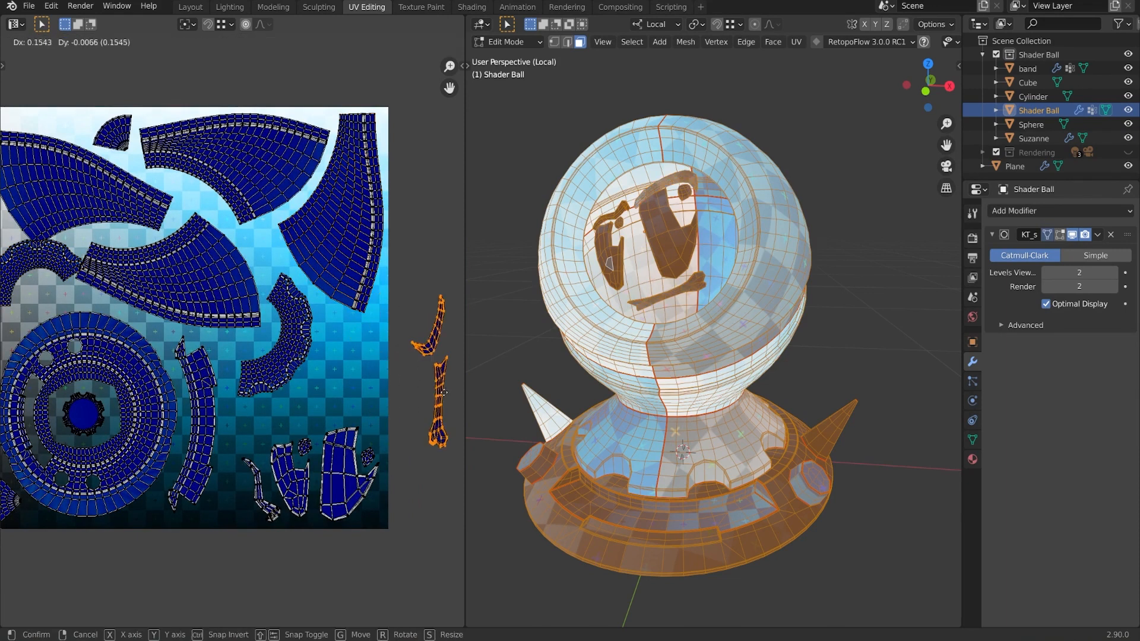
{"action": "left_click", "coordinate": [448, 390]}
Step: Move the right-hand half-ring island toward the freed right edge of the tile and rotate it there
{"action": "left_click", "coordinate": [289, 337]}
{"action": "key", "text": "g"}
{"action": "left_click", "coordinate": [322, 360]}
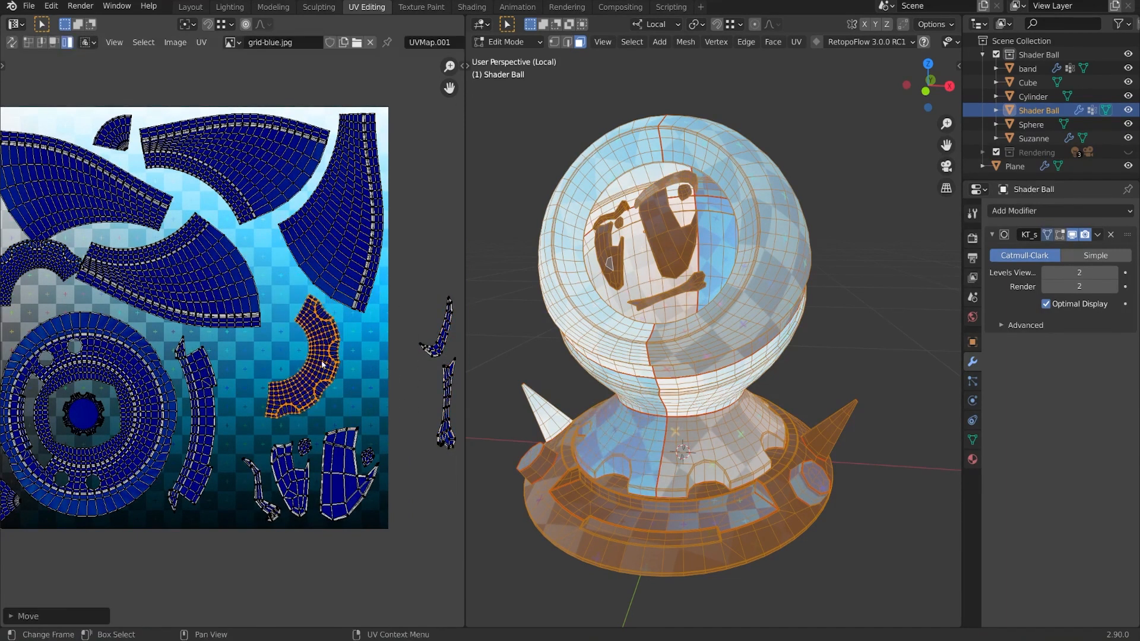
{"action": "key", "text": "r"}
{"action": "left_click", "coordinate": [338, 373]}
{"action": "key", "text": "g"}
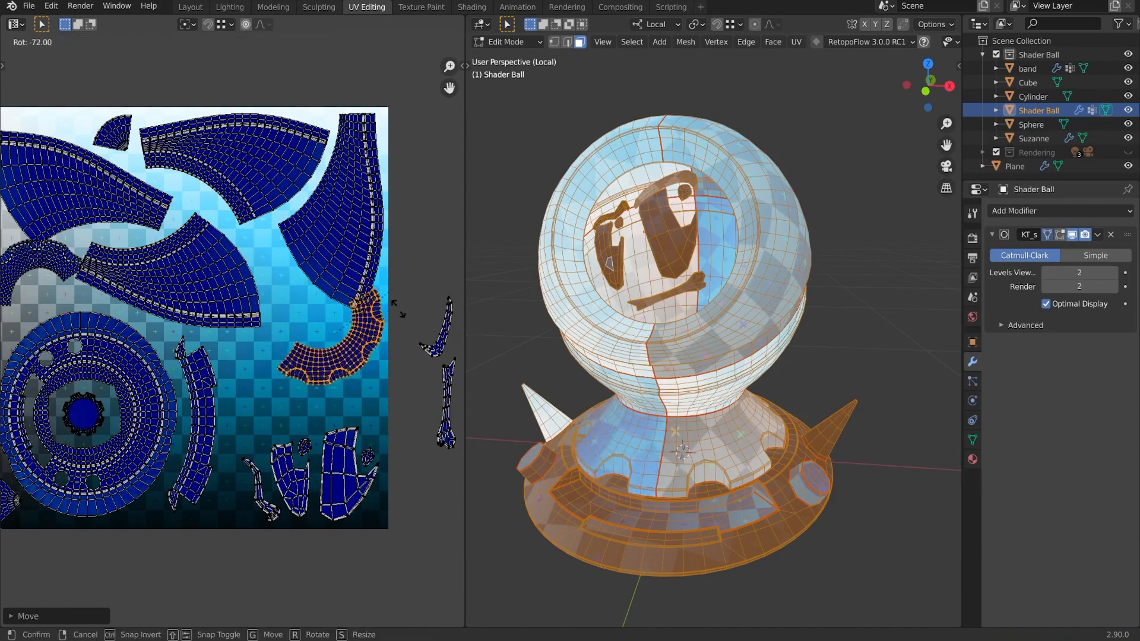
{"action": "left_click", "coordinate": [394, 305]}
Step: Select the remaining face detail islands in the tile's lower-right corner and move them below the tile
{"action": "left_click", "coordinate": [291, 475]}
{"action": "left_click_drag", "start_coordinate": [235, 418], "coordinate": [418, 579]}
{"action": "key", "text": "g"}
{"action": "left_click", "coordinate": [399, 552]}
Step: Move the right-hand half-ring island to the tile's lower-right edge and rotate it so its opening faces up
{"action": "left_click", "coordinate": [357, 367]}
{"action": "key", "text": "g"}
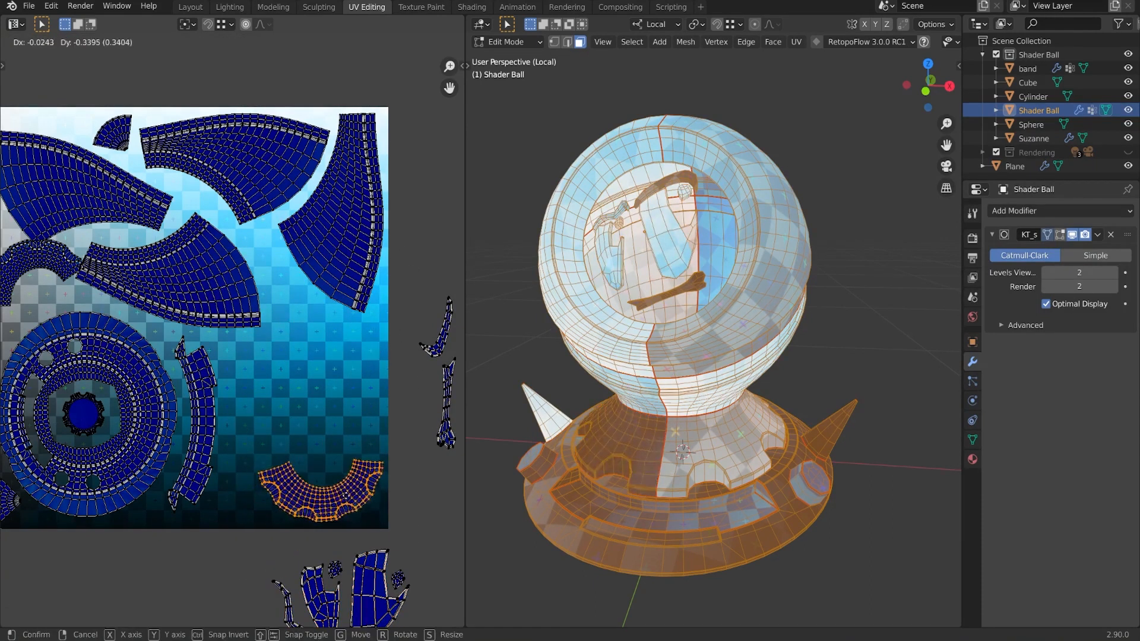
{"action": "left_click", "coordinate": [324, 512]}
{"action": "key", "text": "r"}
{"action": "left_click", "coordinate": [333, 522]}
{"action": "key", "text": "g"}
{"action": "left_click", "coordinate": [303, 497]}
{"action": "key", "text": "r"}
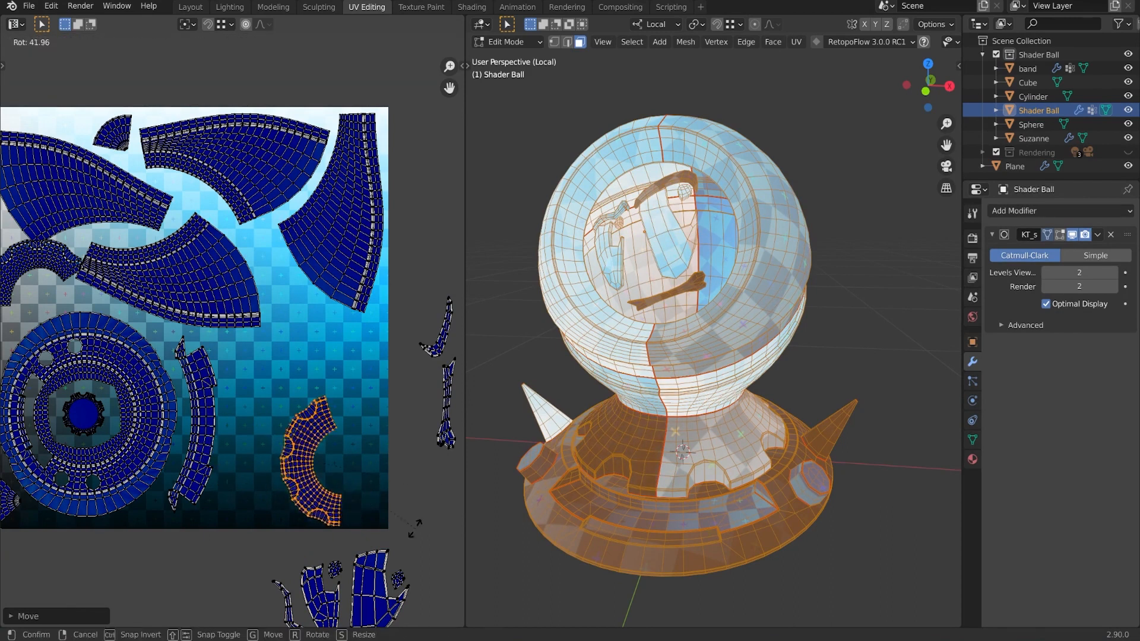
{"action": "left_click", "coordinate": [398, 390]}
{"action": "key", "text": "g"}
{"action": "left_click", "coordinate": [343, 447]}
{"action": "scroll", "coordinate": [344, 443], "scroll_direction": "down", "scroll_amount": 2}
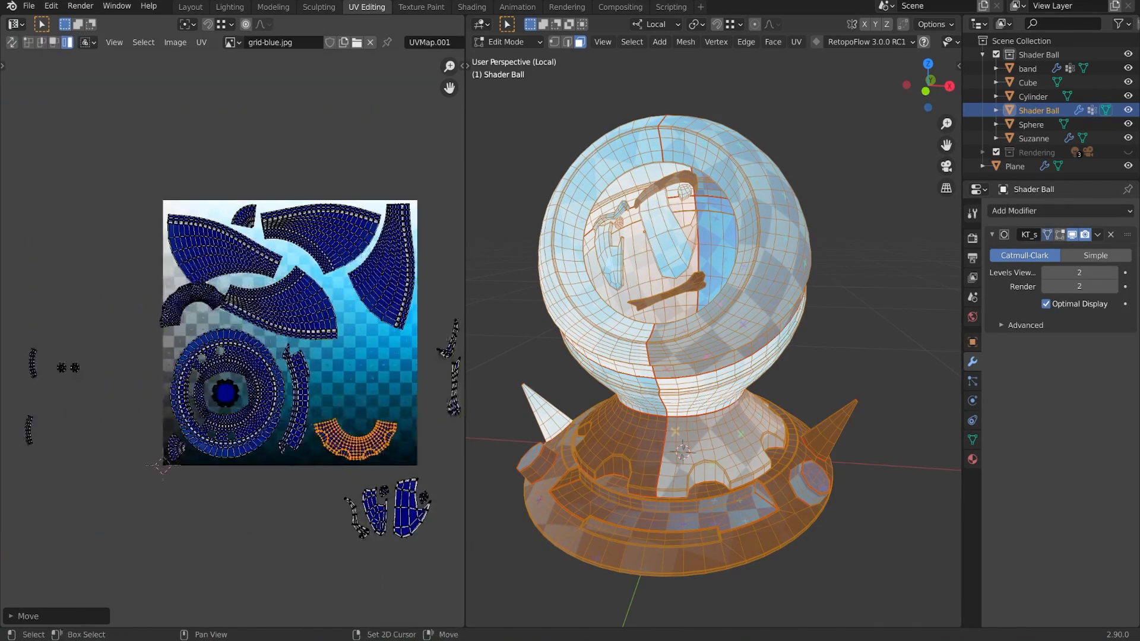
Step: Bring the other half-ring island above the first one, rotate it to open downward, and resize it to match
{"action": "left_click", "coordinate": [171, 292]}
{"action": "key", "text": "g"}
{"action": "middle_click_drag", "start_coordinate": [386, 416], "coordinate": [436, 467]}
{"action": "left_click", "coordinate": [356, 395]}
{"action": "key", "text": "r"}
{"action": "left_click", "coordinate": [378, 428]}
{"action": "scroll", "coordinate": [378, 428], "scroll_direction": "up", "scroll_amount": 3}
{"action": "key", "text": "s"}
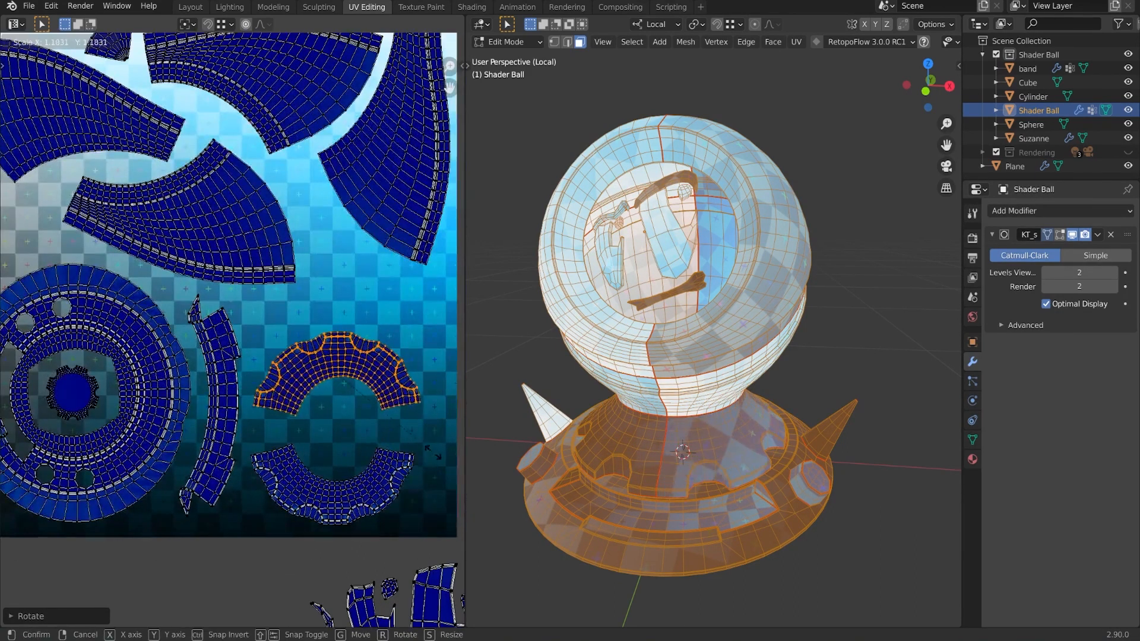
{"action": "left_click", "coordinate": [417, 576]}
{"action": "key", "text": "g"}
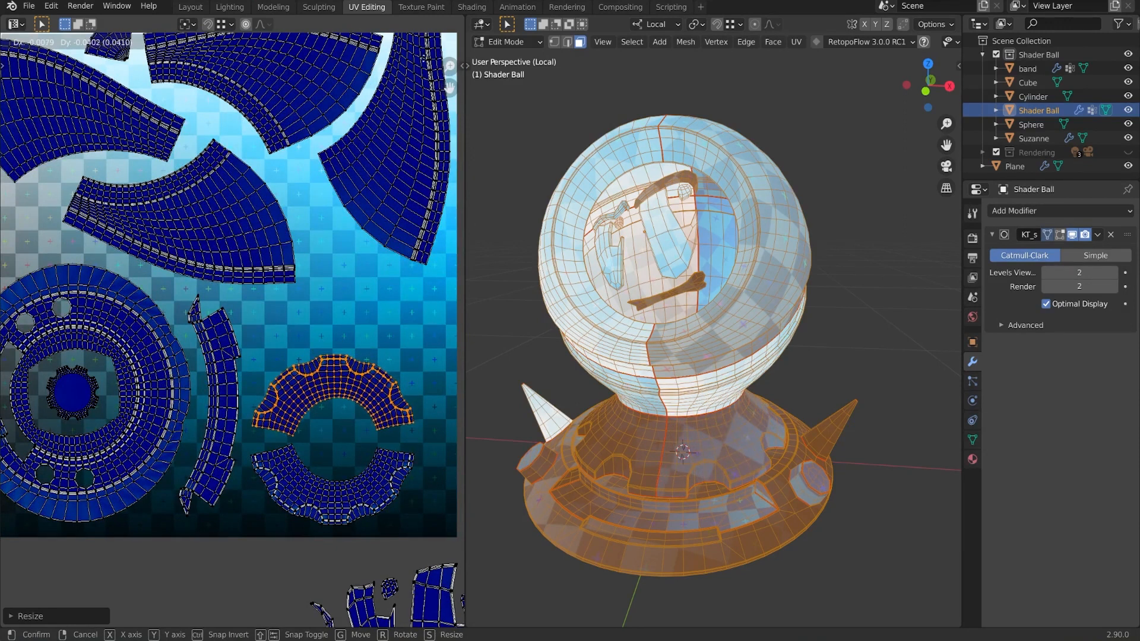
Step: Move the small strips and round islands from the left of the tile to its right side
{"action": "scroll", "coordinate": [332, 357], "scroll_direction": "down", "scroll_amount": 5}
{"action": "left_click", "coordinate": [464, 469]}
{"action": "middle_click_drag", "start_coordinate": [464, 463], "coordinate": [356, 413]}
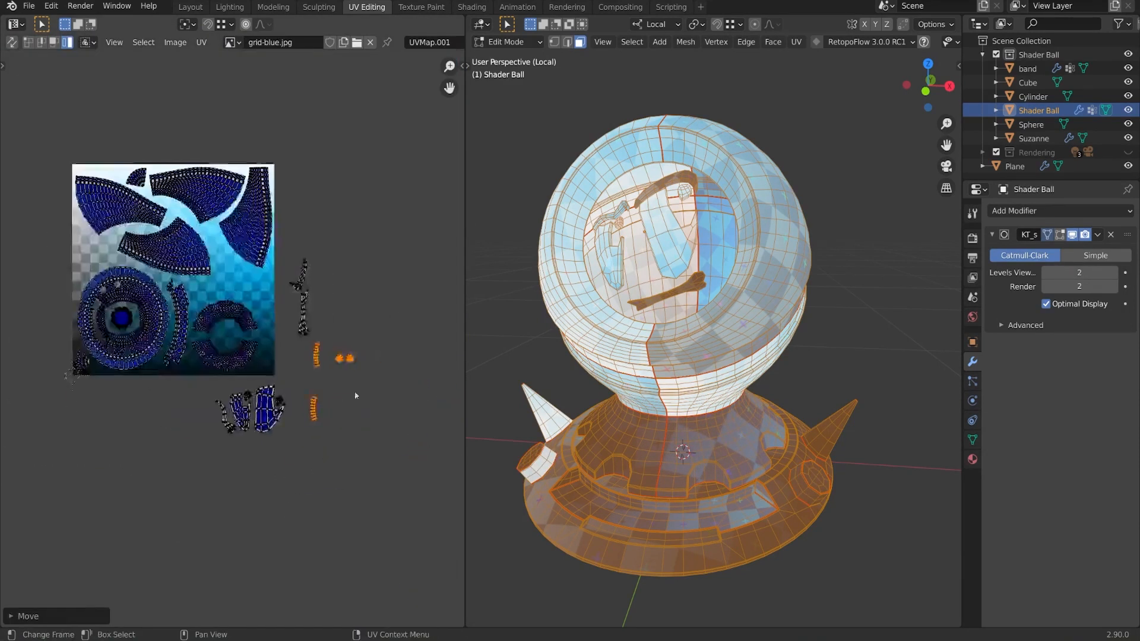
Step: Move the large eye island into the tile, resize it, and place it below the upper-right strip
{"action": "scroll", "coordinate": [209, 312], "scroll_direction": "up", "scroll_amount": 3}
{"action": "left_click", "coordinate": [329, 525]}
{"action": "middle_click_drag", "start_coordinate": [330, 525], "coordinate": [445, 573]}
{"action": "key", "text": "g"}
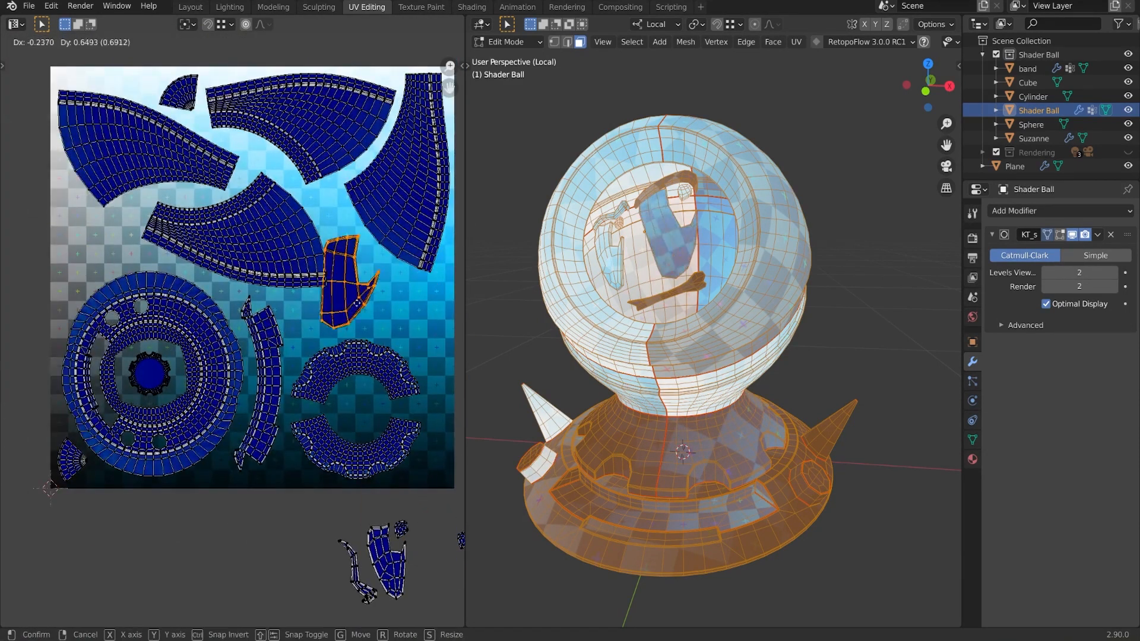
{"action": "left_click", "coordinate": [376, 312]}
{"action": "key", "text": "s"}
{"action": "left_click", "coordinate": [377, 322]}
{"action": "key", "text": "g"}
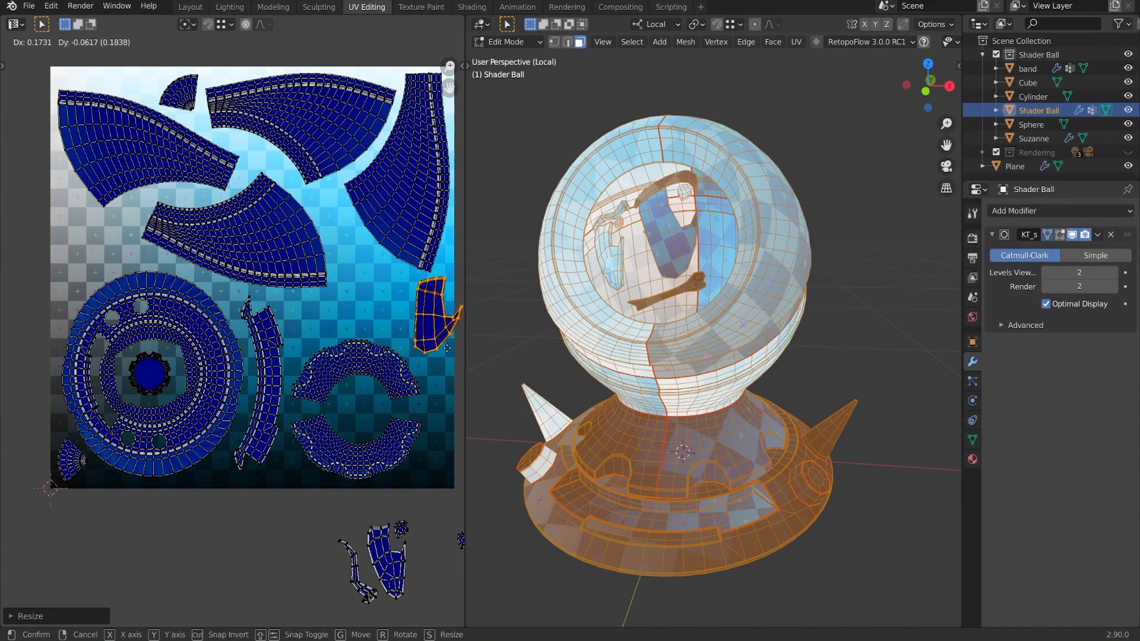
{"action": "left_click", "coordinate": [431, 349]}
Step: Rotate the upper half-ring island upright and reposition the half-rings to free space along the right edge
{"action": "middle_click_drag", "start_coordinate": [415, 430], "coordinate": [367, 422]}
{"action": "left_click", "coordinate": [347, 385]}
{"action": "key", "text": "r"}
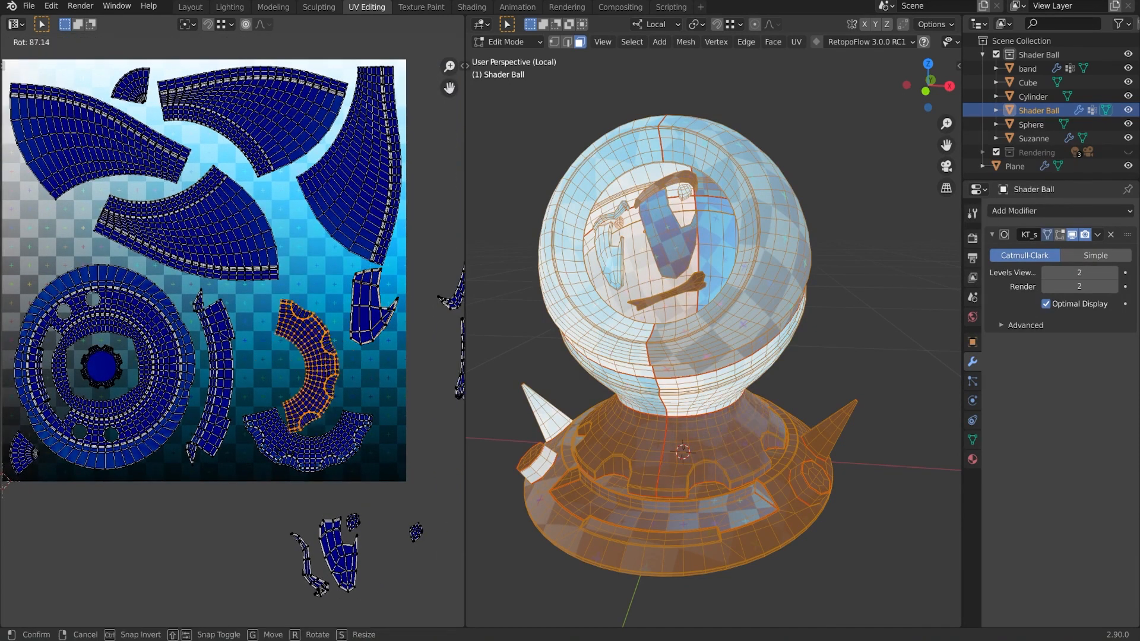
{"action": "key", "text": "g"}
{"action": "left_click", "coordinate": [297, 443]}
{"action": "key", "text": "r"}
{"action": "key", "text": "g"}
Step: Move the large eye island to the tile's lower-right corner and nest the two upright half-rings beside it
{"action": "scroll", "coordinate": [368, 309], "scroll_direction": "up", "scroll_amount": 1}
{"action": "left_click", "coordinate": [392, 326]}
{"action": "key", "text": "g"}
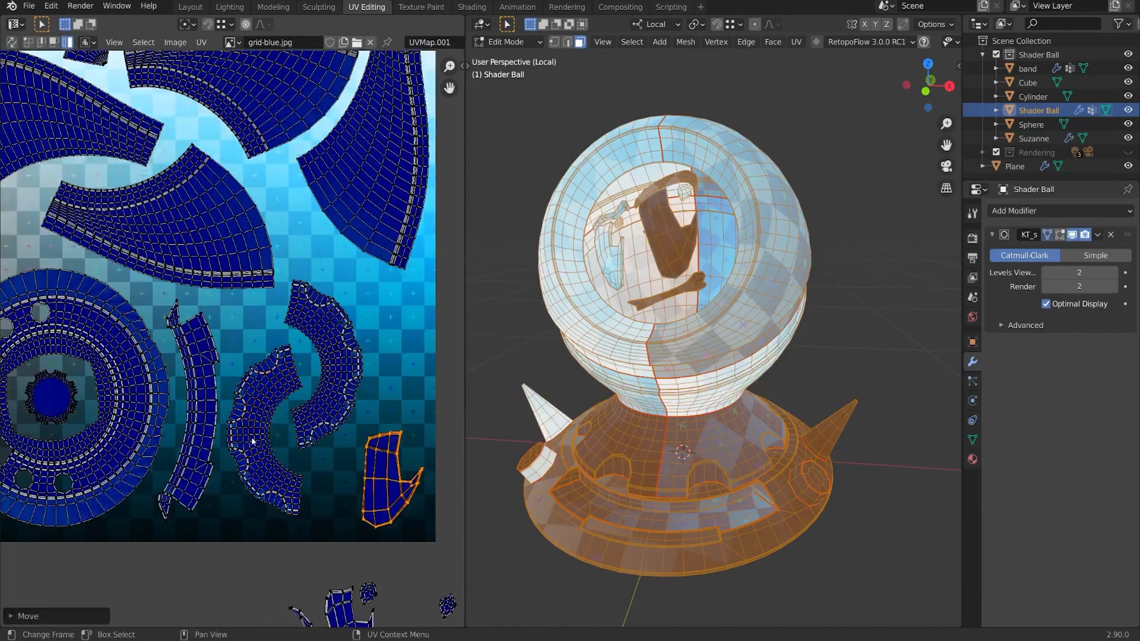
{"action": "left_click", "coordinate": [252, 437]}
{"action": "key", "text": "g"}
{"action": "left_click", "coordinate": [336, 400]}
{"action": "key", "text": "g"}
{"action": "left_click", "coordinate": [390, 482]}
Step: Enlarge the large eye island slightly and fit it into the tile's lower-right corner
{"action": "middle_click_drag", "start_coordinate": [410, 504], "coordinate": [351, 461]}
{"action": "key", "text": "s"}
{"action": "left_click", "coordinate": [409, 513]}
{"action": "key", "text": "g"}
{"action": "left_click", "coordinate": [409, 506]}
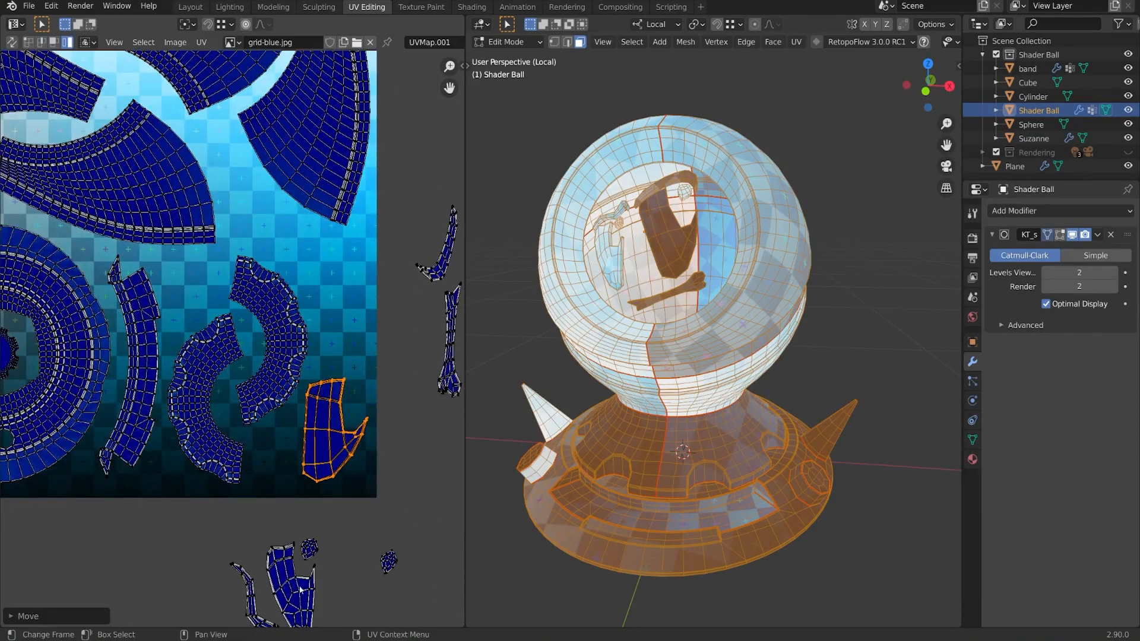
Step: Move the second eye island into the tile above the large eye island and resize it to fit
{"action": "left_click", "coordinate": [300, 586]}
{"action": "key", "text": "g"}
{"action": "key", "text": "s"}
{"action": "left_click", "coordinate": [401, 332]}
{"action": "key", "text": "g"}
{"action": "left_click", "coordinate": [400, 348]}
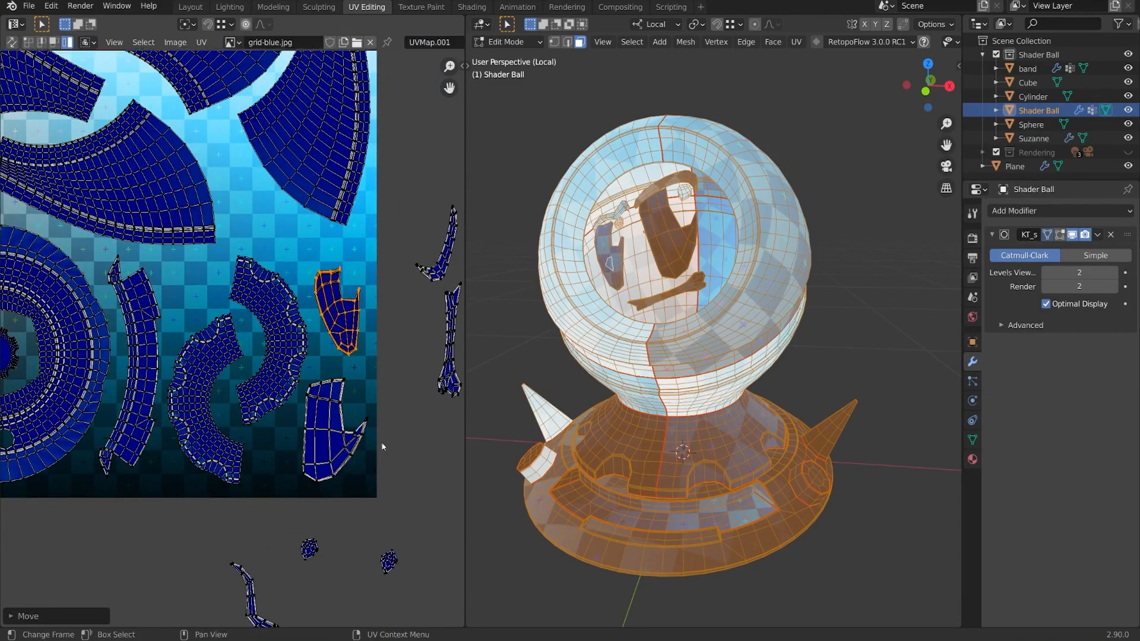
Step: Move the first eyebrow island to the tile's left edge and the small pupil islands into the gap above the half-rings
{"action": "scroll", "coordinate": [360, 532], "scroll_direction": "down", "scroll_amount": 2}
{"action": "left_click_drag", "start_coordinate": [290, 537], "coordinate": [290, 538]}
{"action": "middle_click_drag", "start_coordinate": [301, 530], "coordinate": [349, 568]}
{"action": "key", "text": "g"}
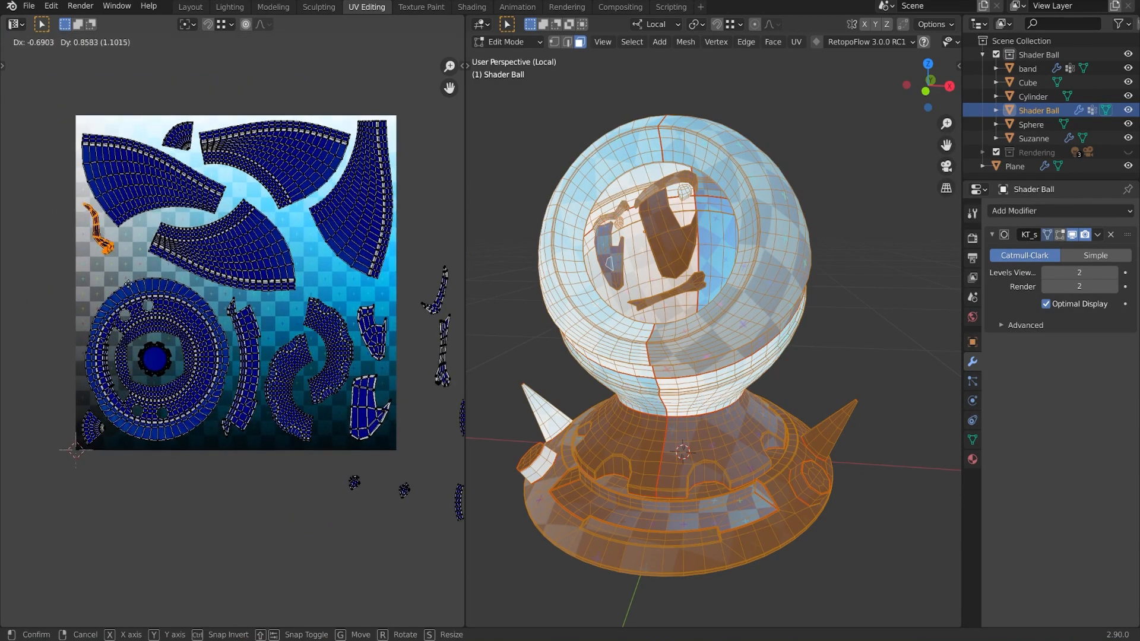
{"action": "left_click", "coordinate": [403, 492]}
{"action": "key", "text": "g"}
{"action": "left_click", "coordinate": [328, 287]}
{"action": "middle_click_drag", "start_coordinate": [440, 303], "coordinate": [394, 302]}
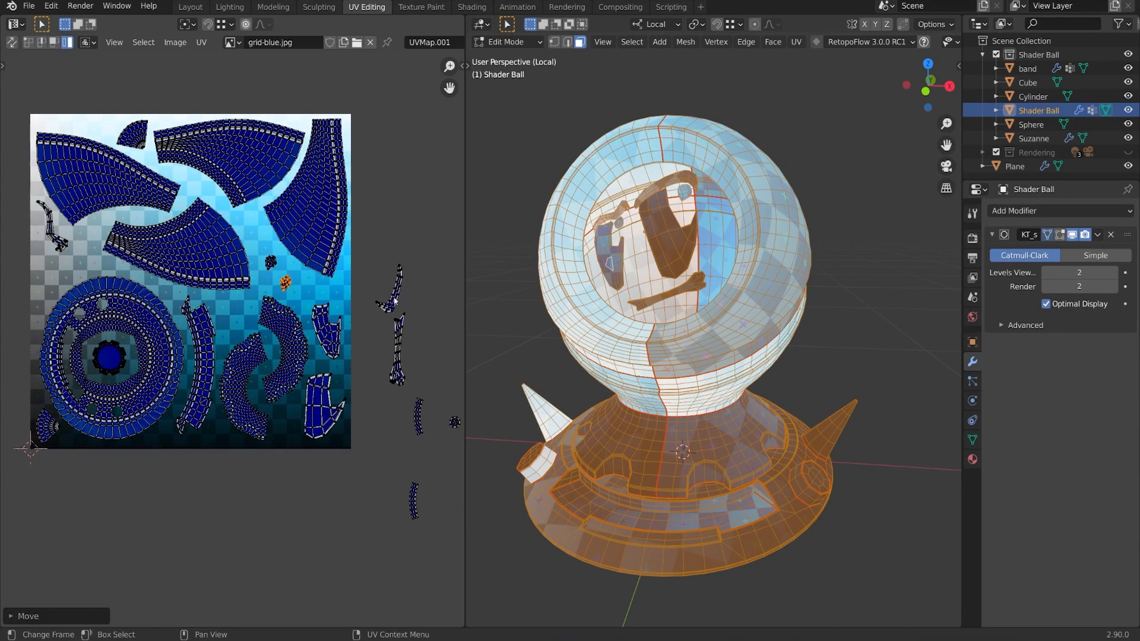
Step: Move the second eyebrow island into the tile, just below the first eyebrow island
{"action": "left_click", "coordinate": [146, 282]}
{"action": "scroll", "coordinate": [146, 282], "scroll_direction": "up", "scroll_amount": 1}
{"action": "middle_click_drag", "start_coordinate": [146, 282], "coordinate": [190, 284]}
{"action": "key", "text": "g"}
{"action": "left_click", "coordinate": [336, 474]}
{"action": "key", "text": "g"}
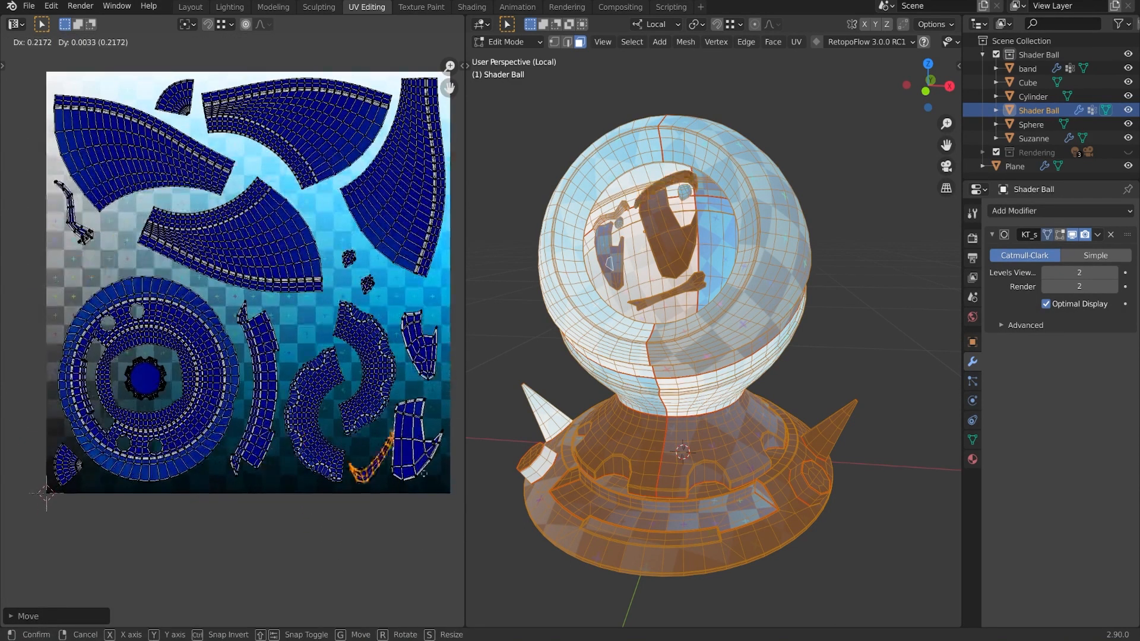
{"action": "left_click", "coordinate": [120, 285]}
Step: Nudge the two eyebrow islands closer together against the tile's left edge
{"action": "left_click", "coordinate": [74, 217]}
{"action": "key", "text": "g"}
{"action": "left_click", "coordinate": [69, 210]}
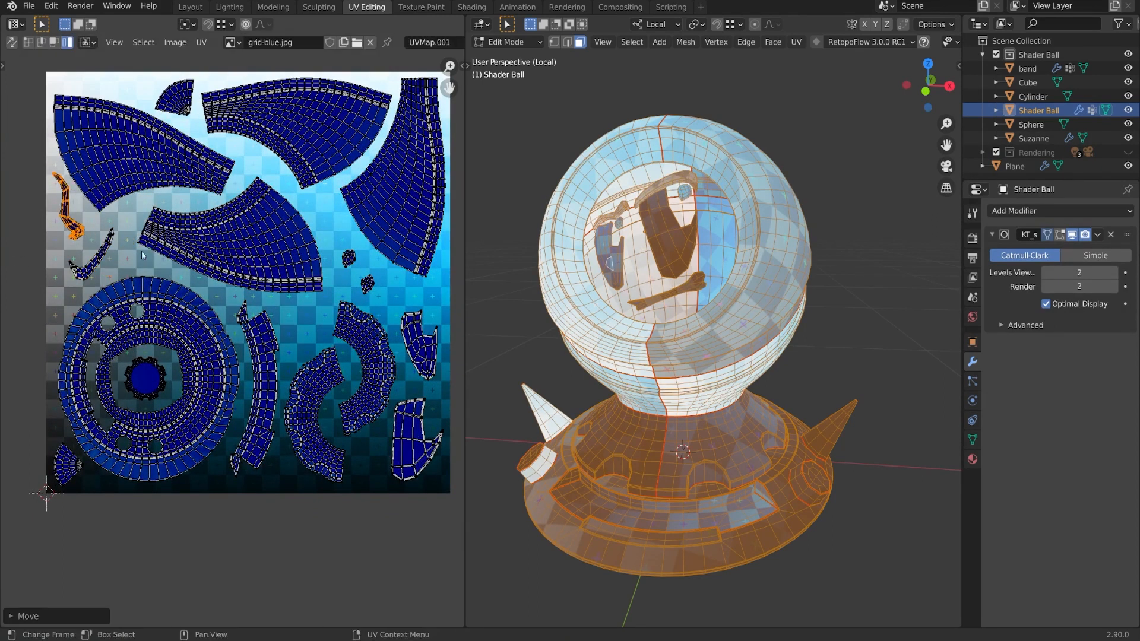
{"action": "left_click", "coordinate": [90, 264]}
{"action": "key", "text": "g"}
{"action": "left_click", "coordinate": [83, 259]}
Step: Move the bone-shaped mouth island into the gap between the large curved islands, tilting and resizing it to fit
{"action": "scroll", "coordinate": [101, 267], "scroll_direction": "down", "scroll_amount": 2}
{"action": "left_click", "coordinate": [403, 363]}
{"action": "scroll", "coordinate": [241, 307], "scroll_direction": "up", "scroll_amount": 2}
{"action": "key", "text": "g"}
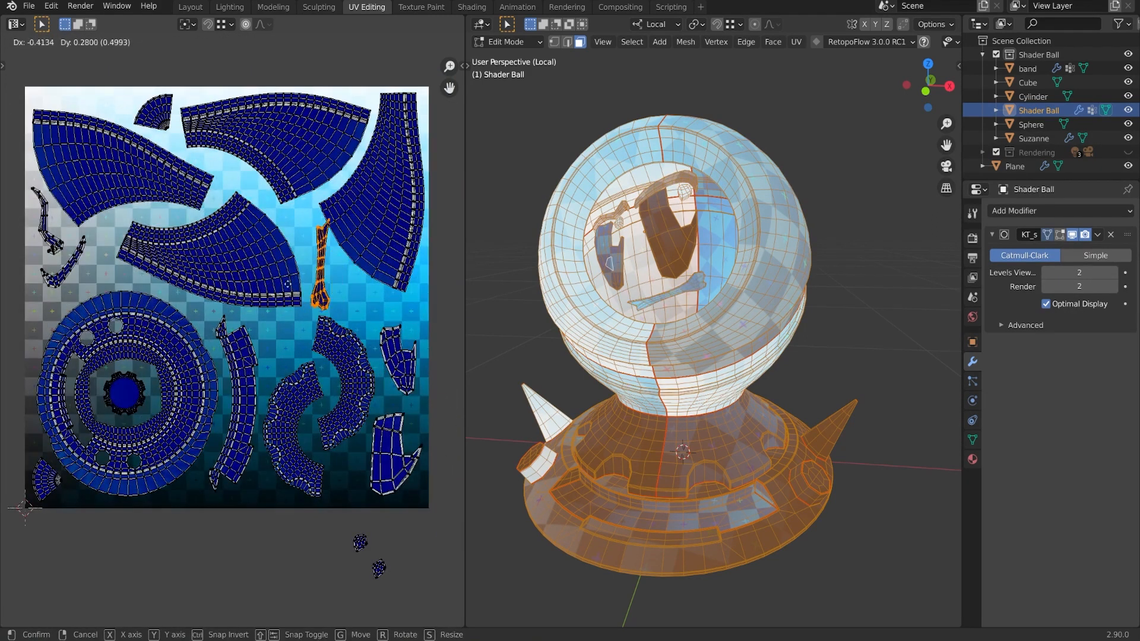
{"action": "left_click", "coordinate": [295, 284]}
{"action": "key", "text": "r"}
{"action": "left_click", "coordinate": [297, 288]}
{"action": "key", "text": "s"}
{"action": "left_click", "coordinate": [297, 280]}
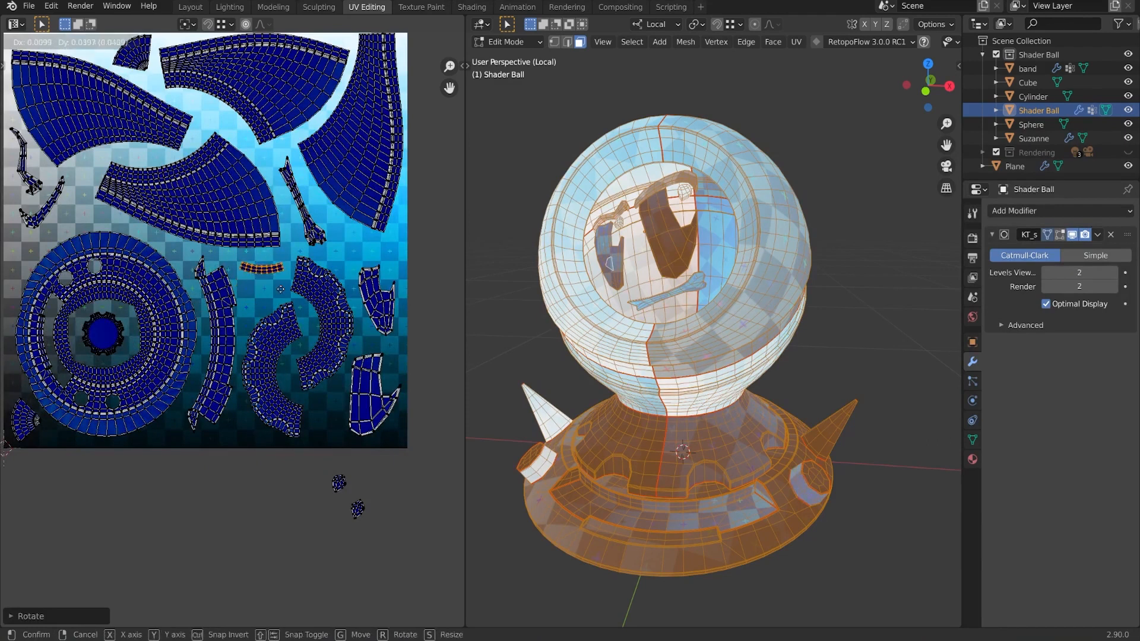
Step: Stack the two small curved strip islands horizontally in the gap between the tall strip and the half-rings
{"action": "left_click", "coordinate": [279, 291]}
{"action": "scroll", "coordinate": [148, 324], "scroll_direction": "down", "scroll_amount": 2}
{"action": "left_click", "coordinate": [361, 442]}
{"action": "key", "text": "r"}
{"action": "left_click", "coordinate": [387, 428]}
{"action": "scroll", "coordinate": [195, 362], "scroll_direction": "up", "scroll_amount": 2}
{"action": "key", "text": "g"}
{"action": "left_click", "coordinate": [193, 297]}
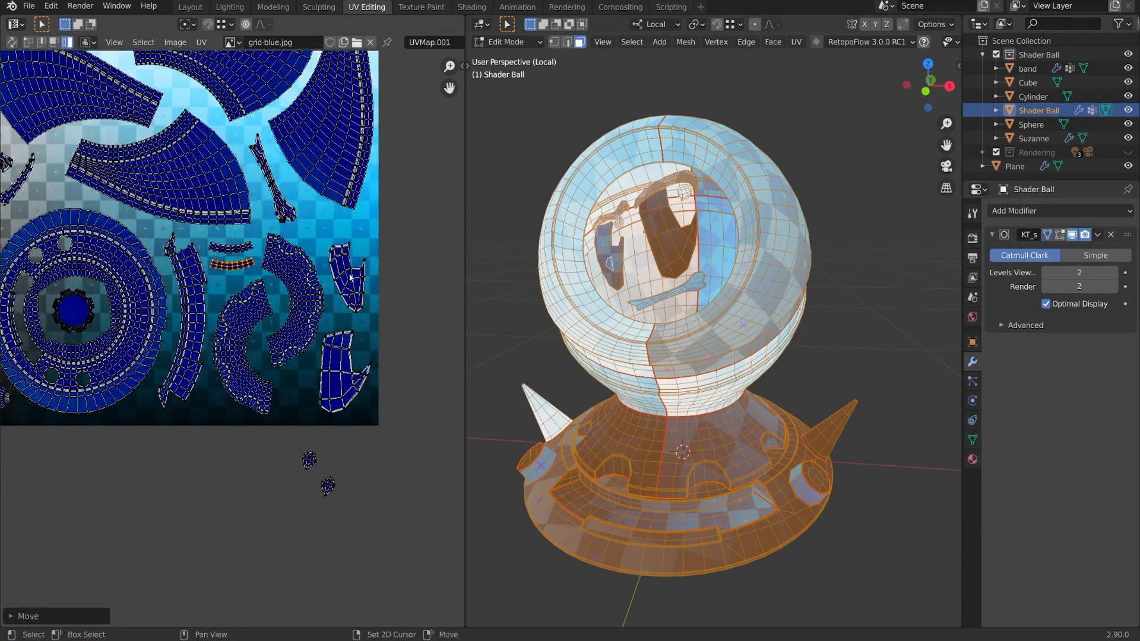
Step: Move the two pupil islands into the gap between the half-rings and the large eye island
{"action": "left_click", "coordinate": [309, 460]}
{"action": "scroll", "coordinate": [312, 460], "scroll_direction": "up", "scroll_amount": 1}
{"action": "key", "text": "g"}
{"action": "left_click", "coordinate": [416, 252]}
{"action": "key", "text": "g"}
{"action": "left_click", "coordinate": [329, 533]}
{"action": "key", "text": "g"}
{"action": "left_click", "coordinate": [298, 406]}
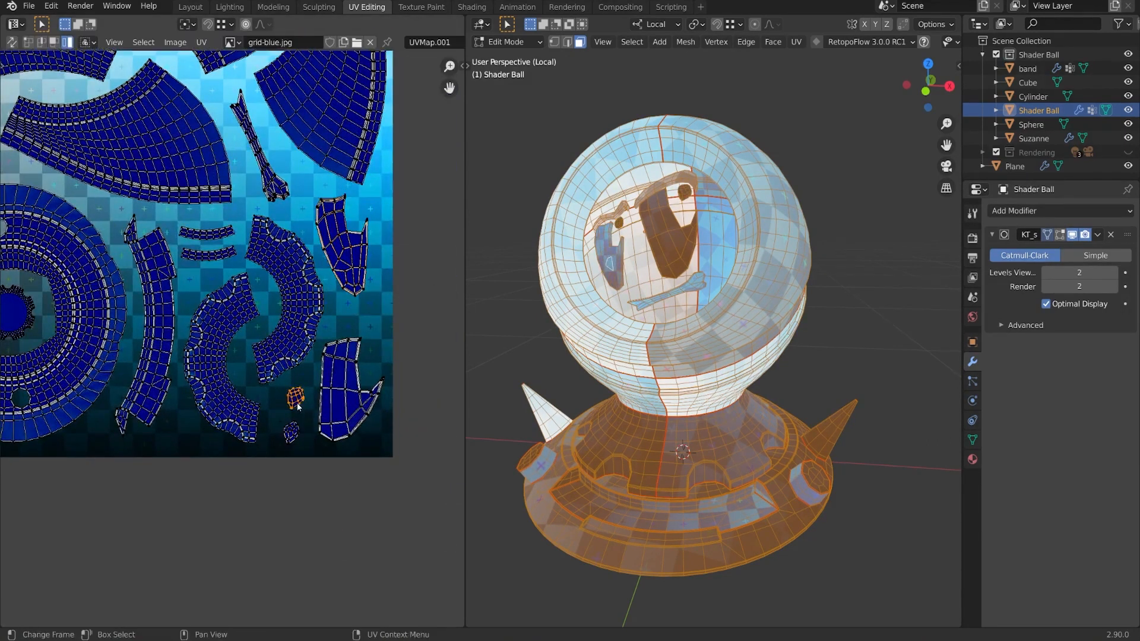
Step: Fine-tune the spacing of the two pupil islands beside the large eye island
{"action": "key", "text": "g"}
{"action": "left_click", "coordinate": [298, 401]}
{"action": "left_click", "coordinate": [292, 437]}
{"action": "key", "text": "g"}
{"action": "left_click", "coordinate": [292, 433]}
Step: Place the two round cap islands above the big ring, one beside the eyebrows and one at the tile's left edge
{"action": "scroll", "coordinate": [375, 339], "scroll_direction": "down", "scroll_amount": 4}
{"action": "scroll", "coordinate": [237, 475], "scroll_direction": "up", "scroll_amount": 4}
{"action": "key", "text": "g"}
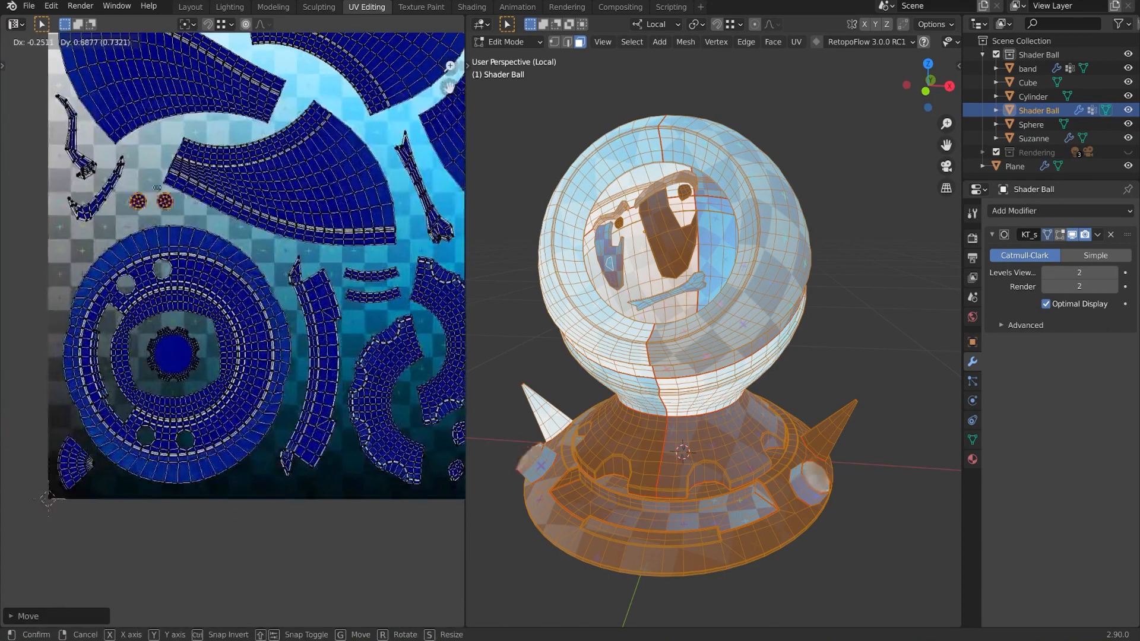
{"action": "left_click", "coordinate": [157, 188]}
{"action": "left_click", "coordinate": [167, 201]}
{"action": "key", "text": "g"}
{"action": "left_click", "coordinate": [71, 252]}
Step: Enlarge the gear-shaped island and keep it centred in the empty middle of the big ring island
{"action": "scroll", "coordinate": [244, 330], "scroll_direction": "down", "scroll_amount": 2}
{"action": "middle_click_drag", "start_coordinate": [361, 320], "coordinate": [321, 373]}
{"action": "key", "text": "alt+a"}
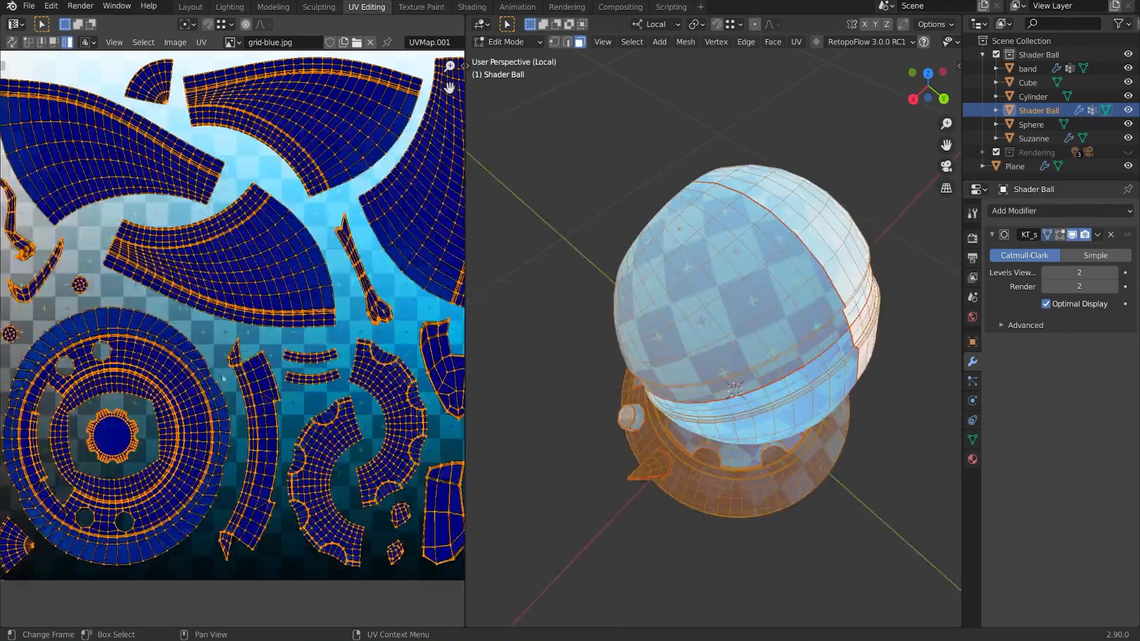
{"action": "left_click", "coordinate": [95, 440]}
{"action": "key", "text": "s"}
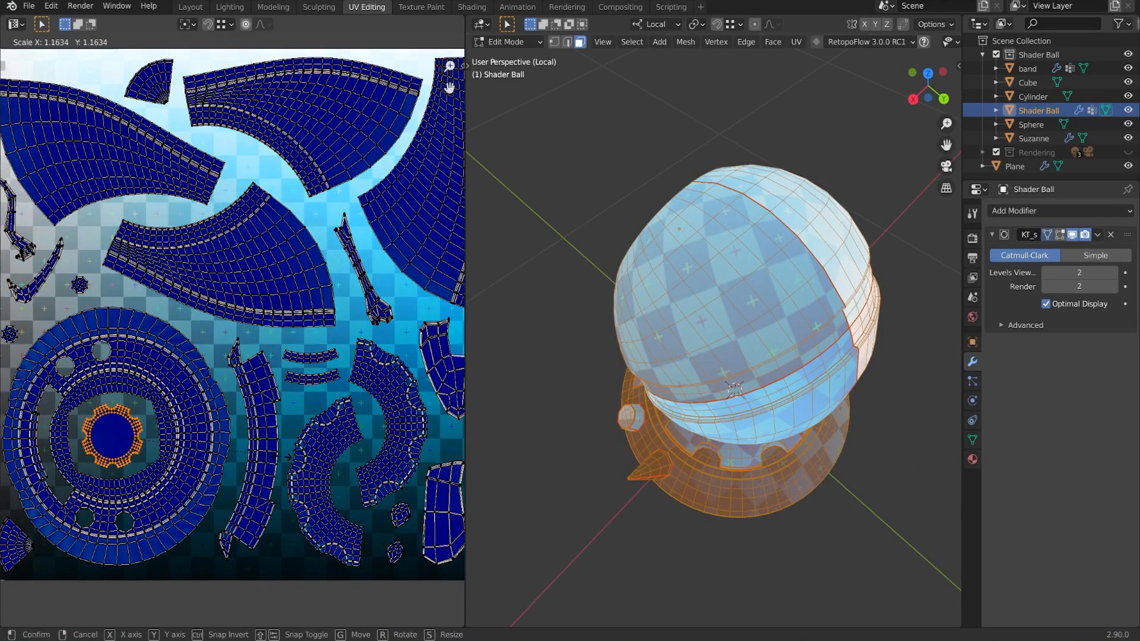
{"action": "left_click", "coordinate": [287, 459]}
{"action": "key", "text": "g"}
{"action": "left_click", "coordinate": [291, 450]}
{"action": "key", "text": "s"}
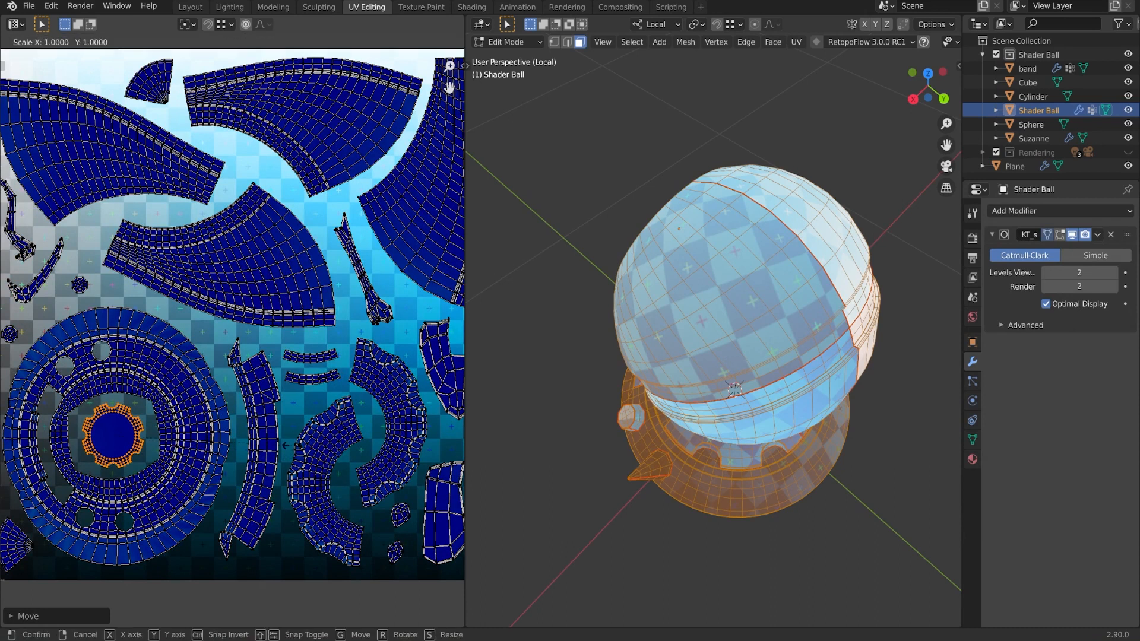
{"action": "left_click", "coordinate": [360, 430]}
{"action": "key", "text": "Home"}
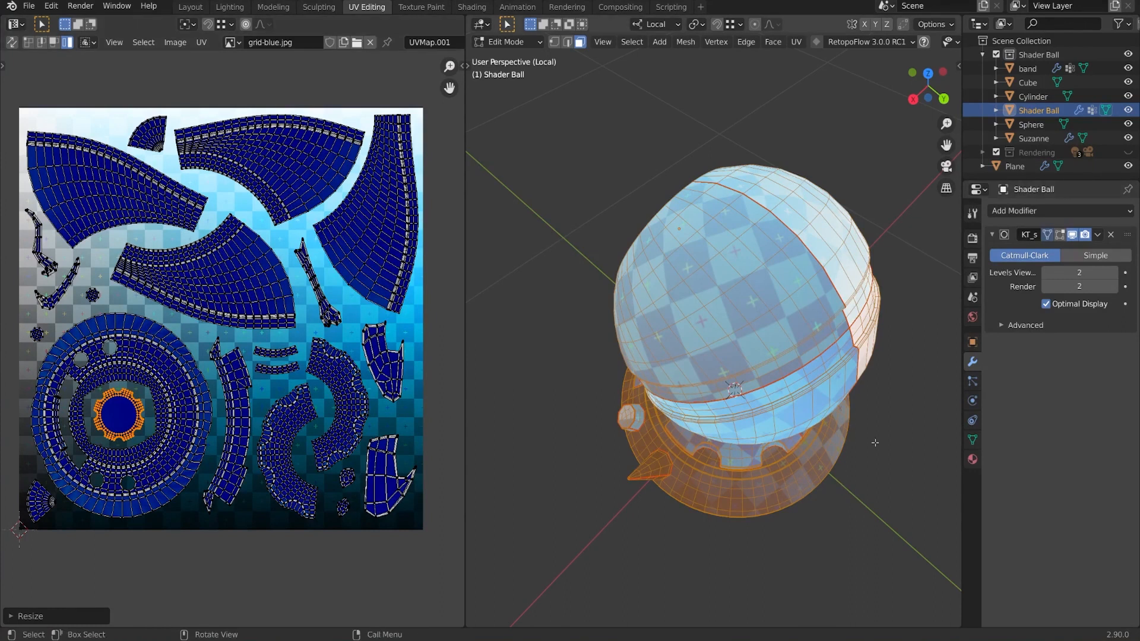
Step: Leave Edit Mode and local view, and inspect the Shader Ball's checker texture within the full scene
{"action": "middle_click_drag", "start_coordinate": [664, 466], "coordinate": [919, 462]}
{"action": "key", "text": "Tab"}
{"action": "middle_click_drag", "start_coordinate": [824, 447], "coordinate": [906, 413]}
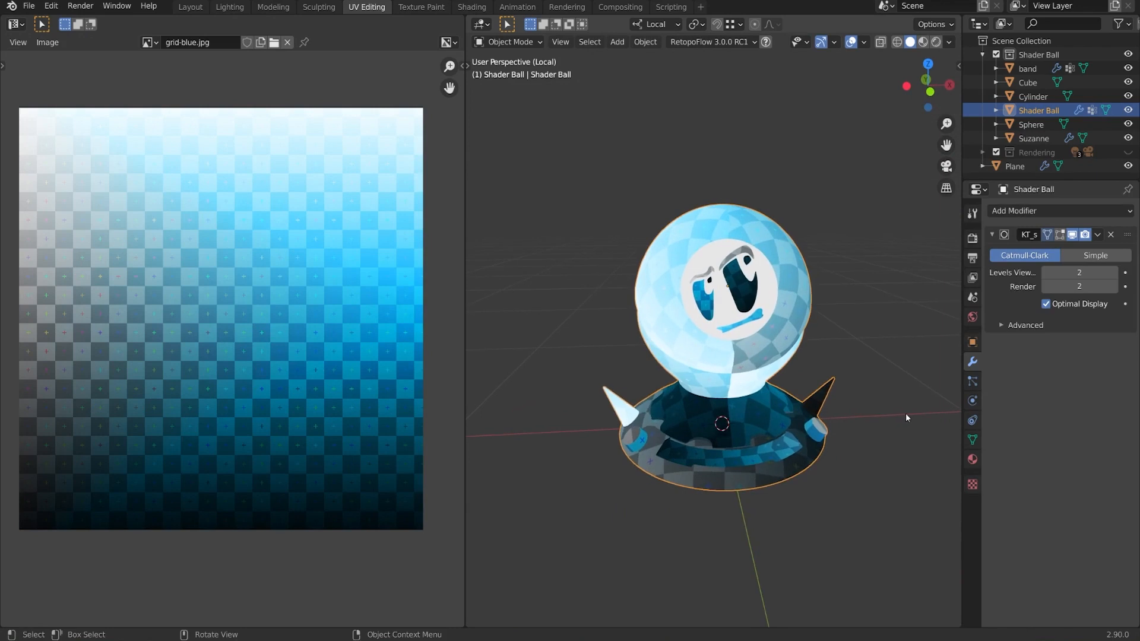
{"action": "key", "text": "KP_Divide"}
{"action": "middle_click_drag", "start_coordinate": [906, 413], "coordinate": [878, 411]}
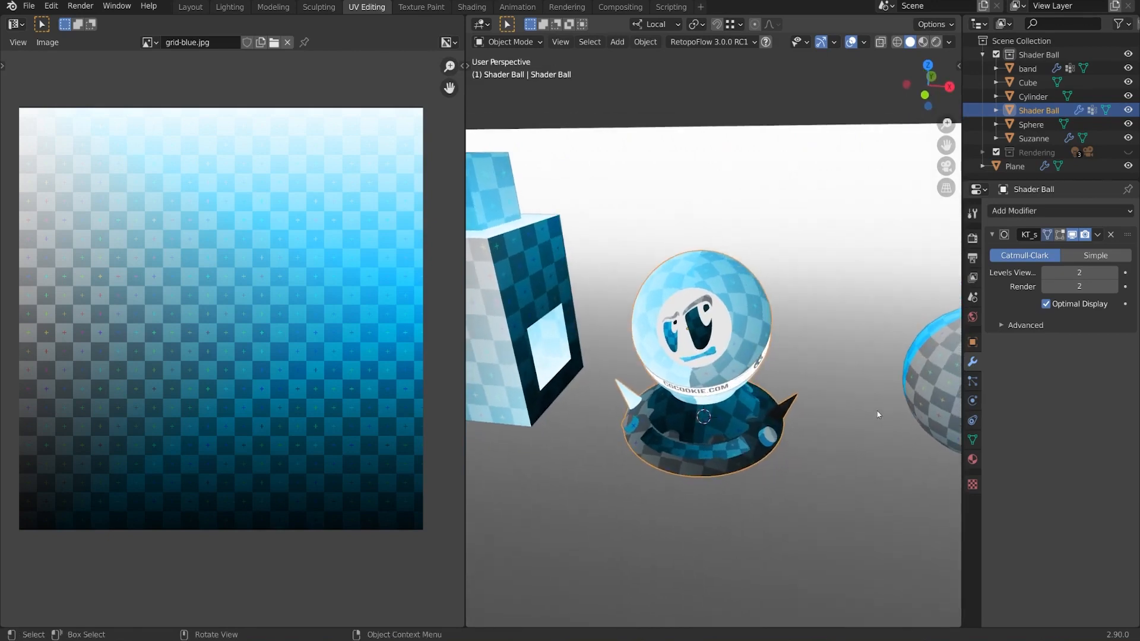
{"action": "mouse_move", "coordinate": [877, 411]}
{"action": "middle_mouse_down"}
{"action": "mouse_move", "coordinate": [838, 393]}
{"action": "mouse_move", "coordinate": [868, 386]}
{"action": "mouse_move", "coordinate": [894, 402]}
{"action": "mouse_move", "coordinate": [883, 411]}
{"action": "middle_mouse_up"}
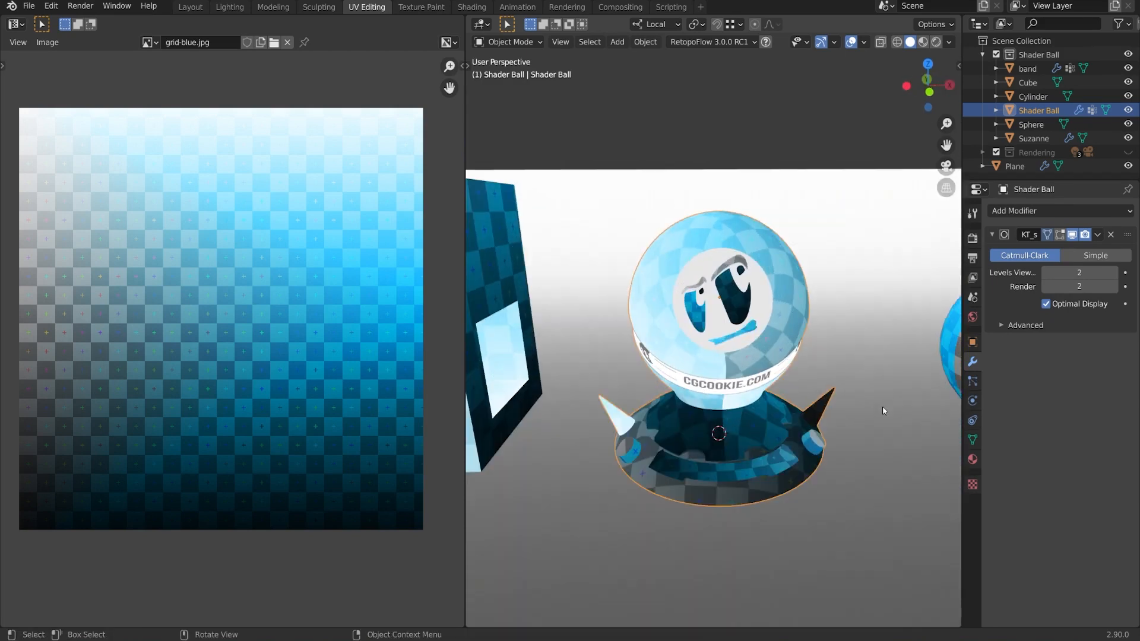